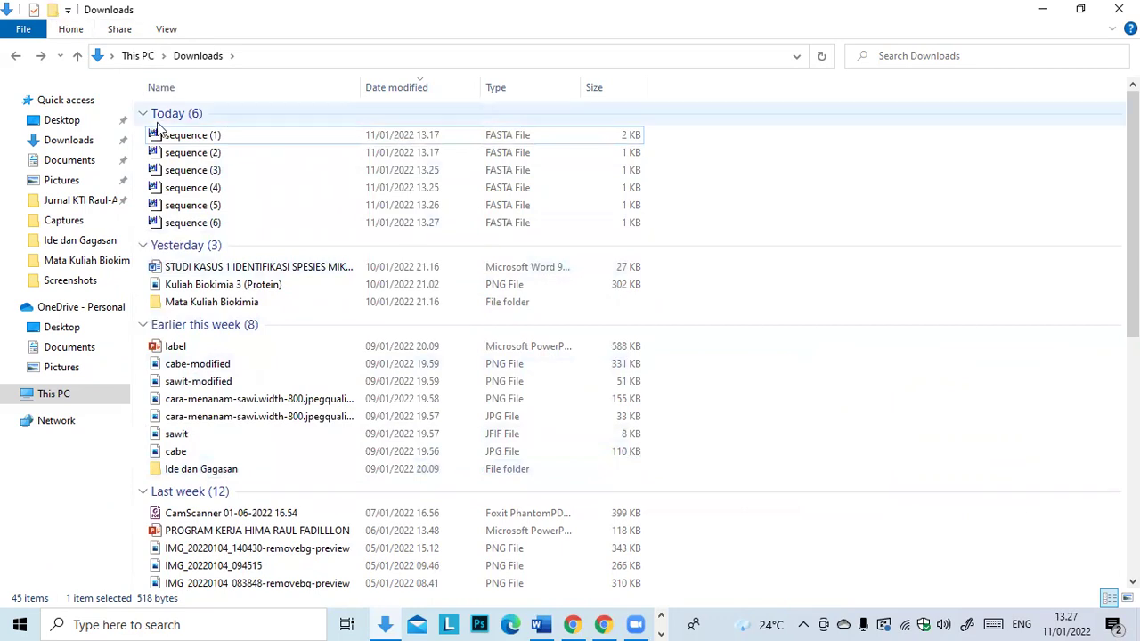
# Reopen the Downloads folder in File Explorer, switch to Chrome and re-download the deleted sequence.fasta from its download history
pyautogui.click(15, 57)
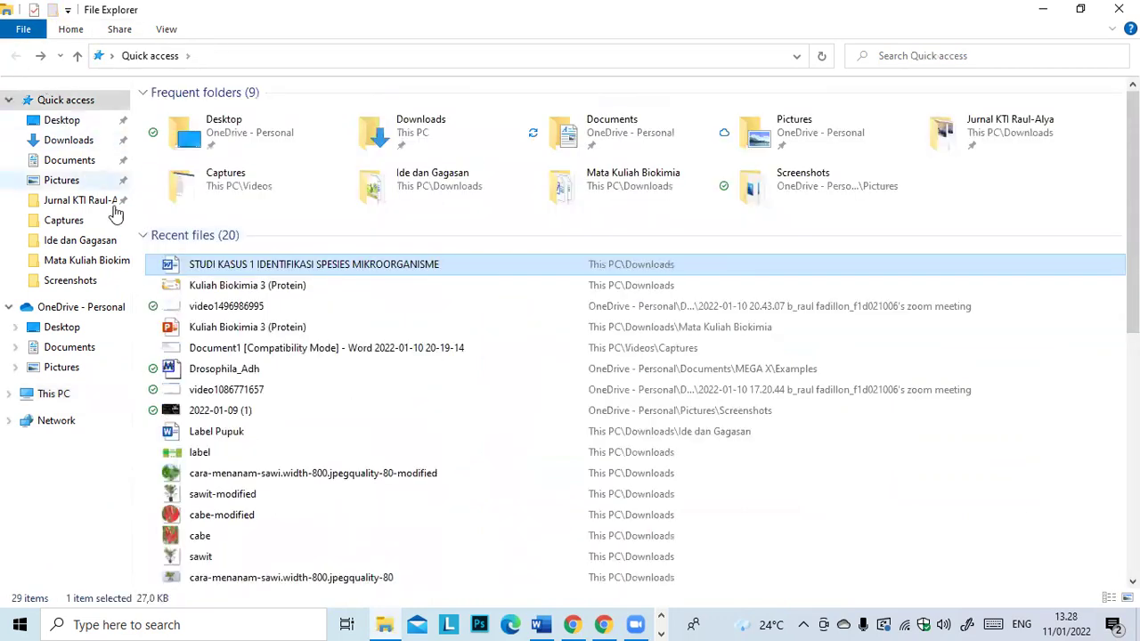
pyautogui.click(70, 143)
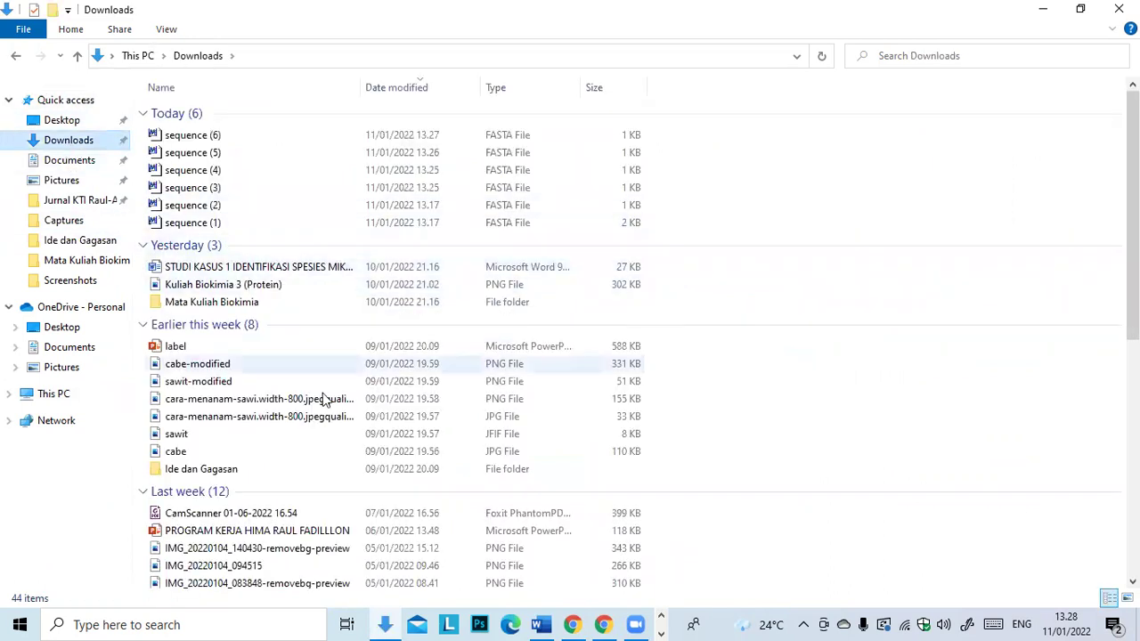
pyautogui.click(592, 623)
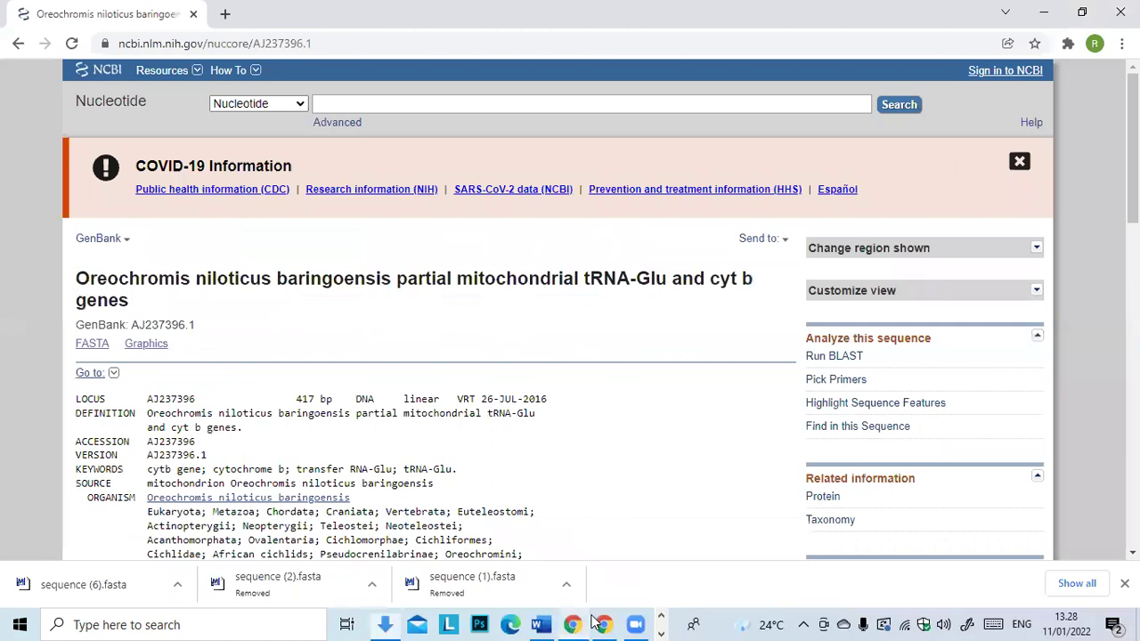
pyautogui.click(1121, 43)
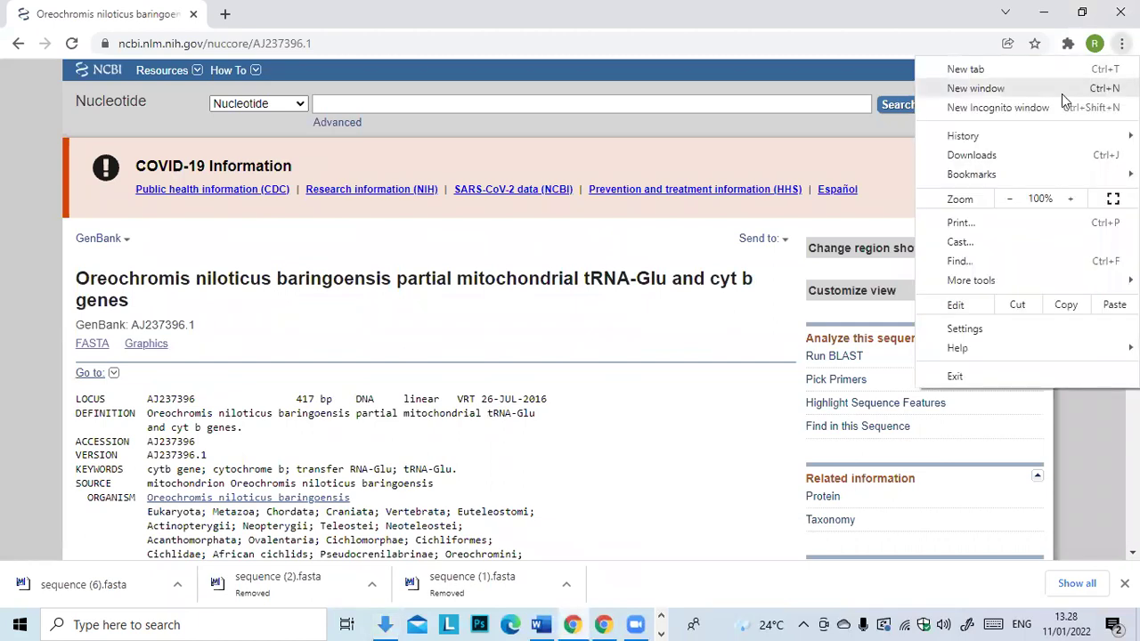
pyautogui.click(979, 155)
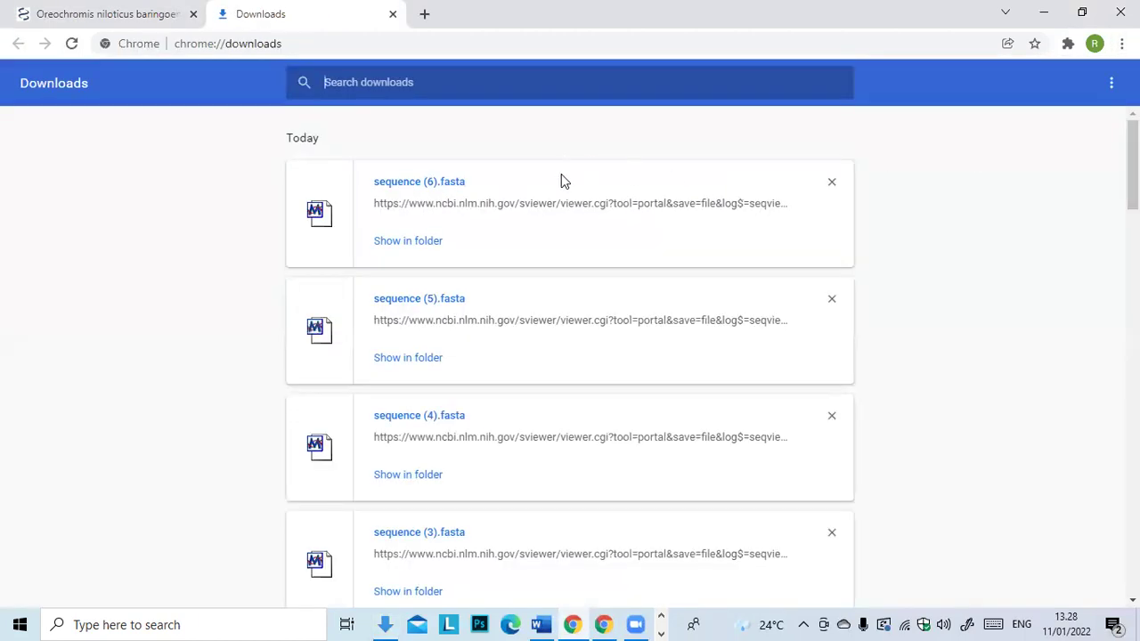
pyautogui.scroll(-2, 561, 181)
pyautogui.scroll(-2, 561, 180)
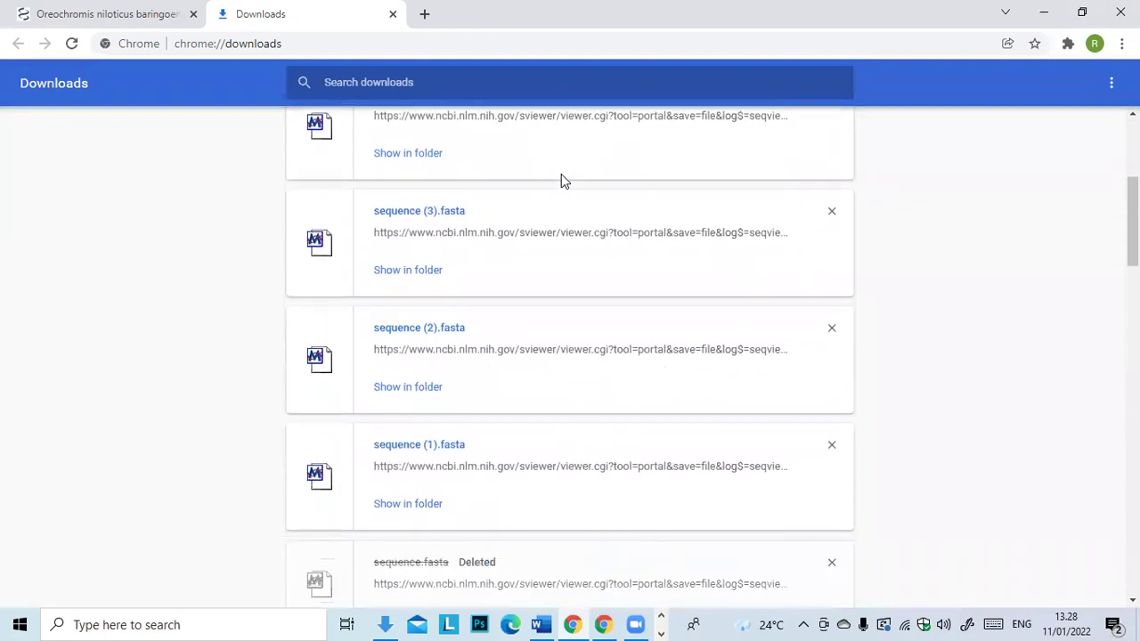
pyautogui.scroll(-1, 545, 365)
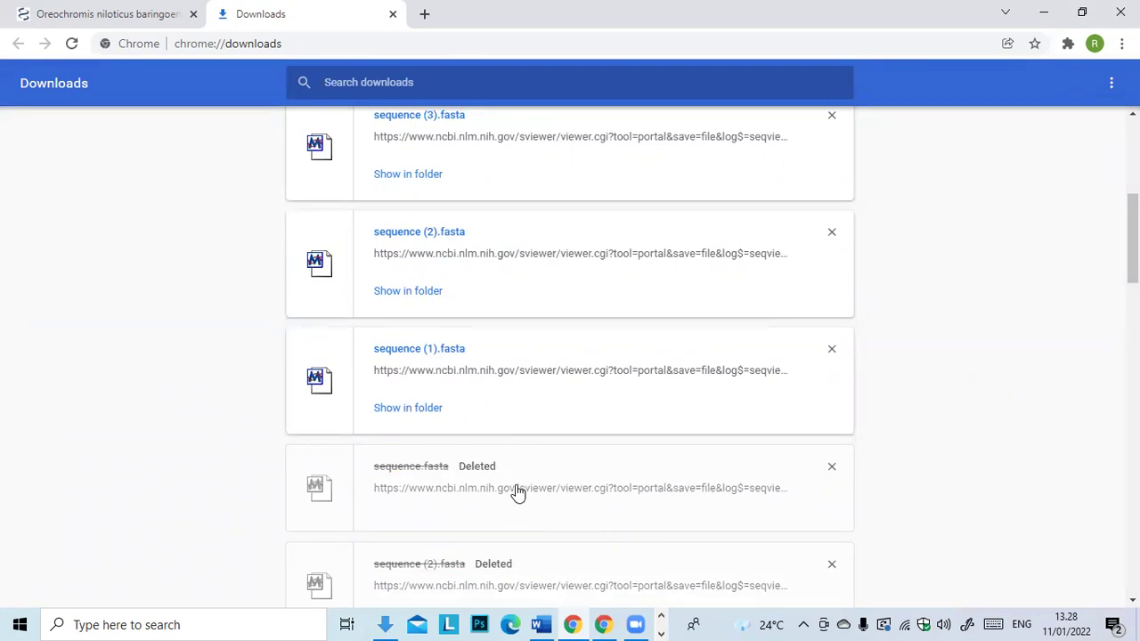
pyautogui.scroll(-1, 508, 490)
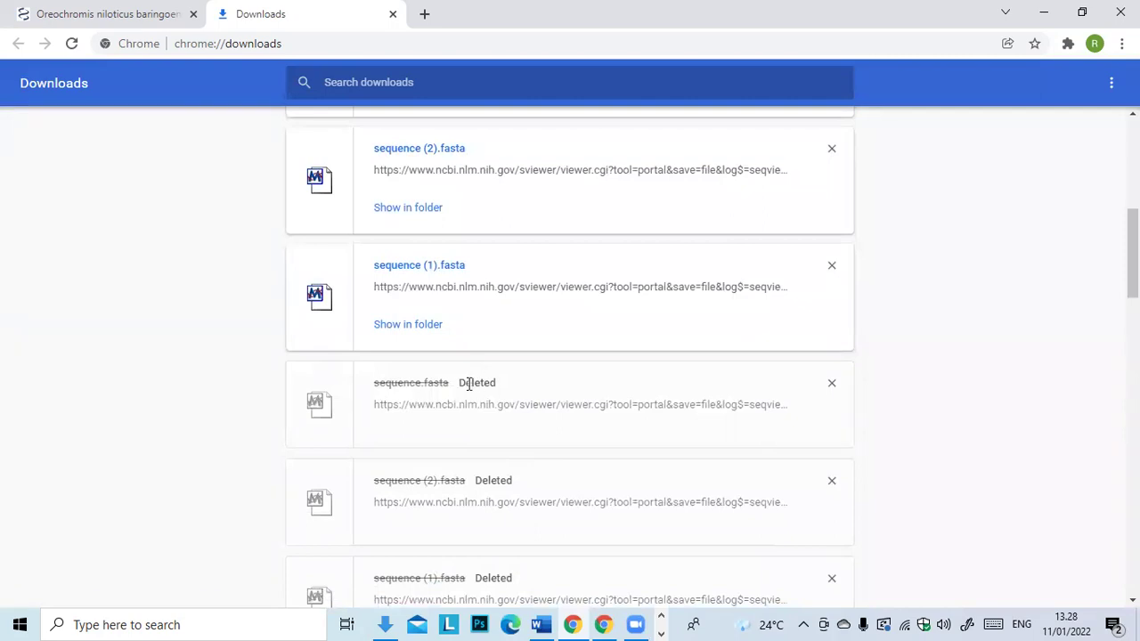
pyautogui.click(461, 407)
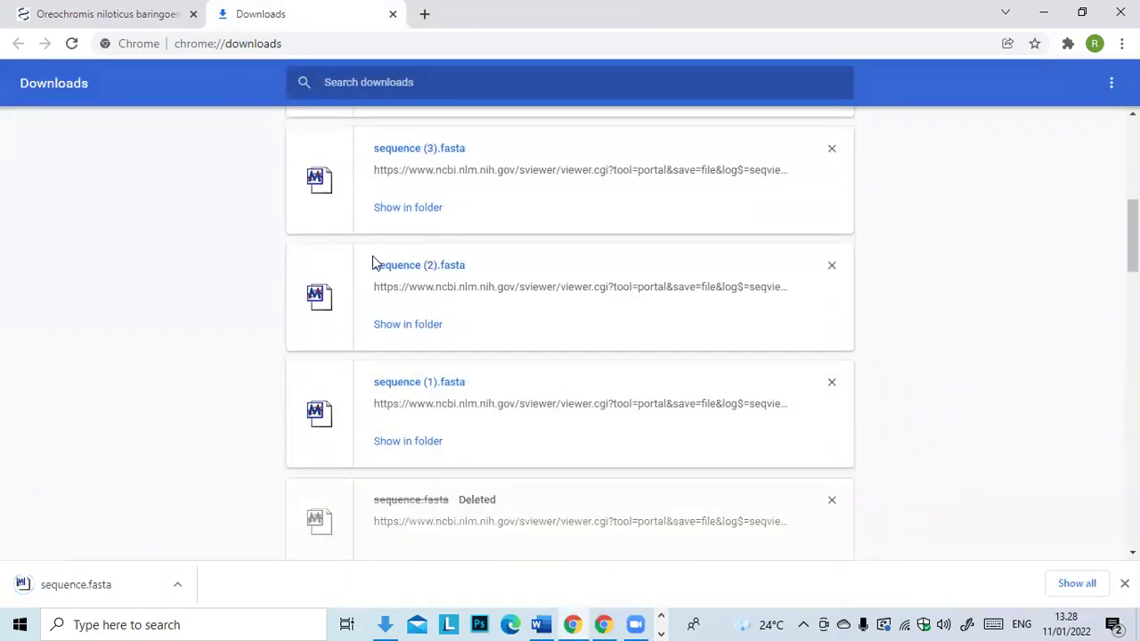
# Download the complete Cyprinus carpio cytochrome b record KY949563.1 from NCBI as a FASTA file
pyautogui.click(122, 11)
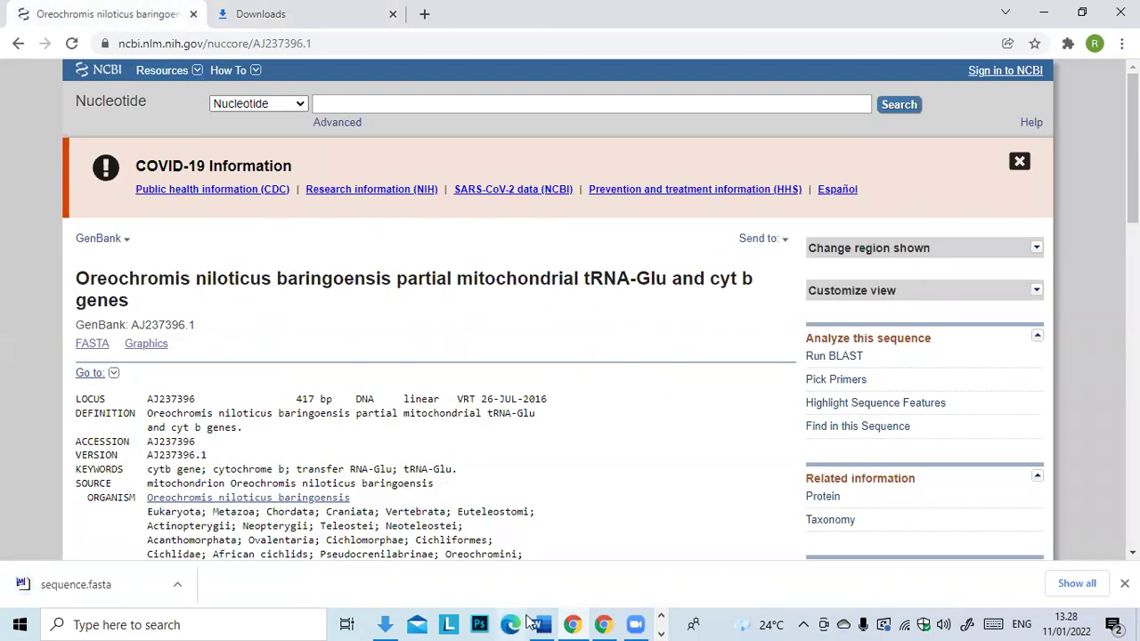
pyautogui.click(597, 622)
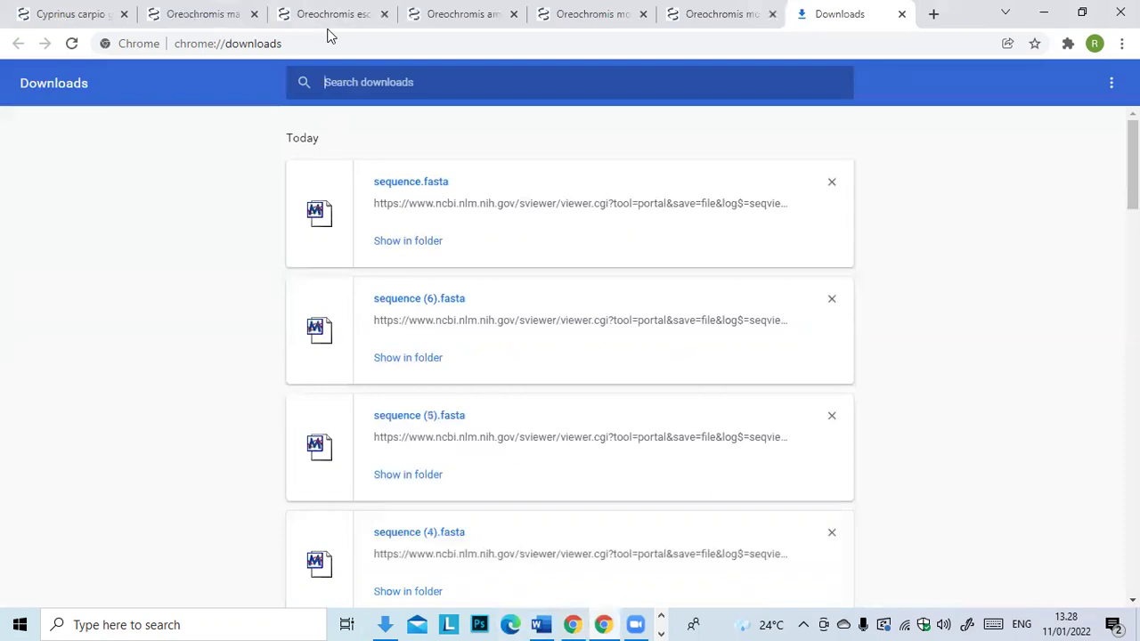
pyautogui.click(45, 18)
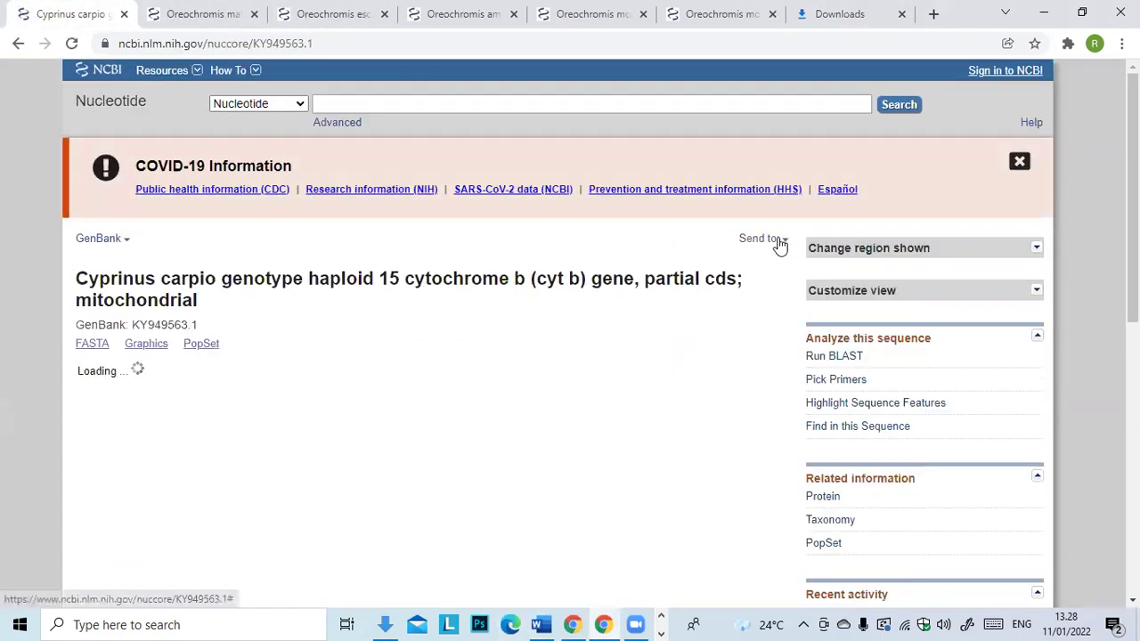
pyautogui.click(780, 239)
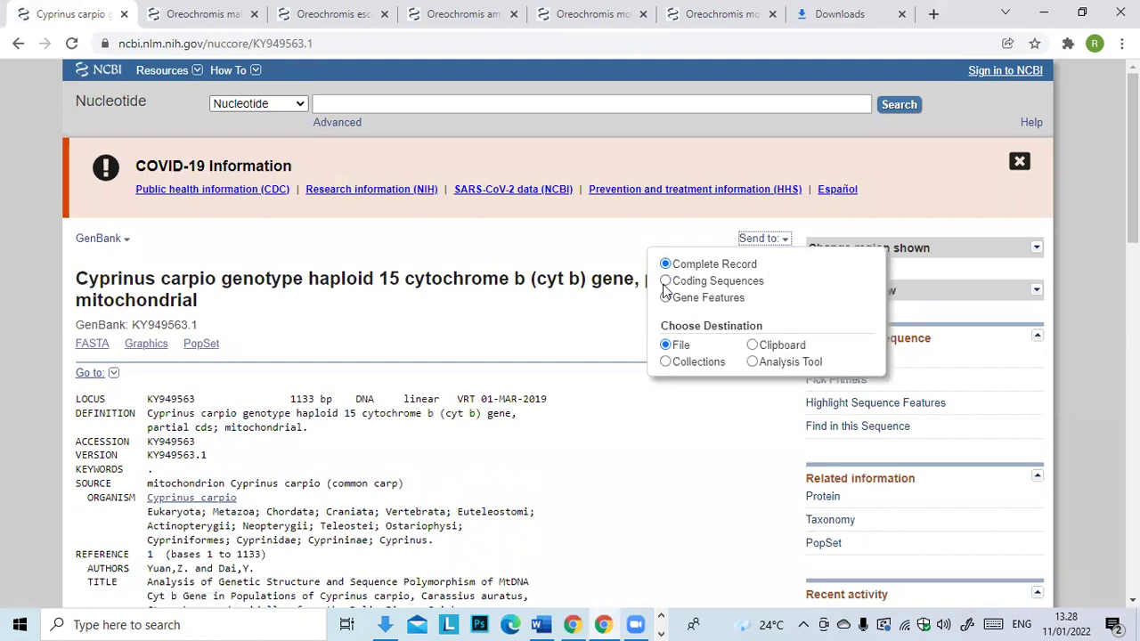
pyautogui.click(665, 347)
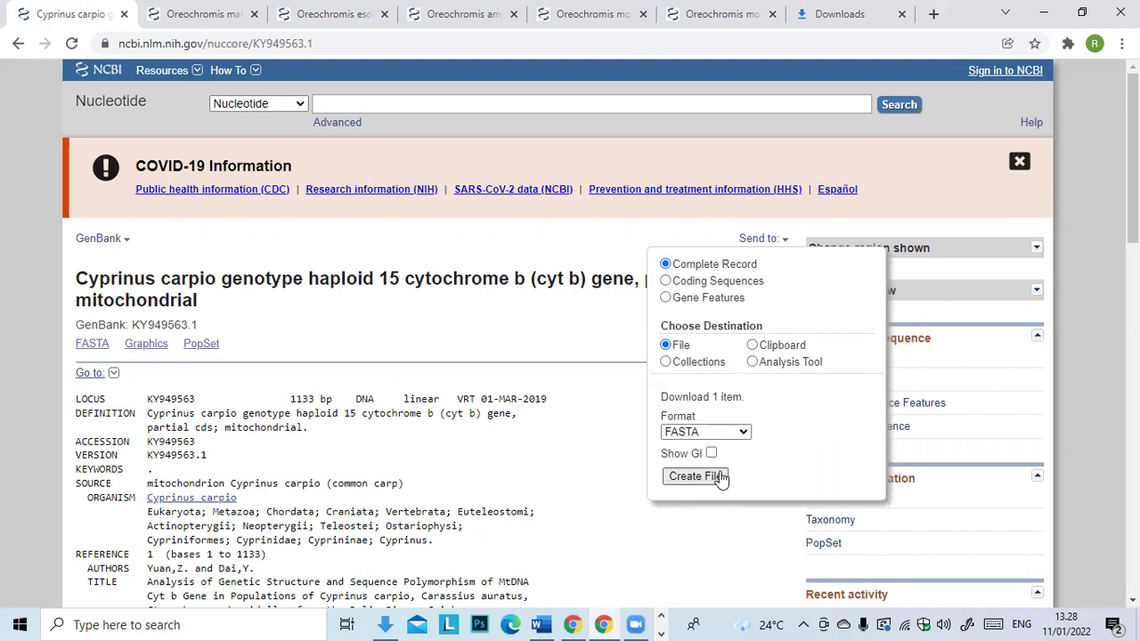
pyautogui.click(719, 477)
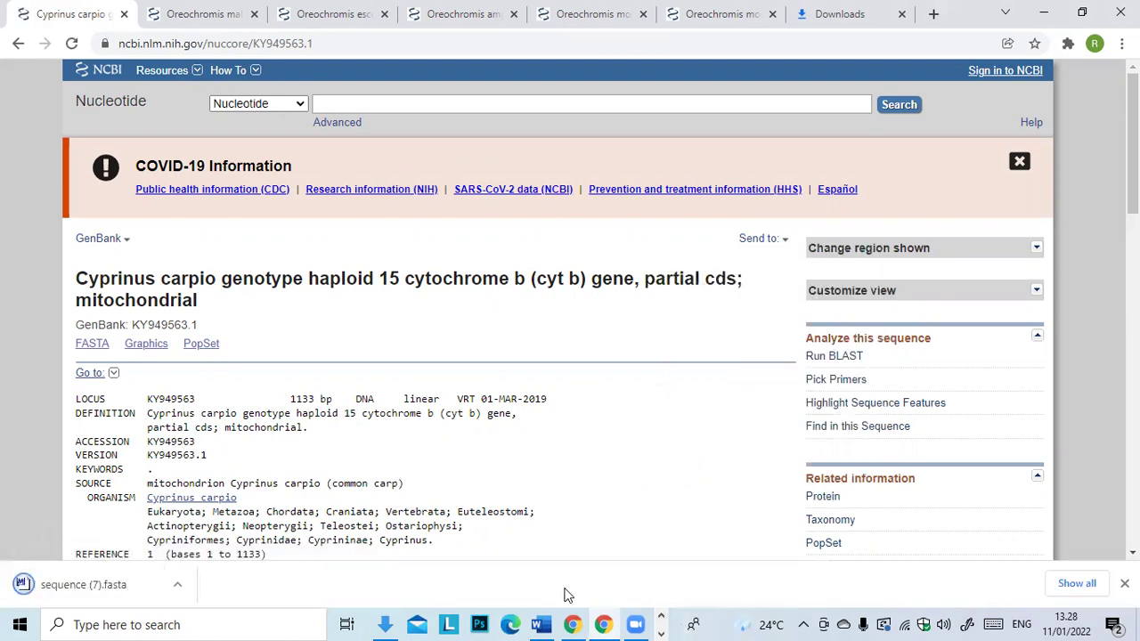
# Switch to File Explorer and reopen the Downloads folder so the newest FASTA files are listed first
pyautogui.click(381, 623)
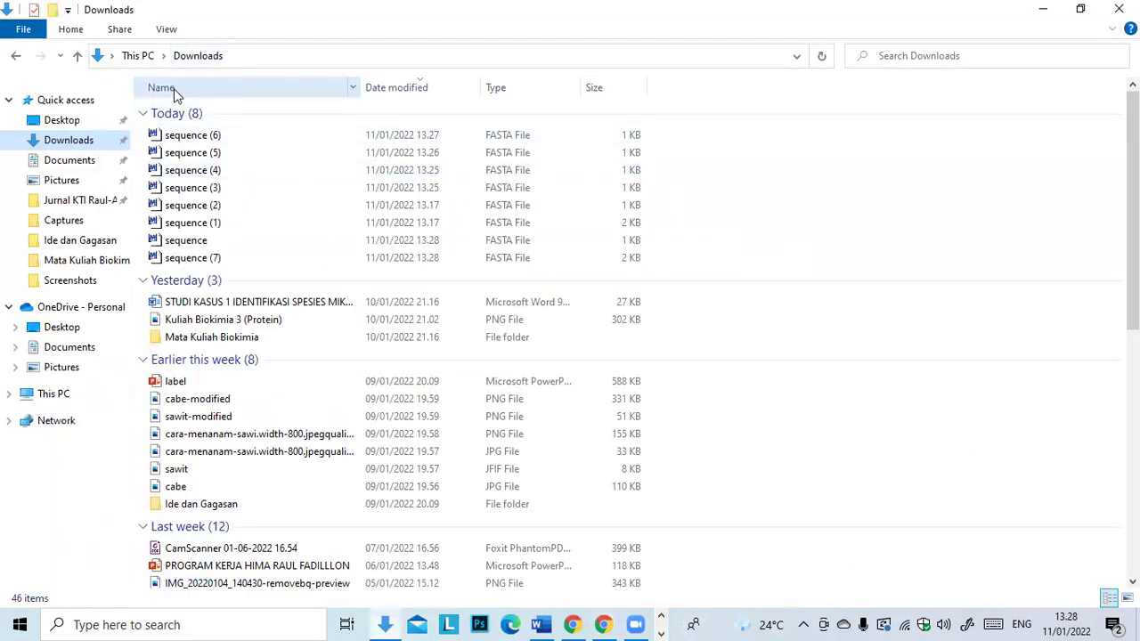
pyautogui.click(32, 102)
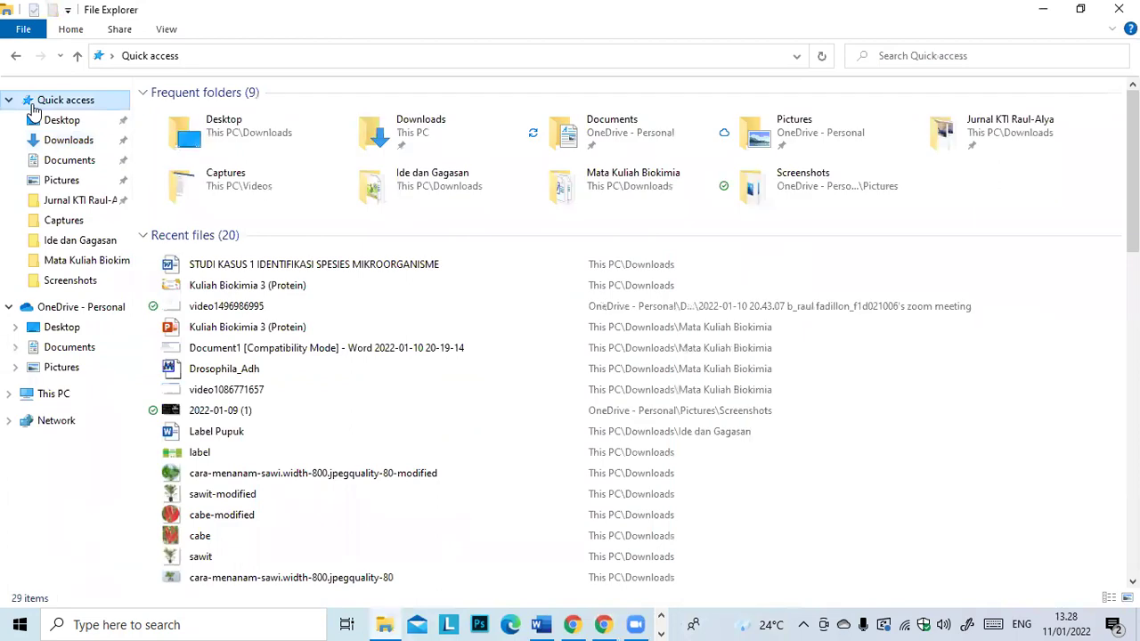
pyautogui.click(38, 136)
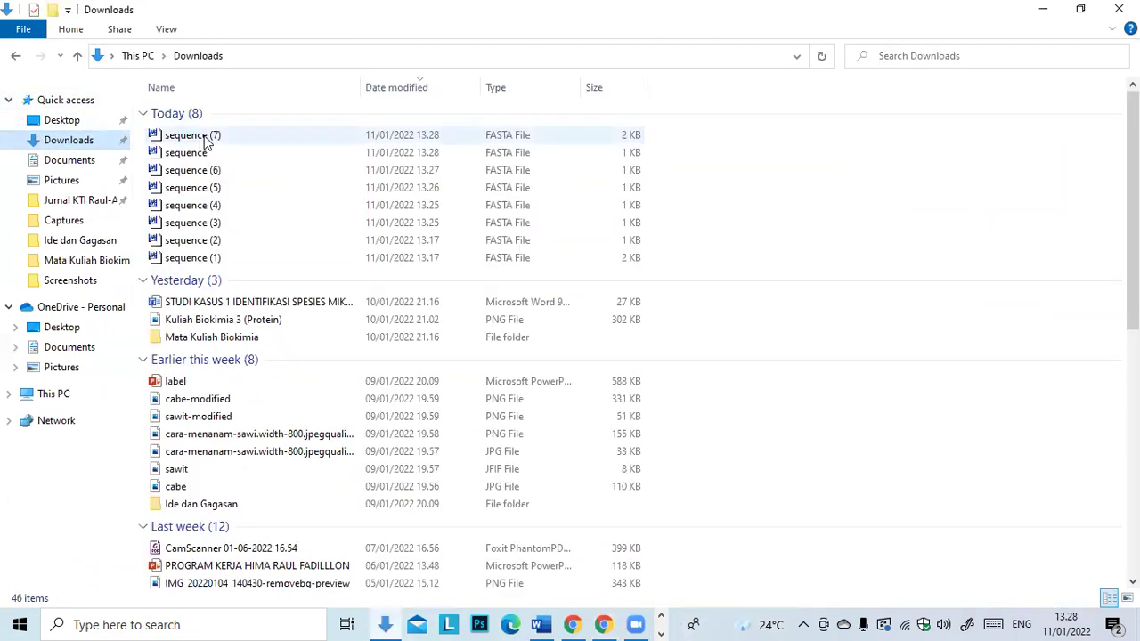
pyautogui.click(204, 135)
pyautogui.rightClick(204, 136)
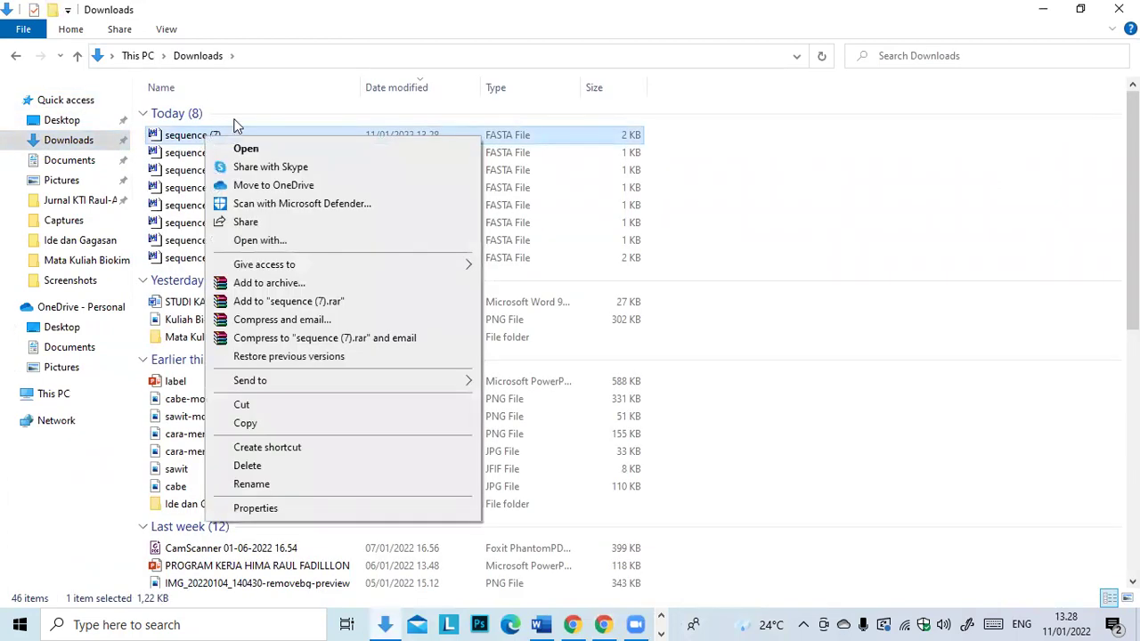
pyautogui.click(326, 39)
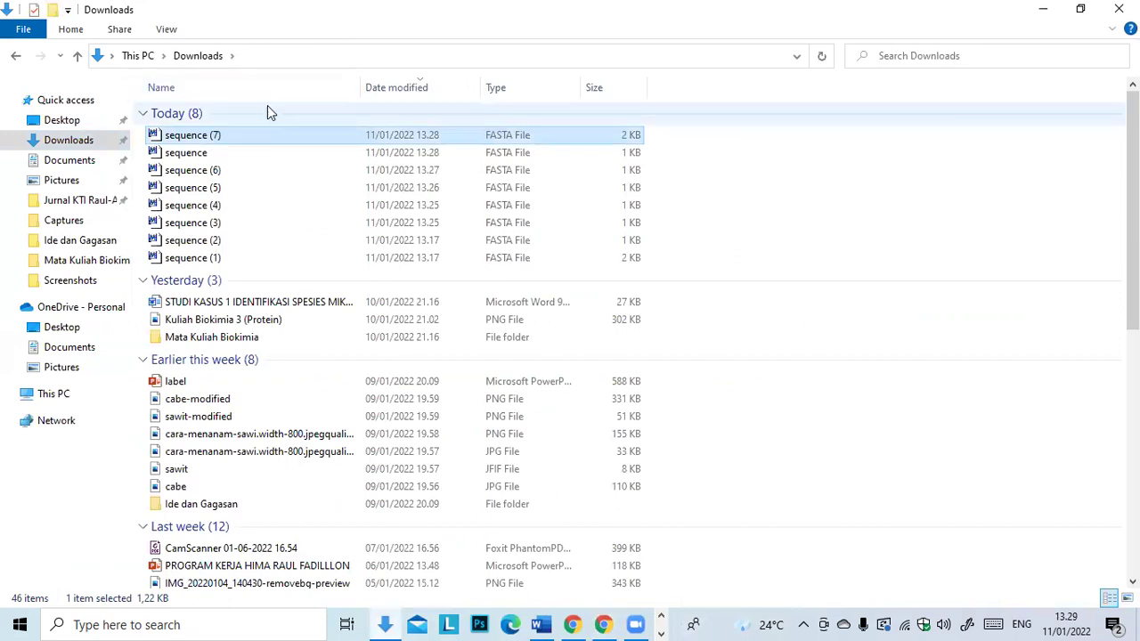
pyautogui.rightClick(229, 135)
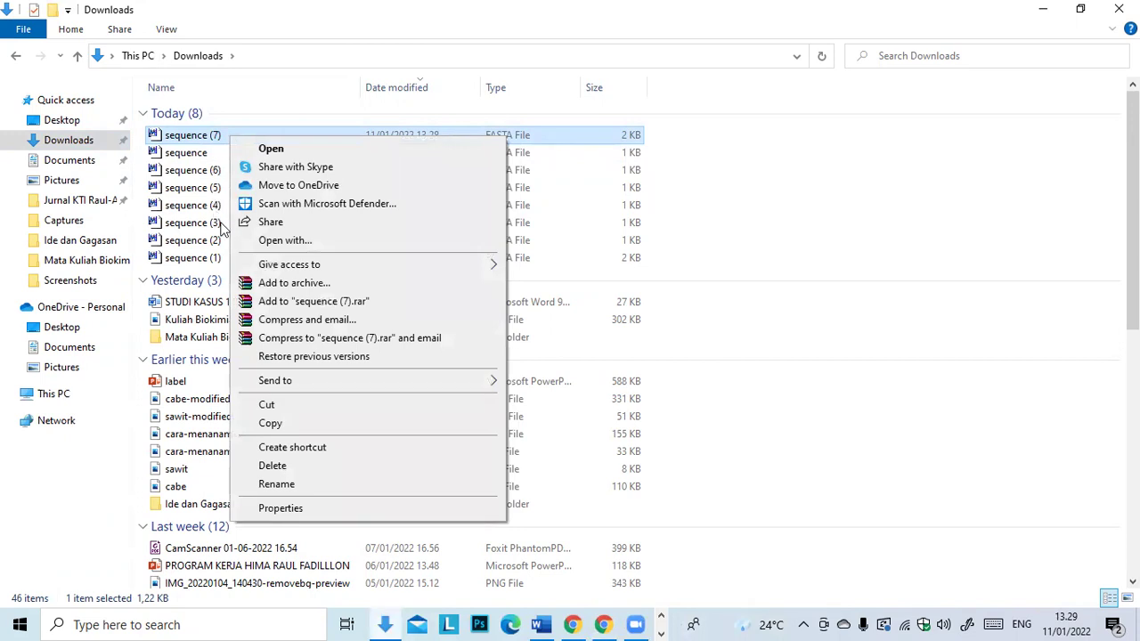
# Rename the FASTA file "sequence" in the Downloads folder as "Cyprinus carpio"
pyautogui.rightClick(187, 155)
pyautogui.rightClick(185, 153)
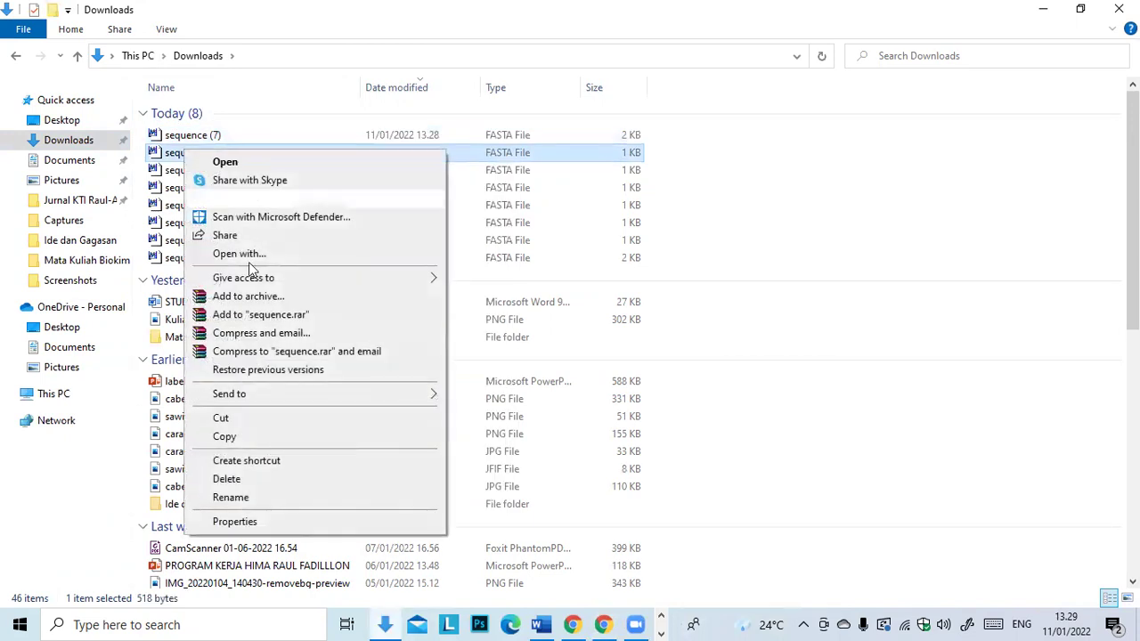
pyautogui.click(261, 497)
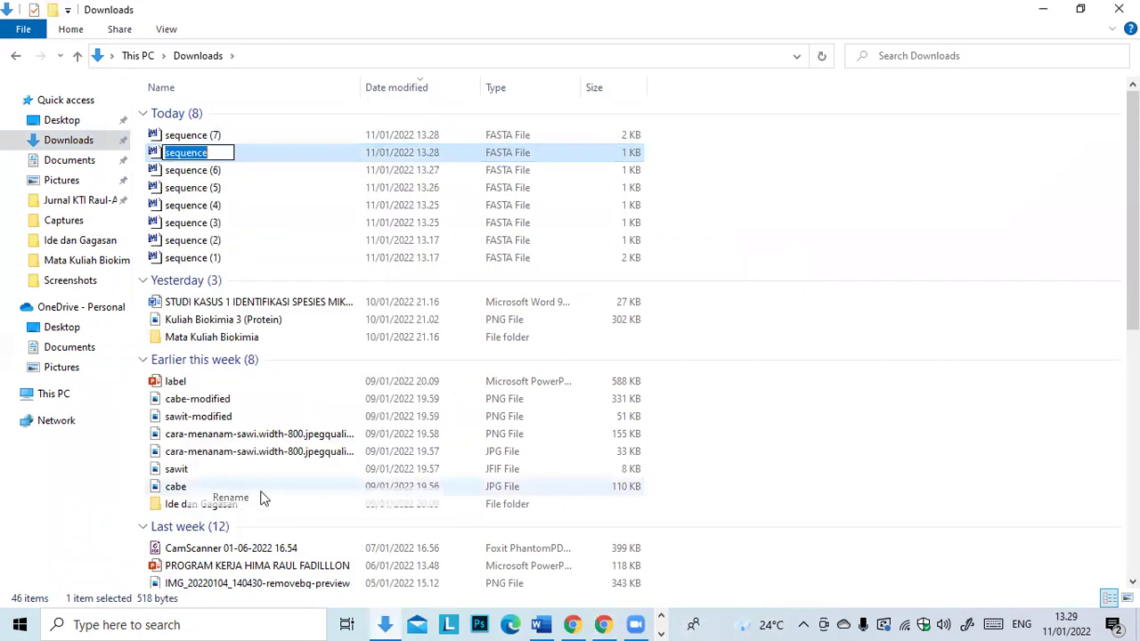
pyautogui.press('BackSpace')
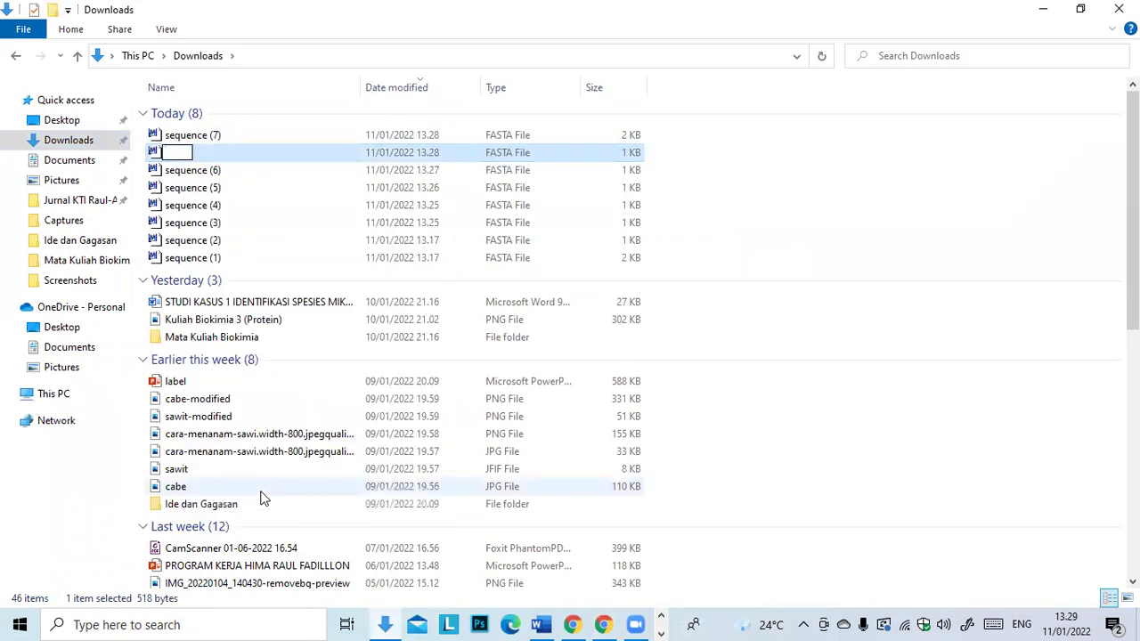
pyautogui.press('capslock')
pyautogui.write('O')
pyautogui.press('capslock')
pyautogui.write('re')
pyautogui.press('BackSpace')
pyautogui.press('BackSpace')
pyautogui.press('capslock')
pyautogui.write('C')
pyautogui.press('capslock')
pyautogui.write('yprinus ')
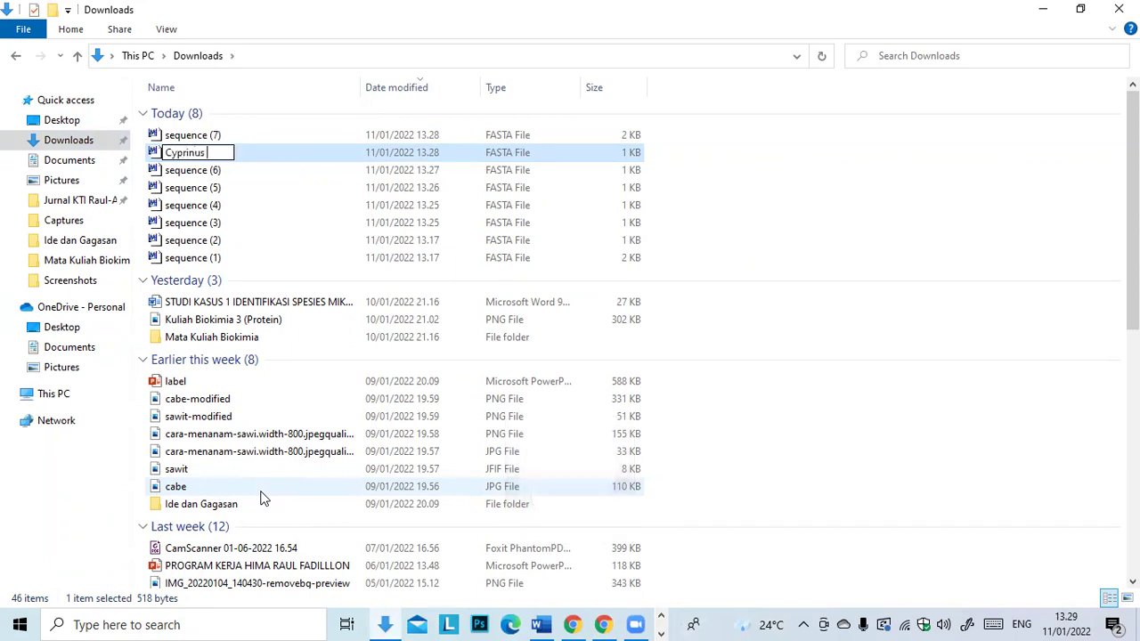
pyautogui.write('carpio')
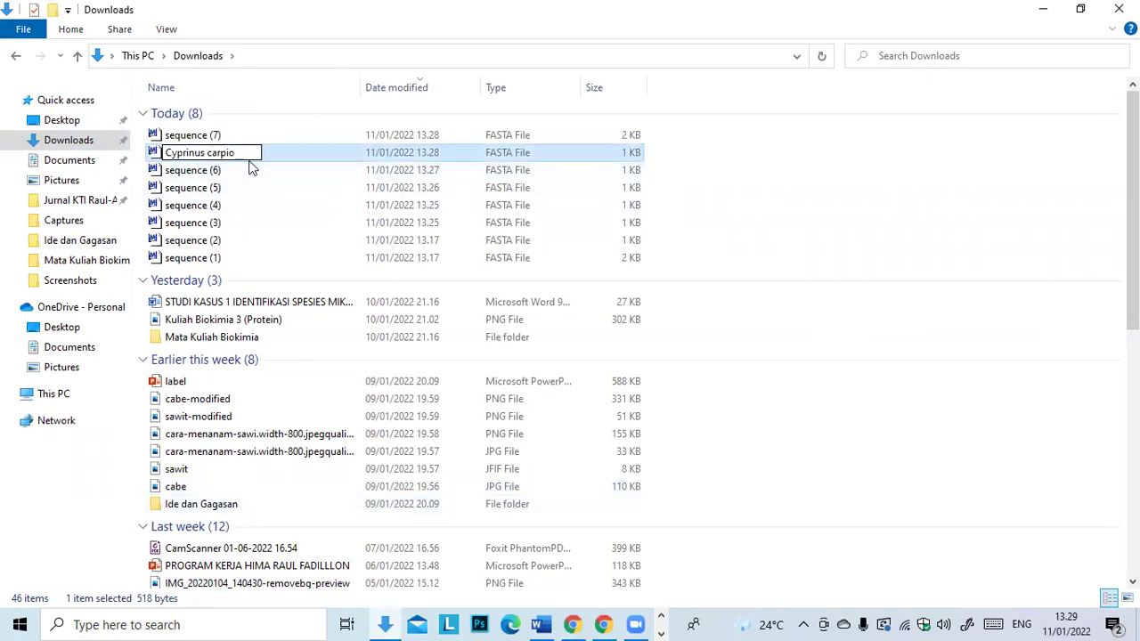
pyautogui.click(232, 259)
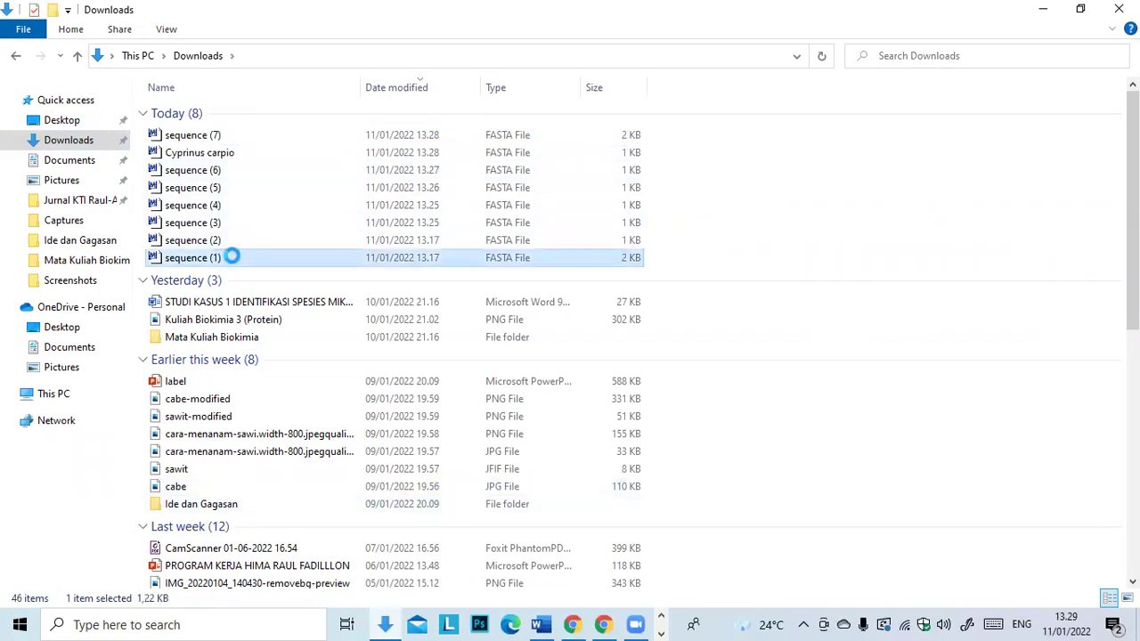
# Rename the FASTA file "sequence (1)" as "O."
pyautogui.rightClick(233, 259)
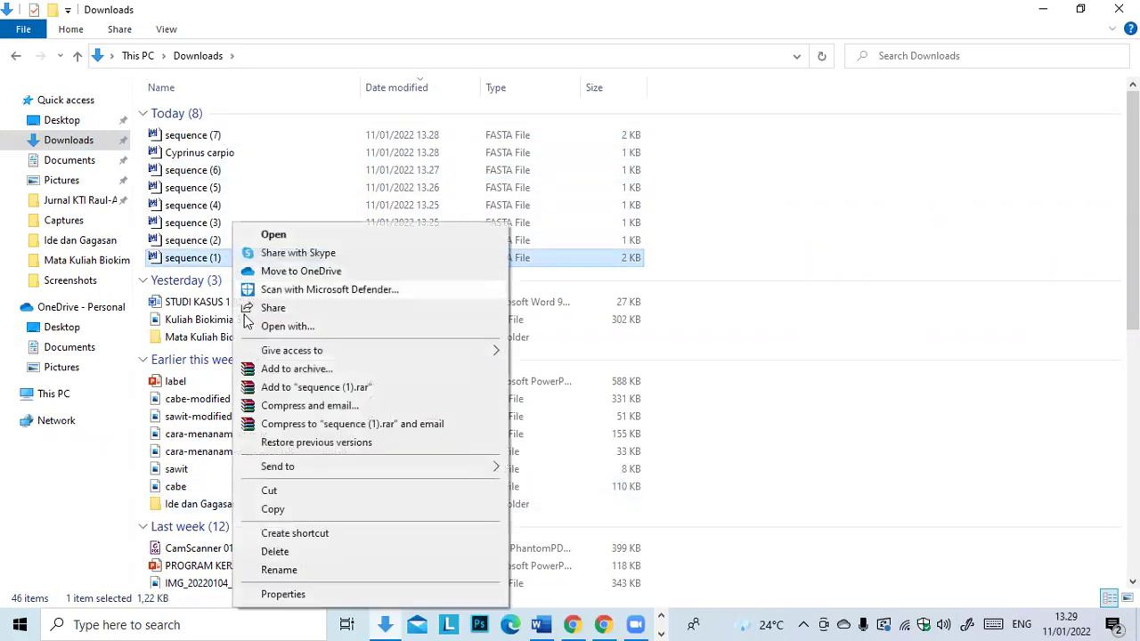
pyautogui.click(283, 571)
pyautogui.press('BackSpace')
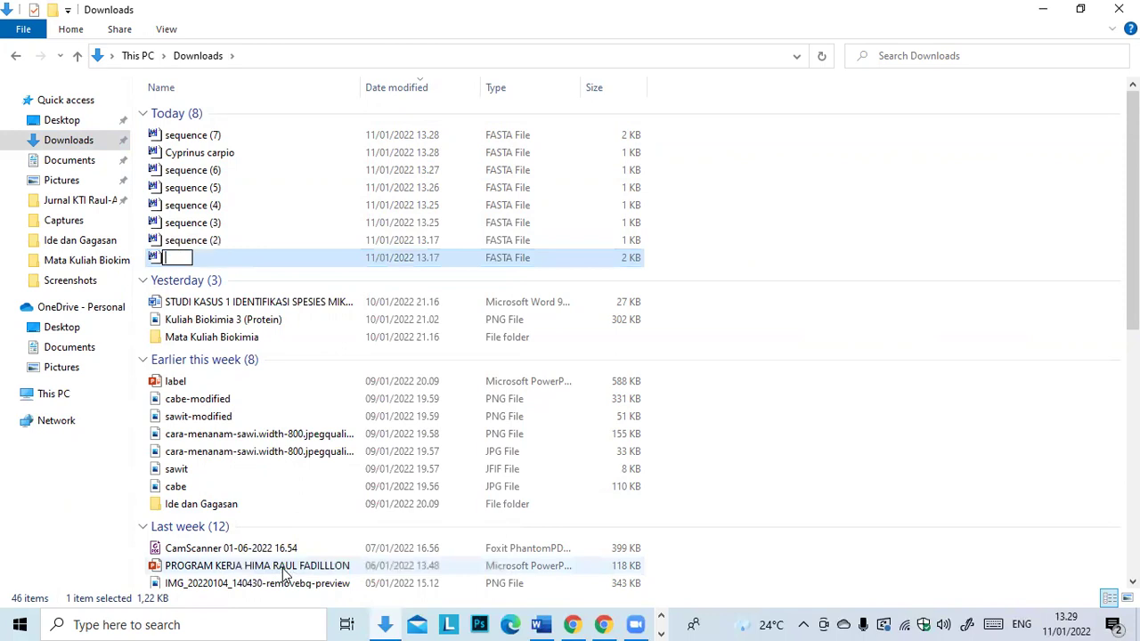
pyautogui.press('capslock')
pyautogui.write('O.')
# Check the species name in the Oreochromis malagarasi record in Chrome and return to the Downloads folder in File Explorer
pyautogui.click(603, 624)
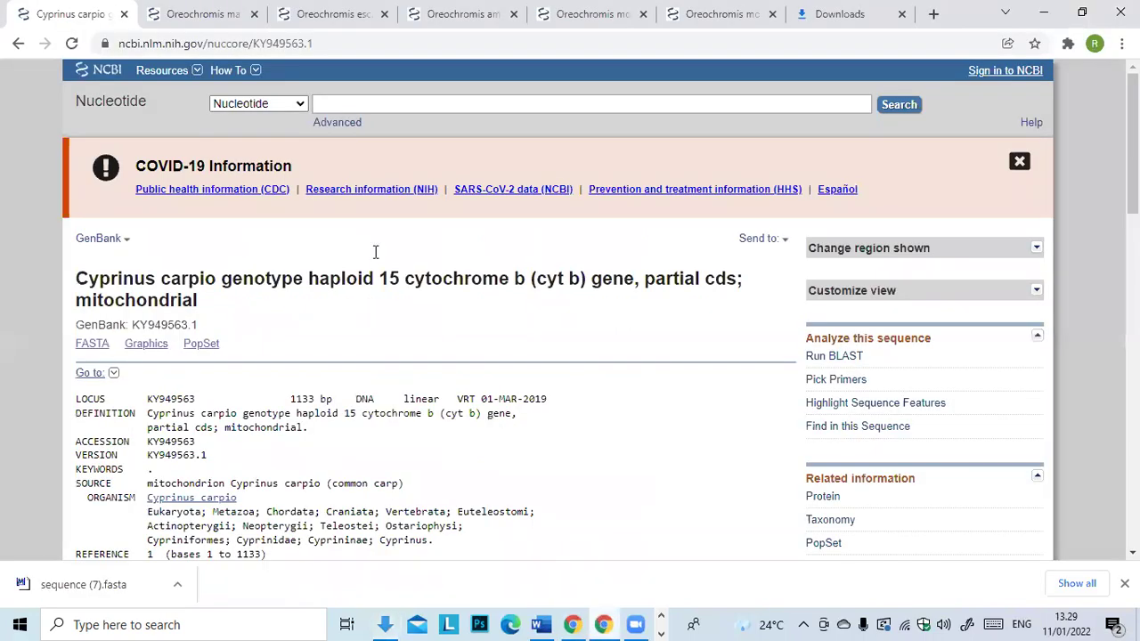
pyautogui.click(203, 11)
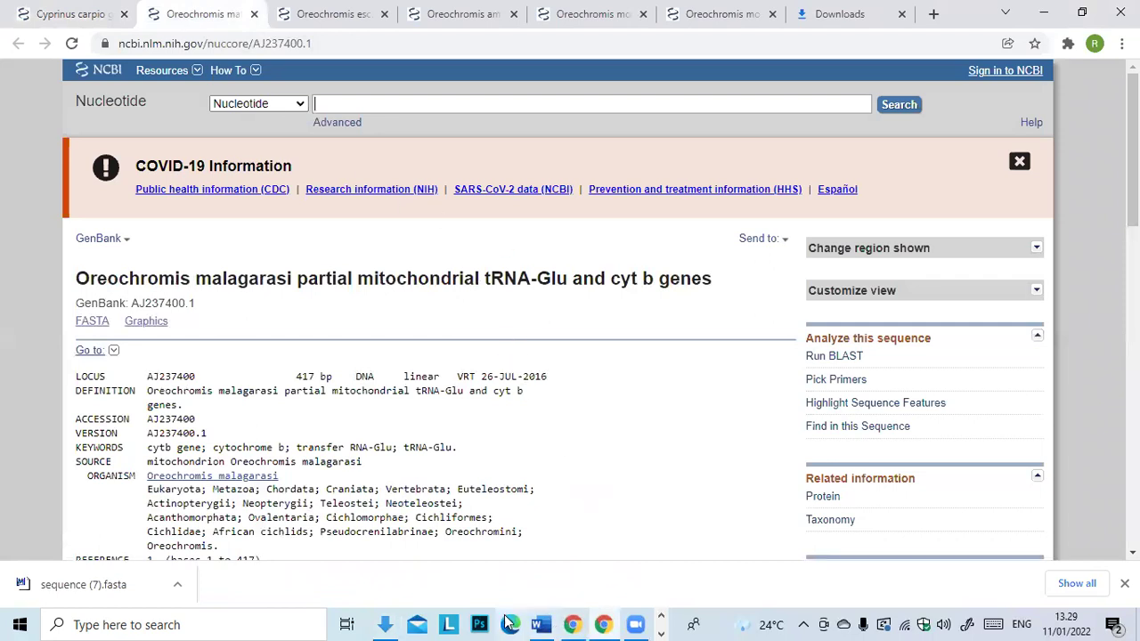
pyautogui.click(385, 624)
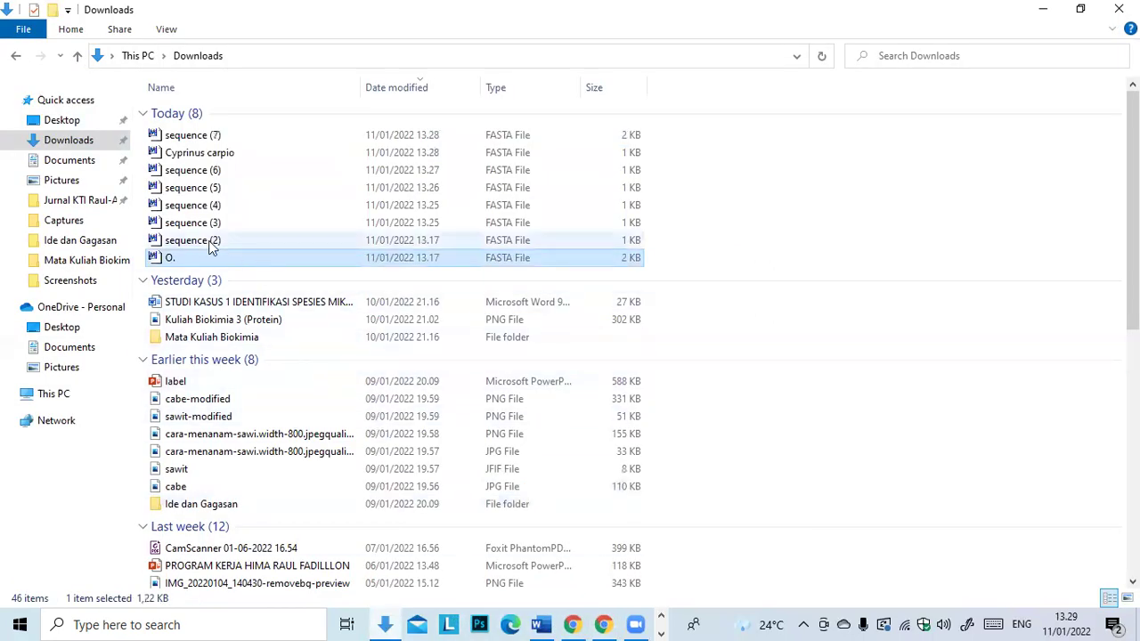
# Rename the FASTA file "O." in the Downloads folder as "O. malagasari"
pyautogui.rightClick(196, 257)
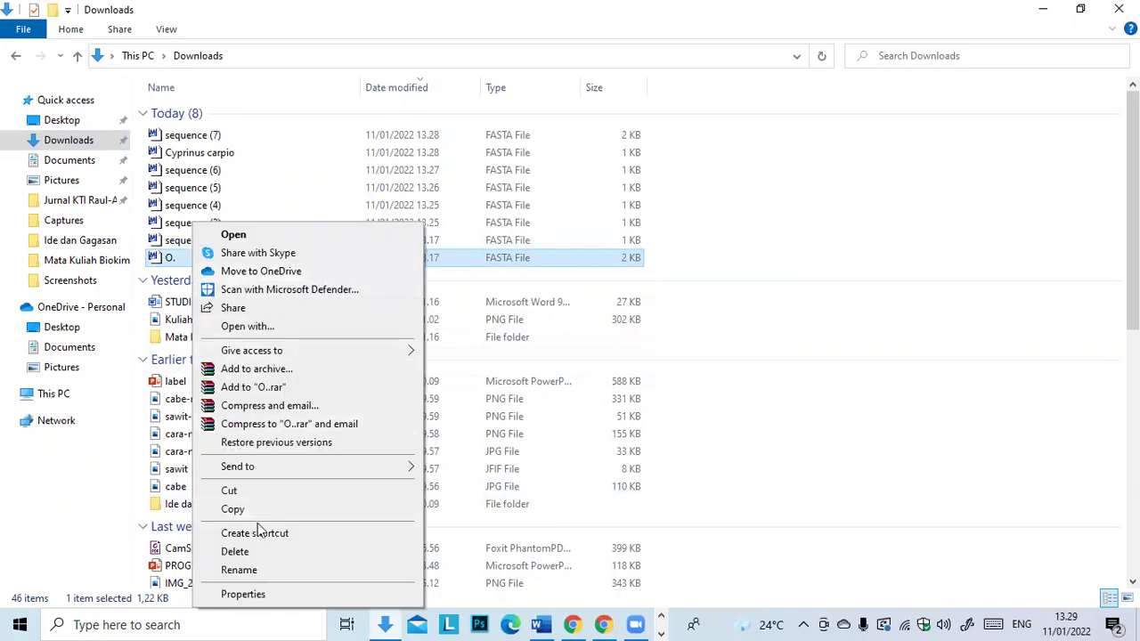
pyautogui.click(256, 569)
pyautogui.press('BackSpace')
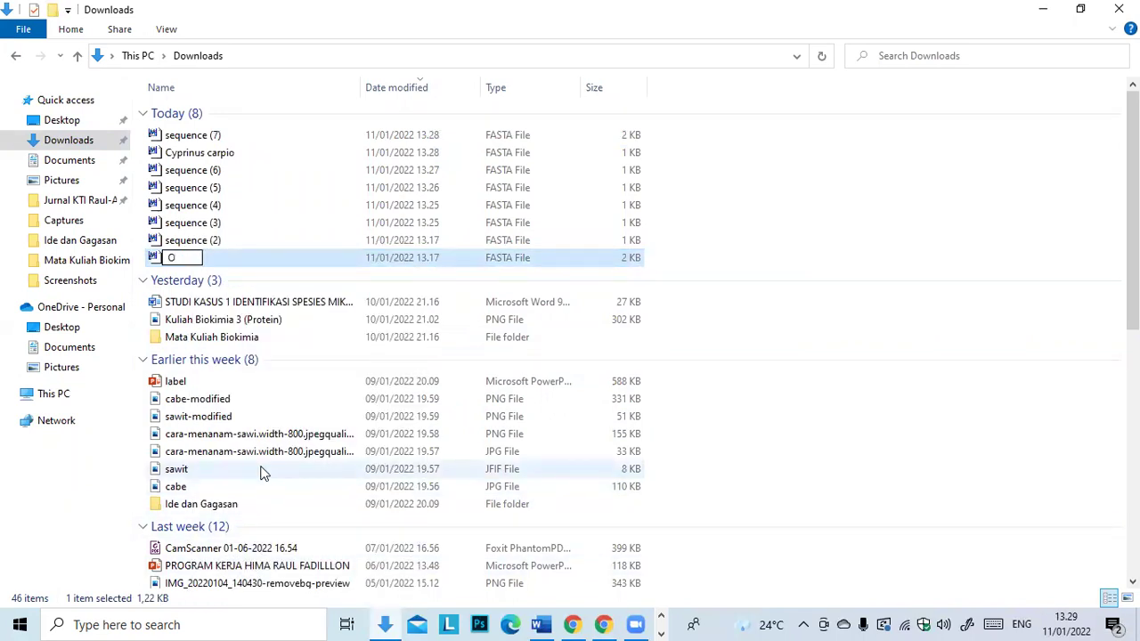
pyautogui.write('O.')
pyautogui.press('capslock')
pyautogui.write('malg')
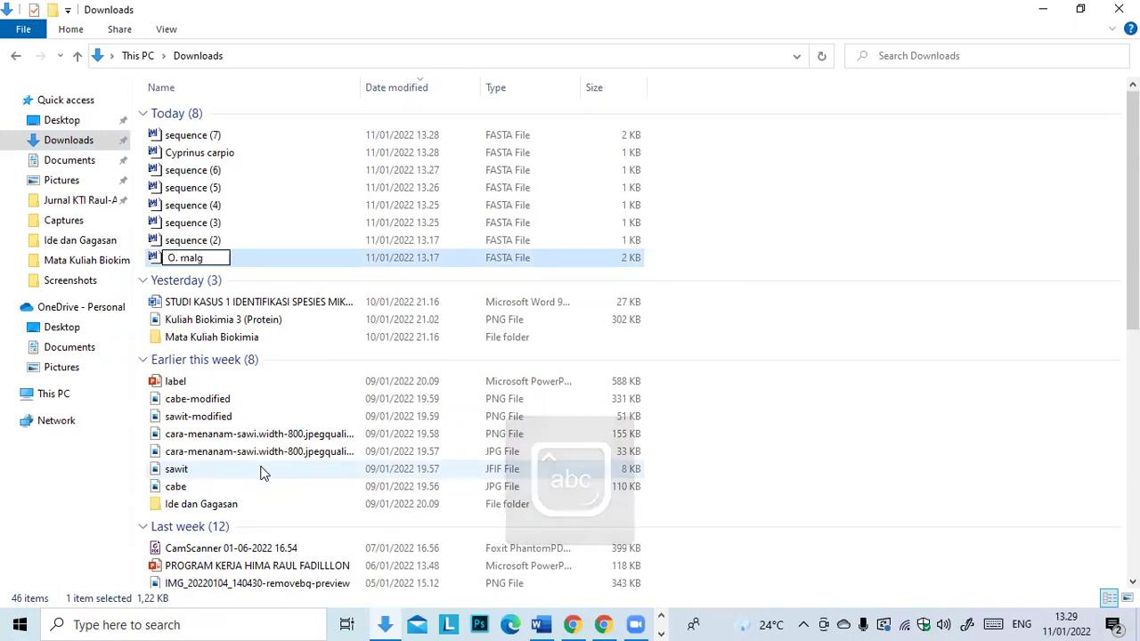
pyautogui.press('BackSpace')
pyautogui.write('agasari')
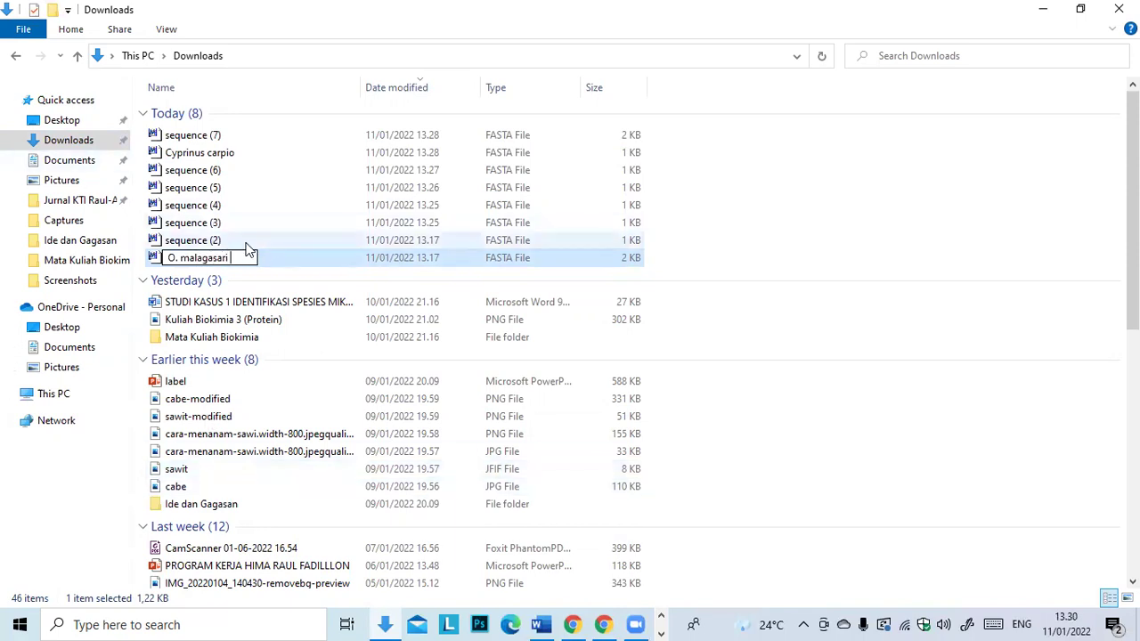
# Rename the FASTA file "sequence (6)" as "Spesies Kandidat"
pyautogui.click(219, 175)
pyautogui.rightClick(222, 180)
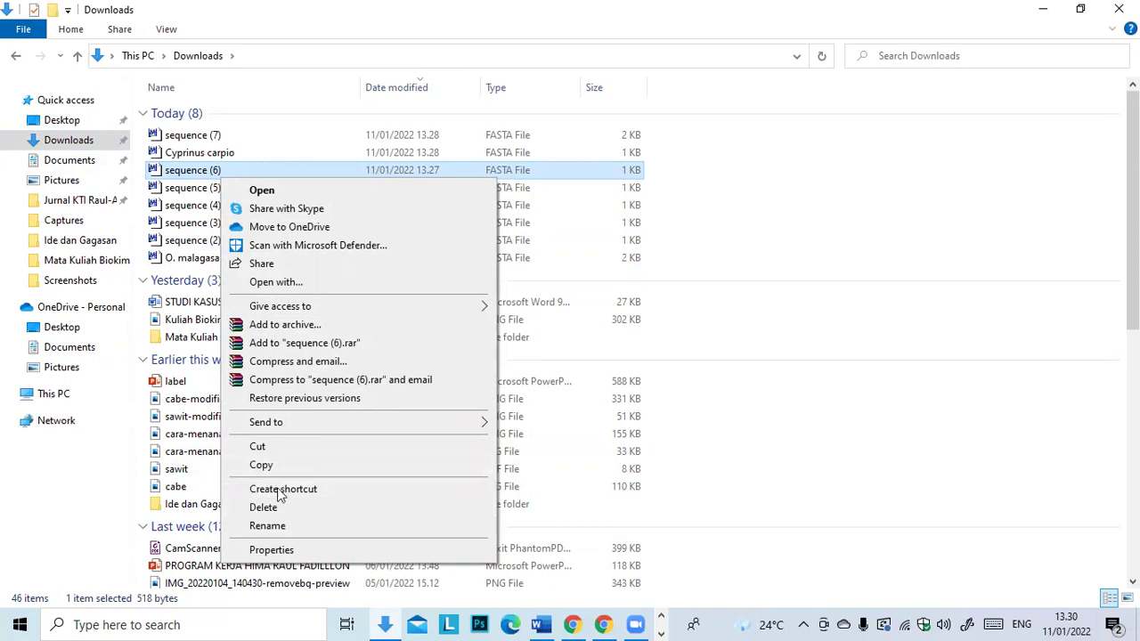
pyautogui.click(267, 525)
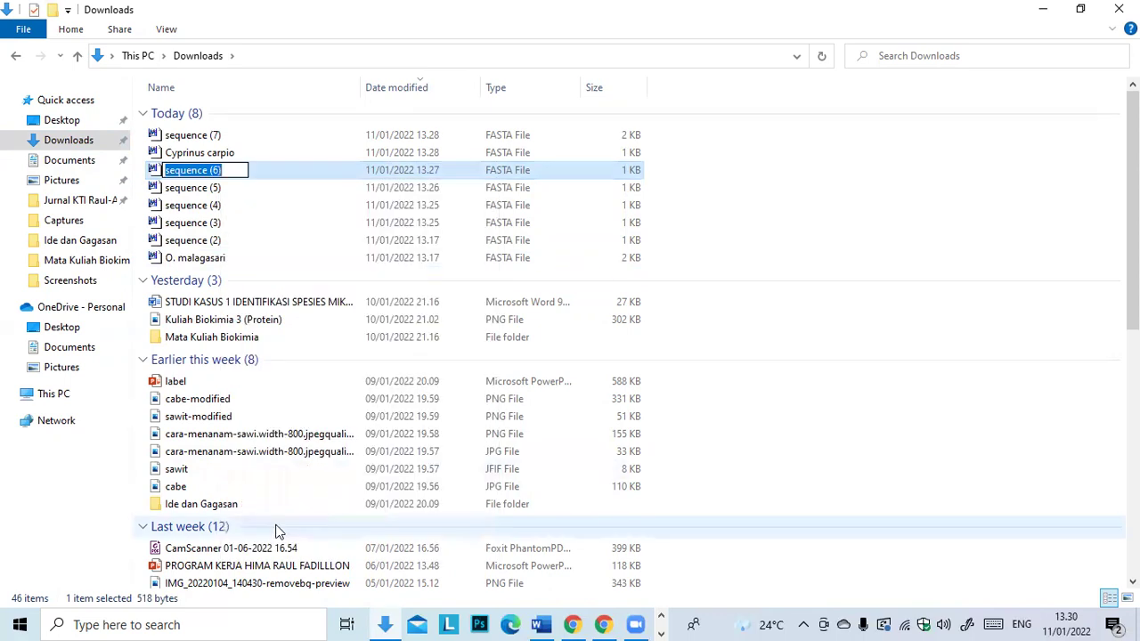
pyautogui.press('BackSpace')
pyautogui.press('capslock')
pyautogui.write('S')
pyautogui.press('capslock')
pyautogui.write('pesies')
pyautogui.press('capslock')
pyautogui.write('K')
pyautogui.press('capslock')
pyautogui.write('andida')
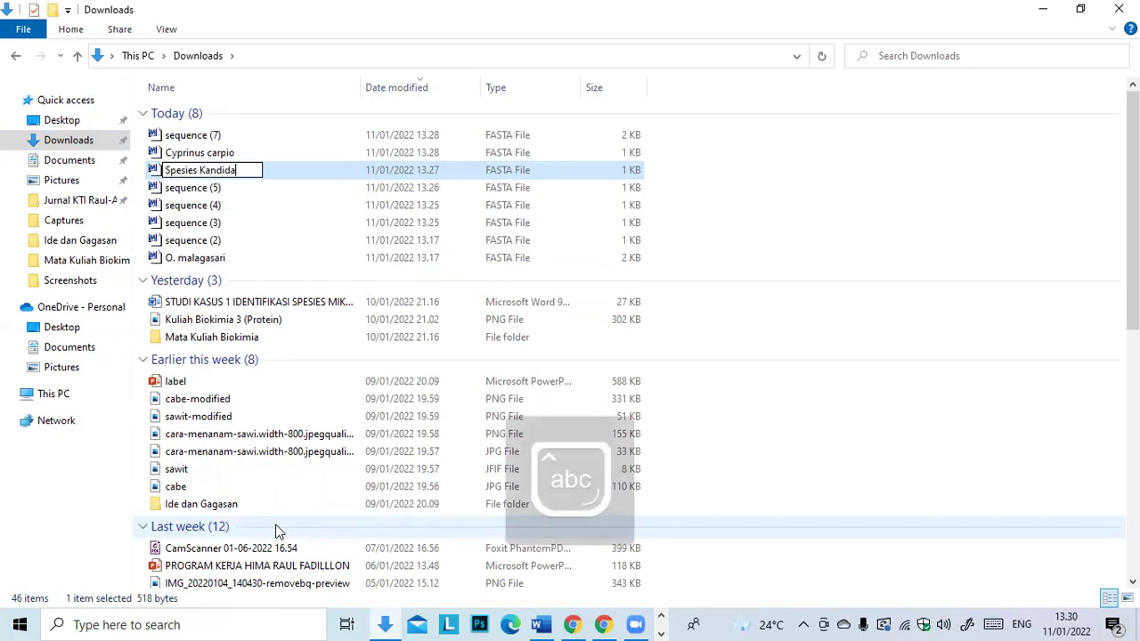
pyautogui.write('t')
# Check the species name for "sequence (2)" in the Oreochromis esculentus record in Chrome and return to the Downloads folder in File Explorer
pyautogui.click(271, 240)
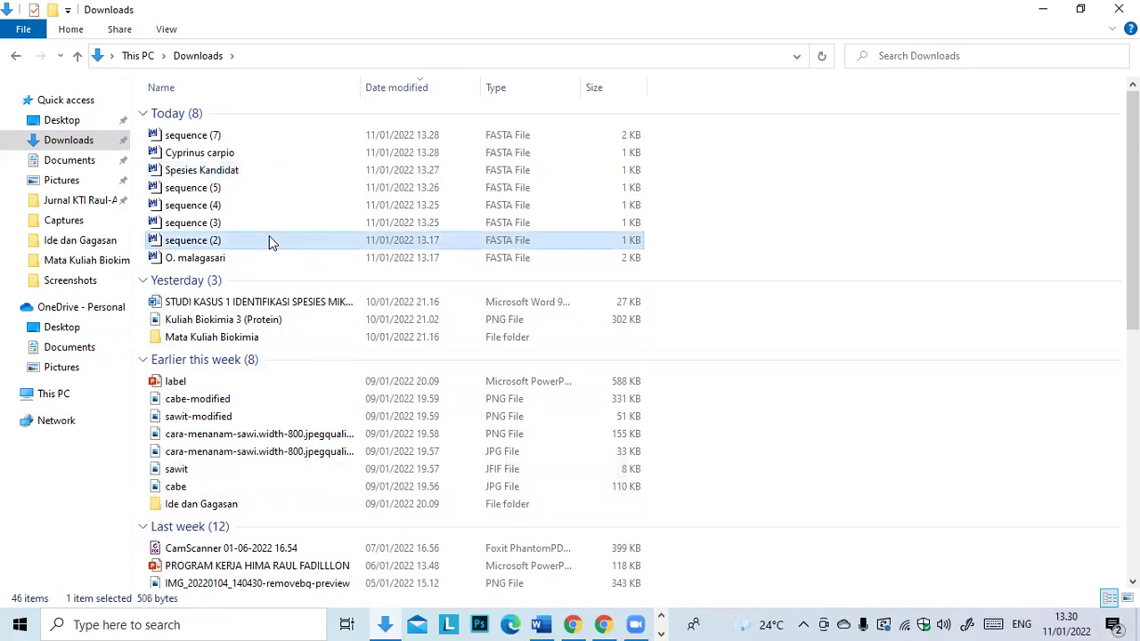
pyautogui.rightClick(215, 243)
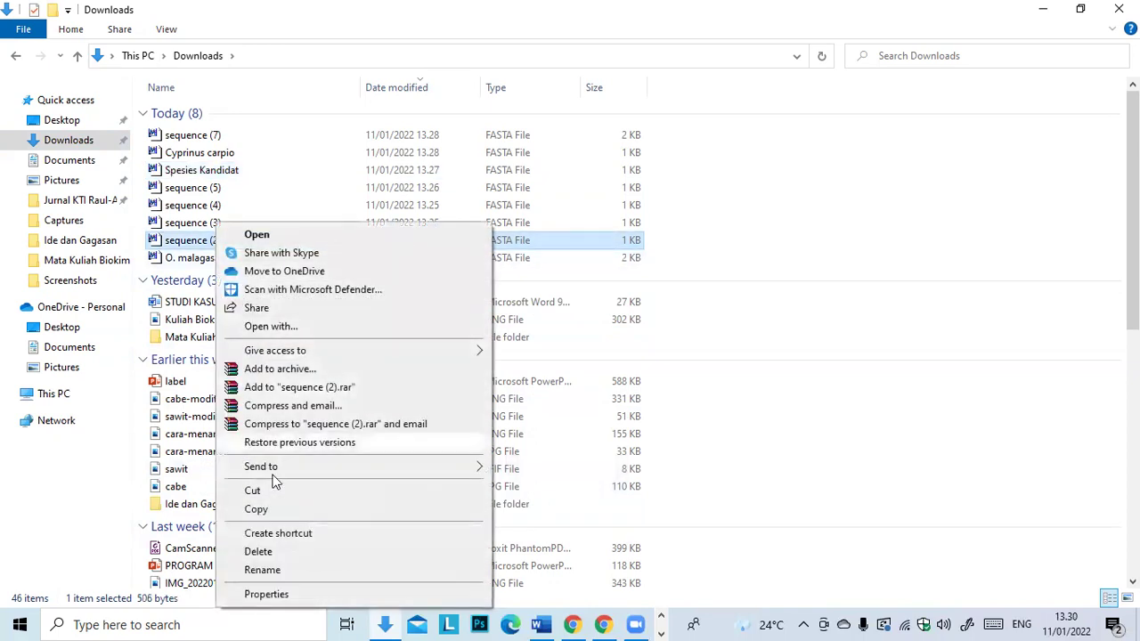
pyautogui.click(278, 572)
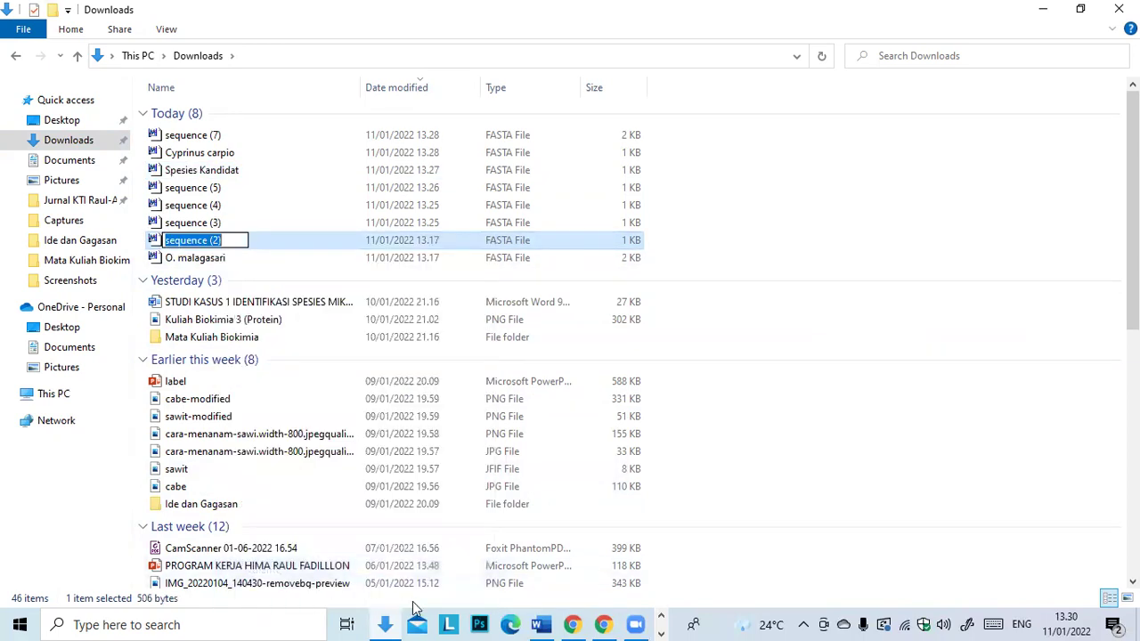
pyautogui.click(601, 624)
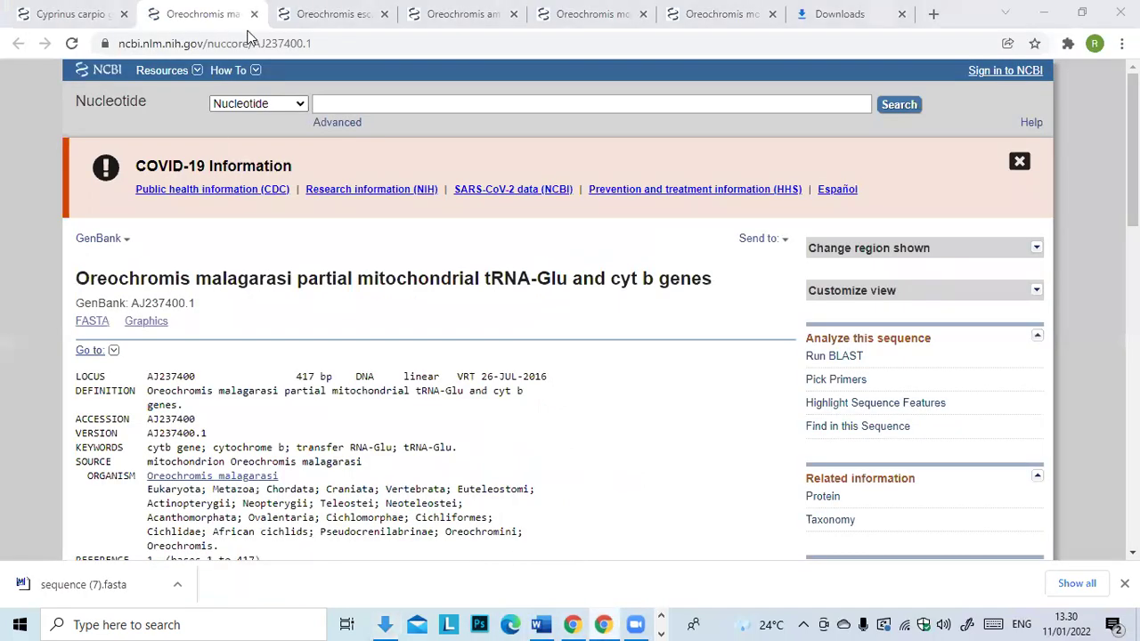
pyautogui.click(344, 25)
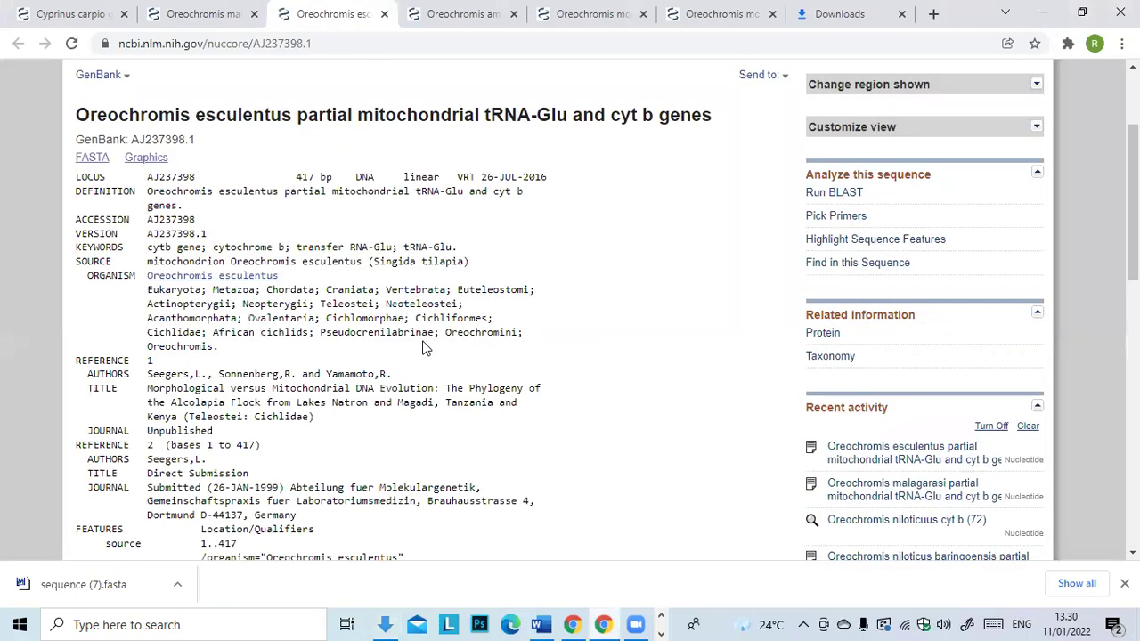
pyautogui.click(385, 624)
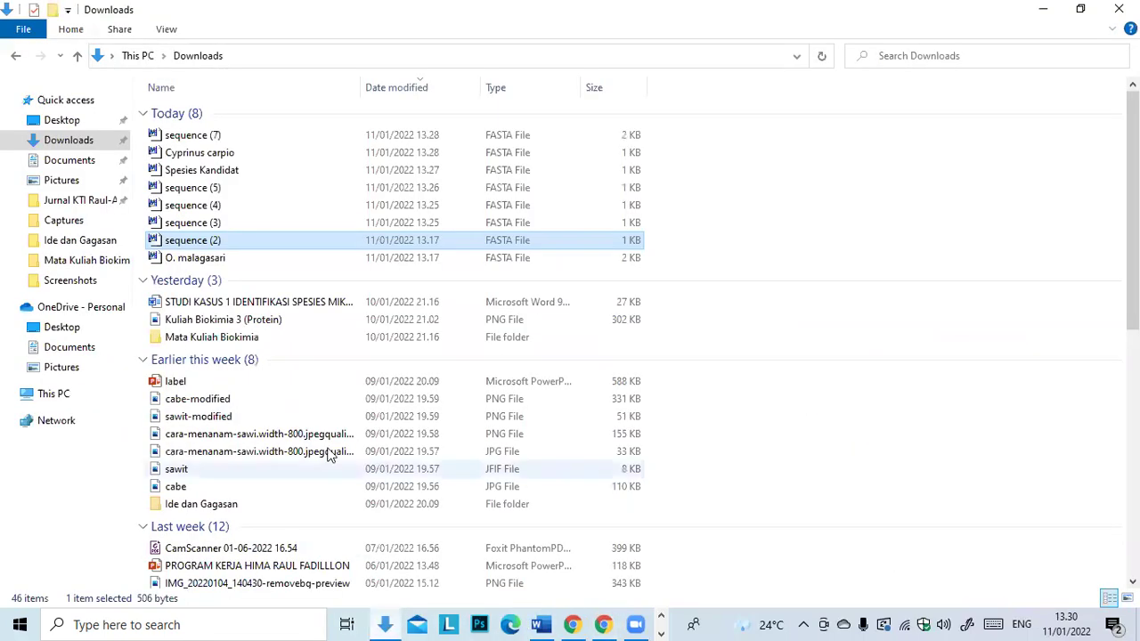
# Rename the FASTA file "sequence (2)" as "O. esculentus"
pyautogui.moveTo(229, 237); pyautogui.dragTo(228, 244)
pyautogui.click(211, 247)
pyautogui.rightClick(211, 247)
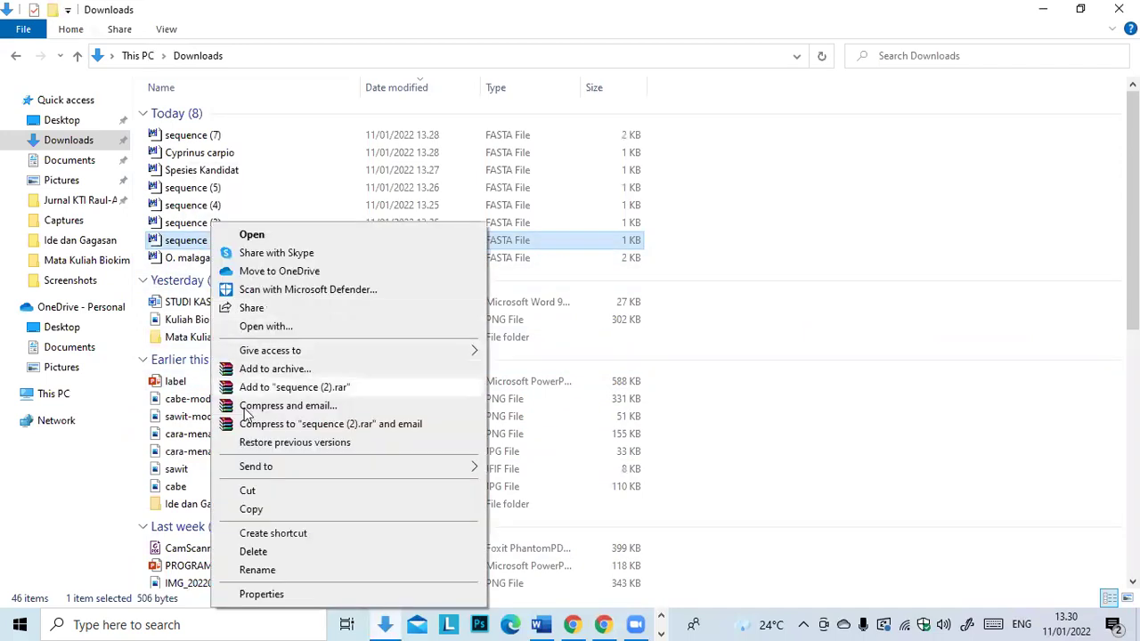
pyautogui.click(258, 569)
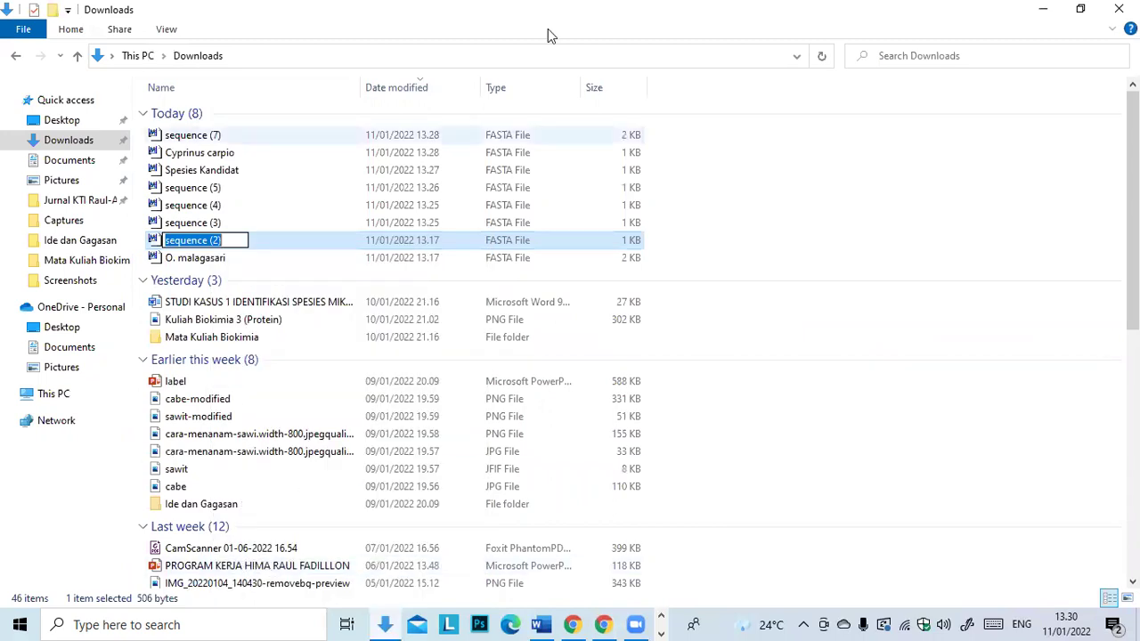
pyautogui.write('O.')
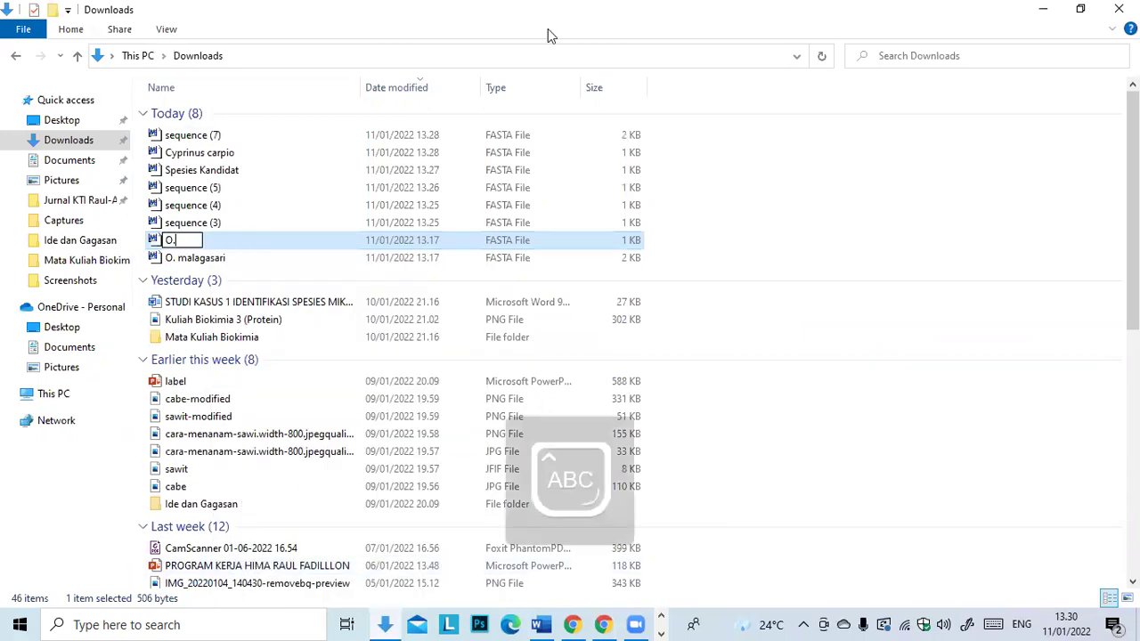
pyautogui.press('capslock')
pyautogui.write('esculentus')
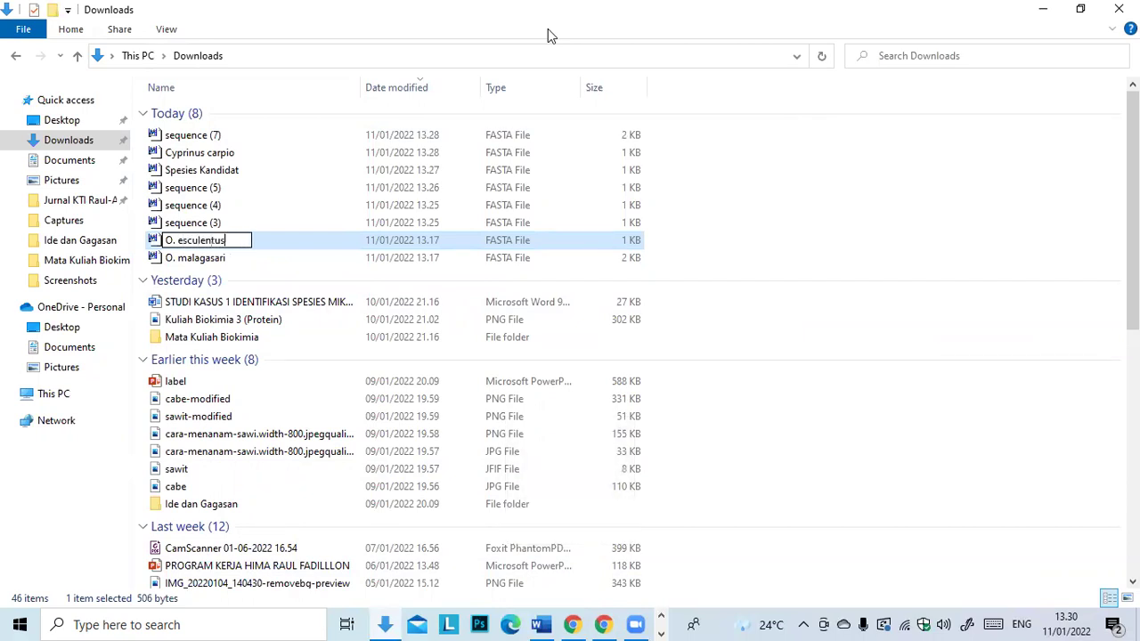
# Check the species name for "sequence (3)" in the Oreochromis amphimelas record in Chrome and return to the Downloads folder in File Explorer
pyautogui.rightClick(169, 222)
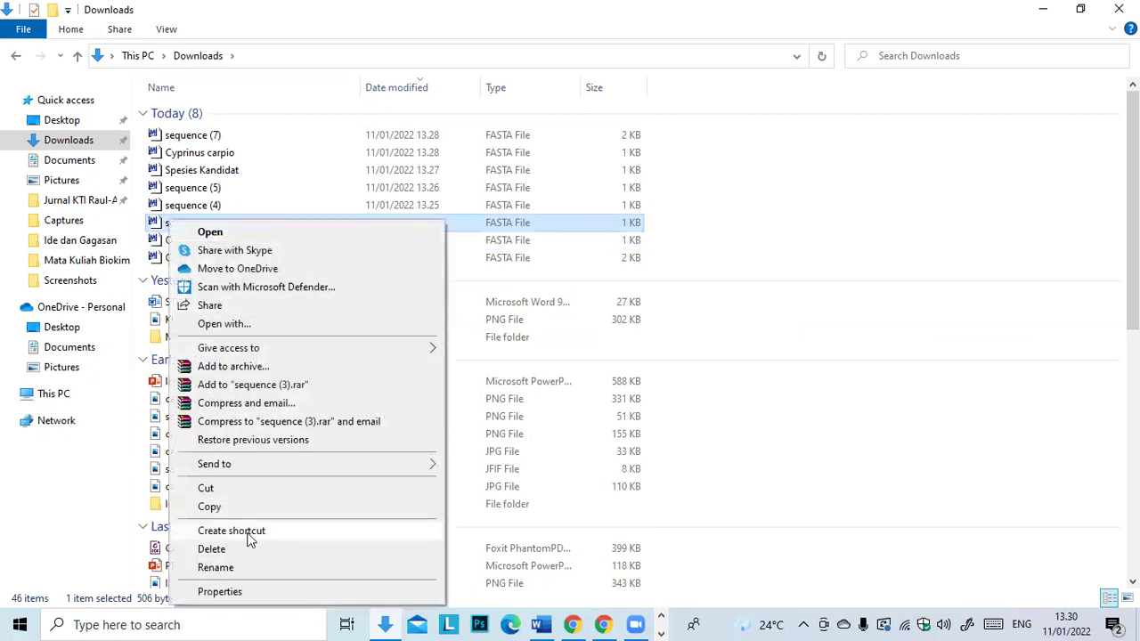
pyautogui.moveTo(604, 624)
pyautogui.click(521, 559)
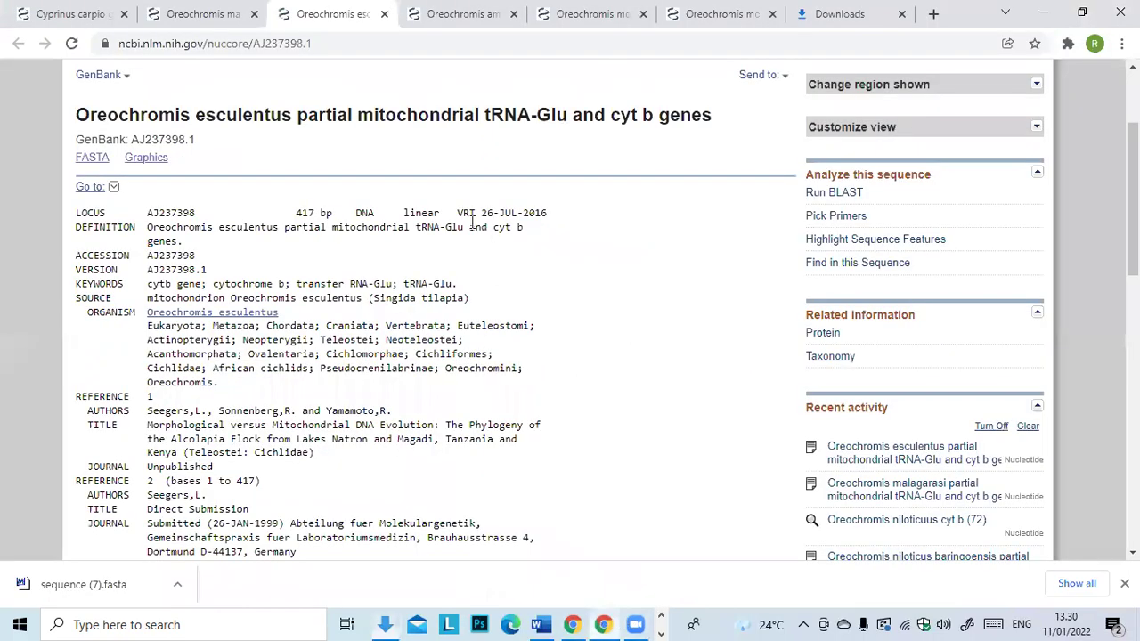
pyautogui.click(459, 15)
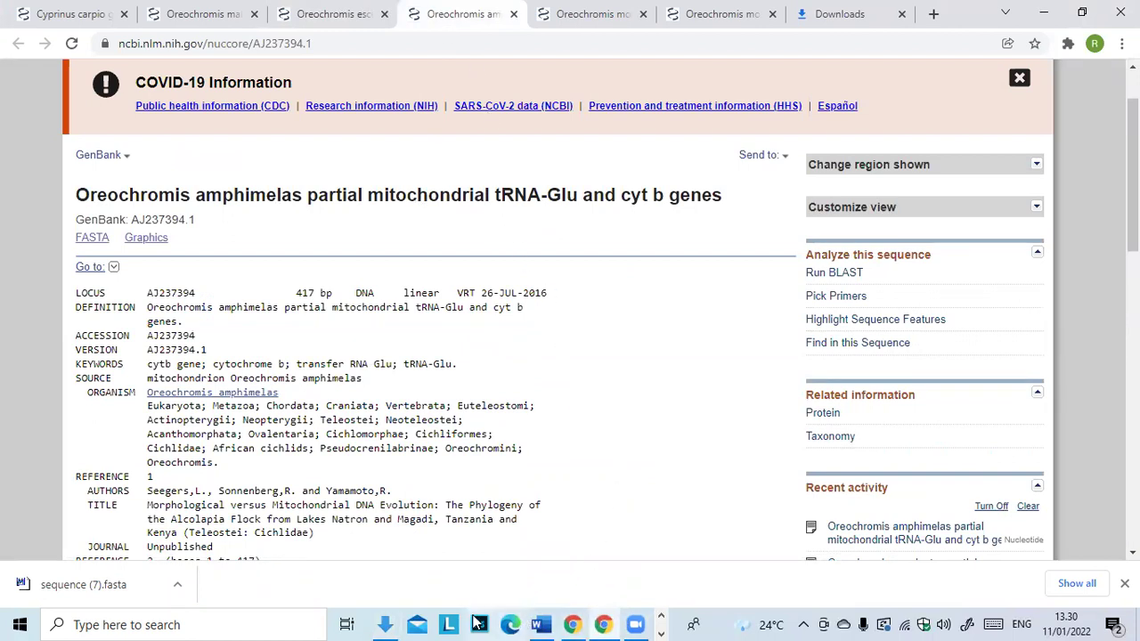
pyautogui.click(388, 622)
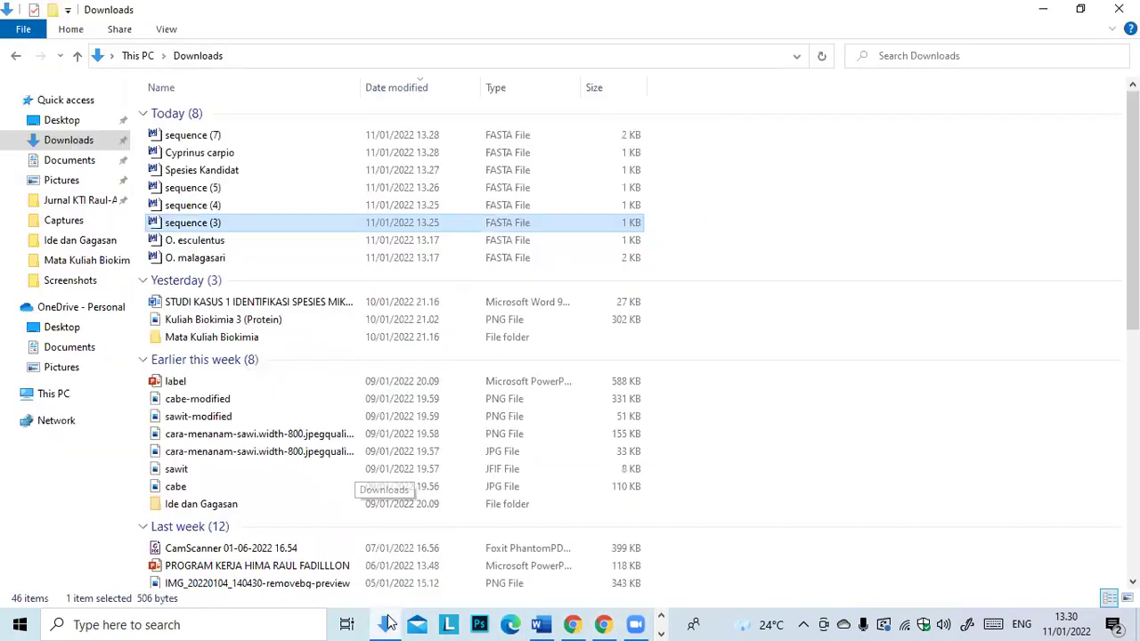
# Rename the FASTA file "sequence (3)" as "O. amphimelas"
pyautogui.doubleClick(230, 222)
pyautogui.rightClick(229, 223)
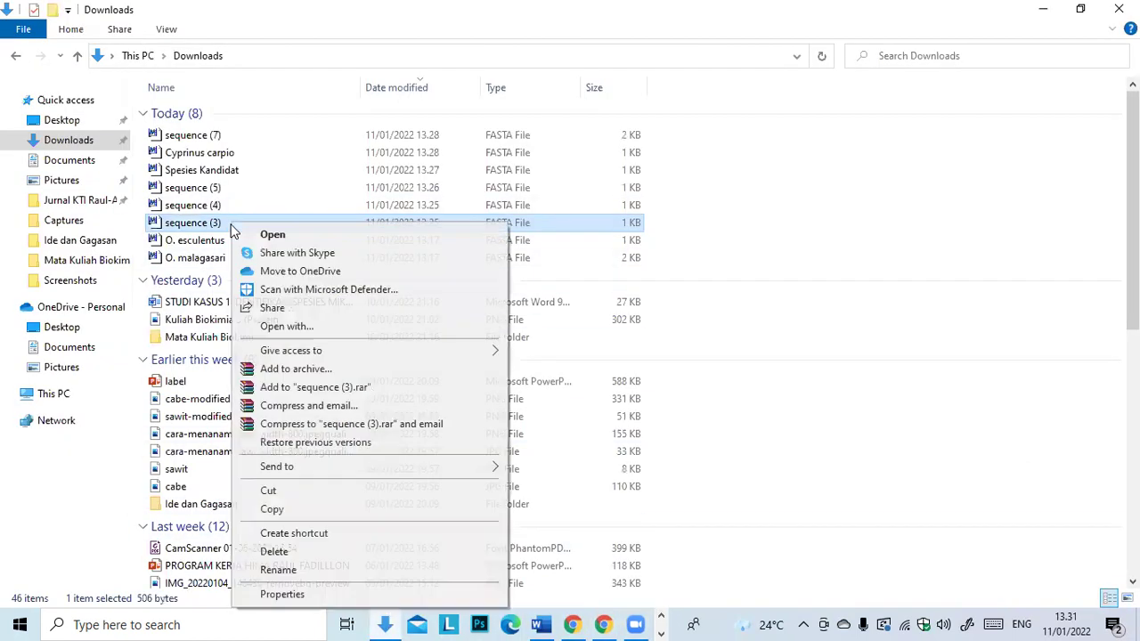
pyautogui.click(284, 571)
pyautogui.press('BackSpace')
pyautogui.press('capslock')
pyautogui.write('O')
pyautogui.press('capslock')
pyautogui.write('reochromis')
pyautogui.press('capslock')
pyautogui.press('capslock')
pyautogui.press('BackSpace')
pyautogui.press('BackSpace')
pyautogui.press('BackSpace')
pyautogui.press('BackSpace')
pyautogui.press('BackSpace')
pyautogui.press('BackSpace')
pyautogui.press('BackSpace')
pyautogui.press('BackSpace')
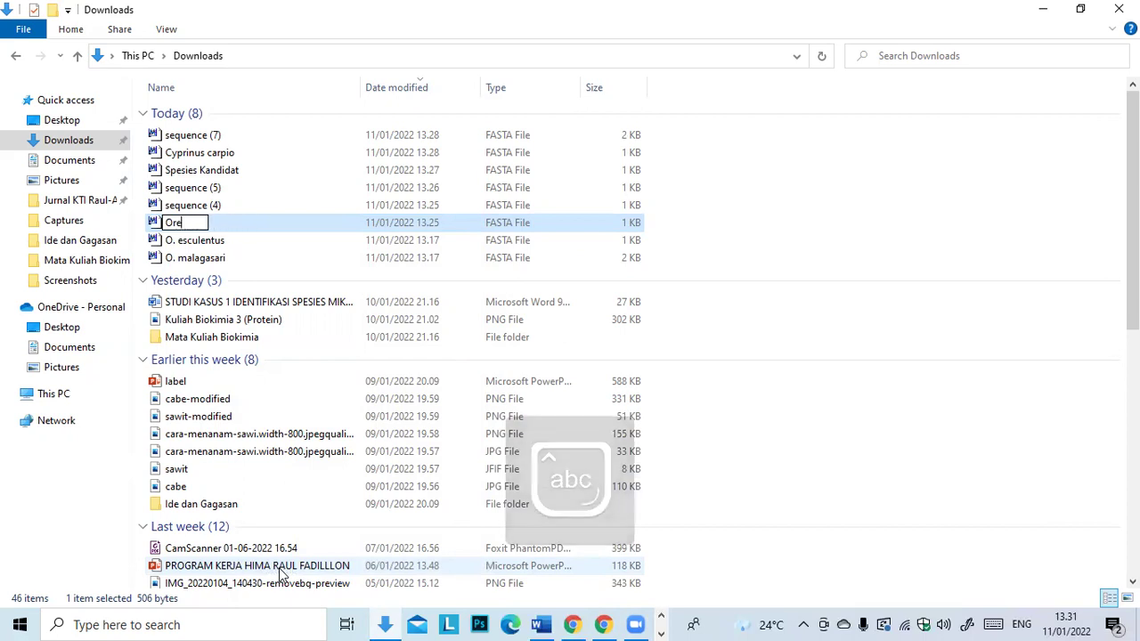
pyautogui.write('.')
pyautogui.press('capslock')
pyautogui.write('A')
pyautogui.press('BackSpace')
pyautogui.press('capslock')
pyautogui.write('amphimelas')
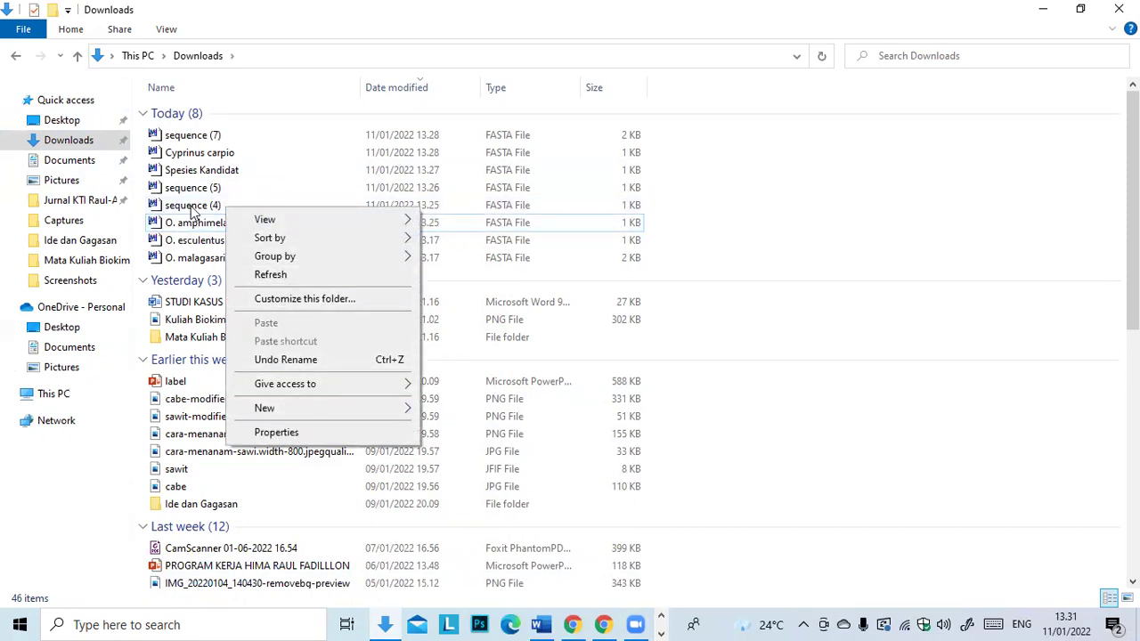
# Rename the FASTA file "sequence (4)" as "O. mossambicus"
pyautogui.click(190, 211)
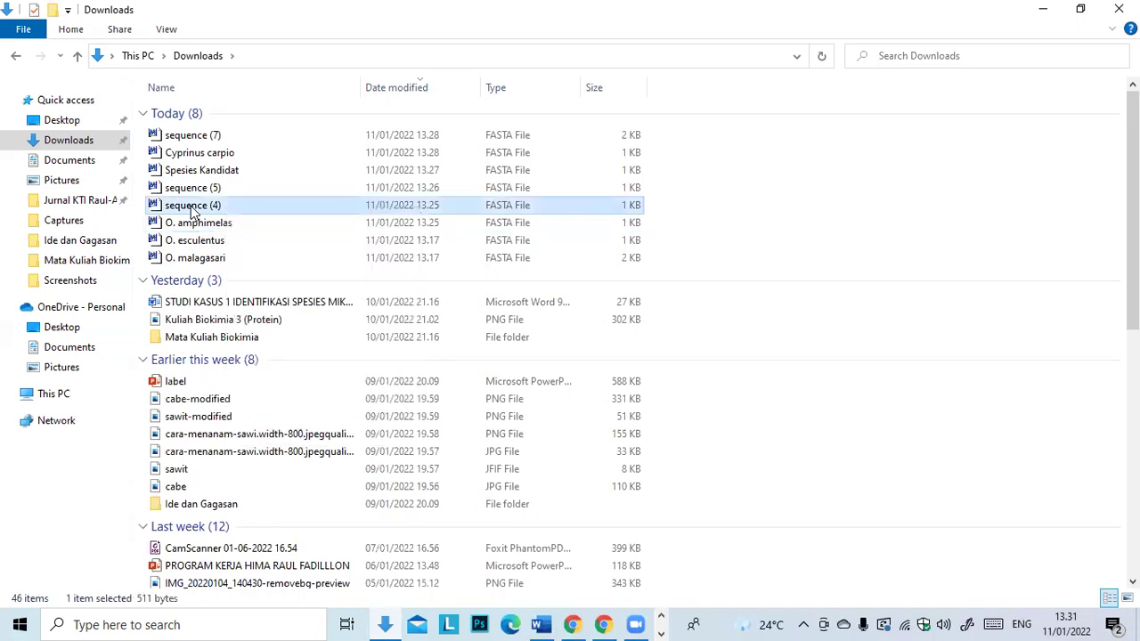
pyautogui.rightClick(193, 208)
pyautogui.click(238, 554)
pyautogui.press('BackSpace')
pyautogui.press('capslock')
pyautogui.write('O')
pyautogui.press('capslock')
pyautogui.write('. mossambicu')
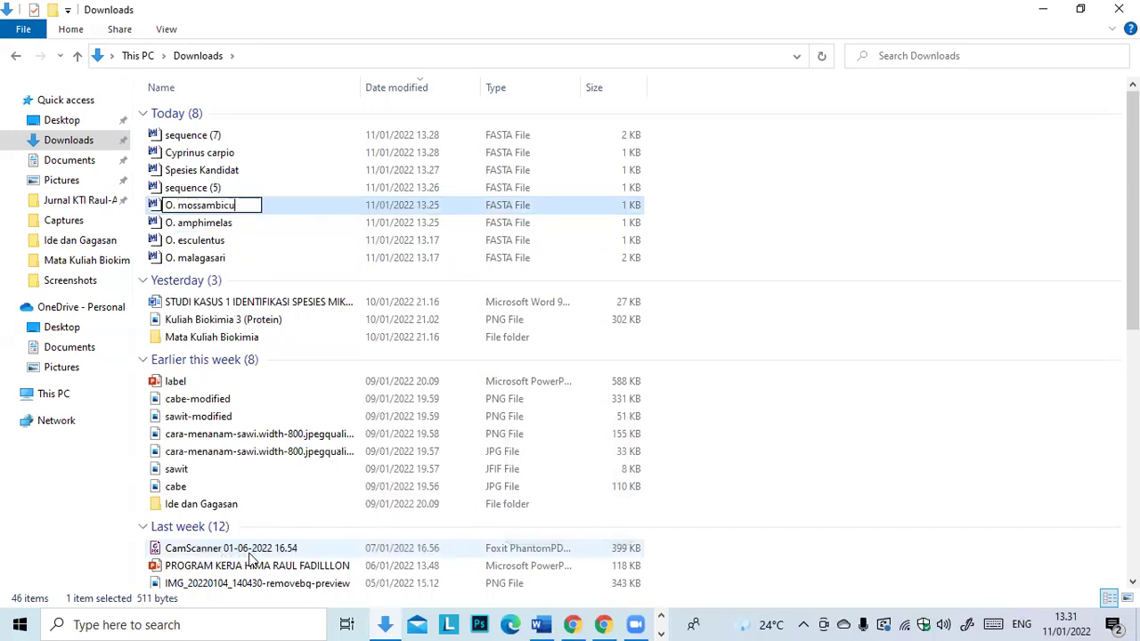
pyautogui.write('s')
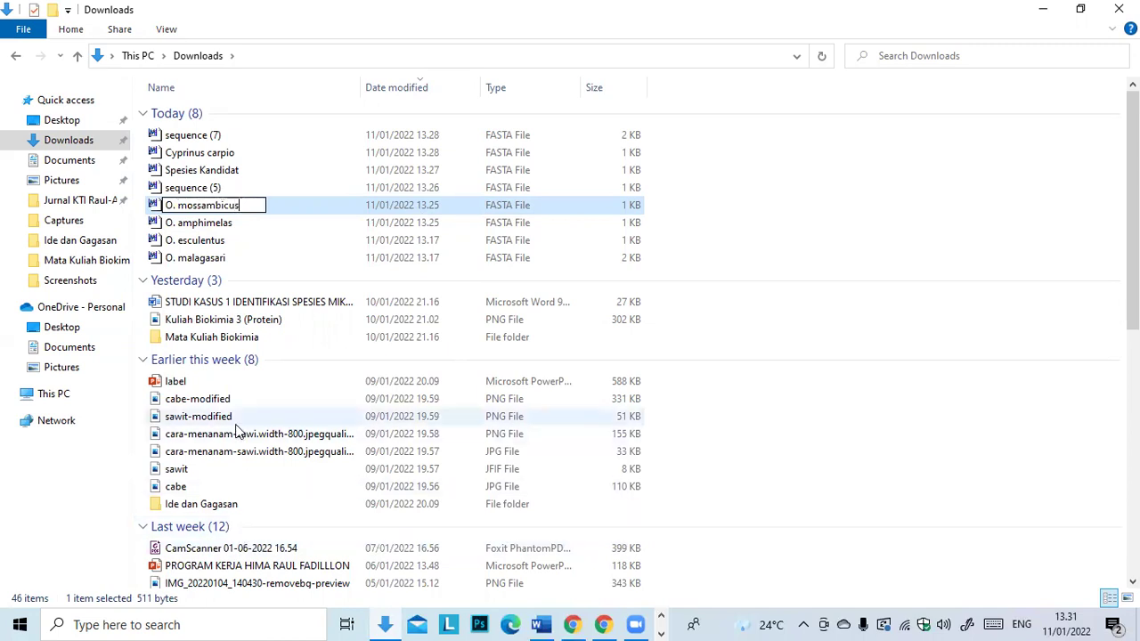
# Rename the FASTA file "sequence (5)" as "O. mossambicus" and accept the suggested numbered name "O. mossambicus (2)"
pyautogui.click(229, 188)
pyautogui.rightClick(229, 191)
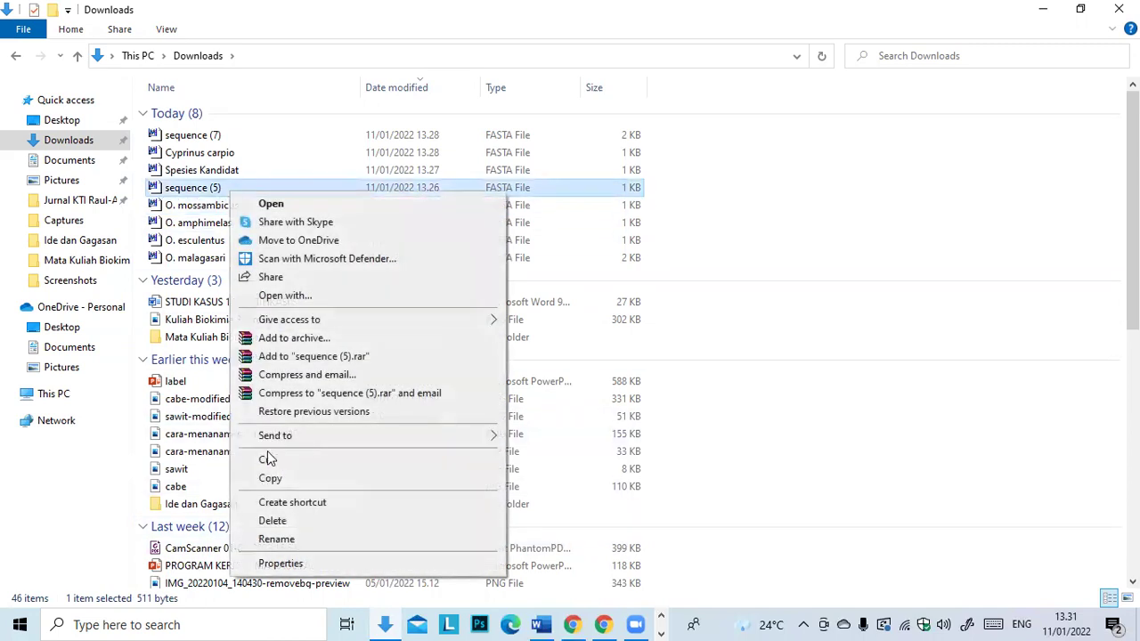
pyautogui.click(285, 539)
pyautogui.press('capslock')
pyautogui.write('O')
pyautogui.press('capslock')
pyautogui.write('. mo')
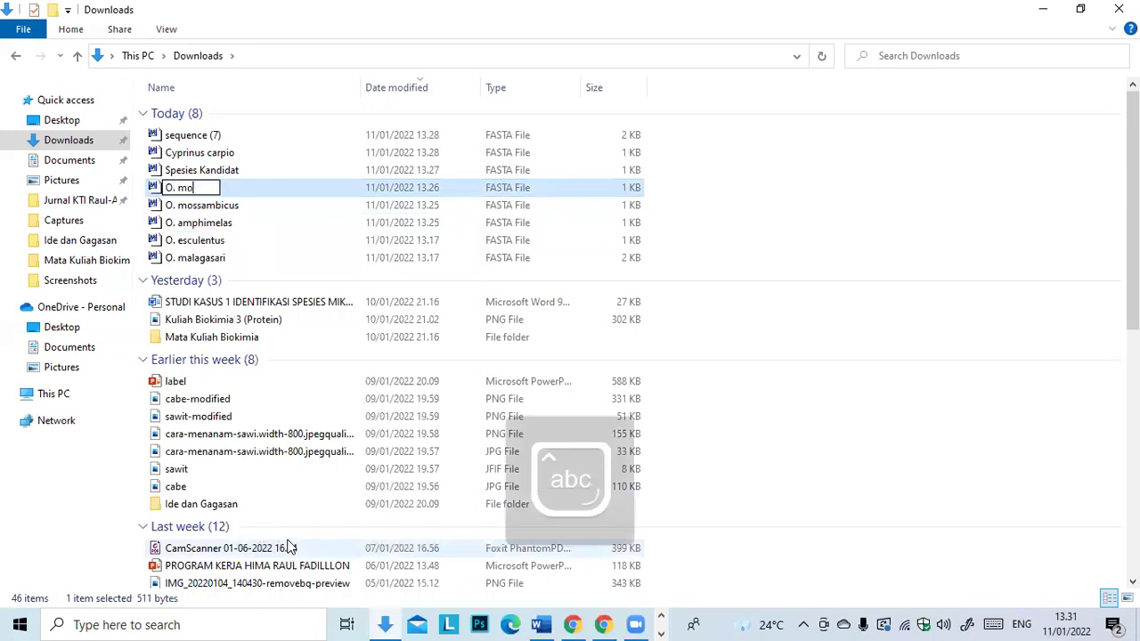
pyautogui.write('ssambicua')
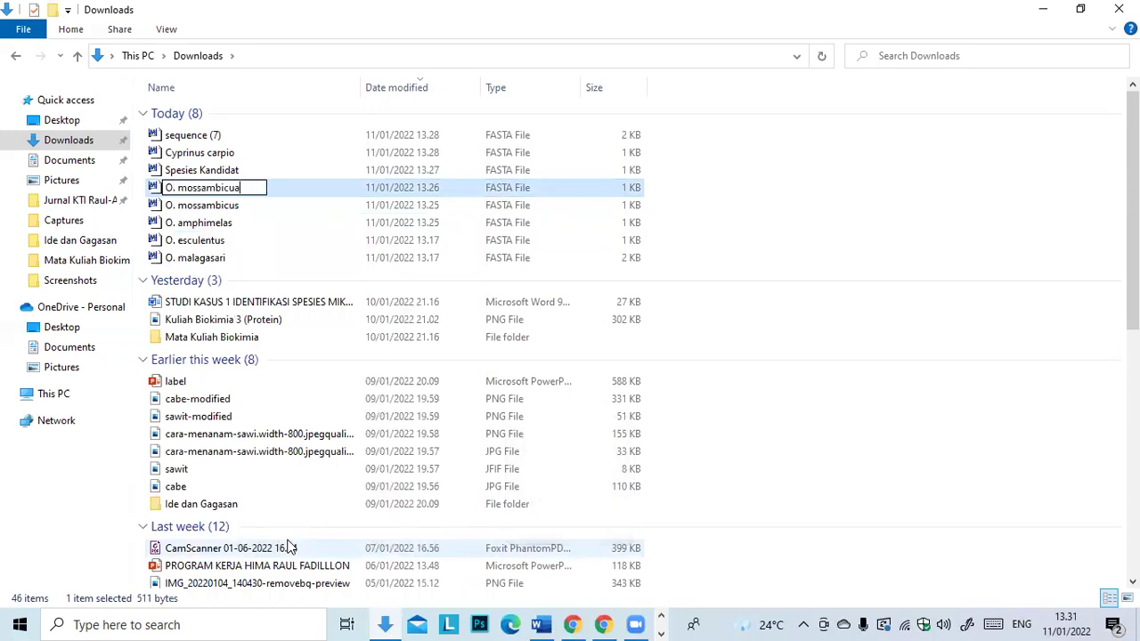
pyautogui.press('BackSpace')
pyautogui.write('s')
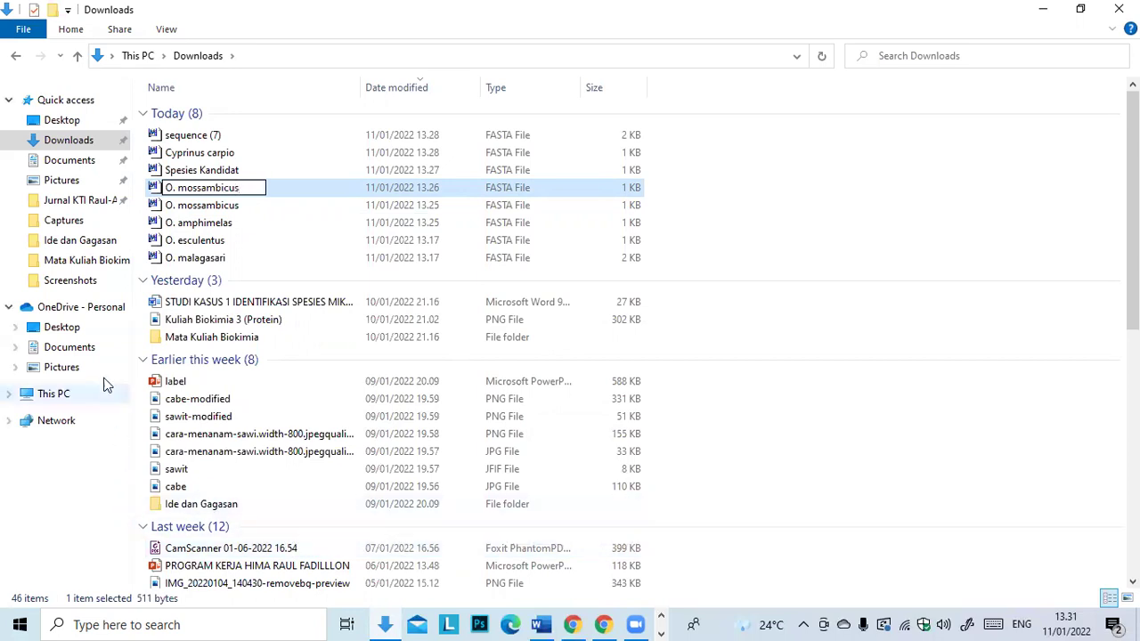
pyautogui.press('Return')
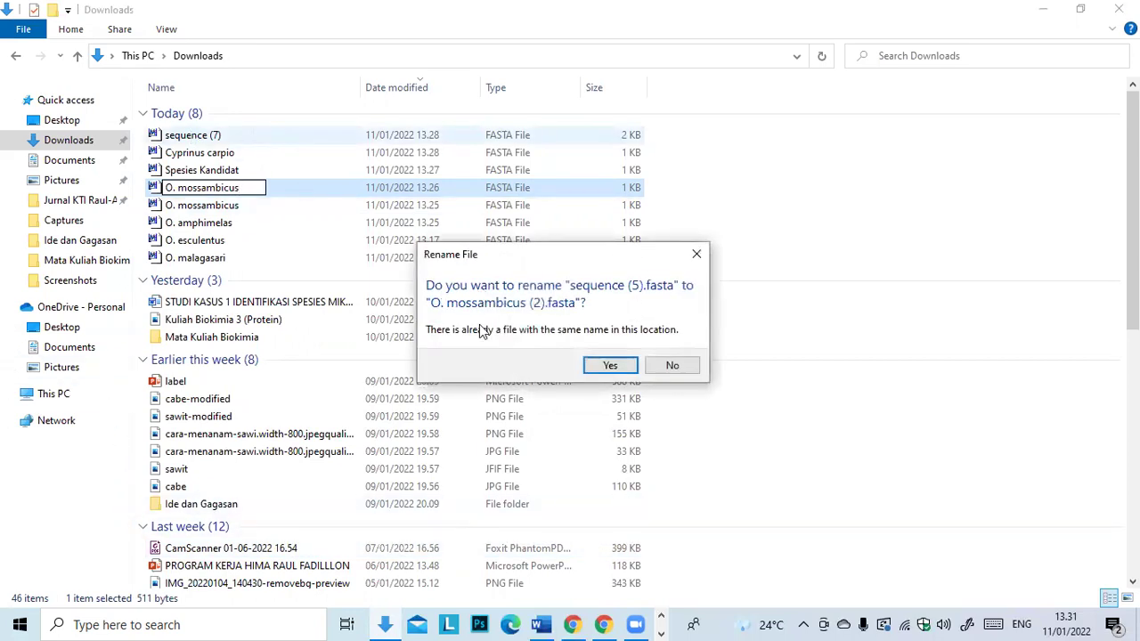
pyautogui.click(610, 367)
pyautogui.click(175, 140)
pyautogui.rightClick(175, 136)
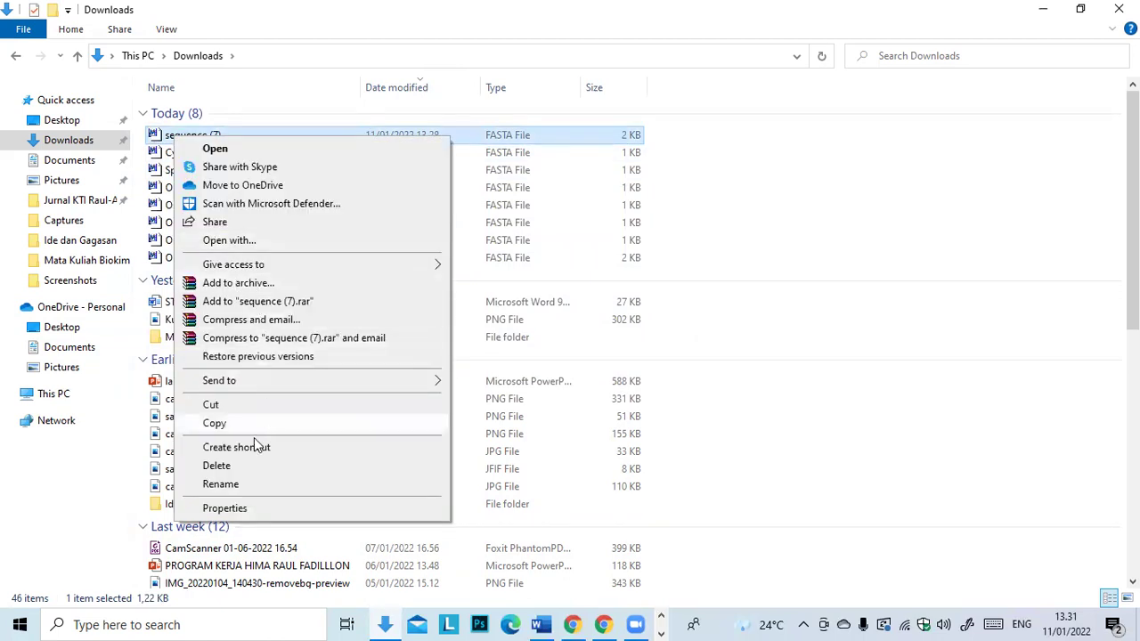
pyautogui.click(220, 484)
pyautogui.press('BackSpace')
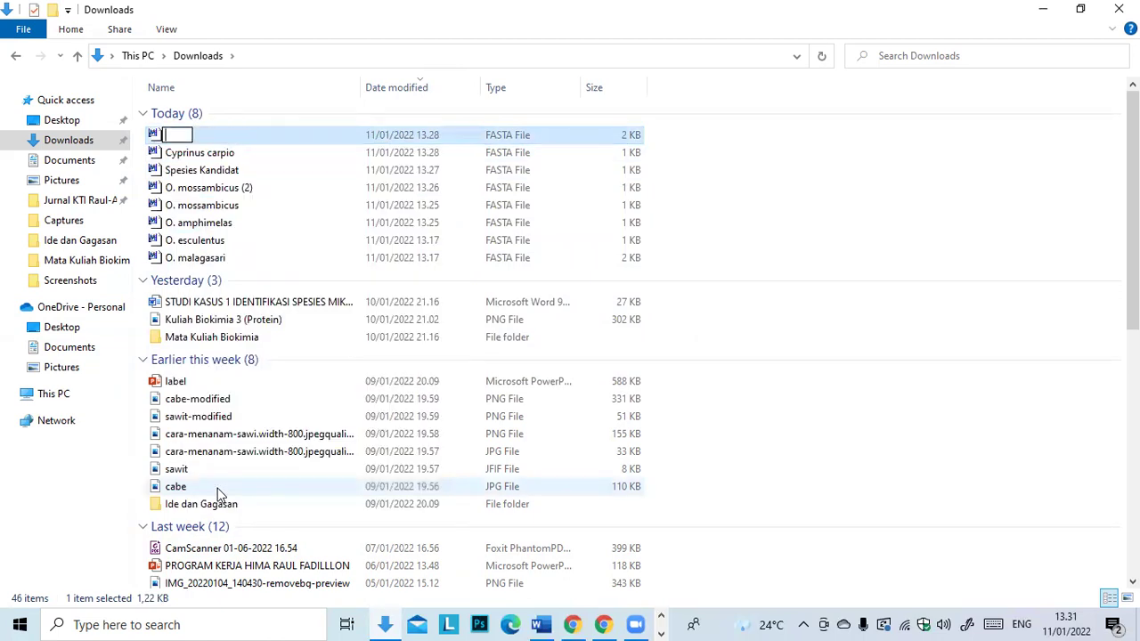
pyautogui.press('capslock')
pyautogui.write('C')
pyautogui.press('capslock')
pyautogui.write('yprinus car')
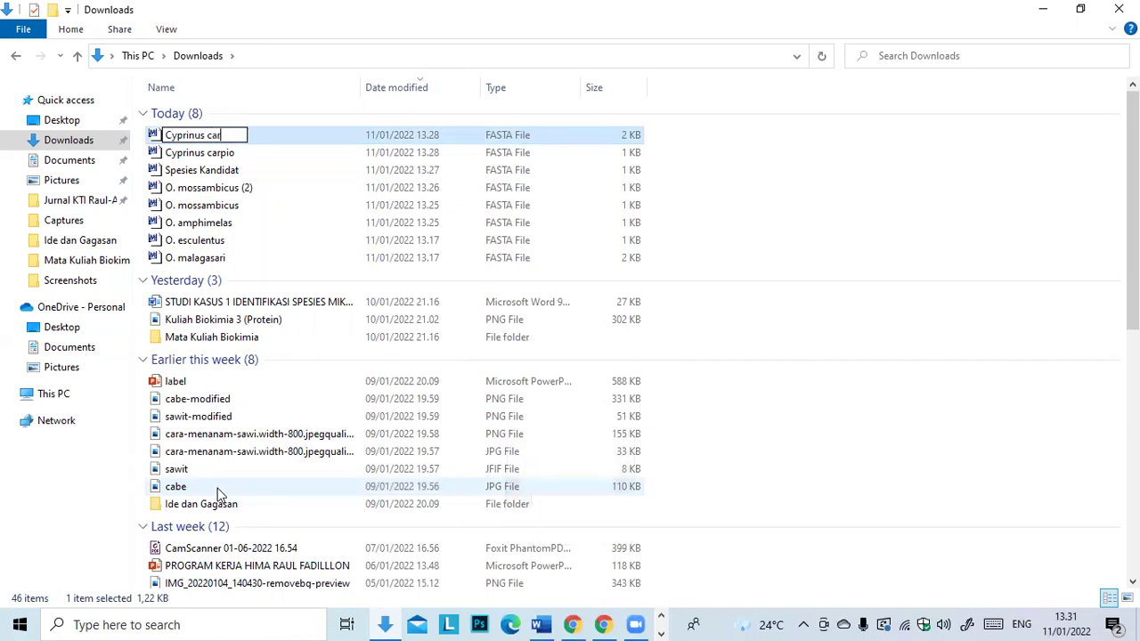
pyautogui.write('pio')
pyautogui.press('Return')
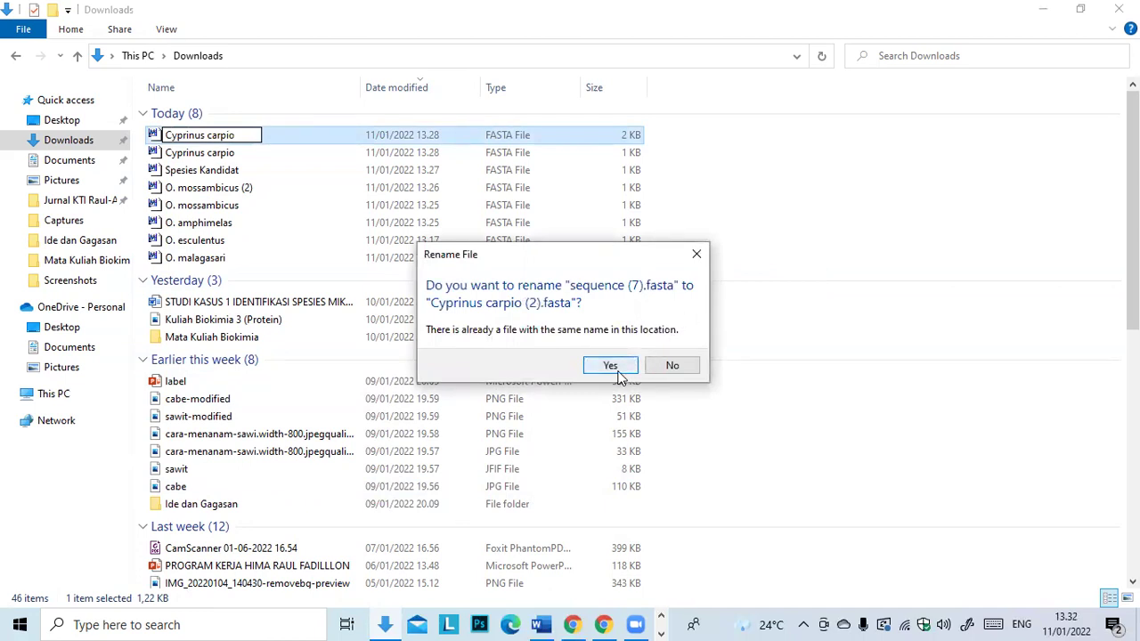
pyautogui.click(664, 372)
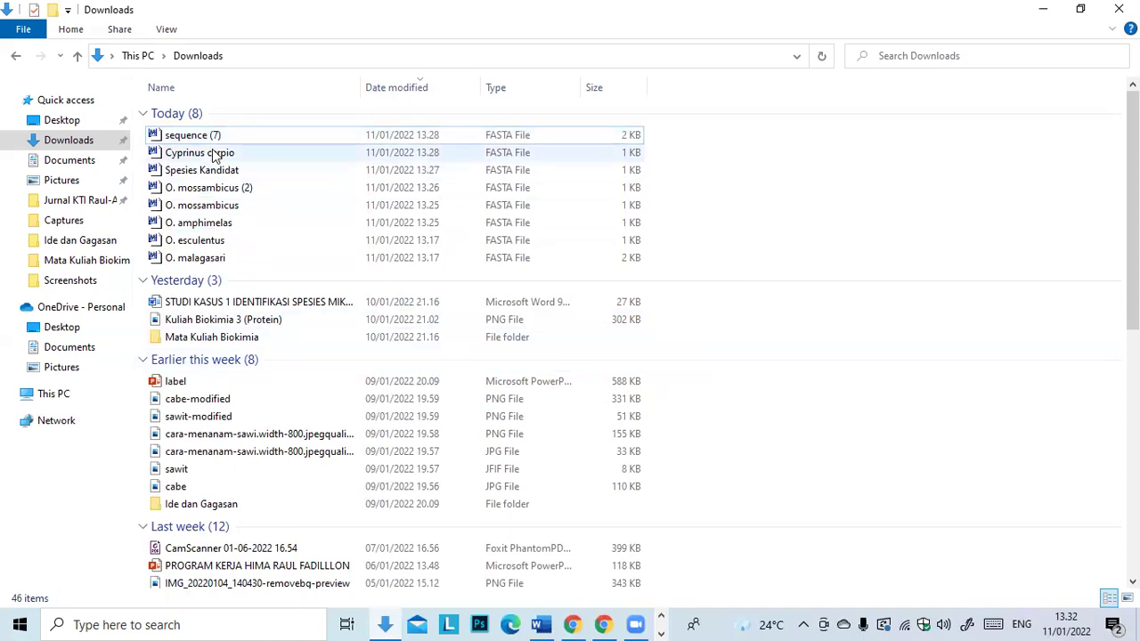
# Rename the FASTA file "sequence (7)" as "Cyprinus carpio" and accept the suggested numbered name "Cyprinus carpio (2)"
pyautogui.rightClick(196, 134)
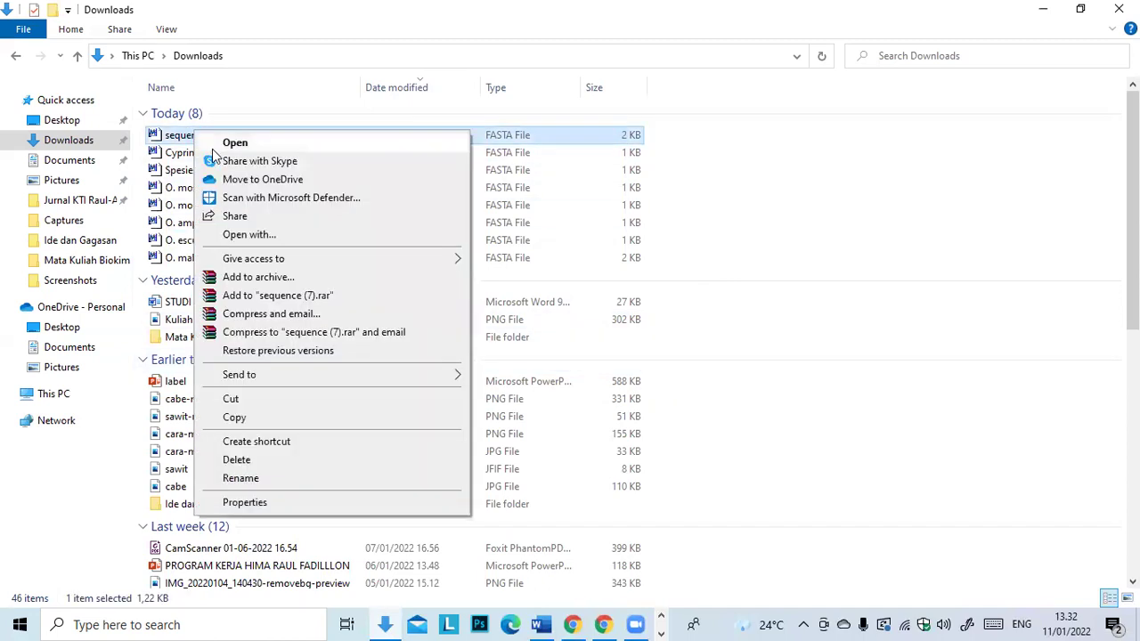
pyautogui.click(254, 477)
pyautogui.press('BackSpace')
pyautogui.press('capslock')
pyautogui.write('C')
pyautogui.press('capslock')
pyautogui.write('ypri')
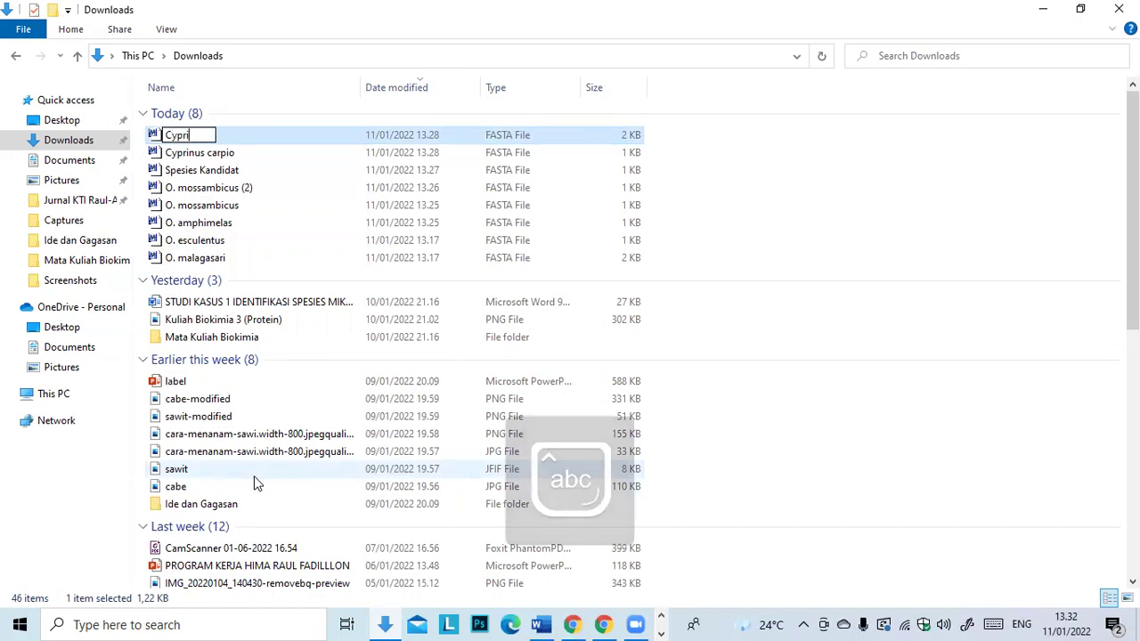
pyautogui.write('nus car')
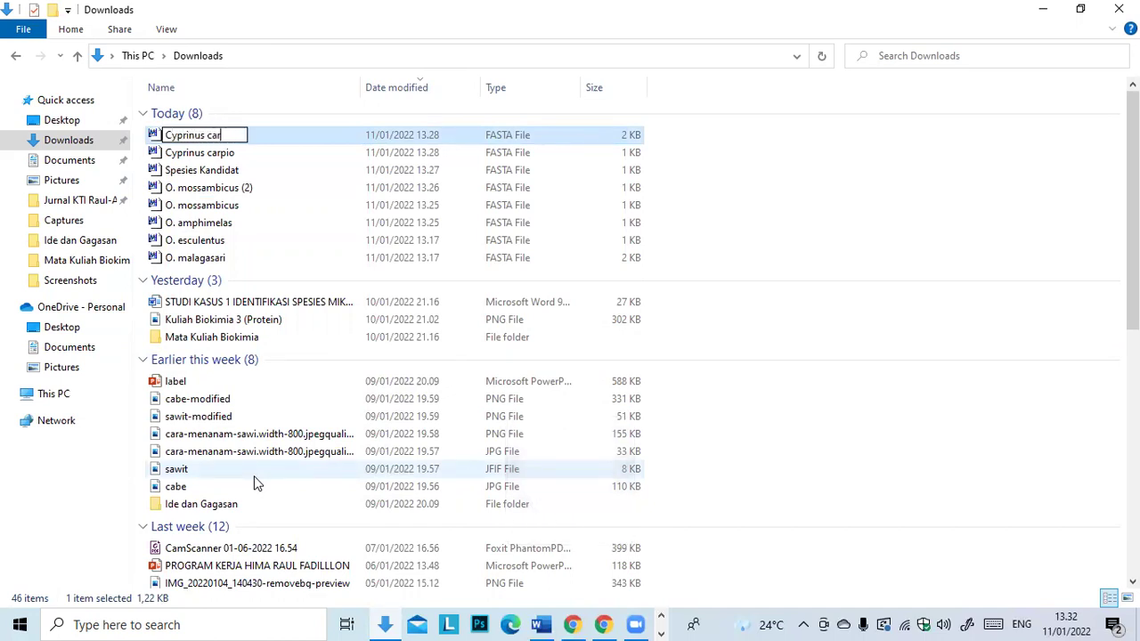
pyautogui.write('pio')
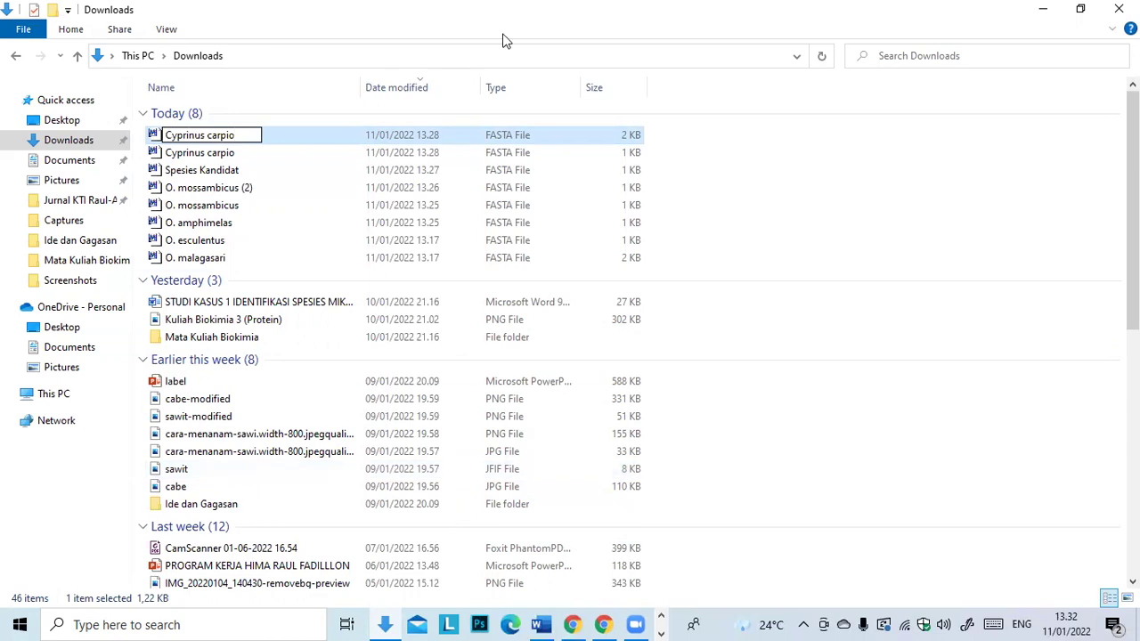
pyautogui.press('Return')
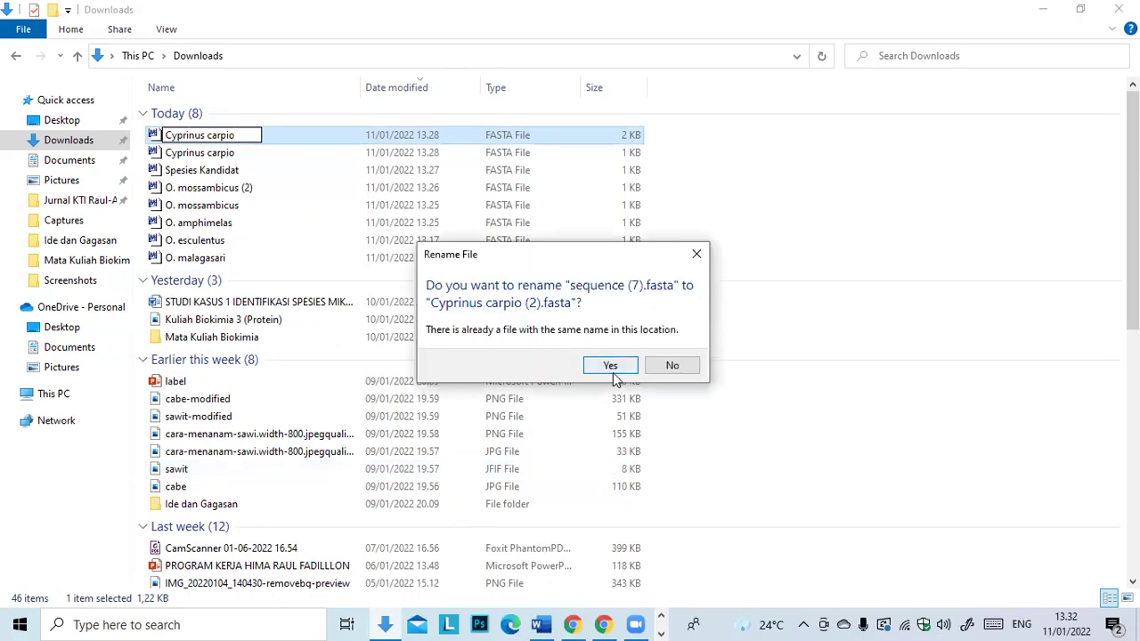
pyautogui.click(612, 368)
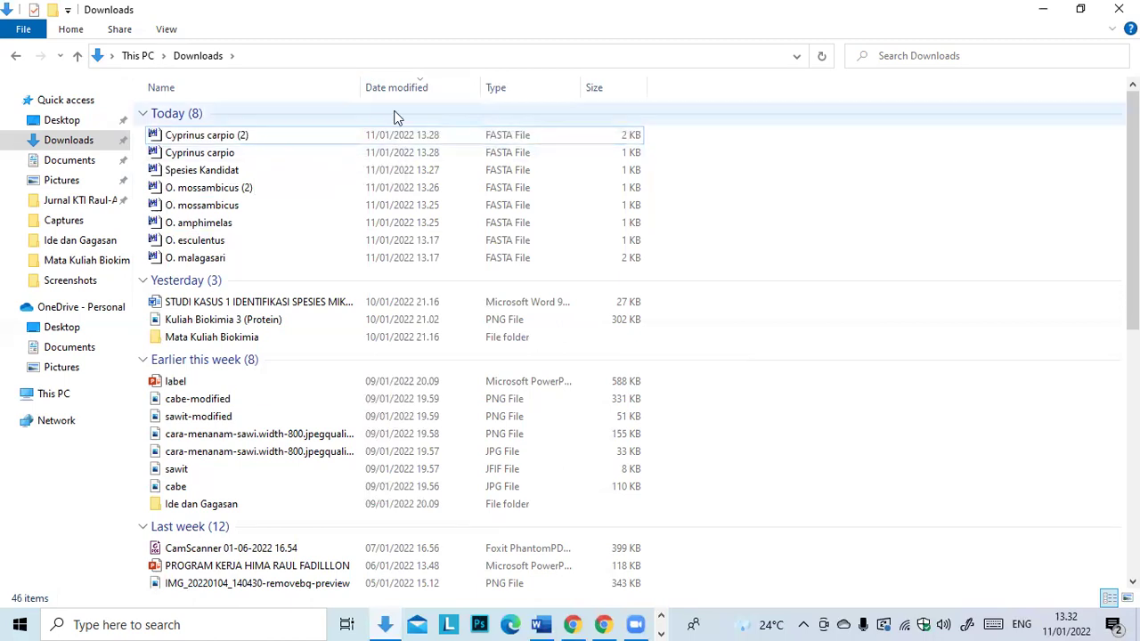
# Minimize the Downloads folder and all open browser windows to get to the desktop
pyautogui.click(1042, 17)
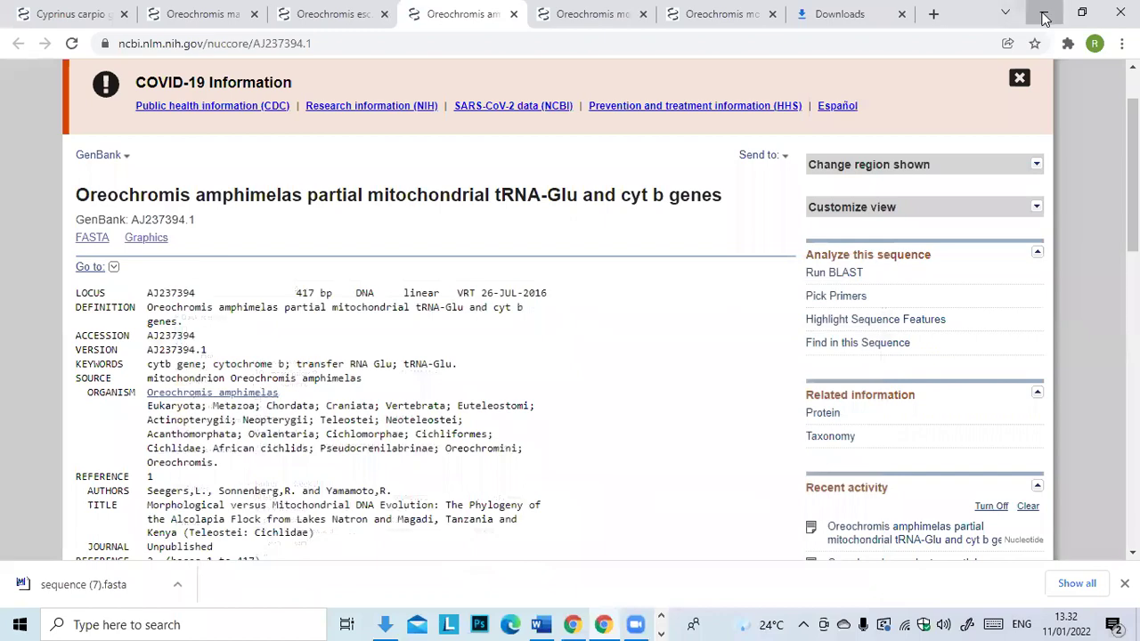
pyautogui.click(1044, 18)
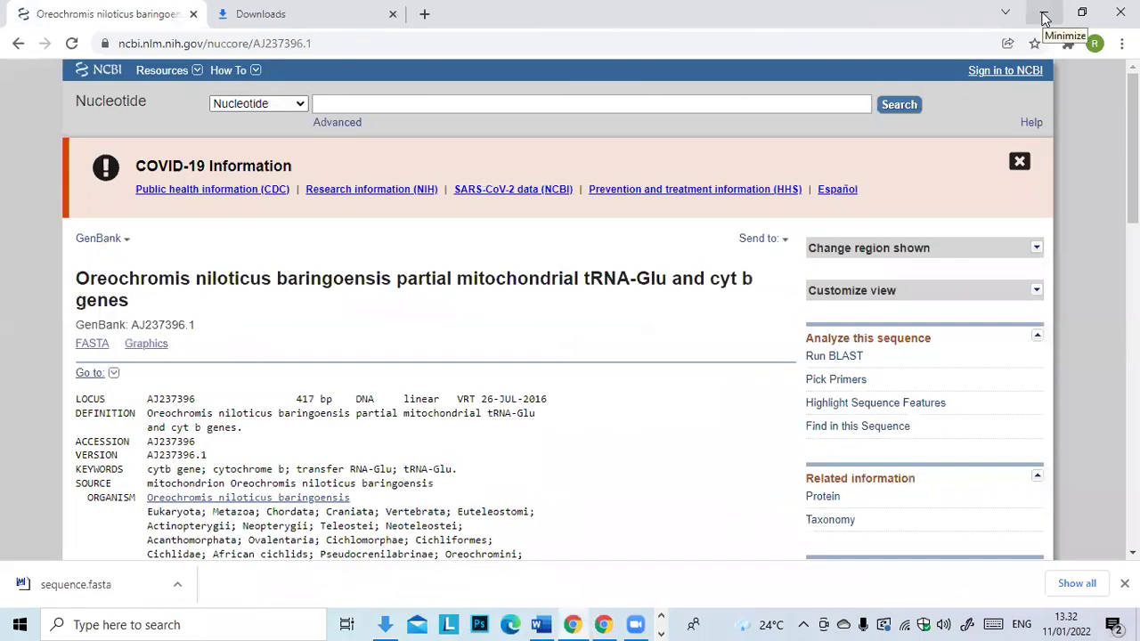
pyautogui.click(1044, 16)
pyautogui.click(1045, 16)
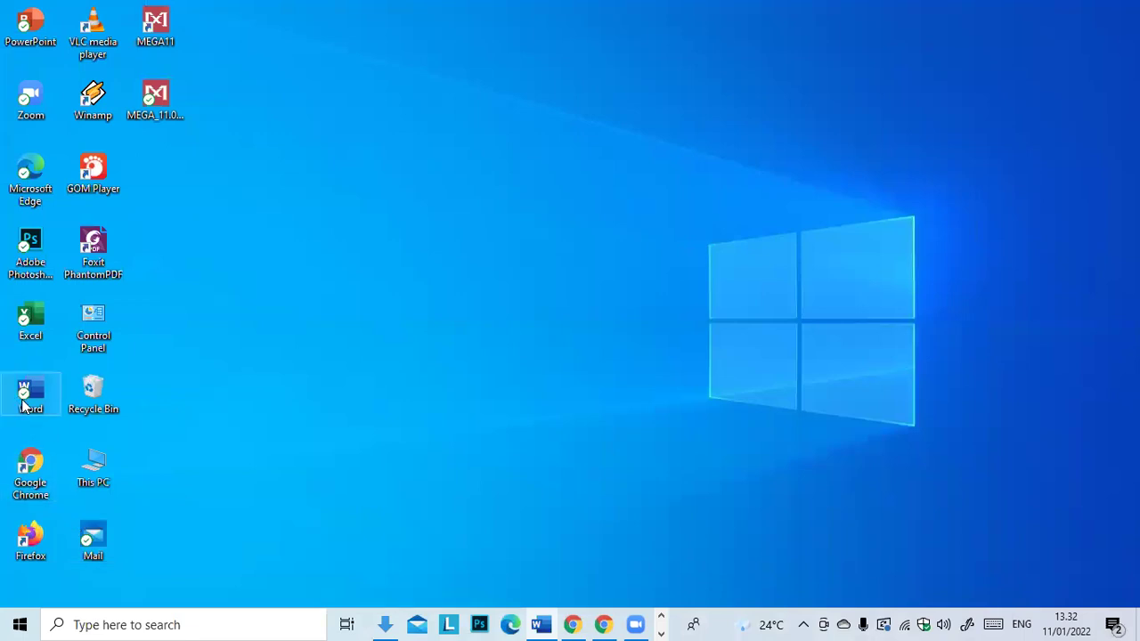
pyautogui.doubleClick(169, 121)
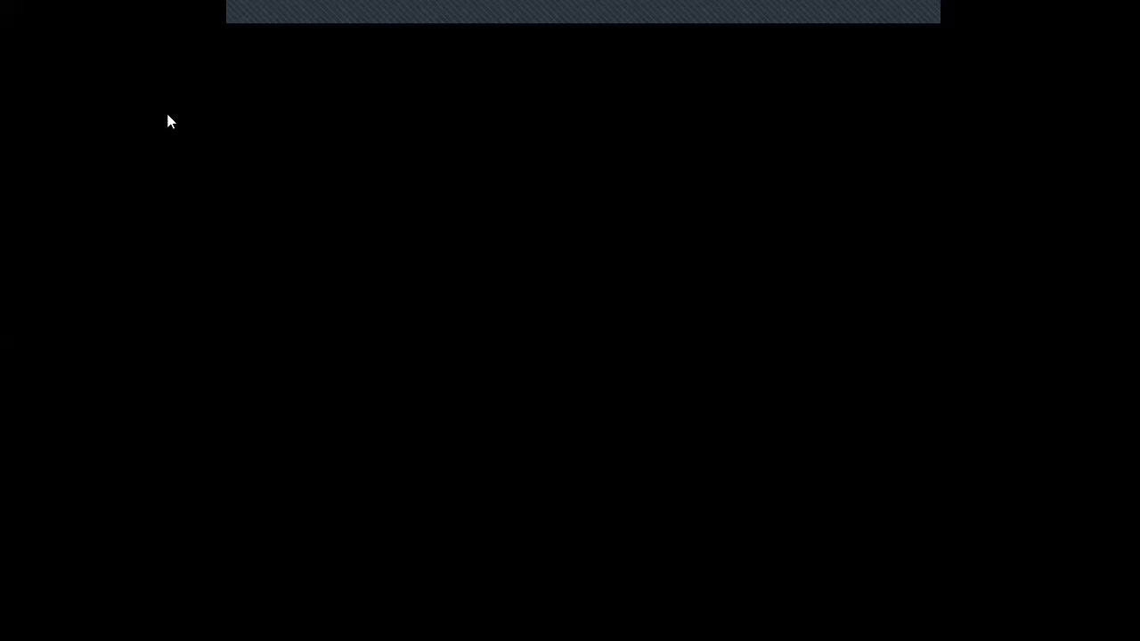
pyautogui.hotkey('alt', 'y')
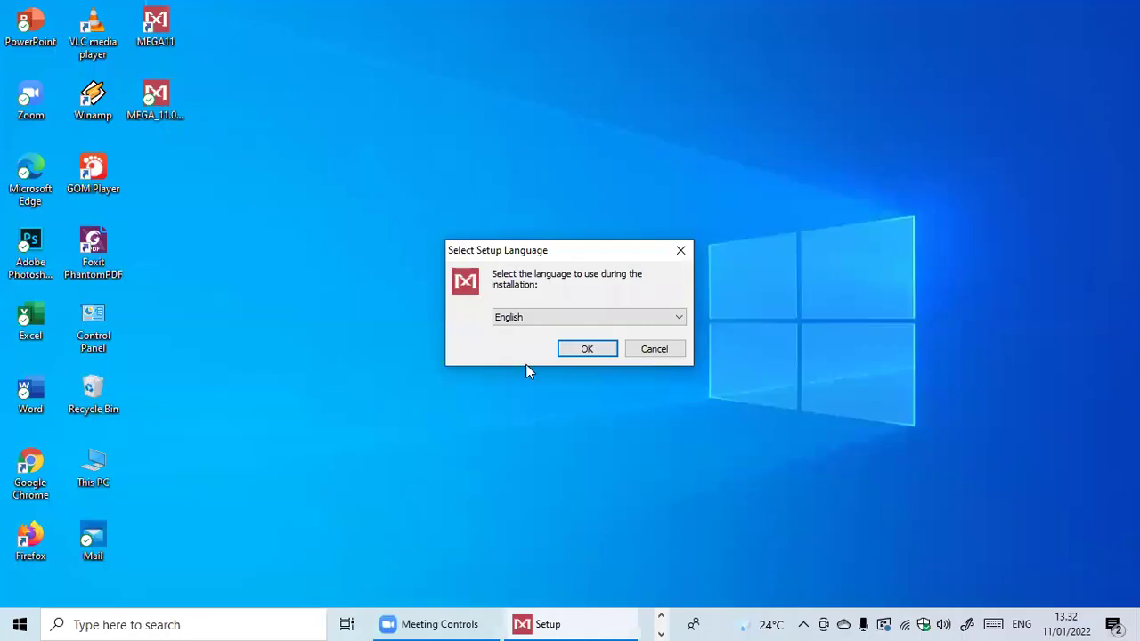
pyautogui.click(579, 348)
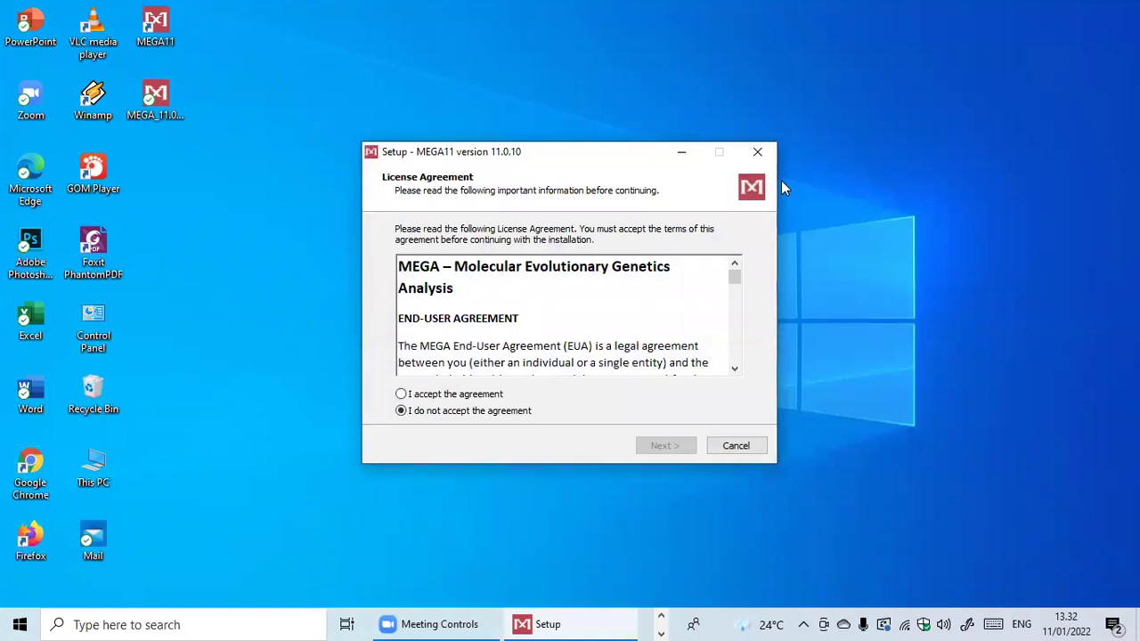
pyautogui.click(757, 151)
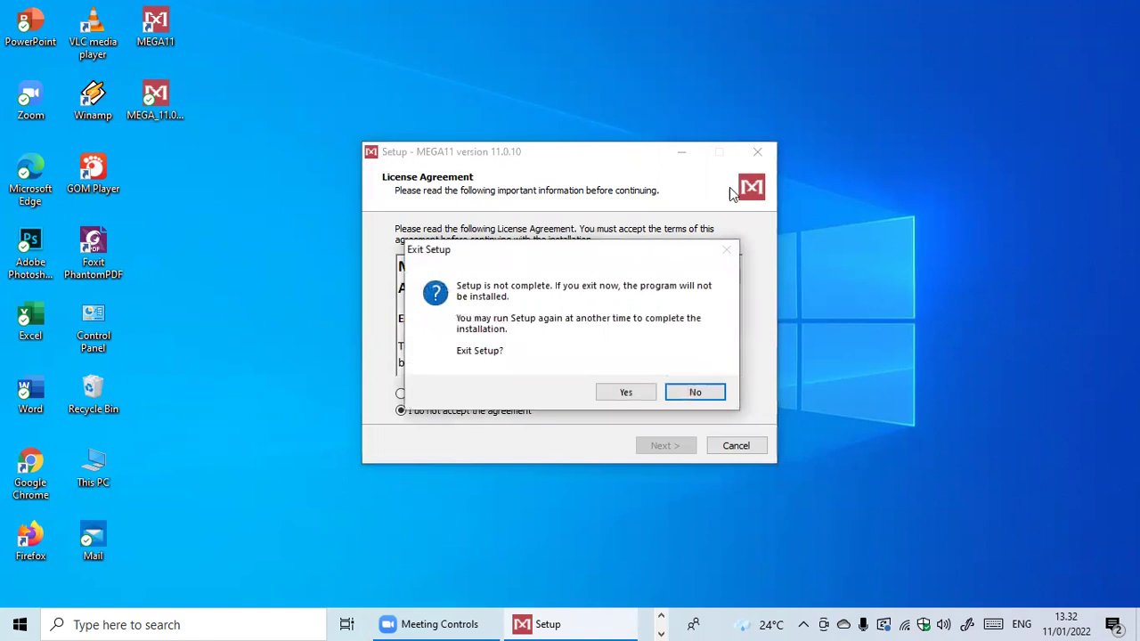
pyautogui.click(628, 397)
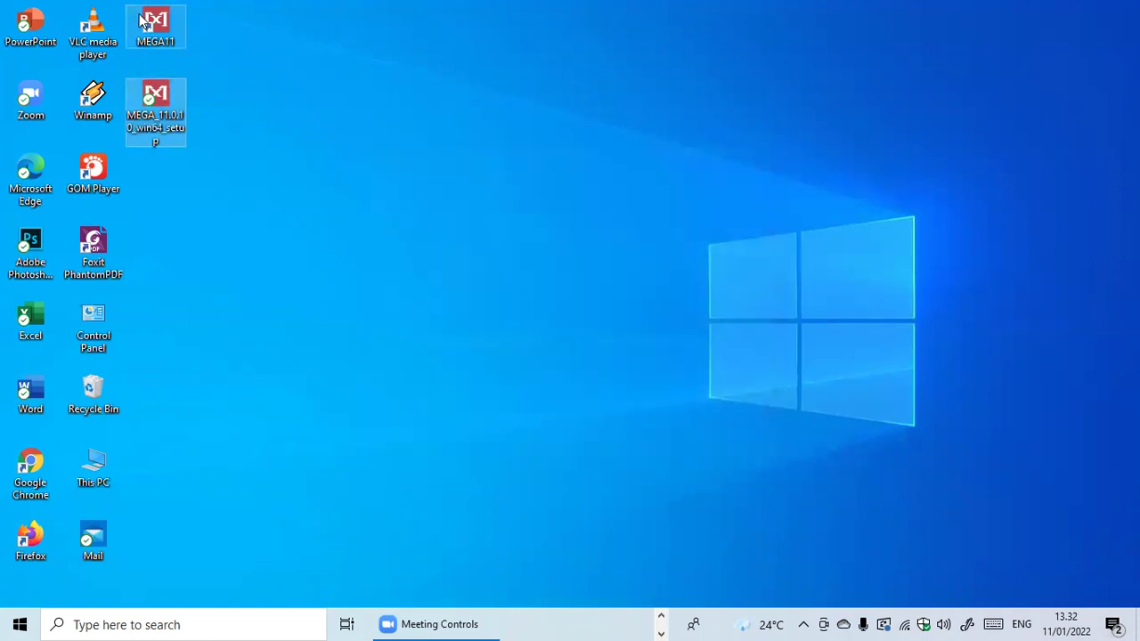
# Launch MEGA11 from the desktop and reposition its main window so that its full width fits on the screen
pyautogui.doubleClick(156, 24)
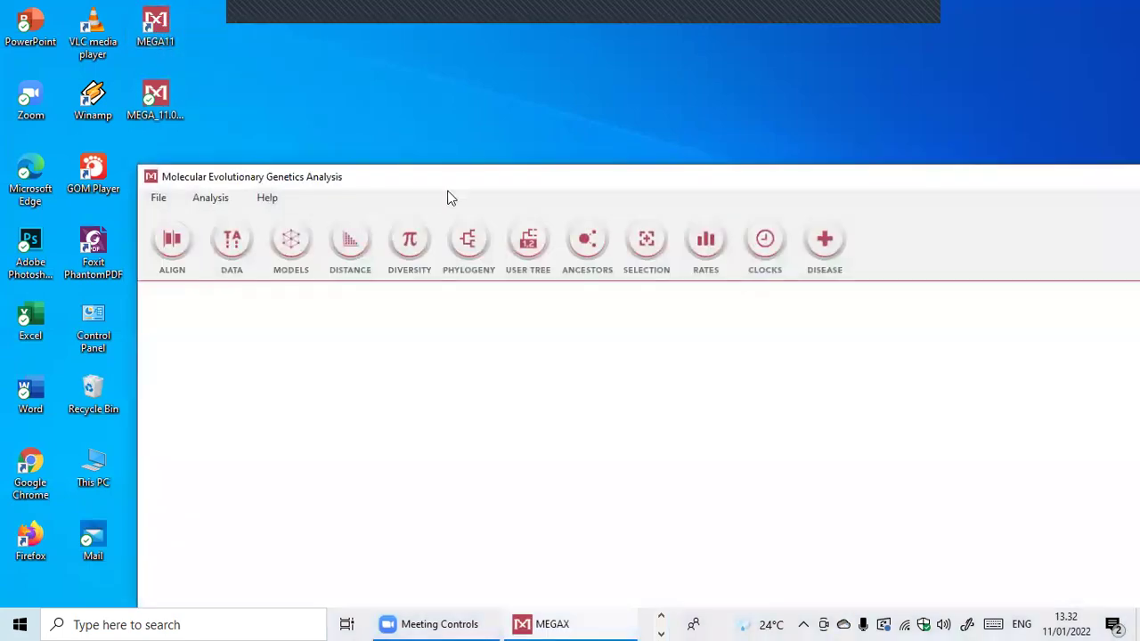
pyautogui.moveTo(354, 168); pyautogui.dragTo(351, 124)
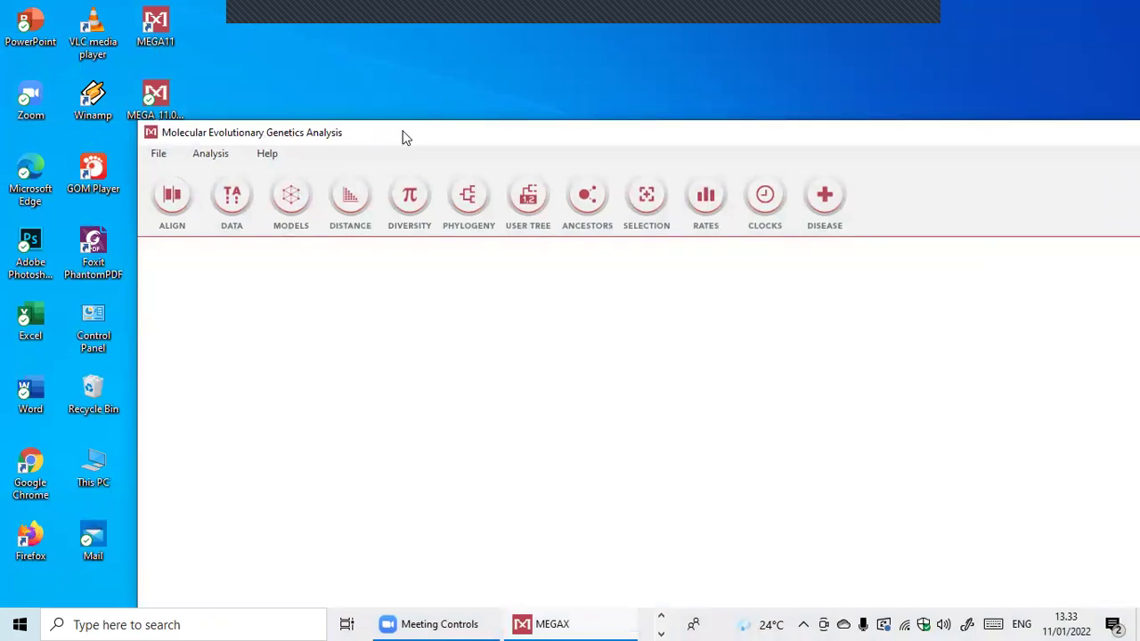
pyautogui.moveTo(372, 124); pyautogui.dragTo(204, 5)
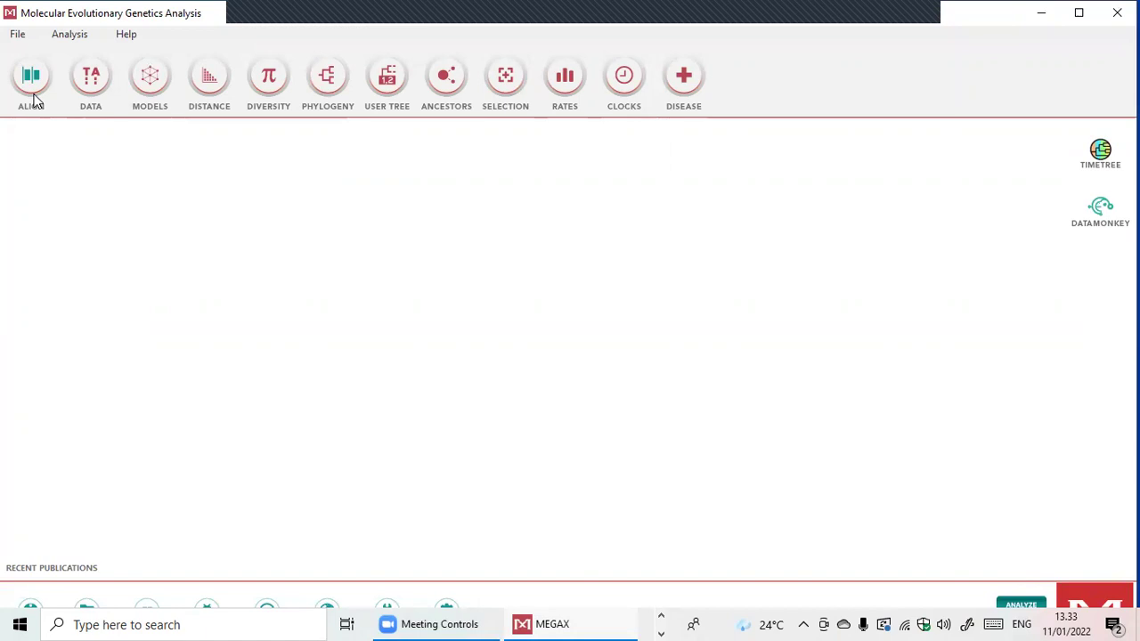
# Create a new alignment in MEGA's Alignment Editor with DNA as the data type
pyautogui.click(28, 78)
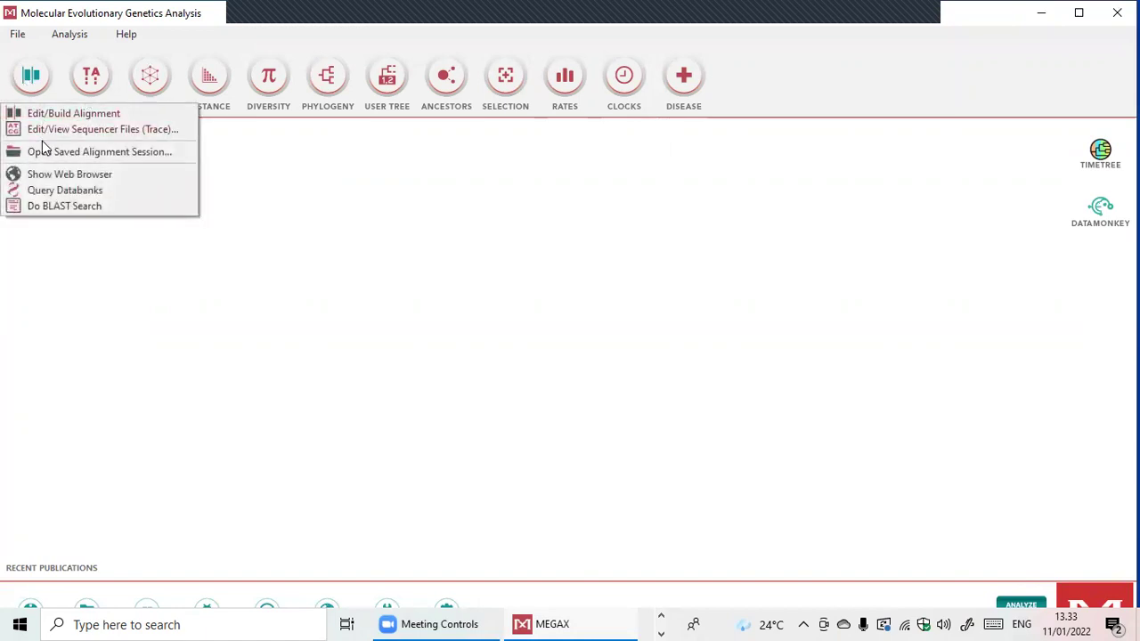
pyautogui.click(93, 115)
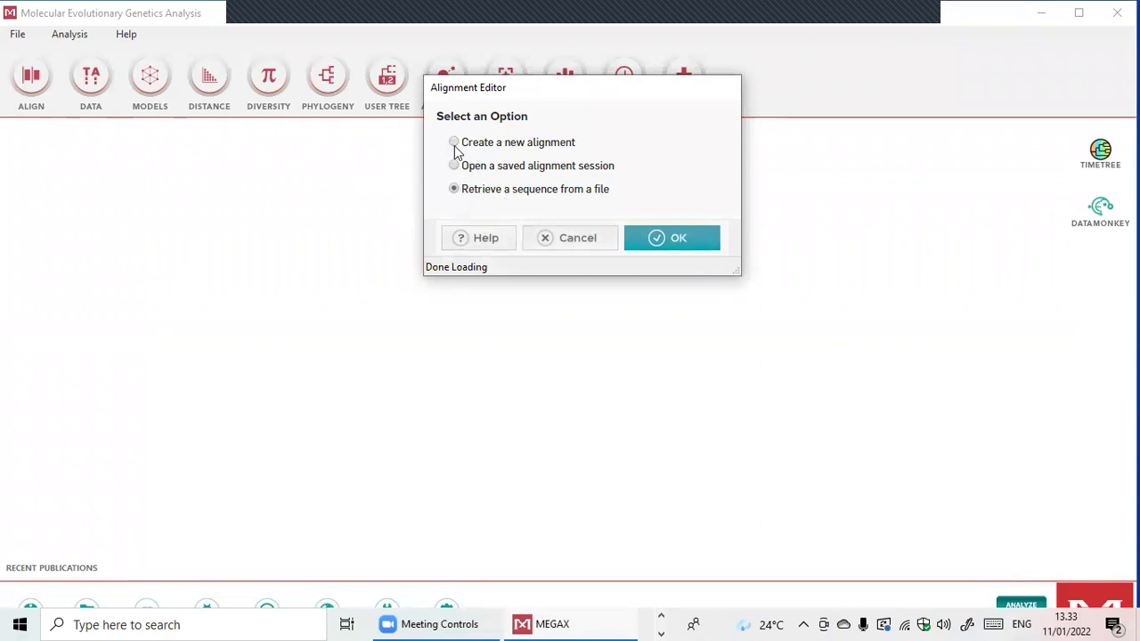
pyautogui.click(667, 236)
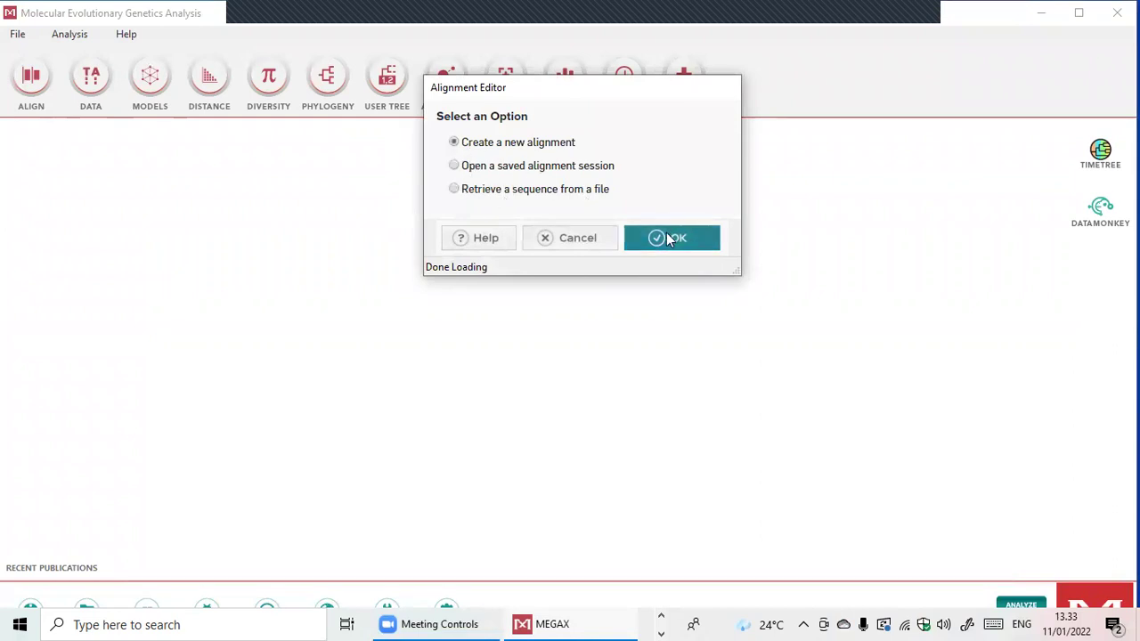
pyautogui.click(580, 169)
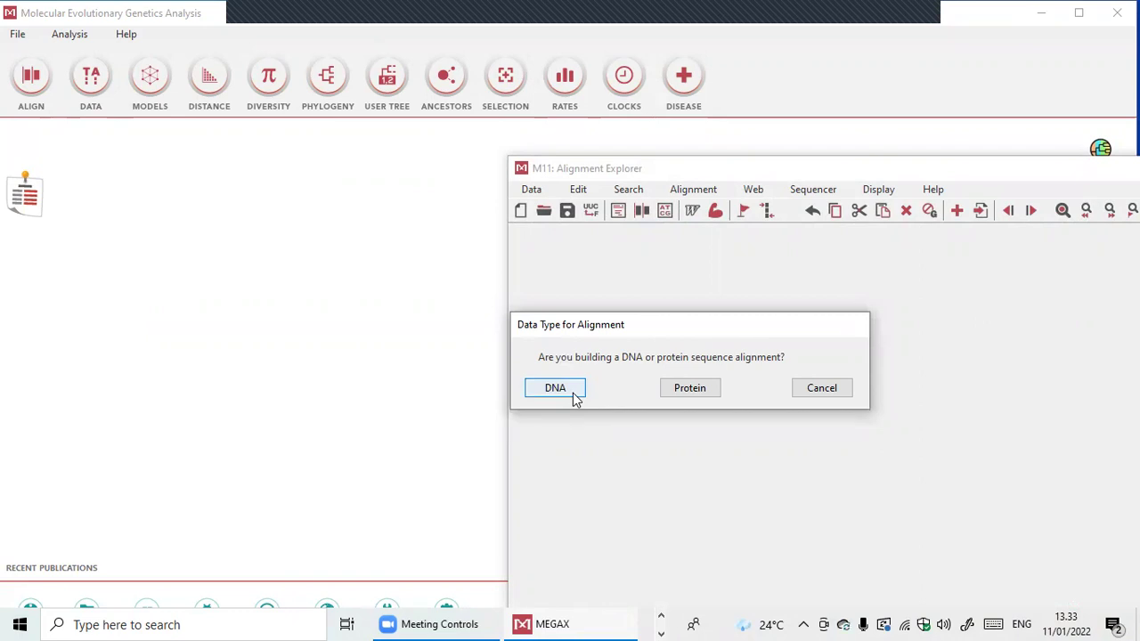
pyautogui.click(556, 389)
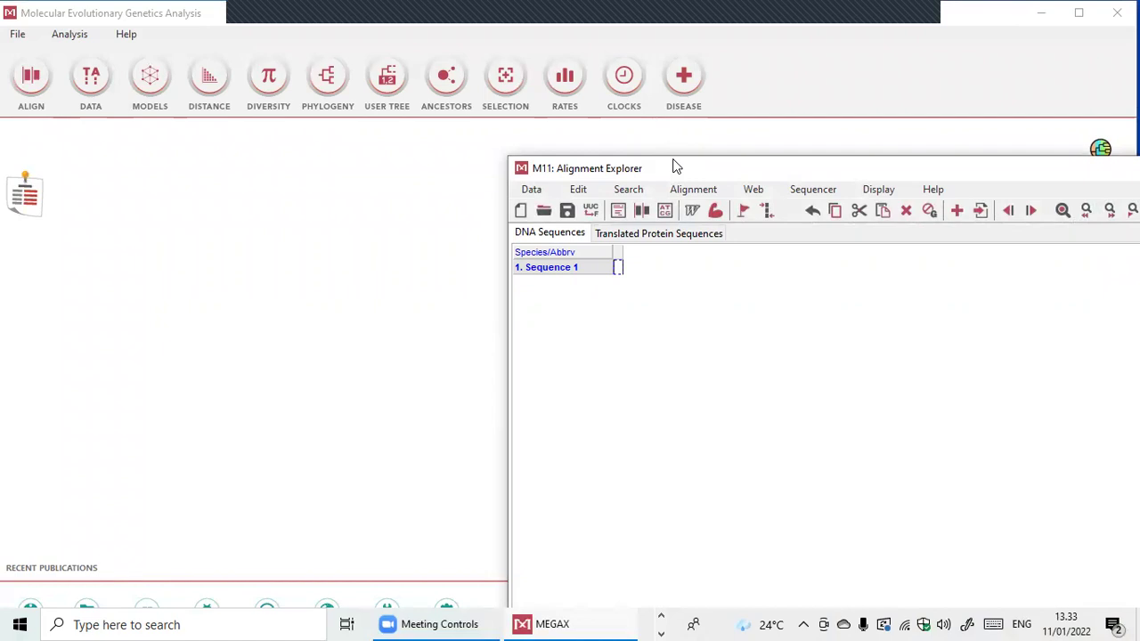
# Move the Alignment Explorer window into view and insert the sequence from the file "O. malagasari" in Downloads
pyautogui.moveTo(677, 166); pyautogui.dragTo(228, 96)
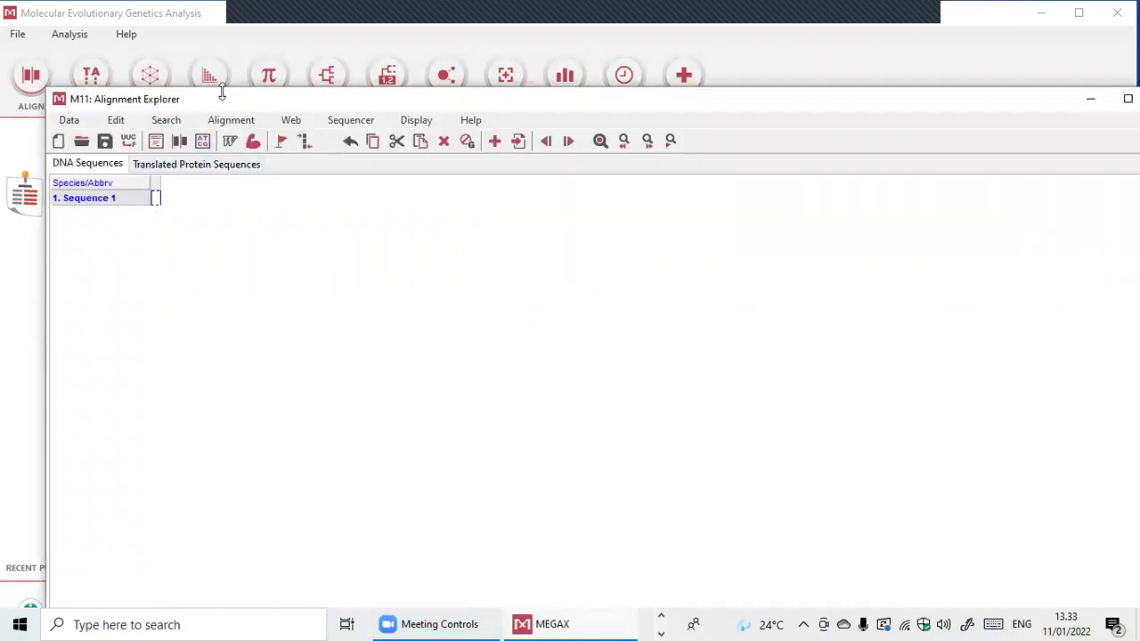
pyautogui.click(115, 119)
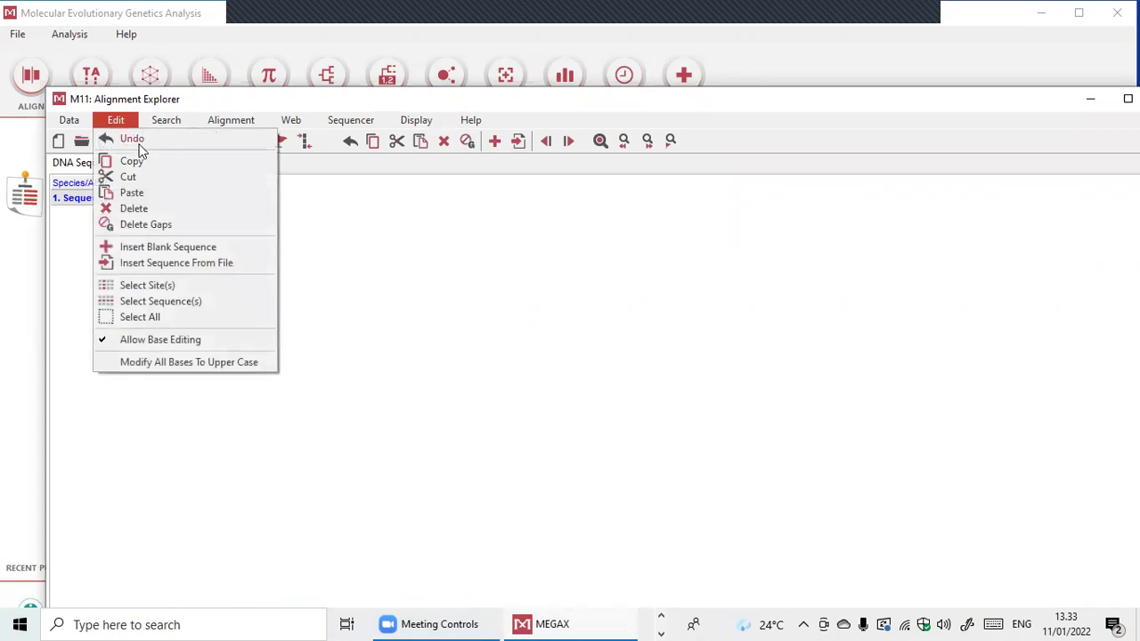
pyautogui.click(155, 265)
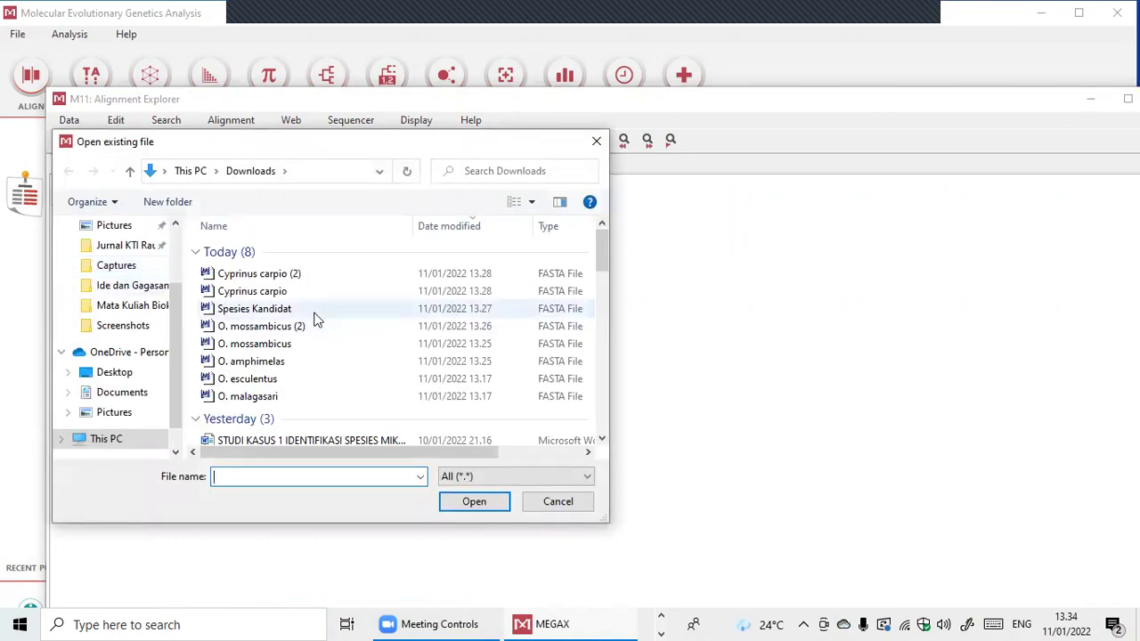
pyautogui.scroll(-1, 314, 319)
pyautogui.scroll(1, 313, 316)
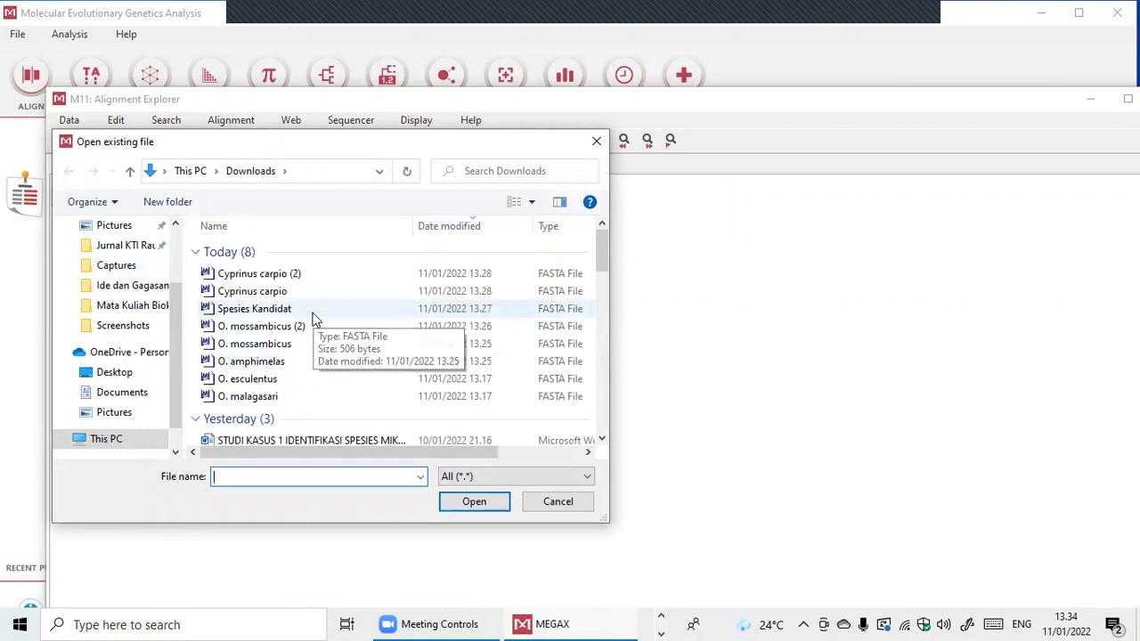
pyautogui.click(281, 396)
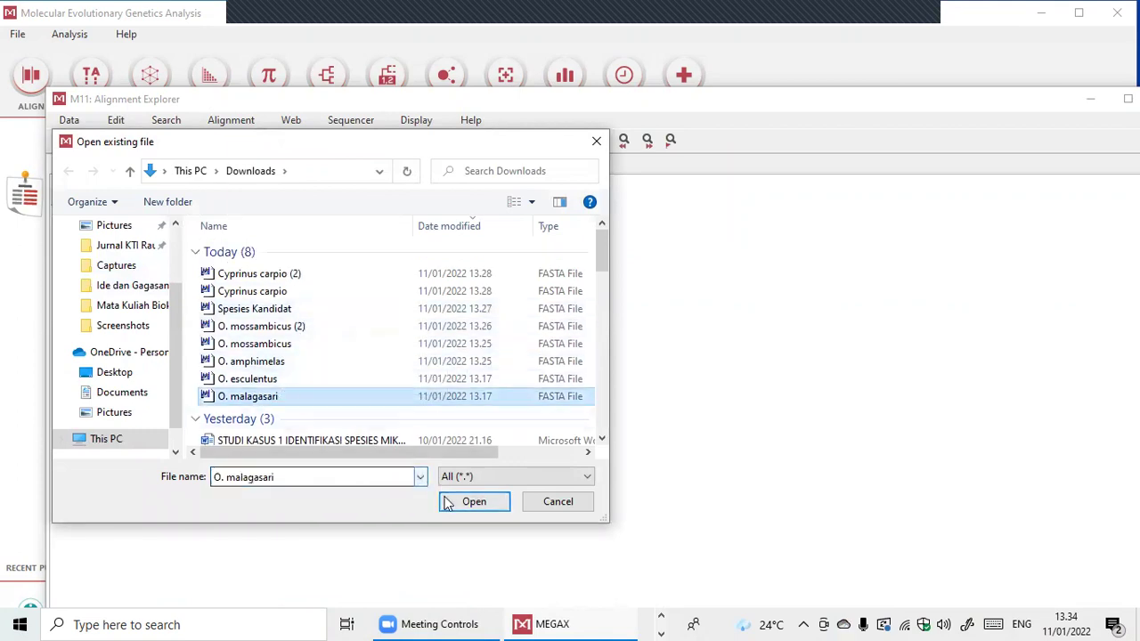
pyautogui.click(472, 501)
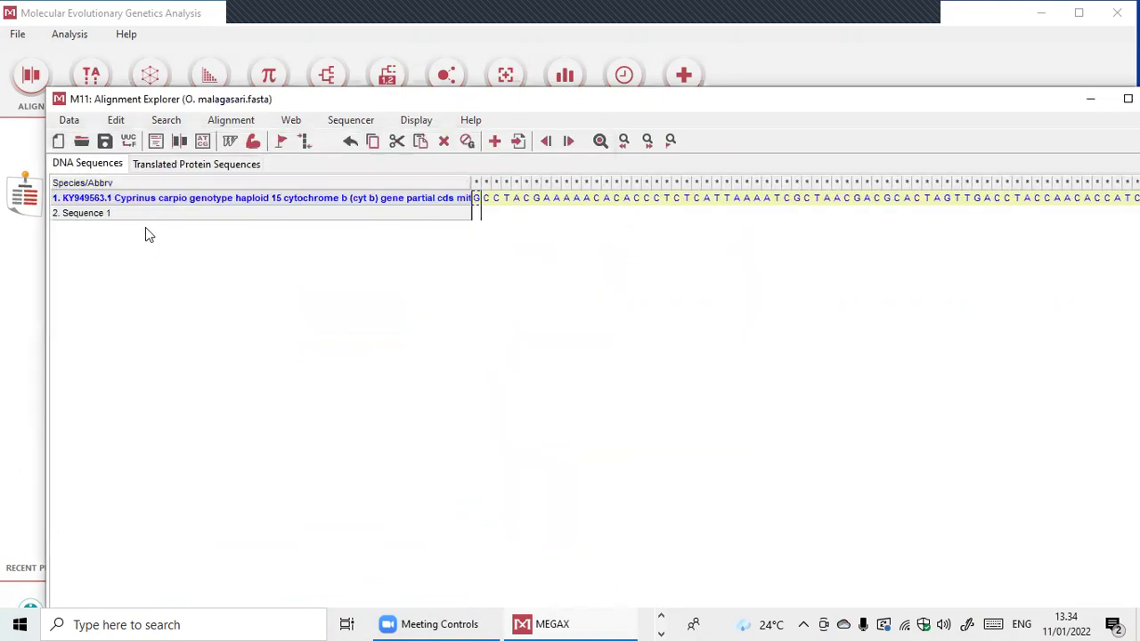
# Insert the sequences from the files "O. esculentus" and "O. amphimelas" in Downloads into the alignment
pyautogui.click(116, 120)
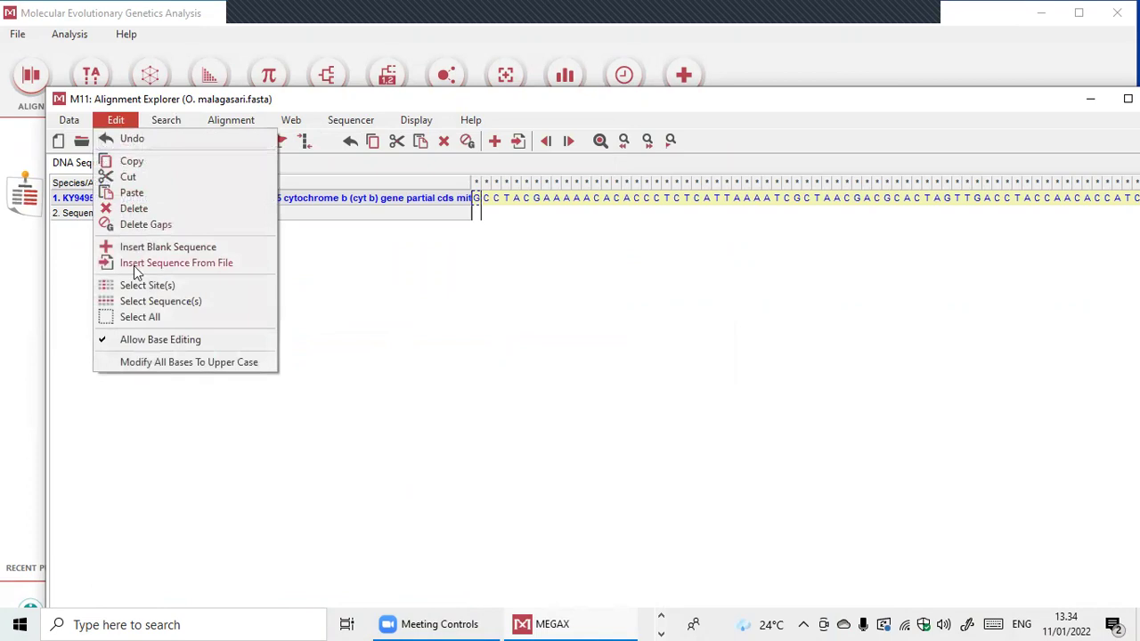
pyautogui.click(133, 263)
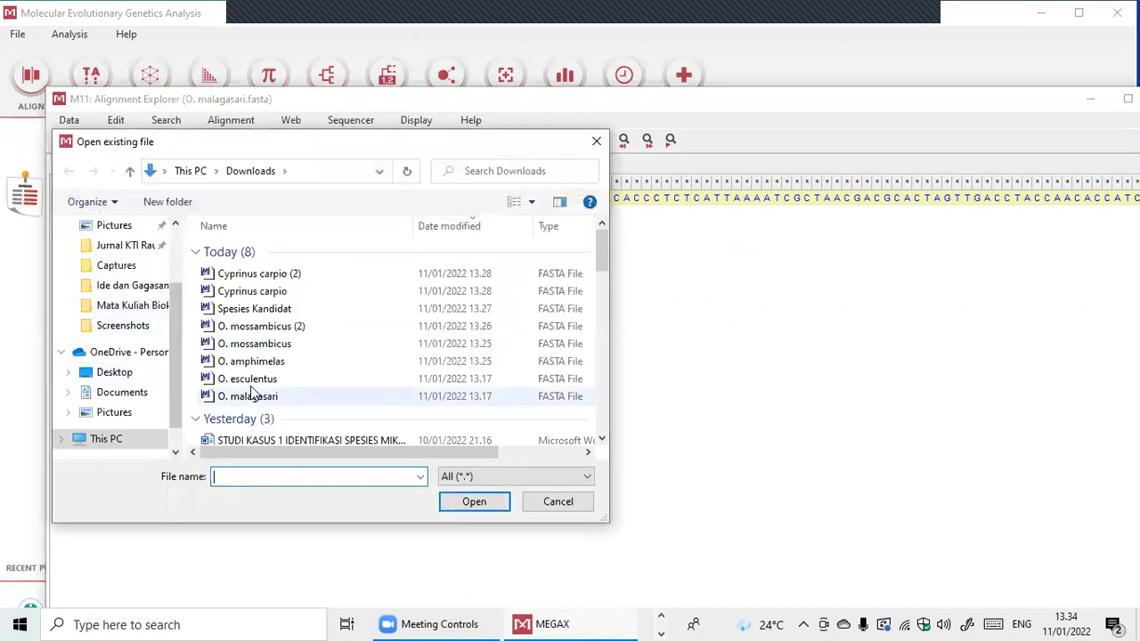
pyautogui.click(249, 378)
pyautogui.click(459, 503)
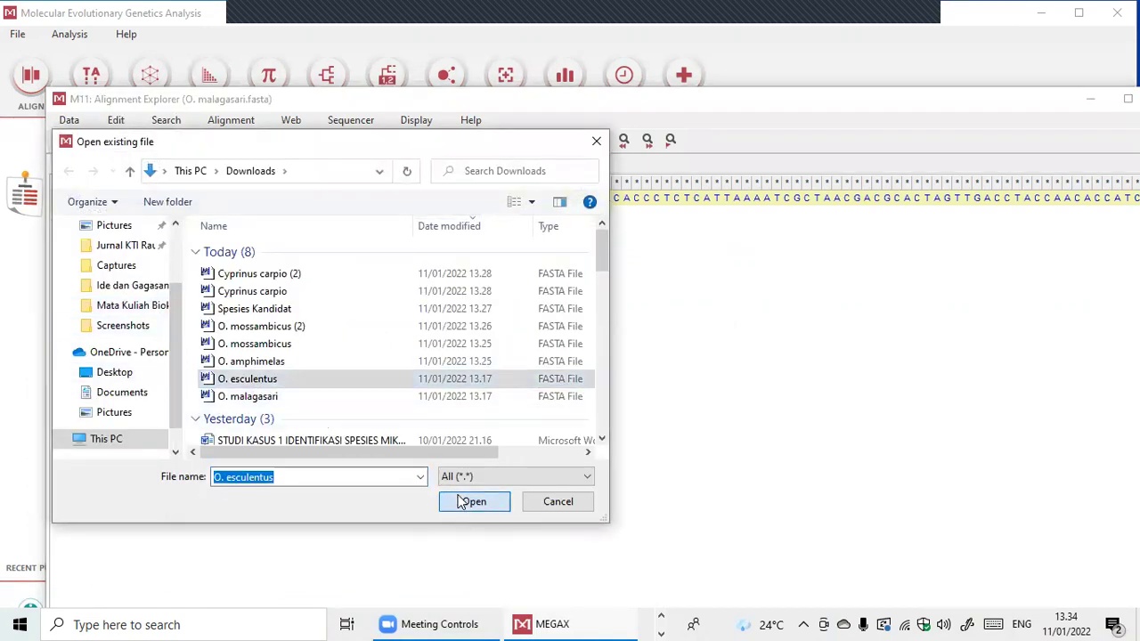
pyautogui.click(118, 120)
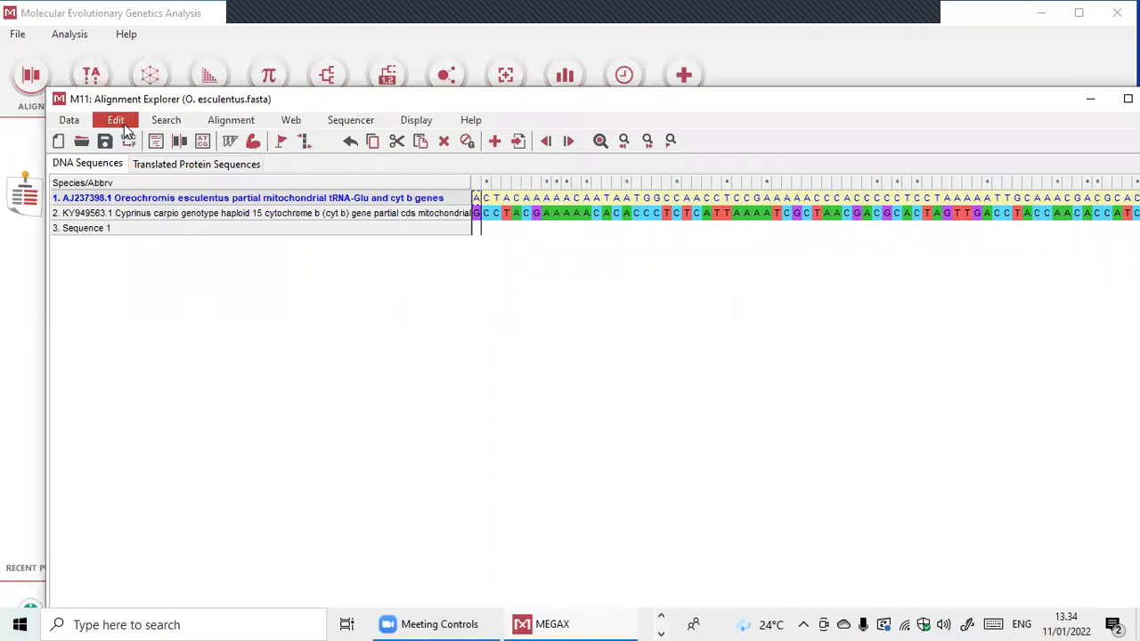
pyautogui.click(140, 264)
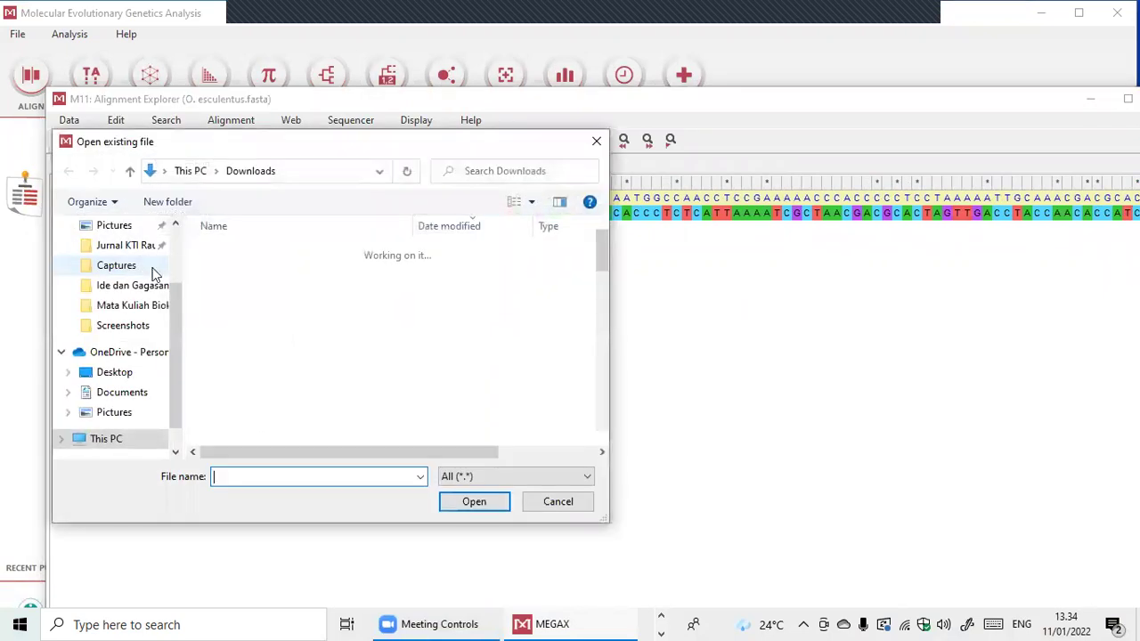
pyautogui.click(266, 362)
pyautogui.click(473, 501)
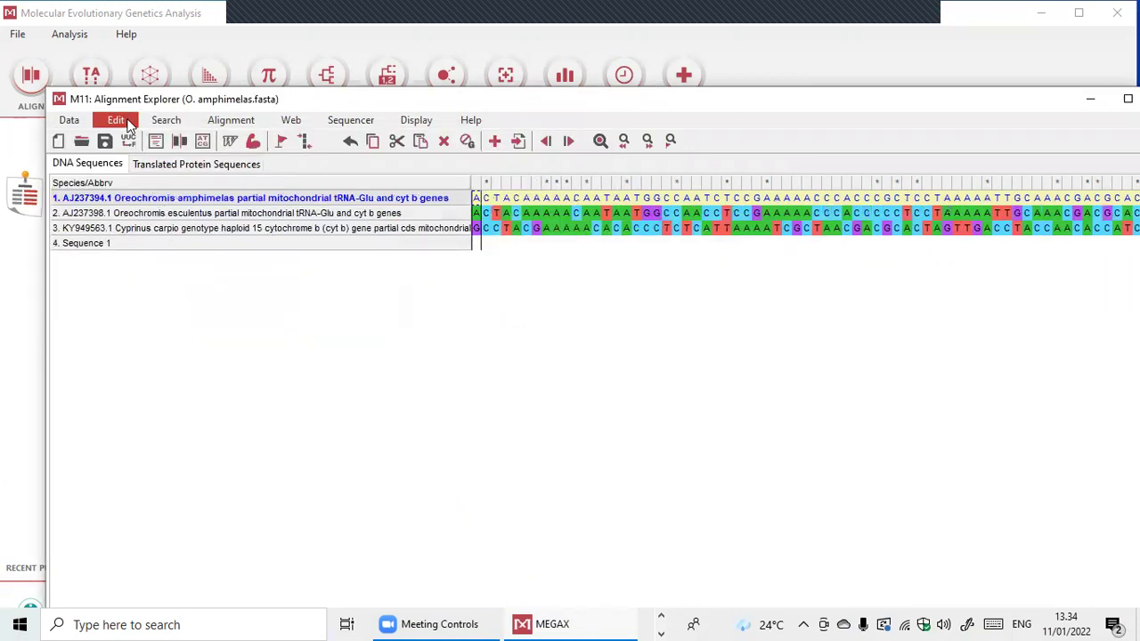
# Insert the sequences from the files "O. mossambicus" and "O. mossambicus (2)" in Downloads into the alignment
pyautogui.click(117, 120)
pyautogui.click(147, 263)
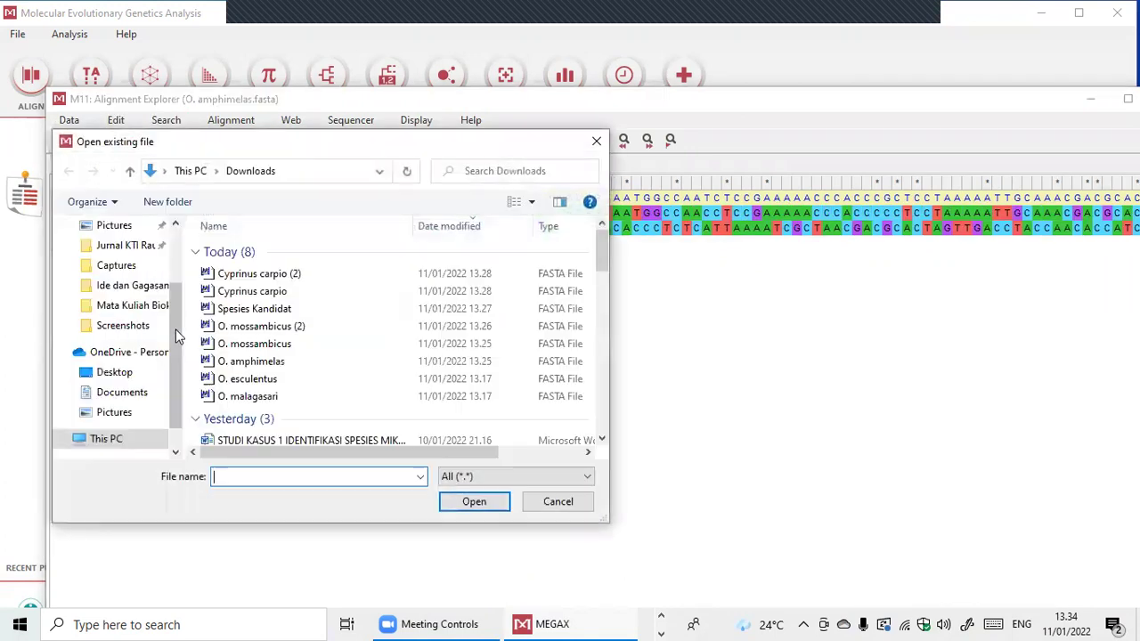
pyautogui.click(253, 343)
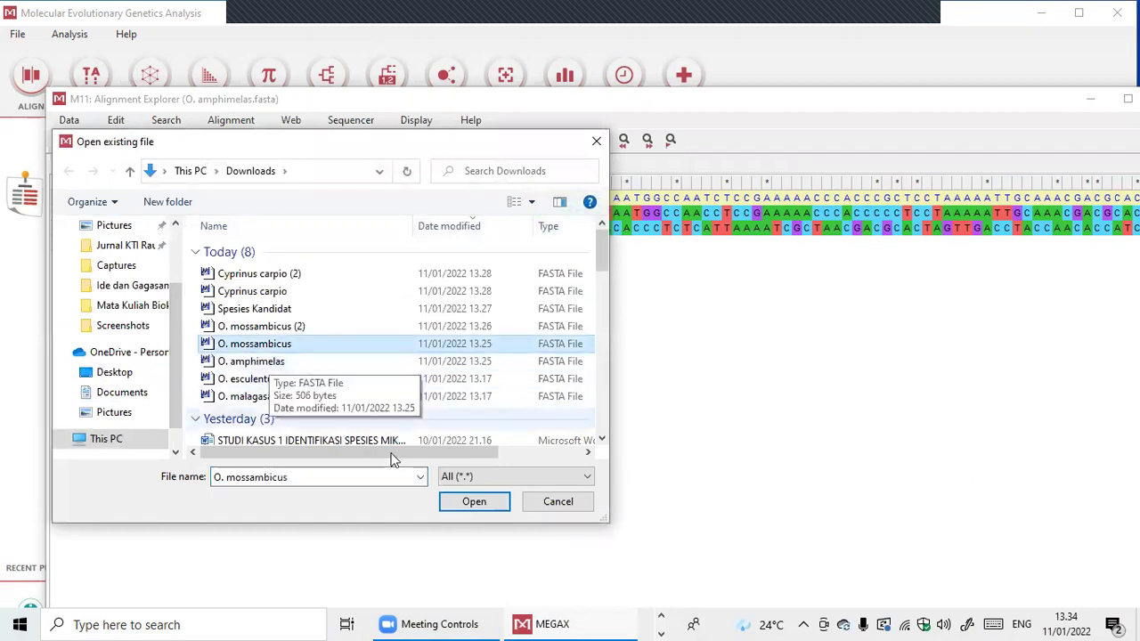
pyautogui.click(464, 506)
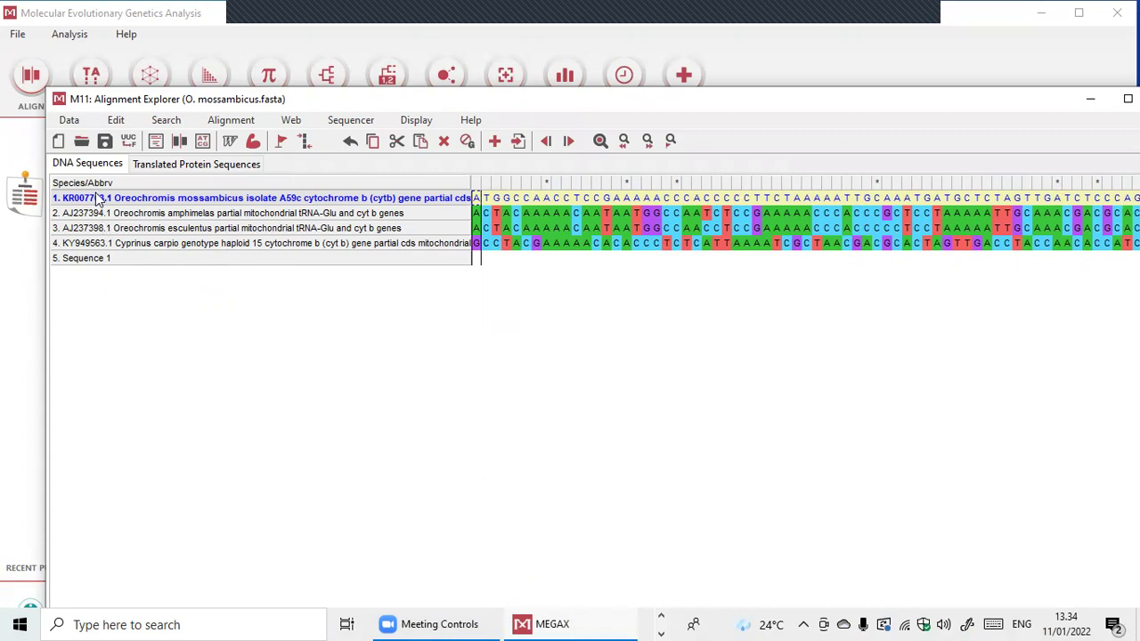
pyautogui.click(126, 126)
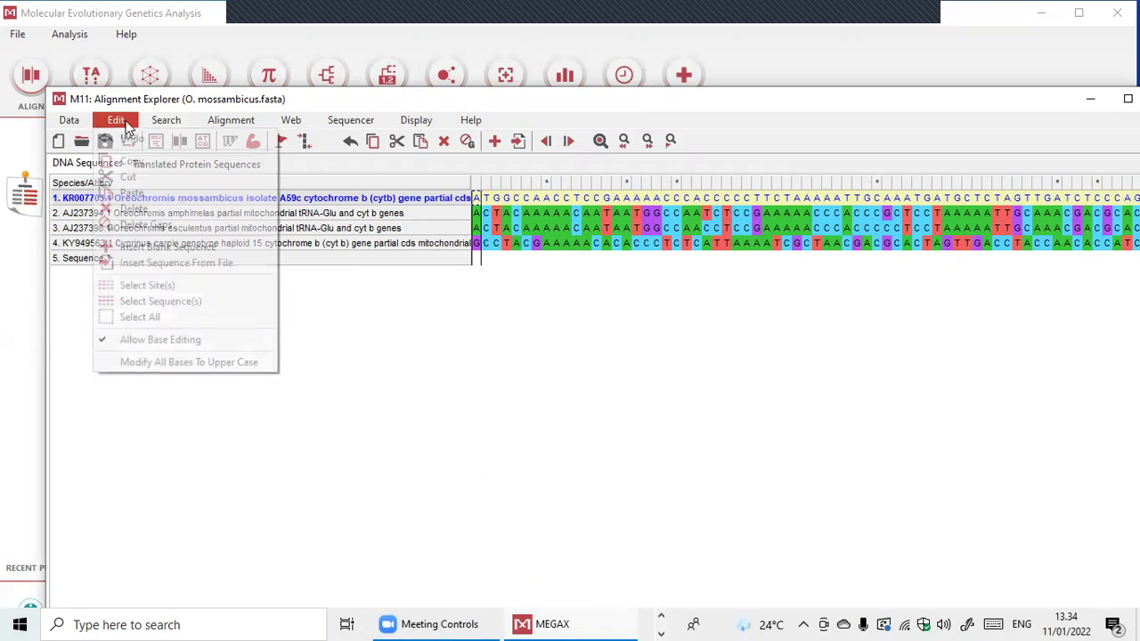
pyautogui.click(174, 264)
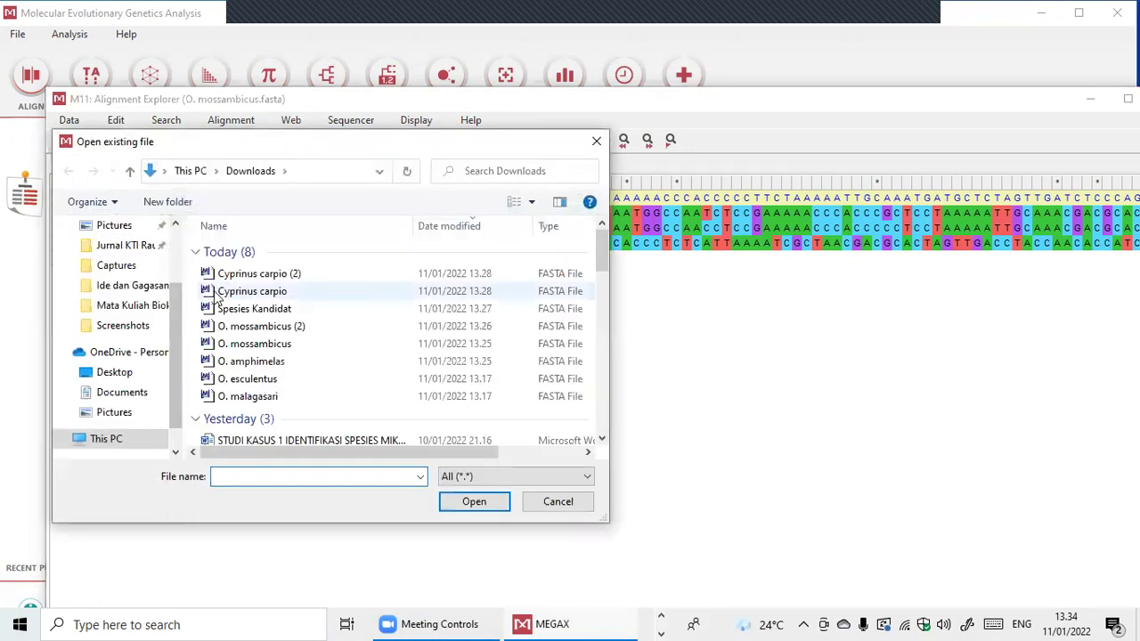
pyautogui.click(259, 326)
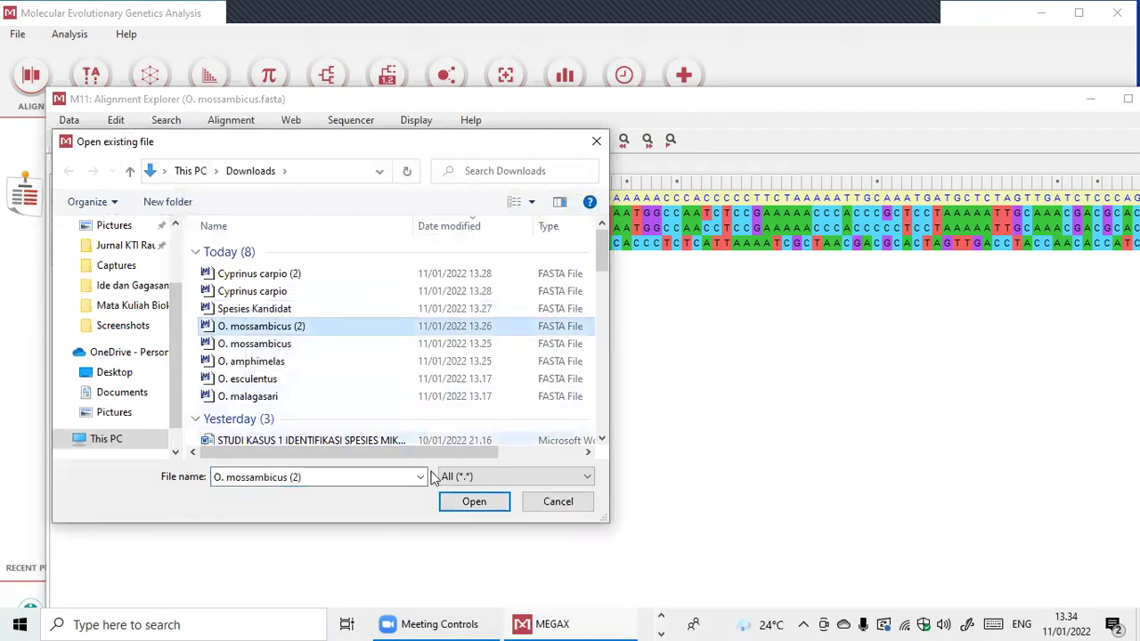
pyautogui.click(467, 501)
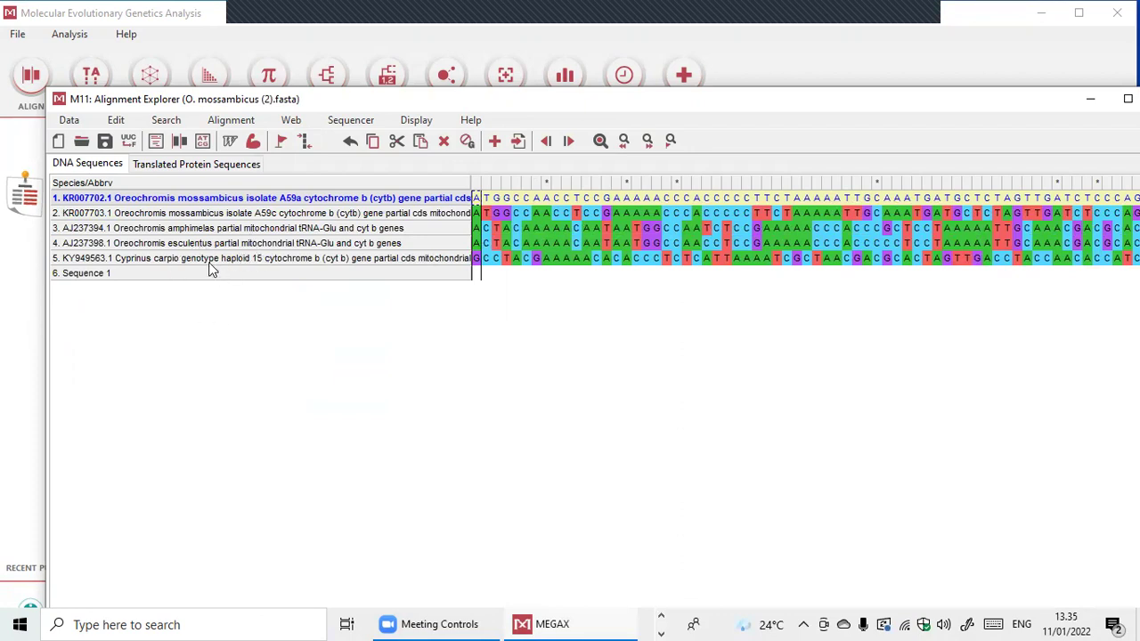
pyautogui.click(115, 120)
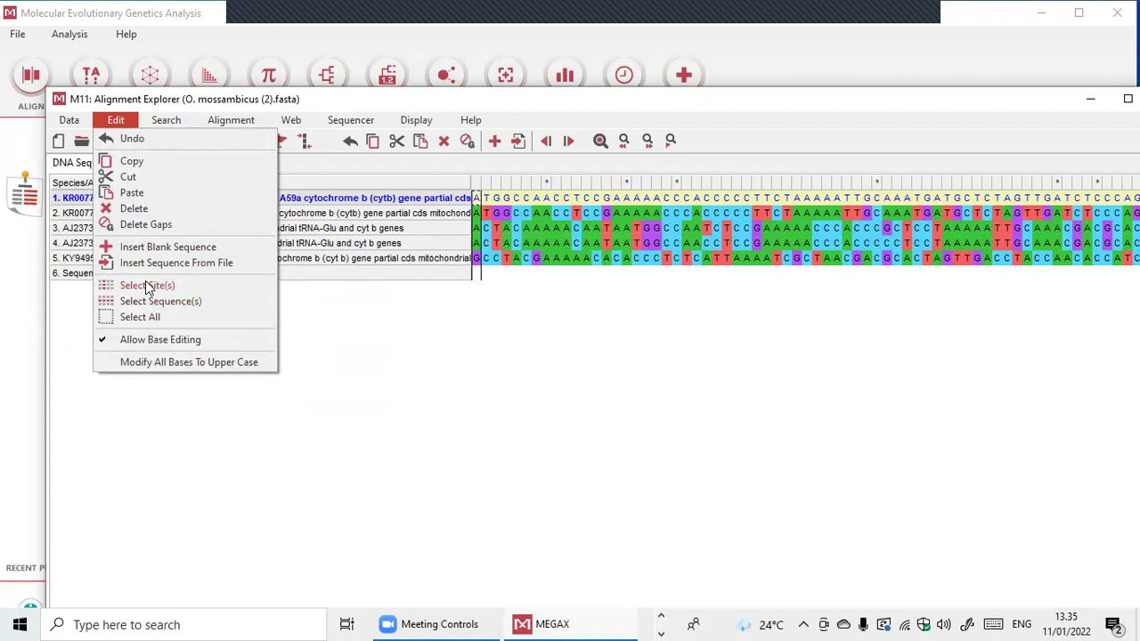
pyautogui.click(165, 262)
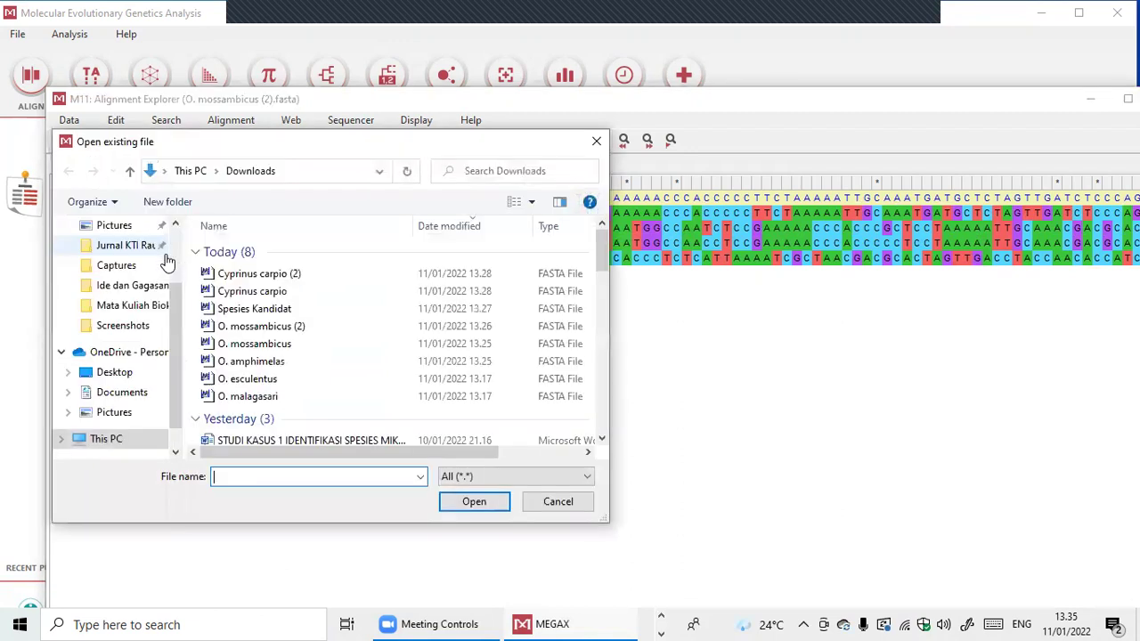
pyautogui.click(251, 312)
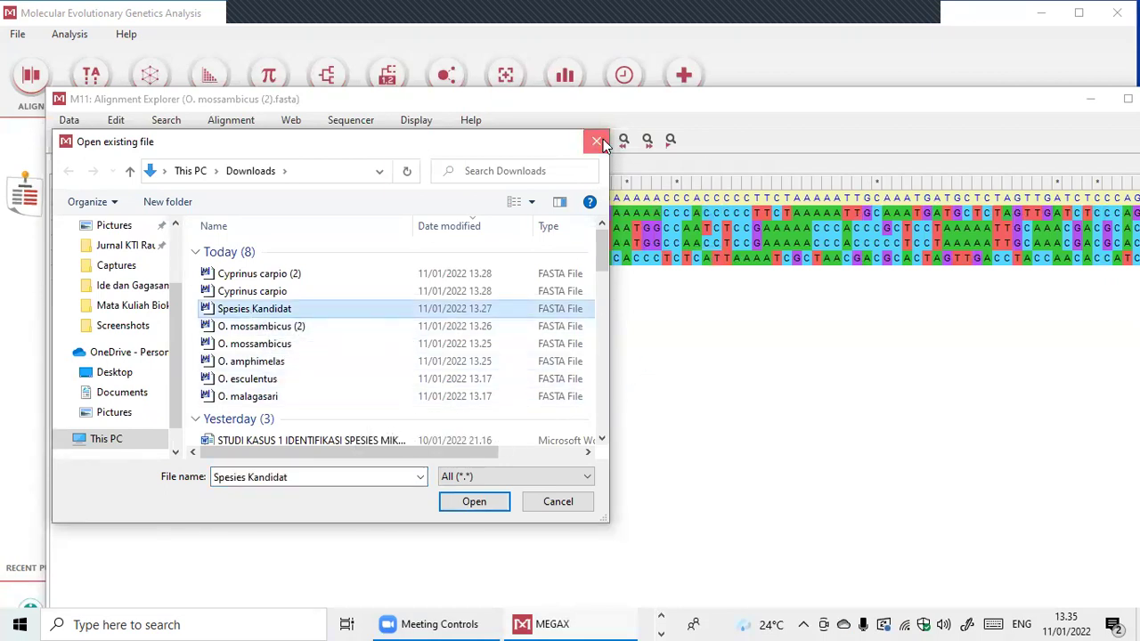
pyautogui.press('Return')
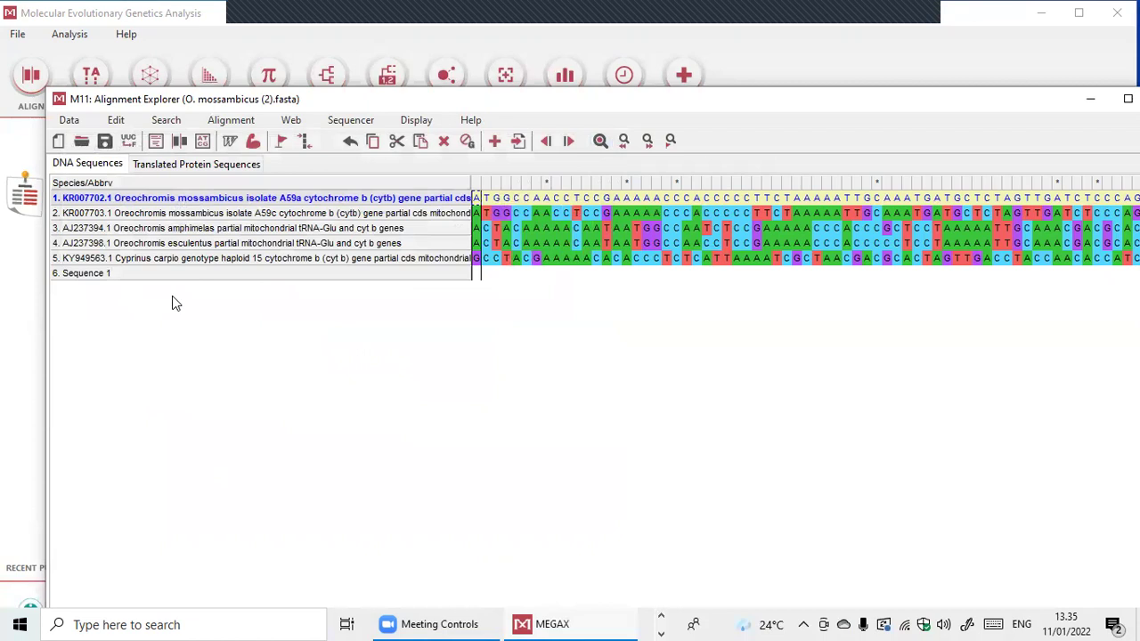
# Delete the blank entry "Sequence 1" from the end of the alignment's sequence list
pyautogui.click(137, 275)
pyautogui.rightClick(136, 275)
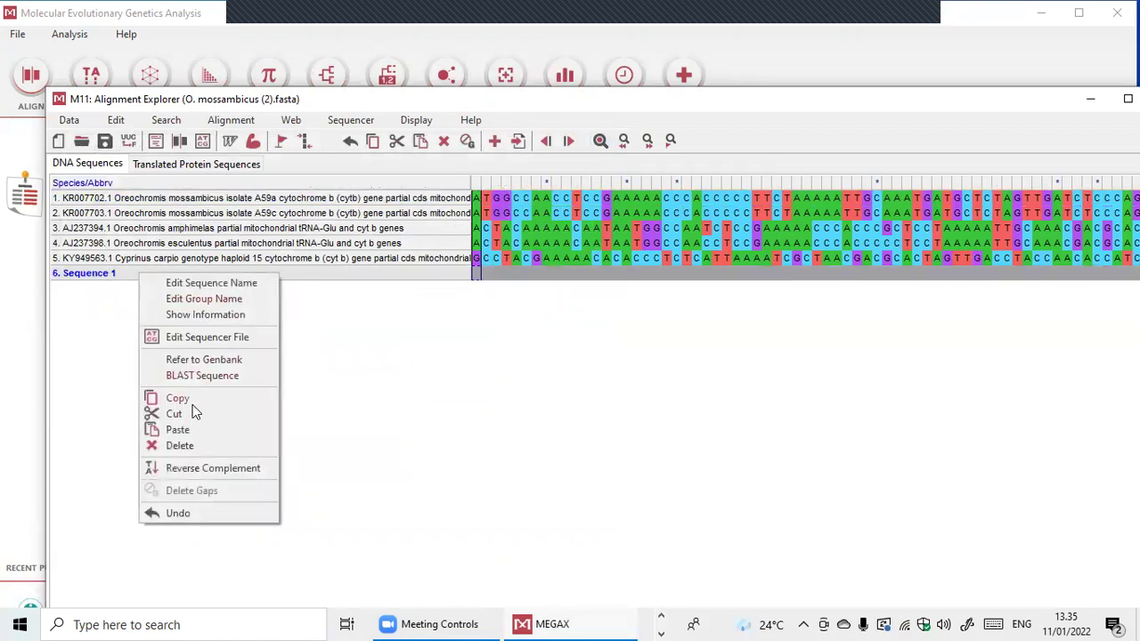
pyautogui.click(182, 446)
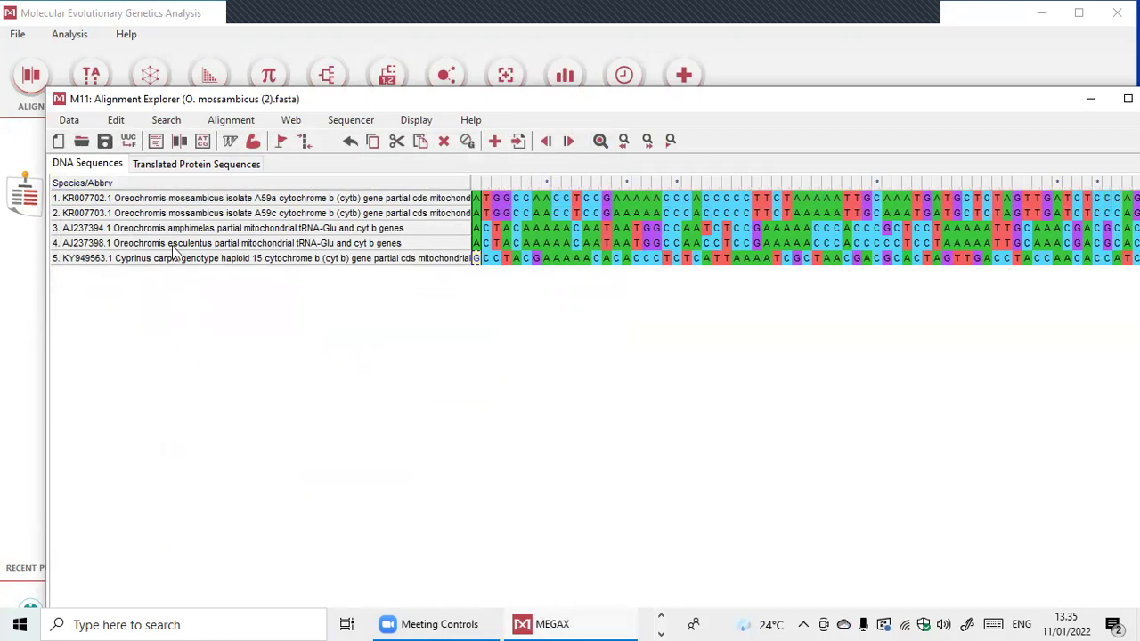
# Insert the sequences from the files "Cyprinus carpio" and "Spesies Kandidat" in Downloads into the alignment
pyautogui.click(117, 120)
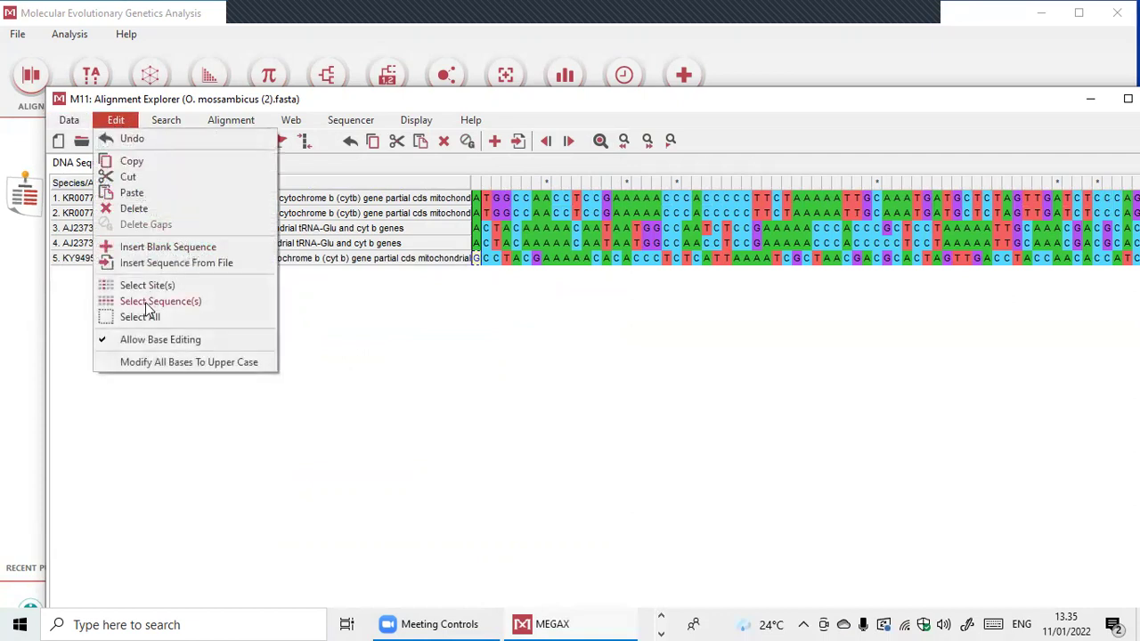
pyautogui.click(143, 263)
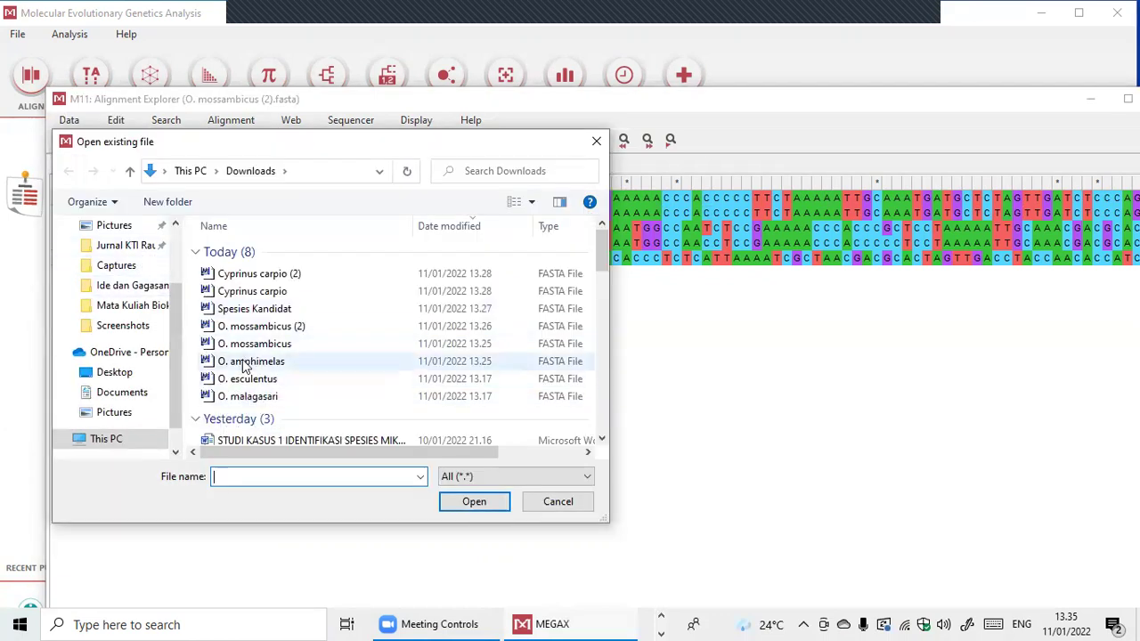
pyautogui.click(254, 291)
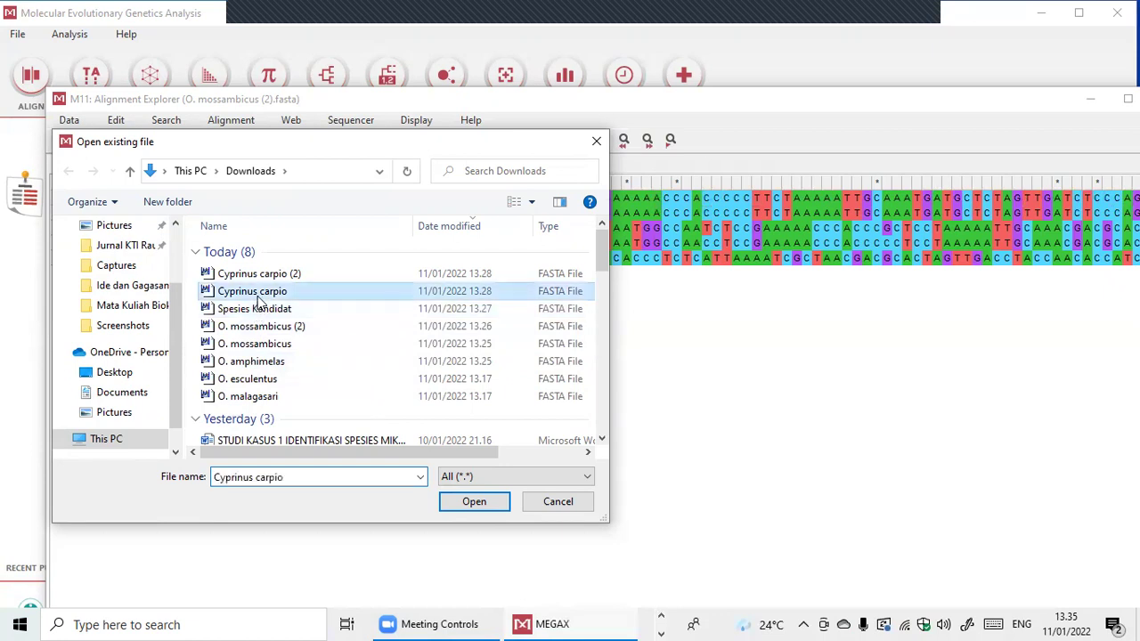
pyautogui.click(475, 502)
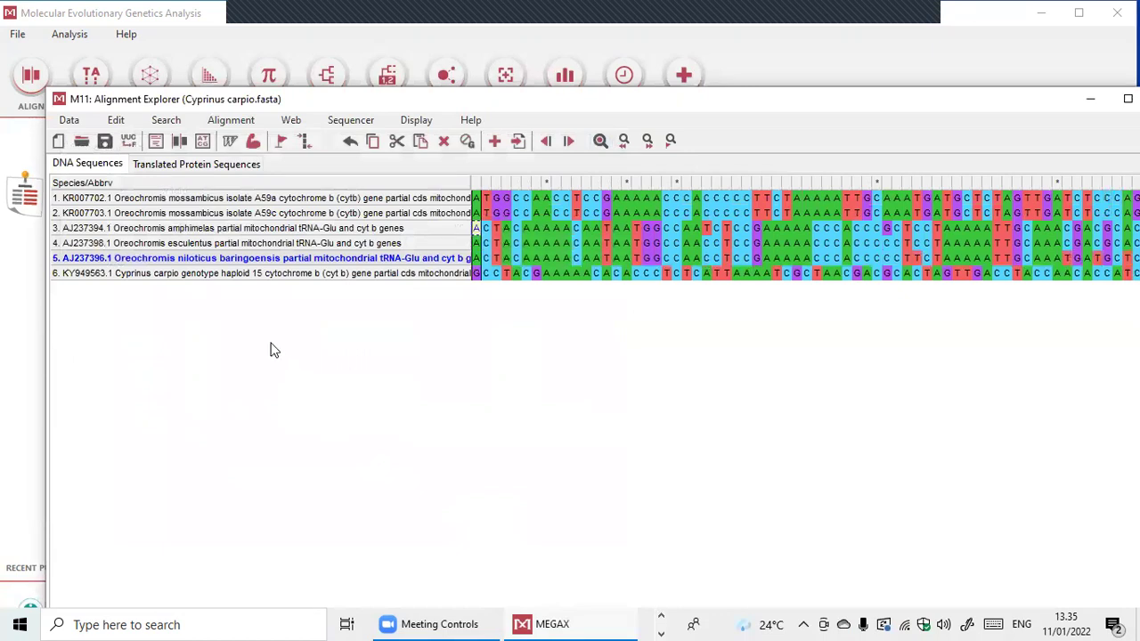
pyautogui.click(202, 304)
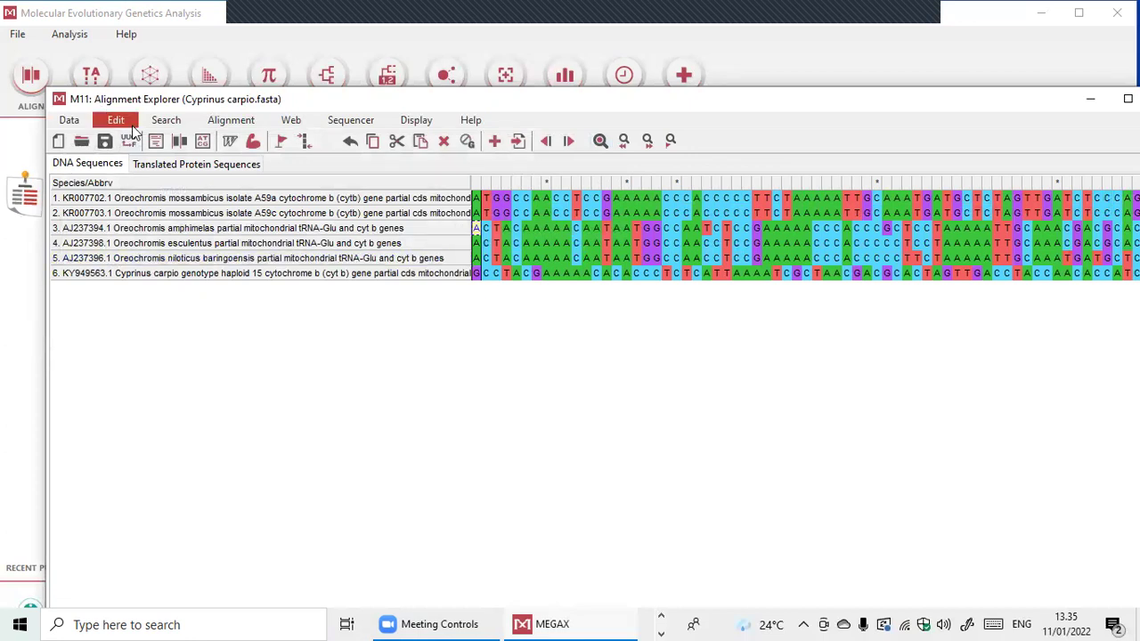
pyautogui.click(115, 120)
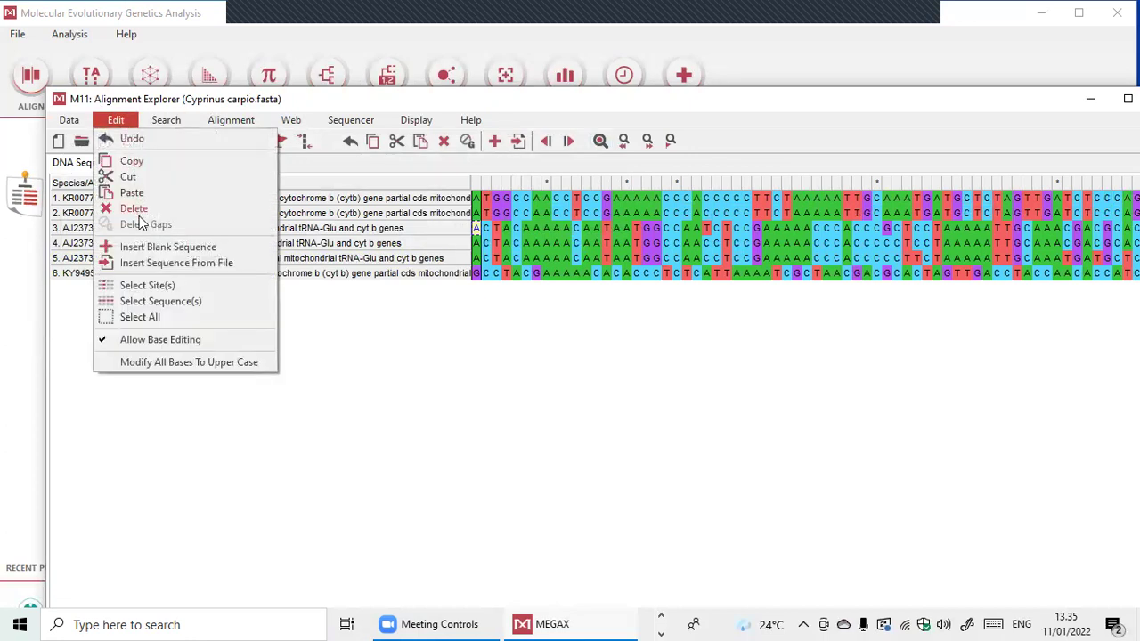
pyautogui.click(158, 263)
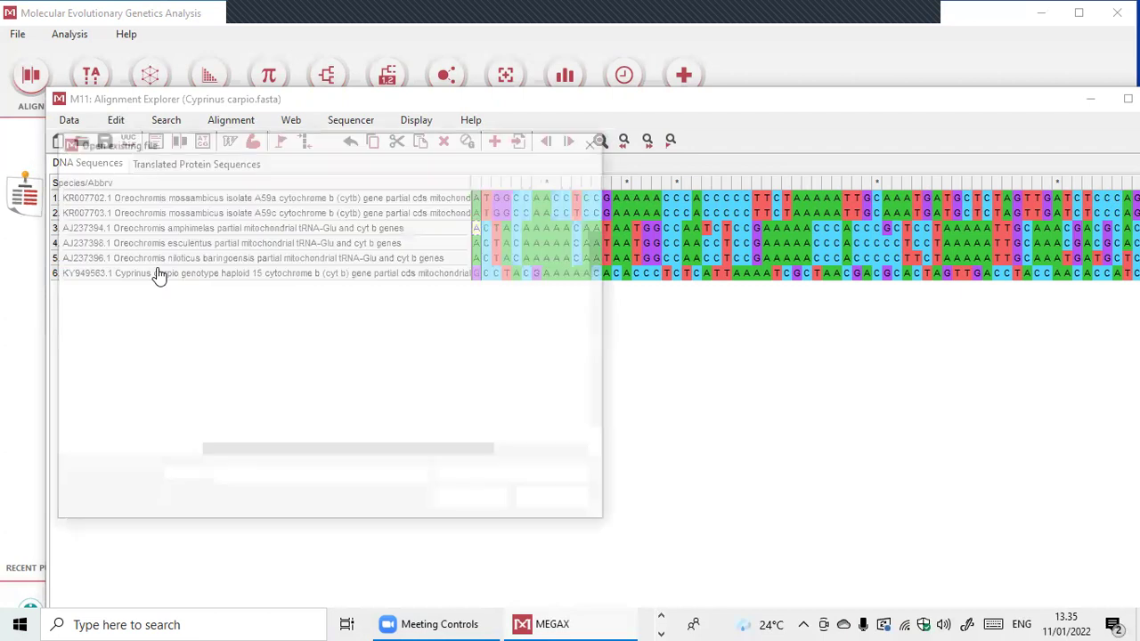
pyautogui.click(257, 309)
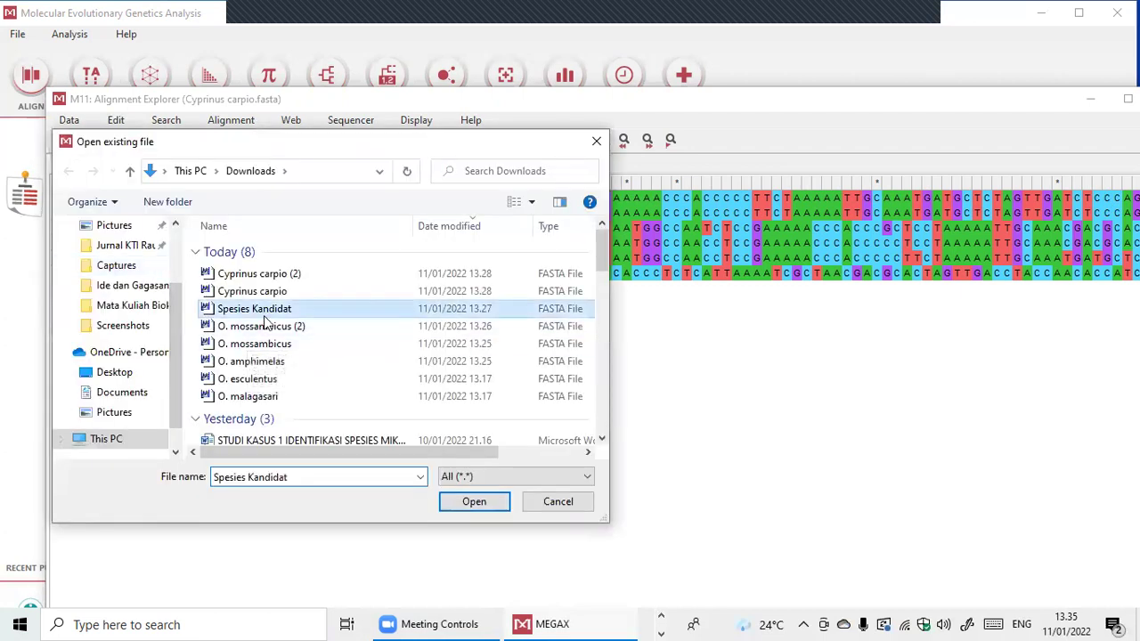
pyautogui.click(474, 504)
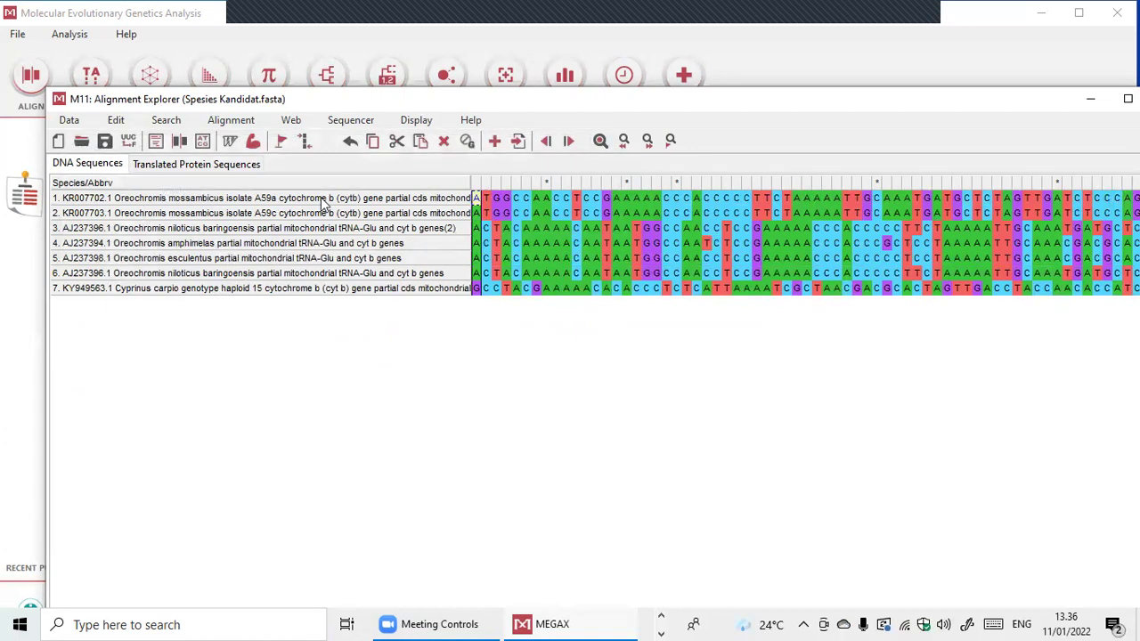
# Widen the Species/Abbrv column so that the full names of all sequences fit
pyautogui.click(396, 202)
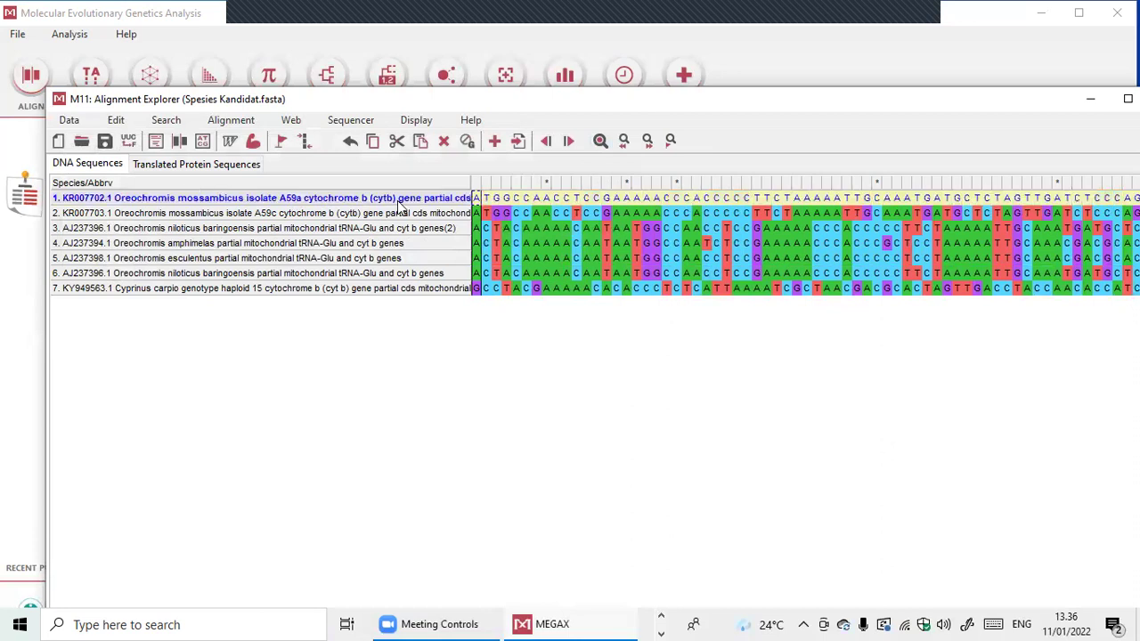
pyautogui.rightClick(444, 199)
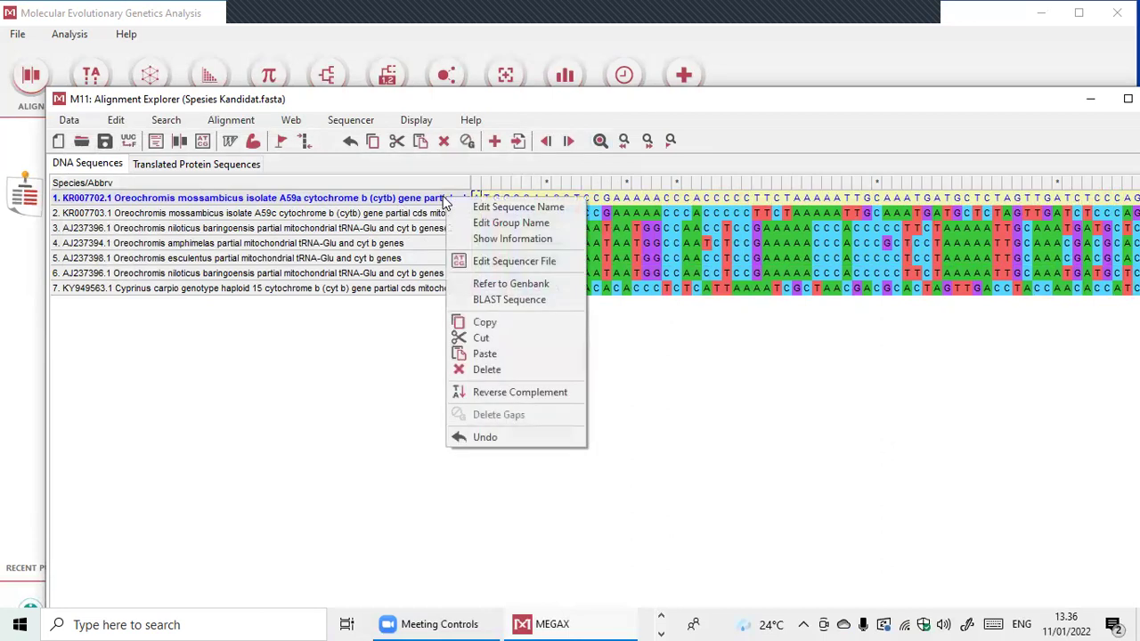
pyautogui.click(459, 208)
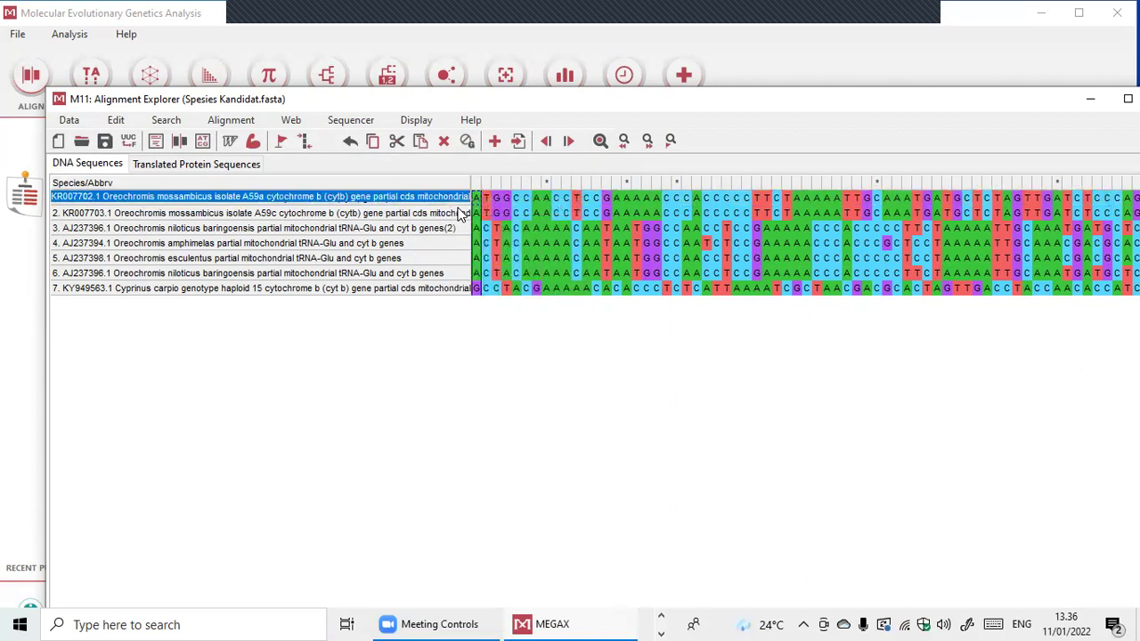
pyautogui.moveTo(471, 185); pyautogui.dragTo(654, 185)
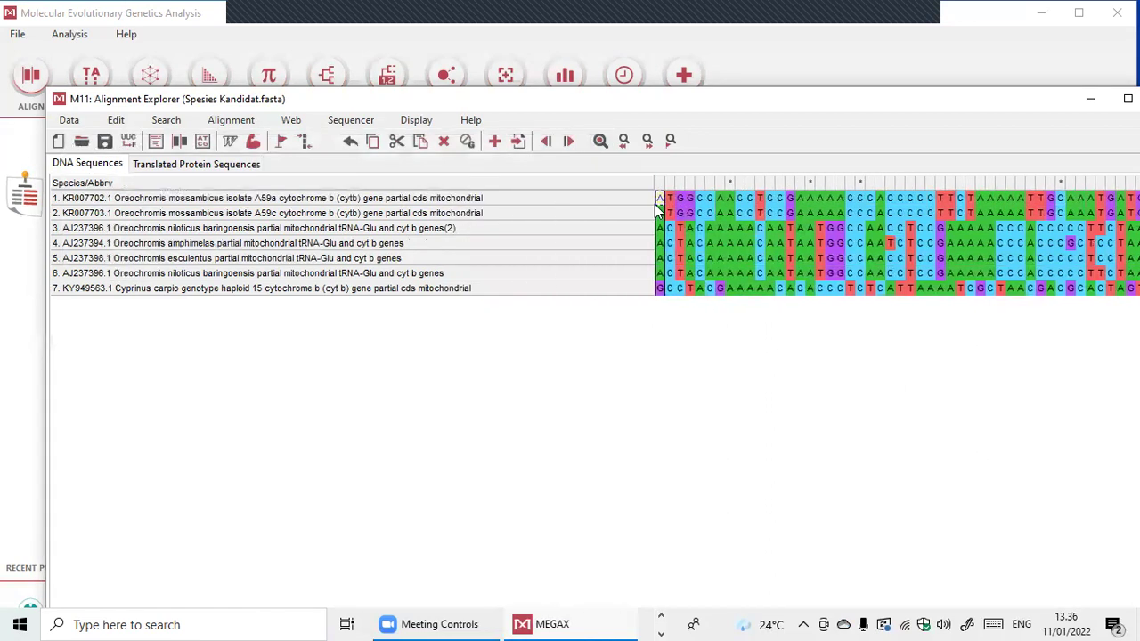
# Rename the first sequence in the alignment to "Oreochromis mossambicus"
pyautogui.click(542, 197)
pyautogui.click(539, 196)
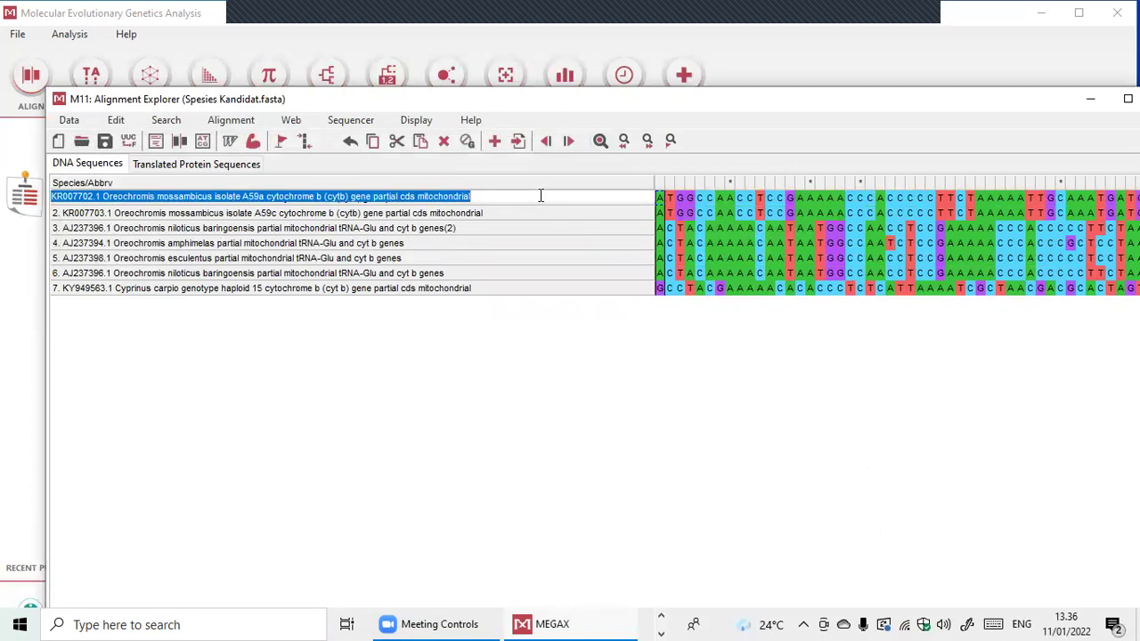
pyautogui.press('BackSpace')
pyautogui.press('capslock')
pyautogui.write('O')
pyautogui.press('capslock')
pyautogui.write('reo')
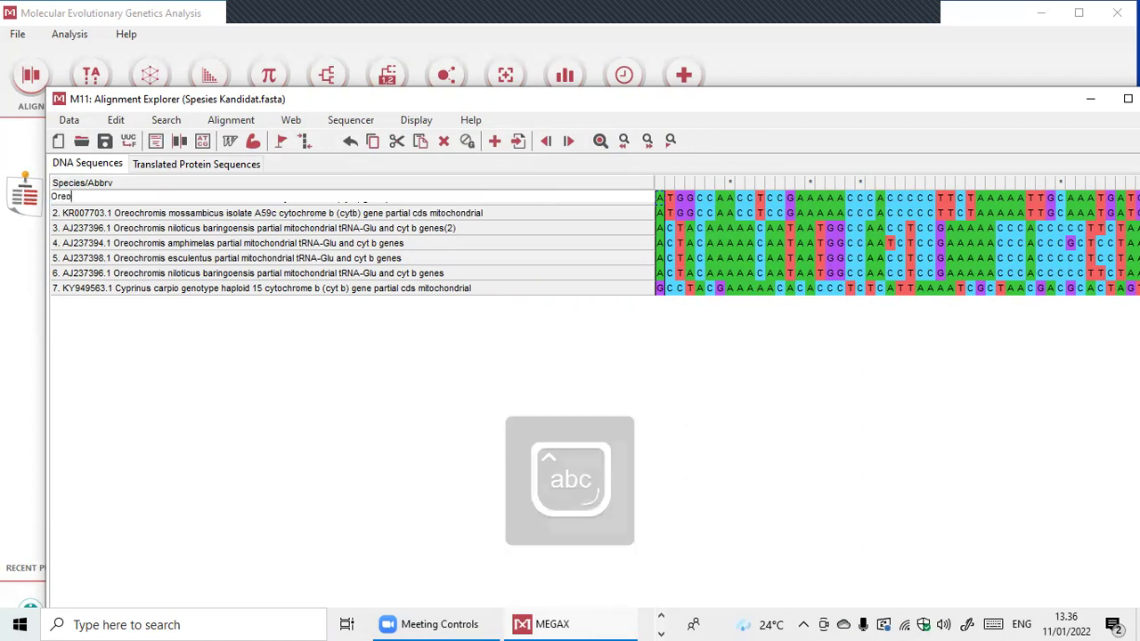
pyautogui.write('c')
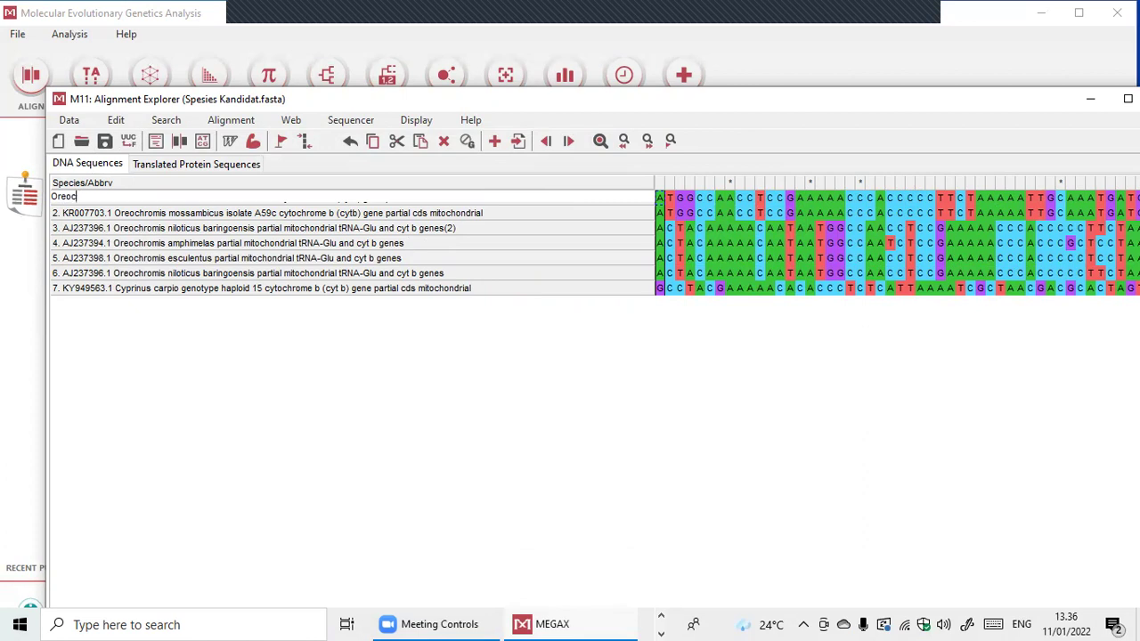
pyautogui.write('hromis mossambicus')
pyautogui.click(418, 273)
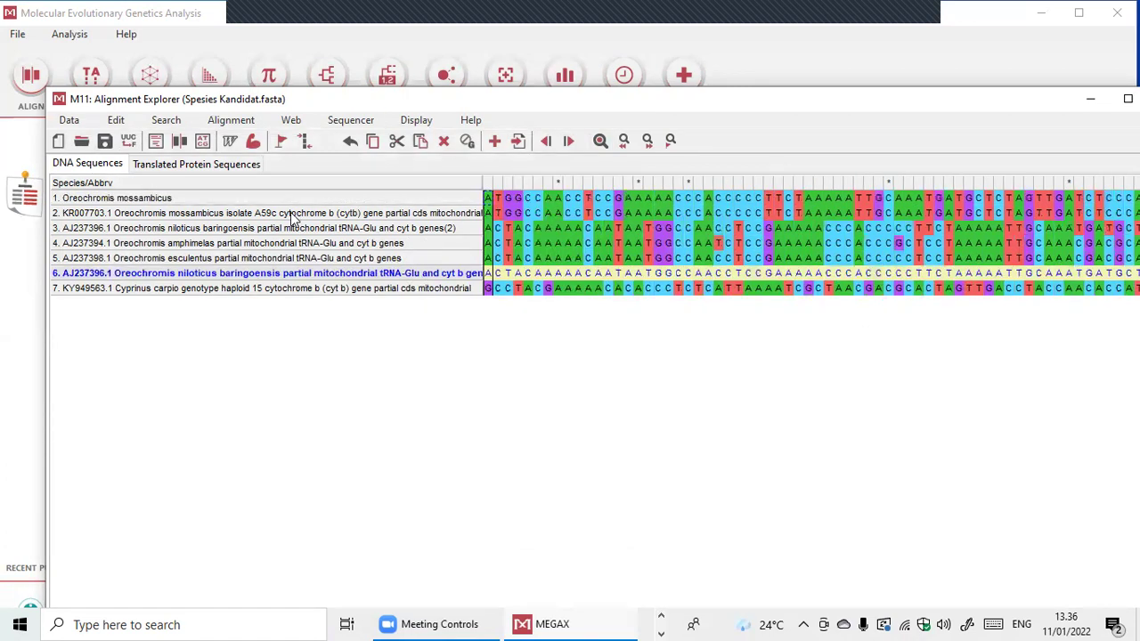
# Rename the second sequence, Oreochromis mossambicus isolate A59c, to "Oreocromis mossambicus"
pyautogui.rightClick(294, 218)
pyautogui.click(343, 225)
pyautogui.press('Delete')
pyautogui.press('capslock')
pyautogui.write('Ore')
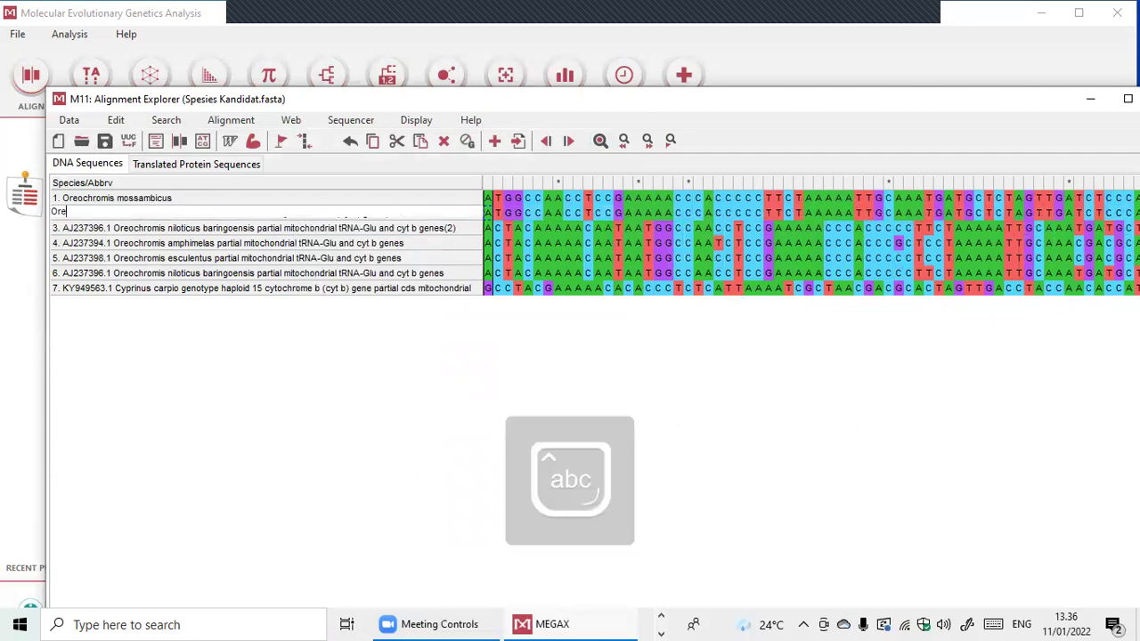
pyautogui.write('ocromis')
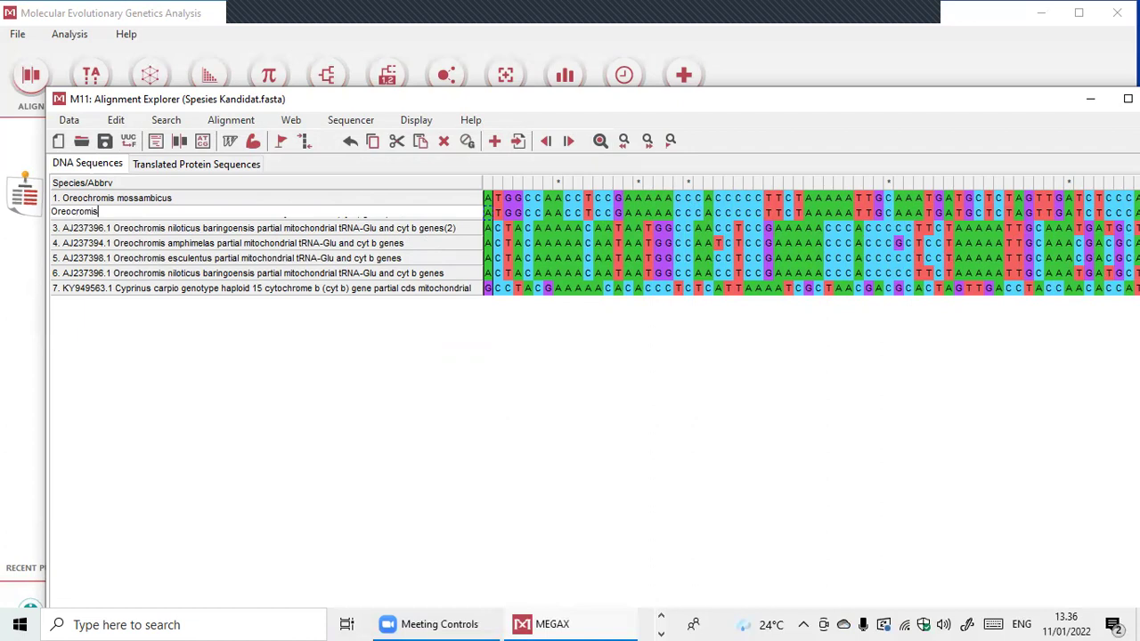
pyautogui.press('BackSpace')
pyautogui.press('BackSpace')
pyautogui.press('BackSpace')
pyautogui.press('BackSpace')
pyautogui.press('BackSpace')
pyautogui.write('hromis mossambicus')
pyautogui.press('Return')
# Rename the third sequence, the niloticus baringoensis entry ending in (2), to "Spesies kandidat"
pyautogui.rightClick(278, 231)
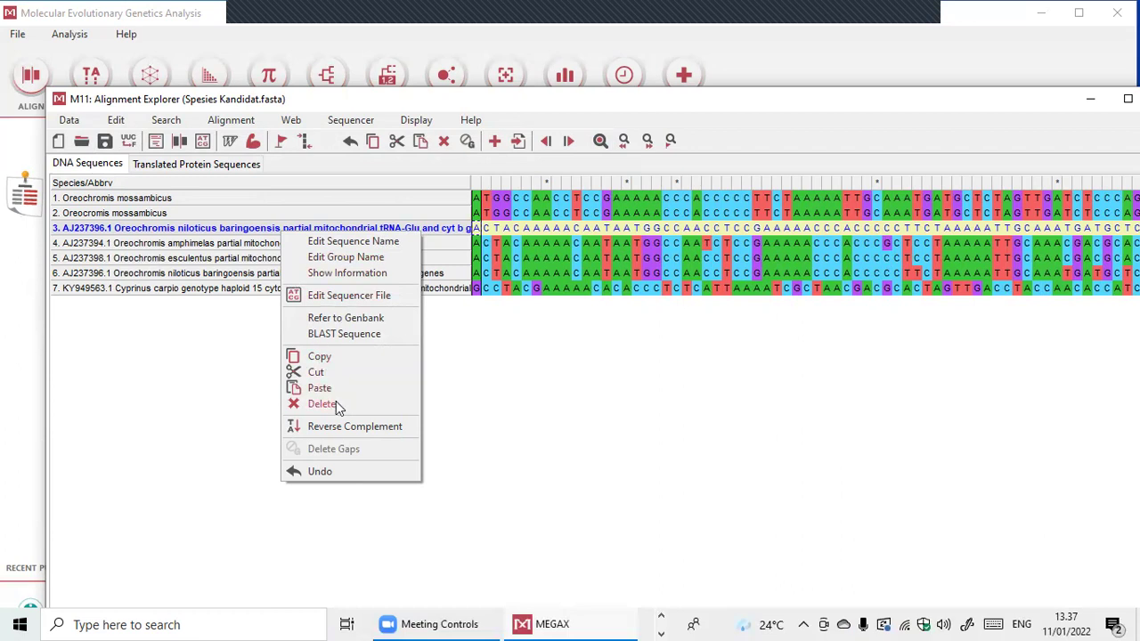
pyautogui.click(382, 242)
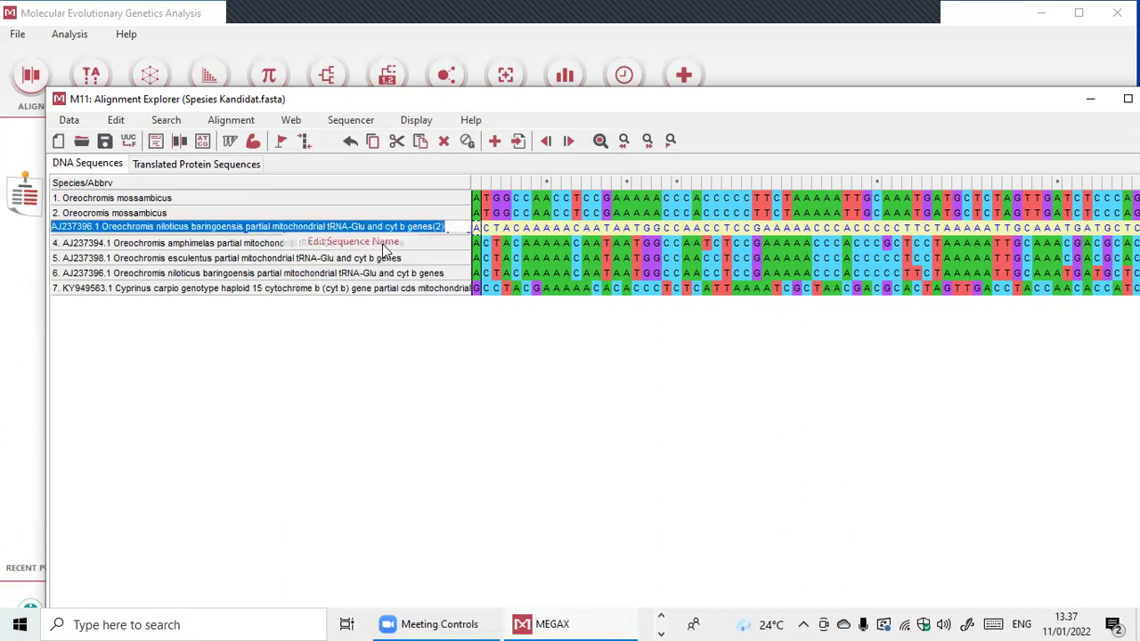
pyautogui.press('BackSpace')
pyautogui.press('capslock')
pyautogui.write('O')
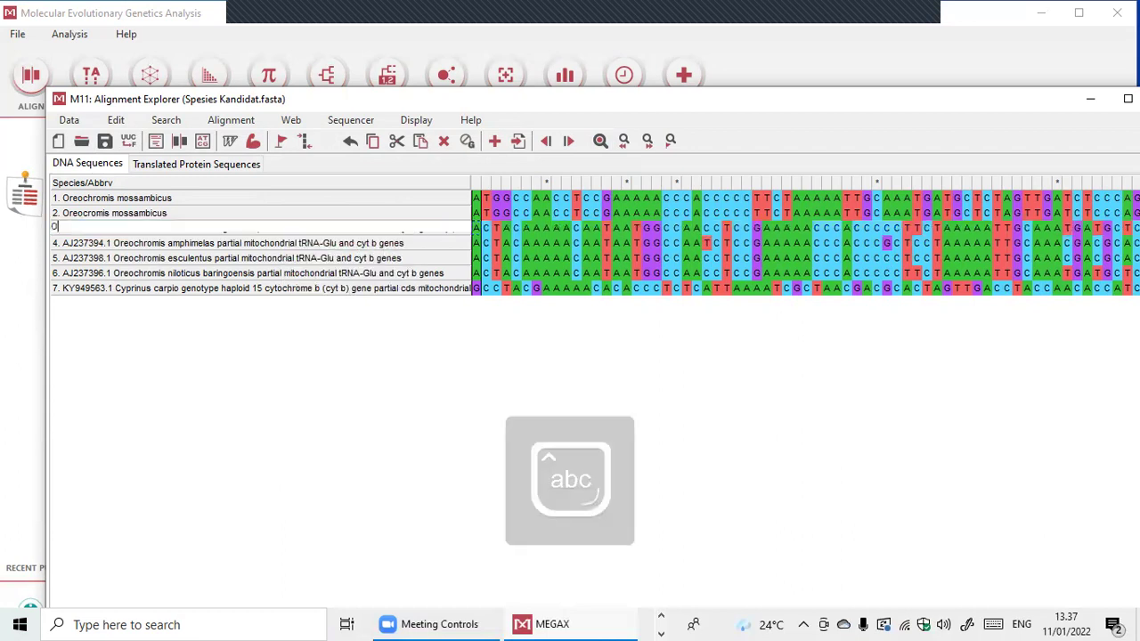
pyautogui.press('capslock')
pyautogui.write('S')
pyautogui.press('capslock')
pyautogui.press('capslock')
pyautogui.write('S')
pyautogui.press('capslock')
pyautogui.write('pesies kandiday')
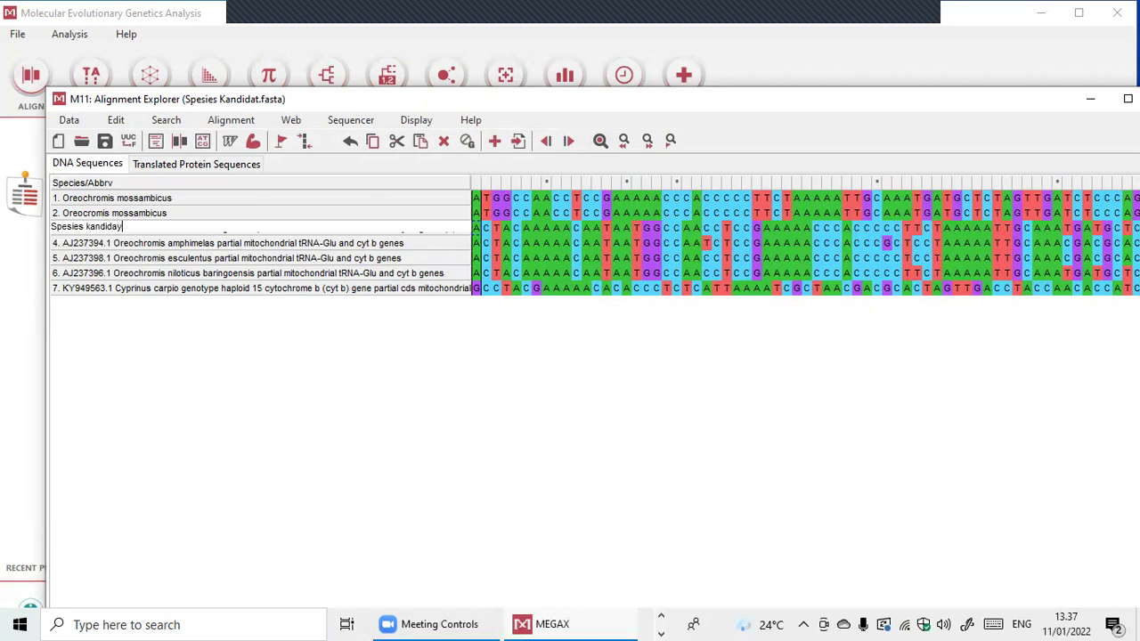
pyautogui.press('BackSpace')
pyautogui.write('t')
pyautogui.press('Return')
# Replace the fourth sequence's long name with "Oreocromis amphimelas"
pyautogui.rightClick(192, 244)
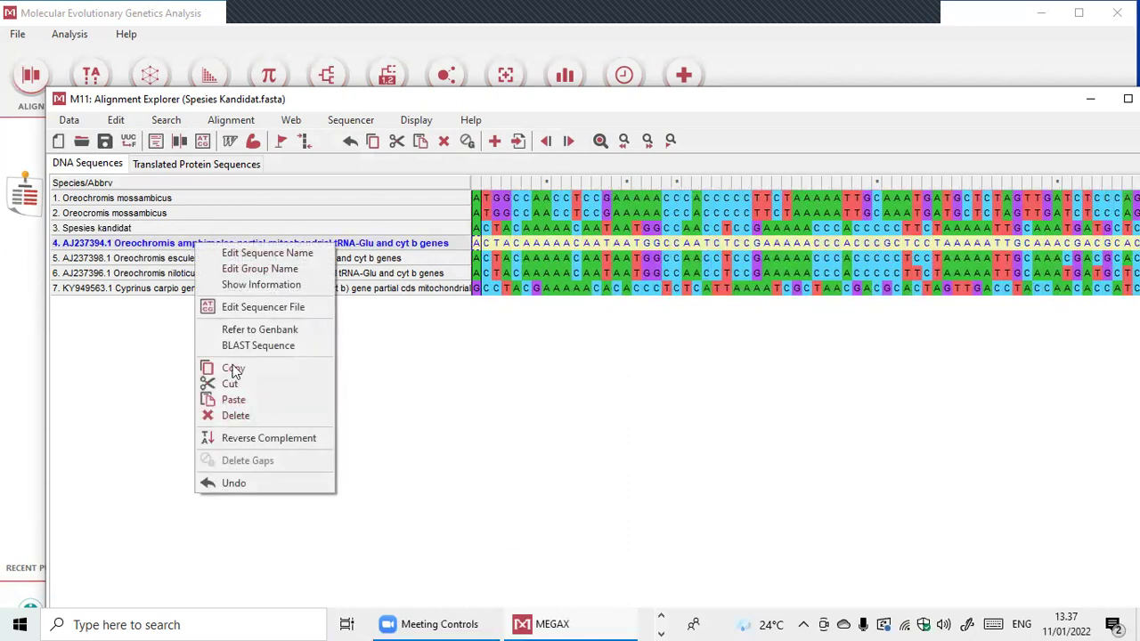
pyautogui.click(292, 256)
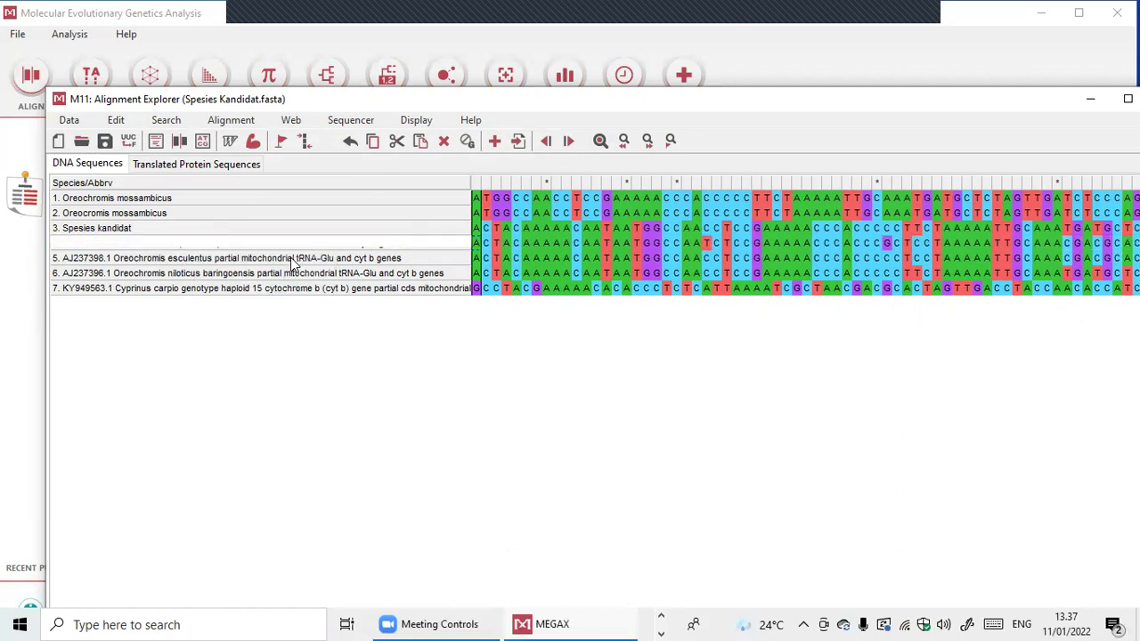
pyautogui.write('Oreocromis amphimelas')
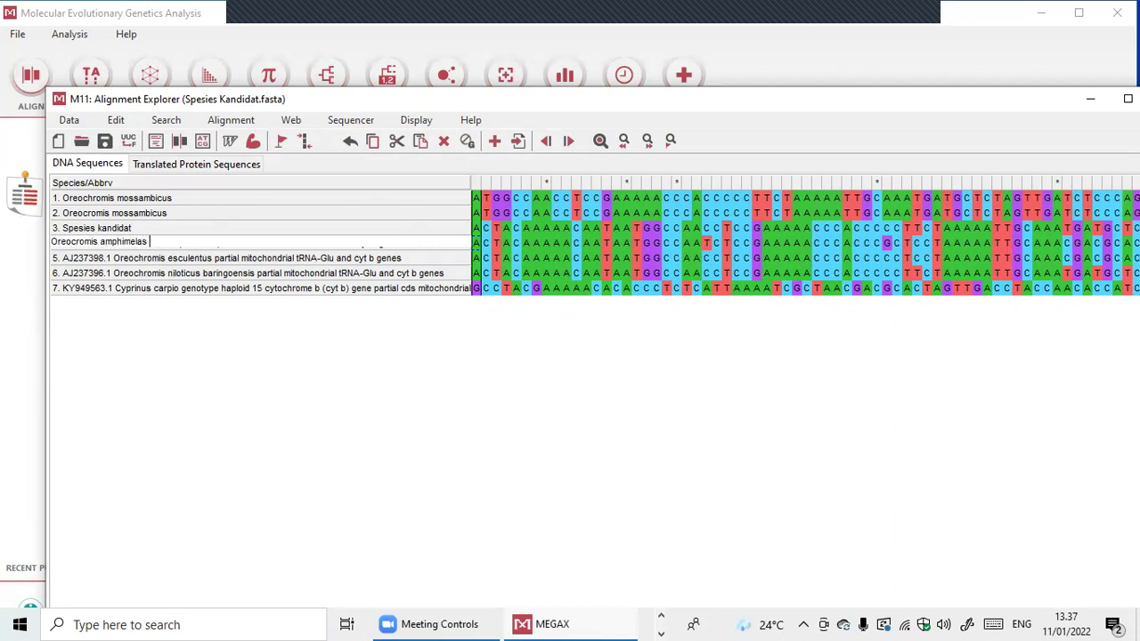
pyautogui.click(250, 383)
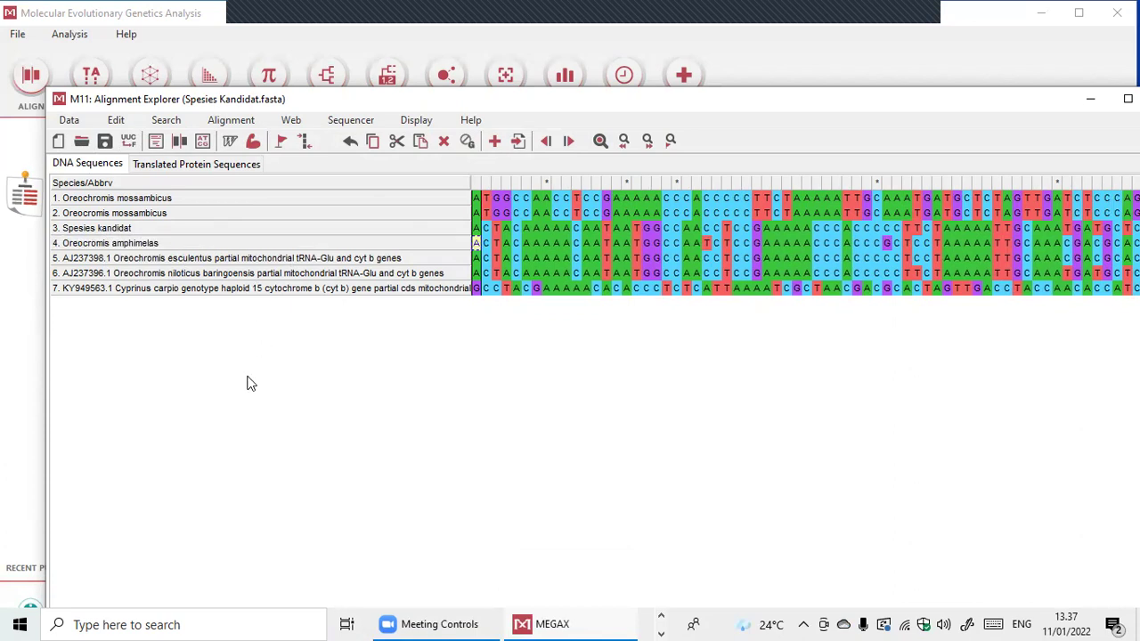
# Shorten the name of the fifth sequence to "Oreochromis esculentus"
pyautogui.rightClick(236, 259)
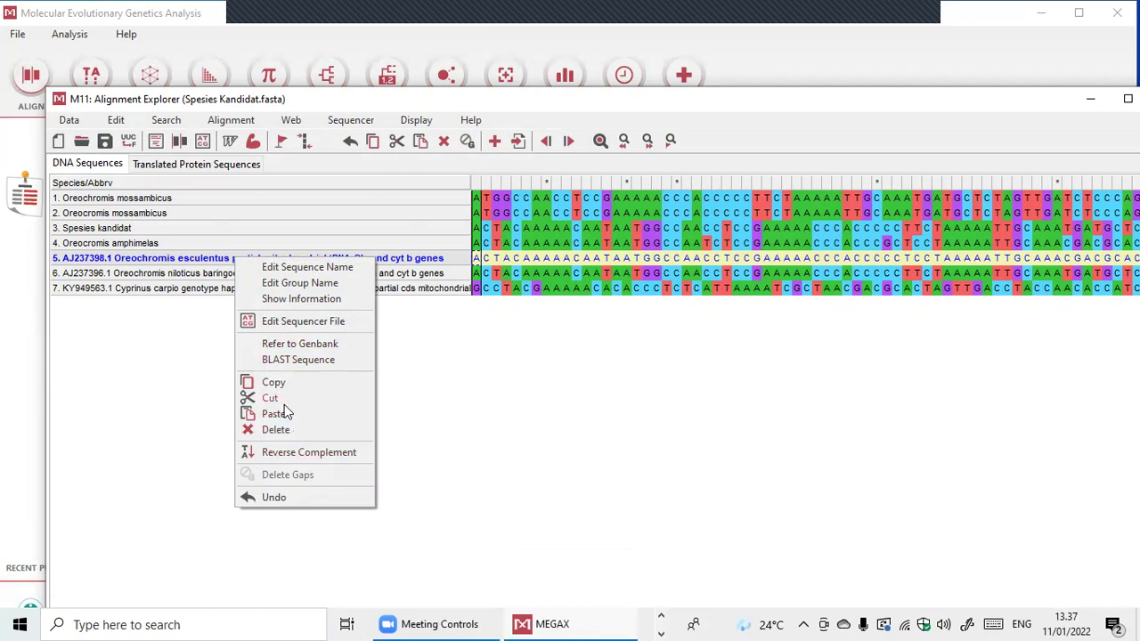
pyautogui.click(332, 267)
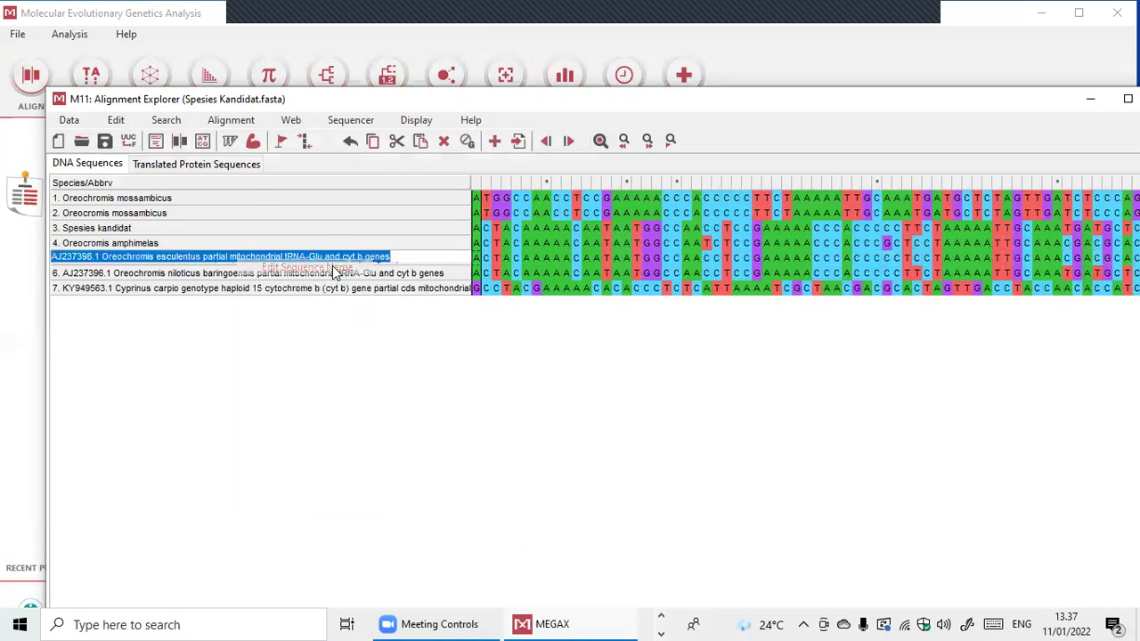
pyautogui.press('Delete')
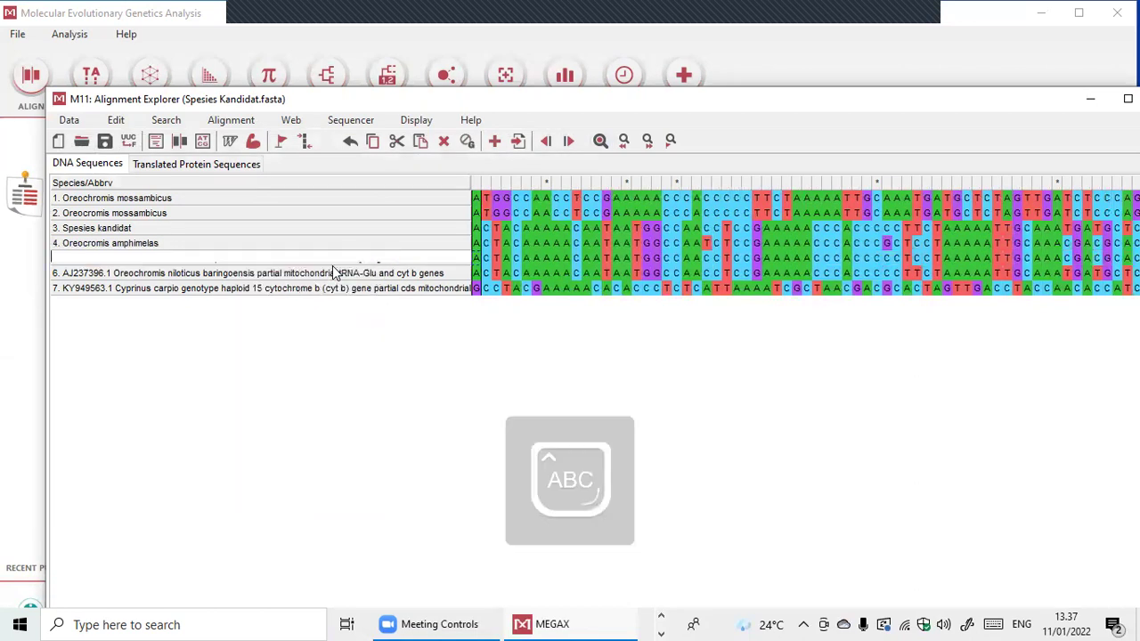
pyautogui.write('O')
pyautogui.press('capslock')
pyautogui.write('reocr')
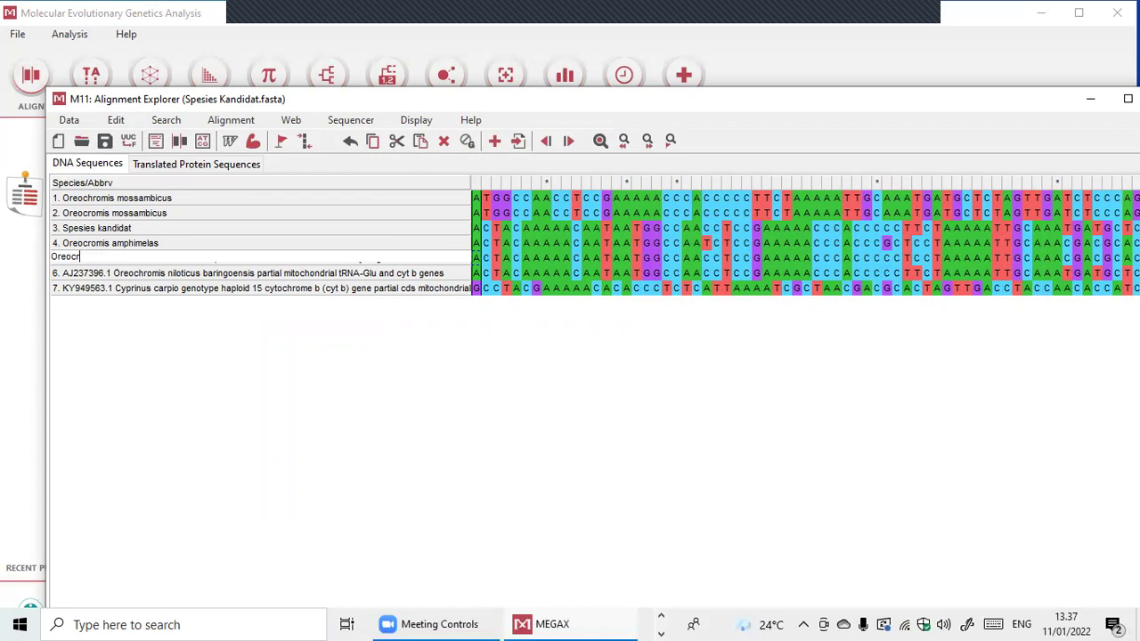
pyautogui.write('omiomis esculen')
pyautogui.write('tus')
pyautogui.press('Return')
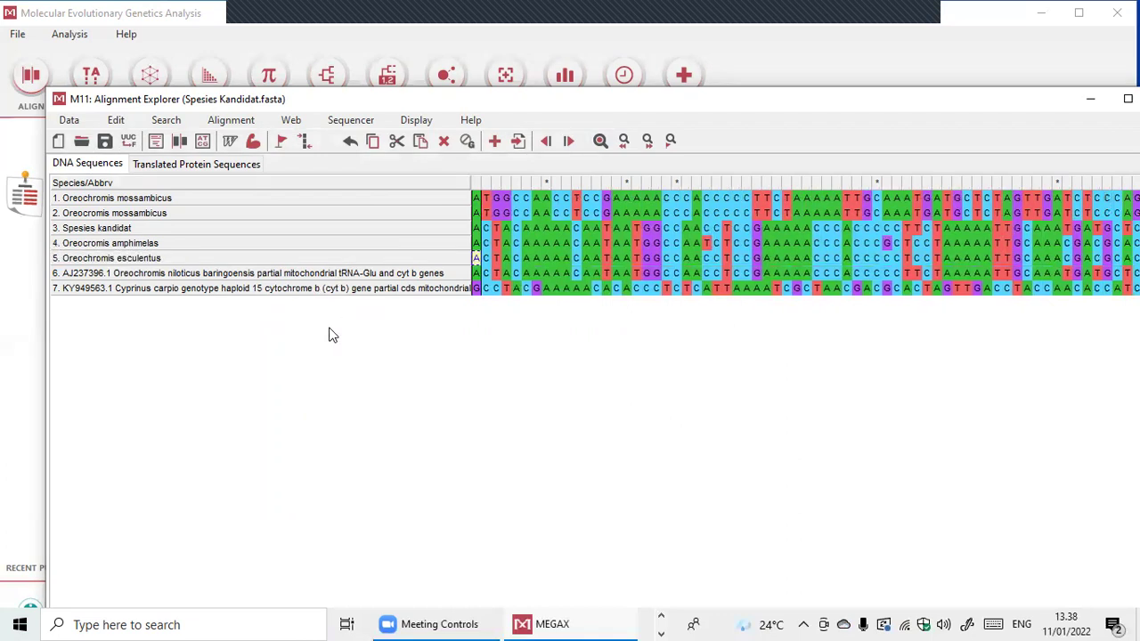
# Replace the sixth sequence's name, the remaining niloticus baringoensis entry, with only the genus "Oreocromis"
pyautogui.rightClick(259, 275)
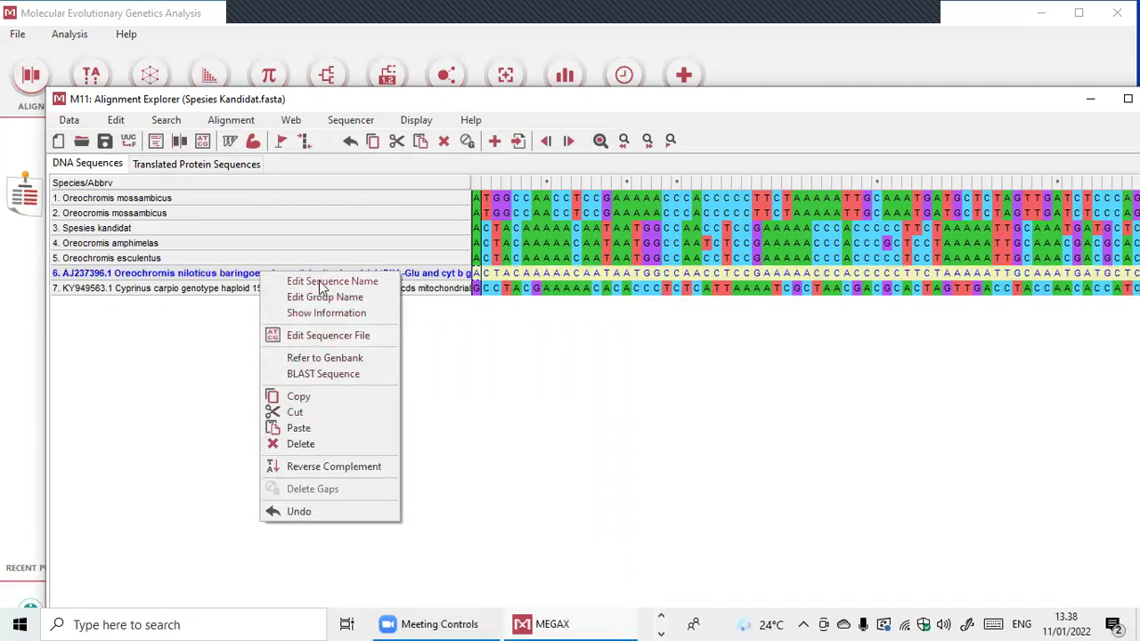
pyautogui.click(331, 281)
pyautogui.press('BackSpace')
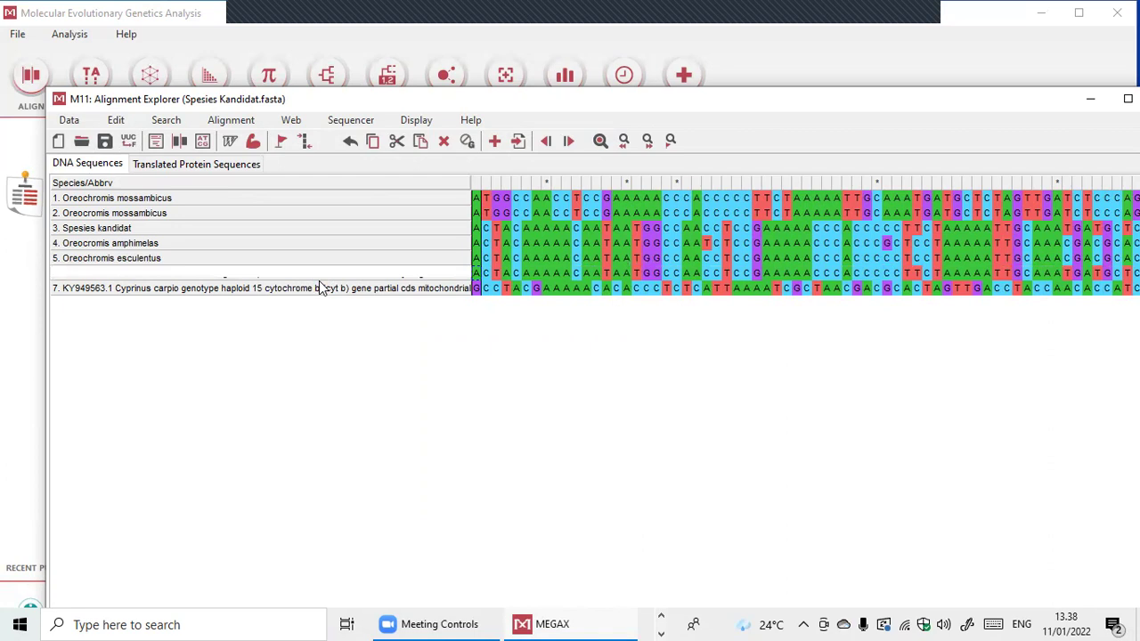
pyautogui.press('capslock')
pyautogui.write('O')
pyautogui.press('capslock')
pyautogui.write('reocromis')
# Minimize MEGA, switch to the Word document and check the numbered species list of the NCBI BLAST results
pyautogui.click(438, 620)
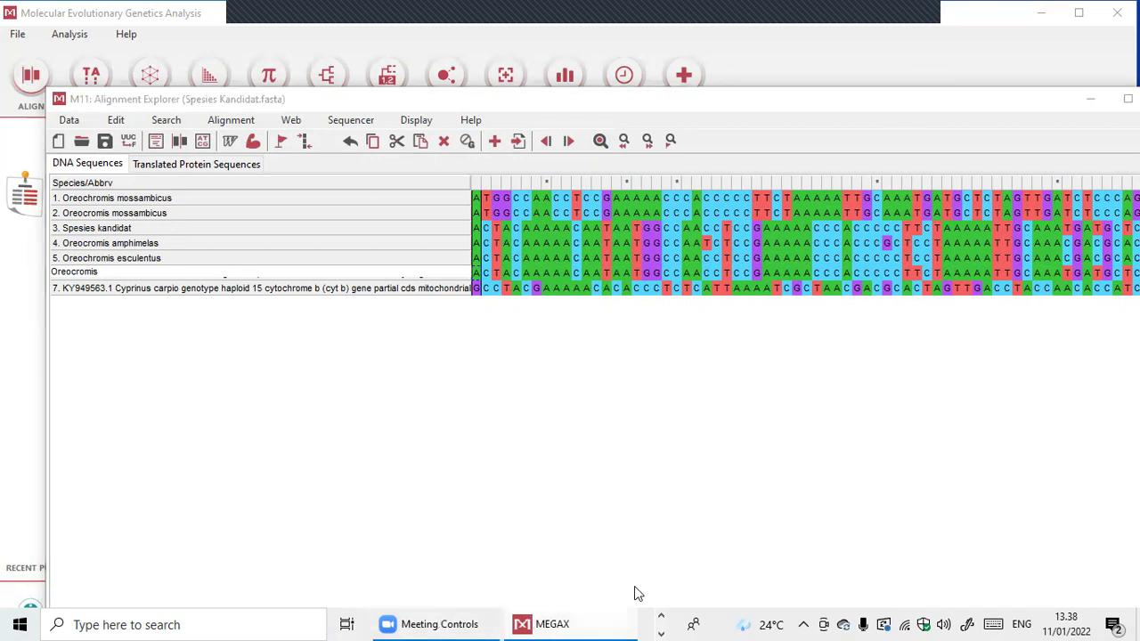
pyautogui.click(1041, 15)
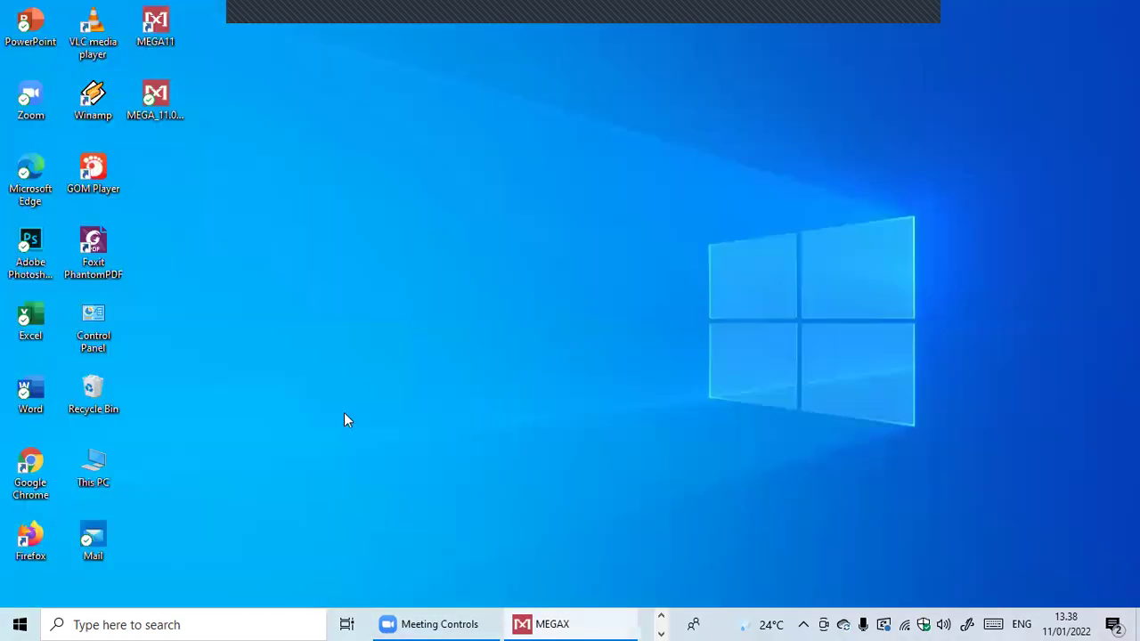
pyautogui.click(661, 618)
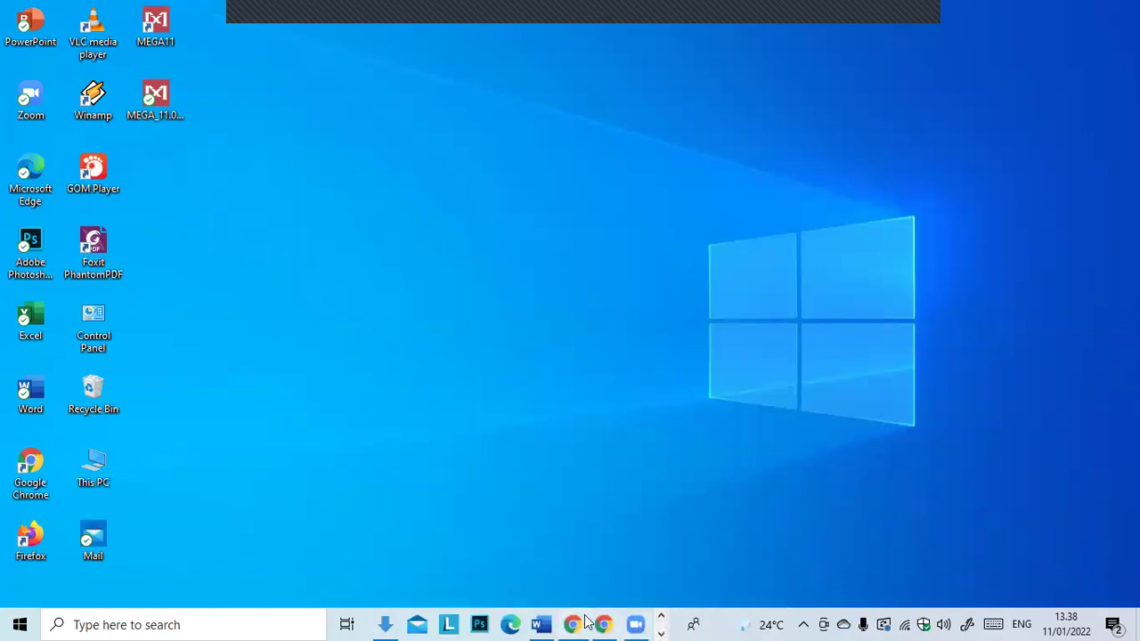
pyautogui.click(540, 624)
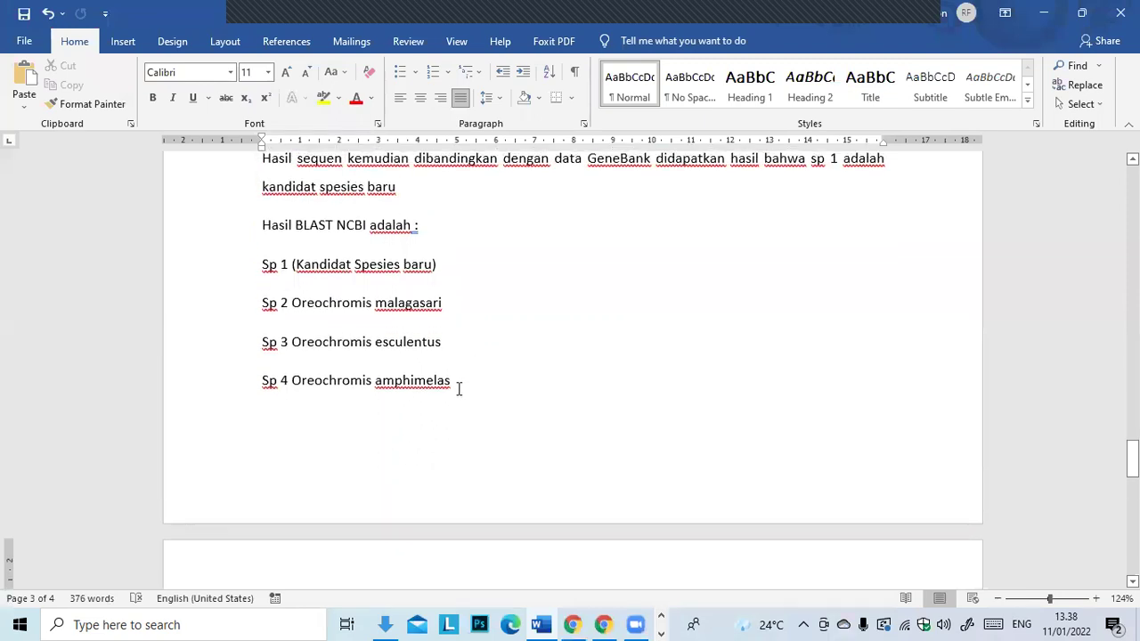
pyautogui.scroll(-3, 458, 388)
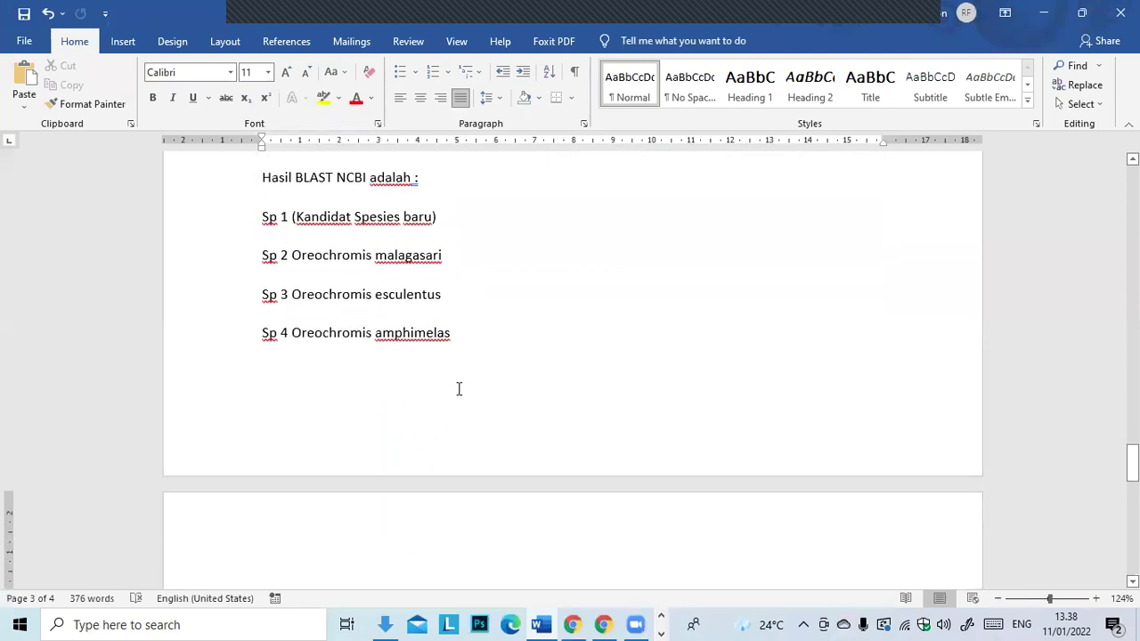
pyautogui.scroll(-1, 457, 388)
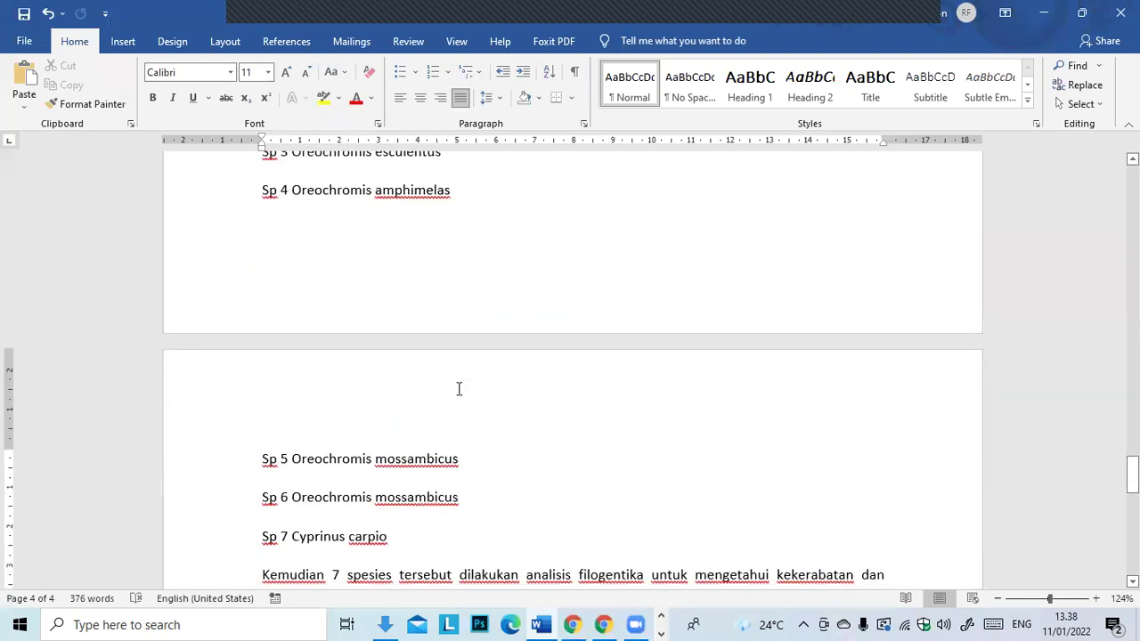
pyautogui.scroll(2, 458, 388)
pyautogui.click(525, 558)
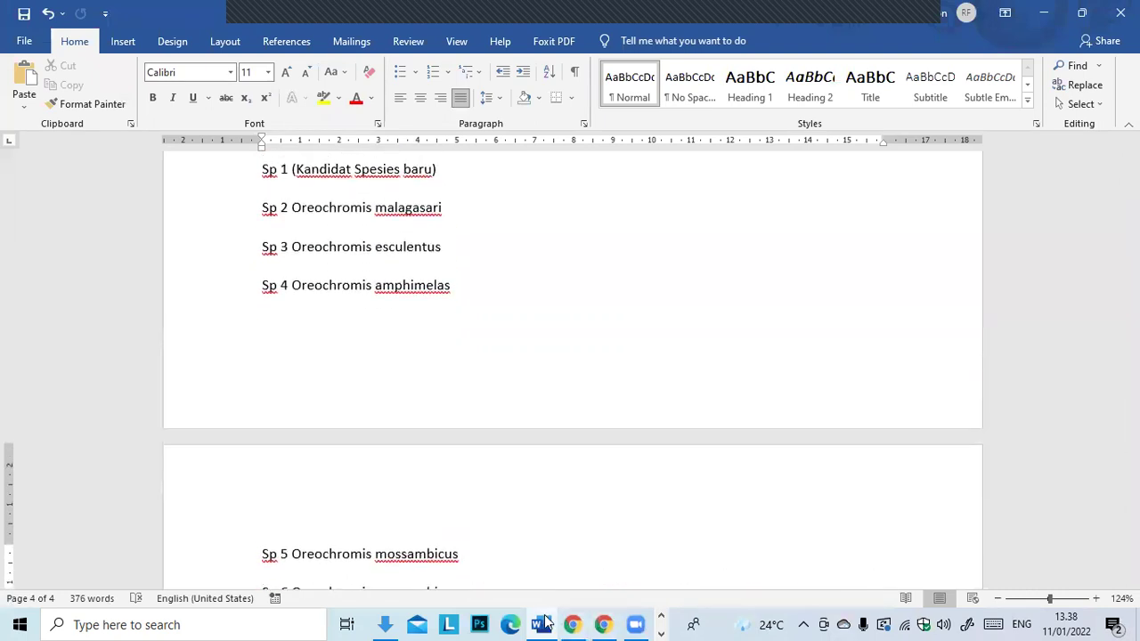
# Switch to Chrome and find the open NCBI Nucleotide record for Oreochromis malagarasi among the browser windows
pyautogui.moveTo(574, 623)
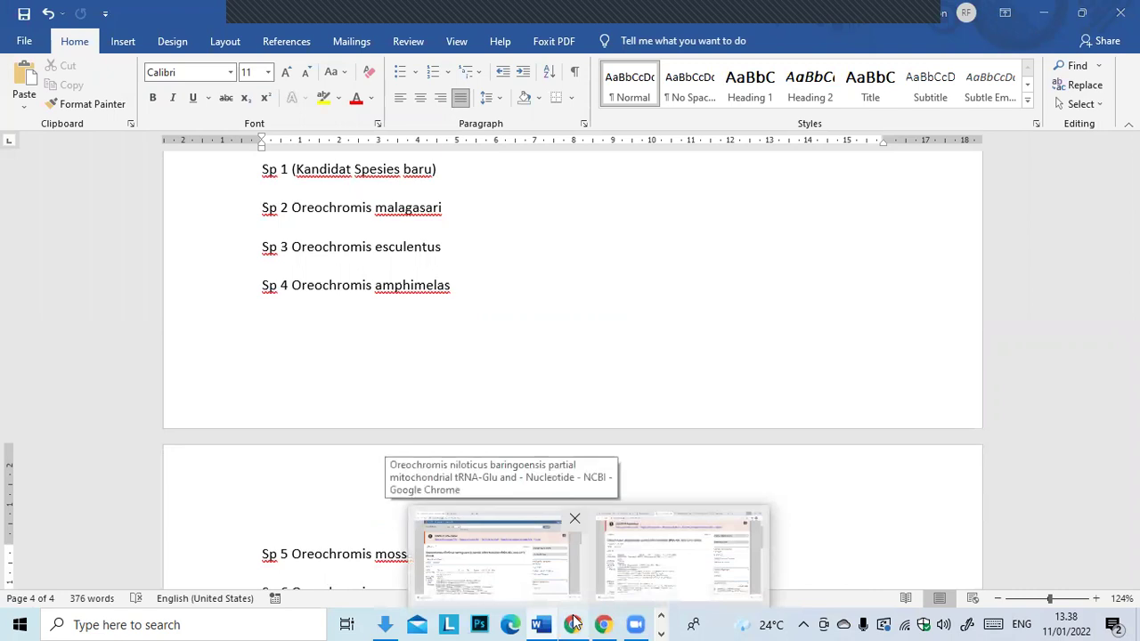
pyautogui.click(396, 515)
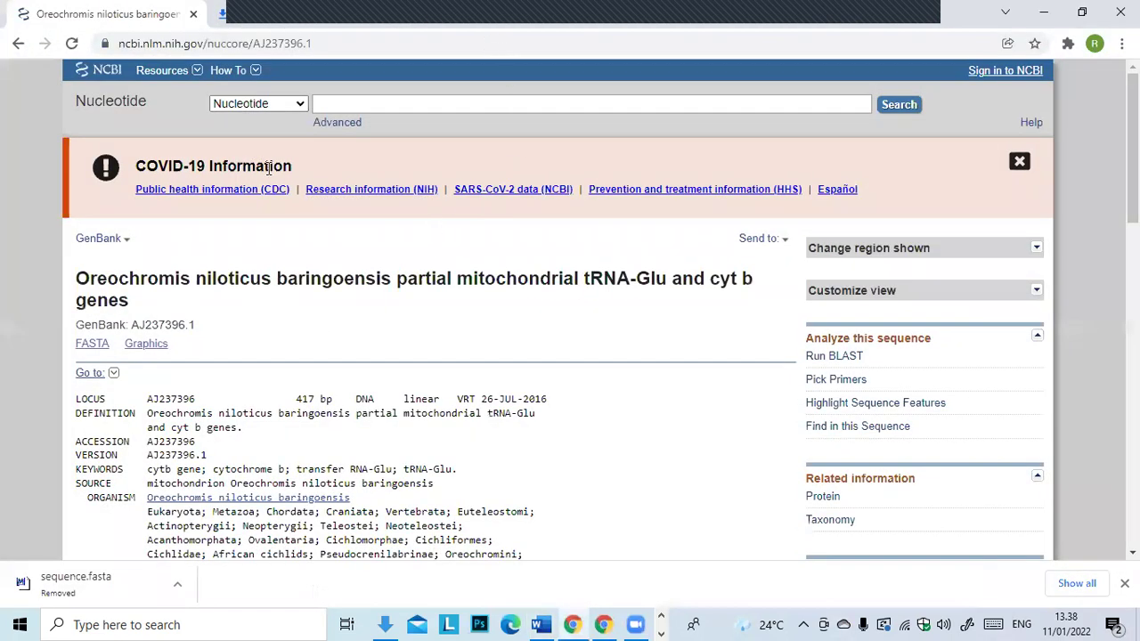
pyautogui.click(613, 621)
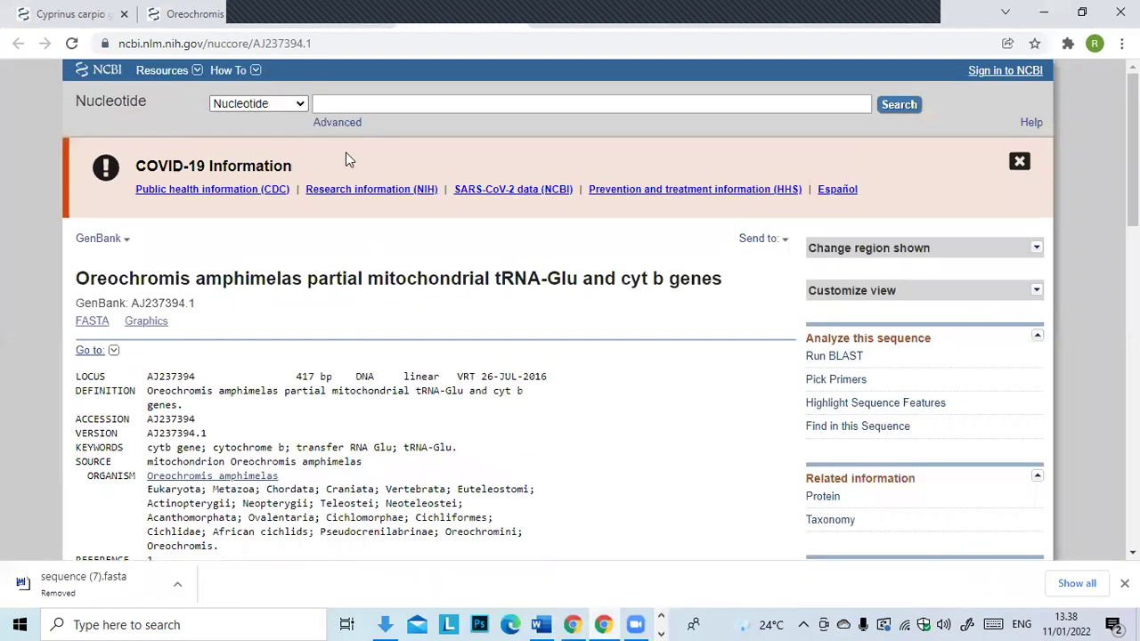
pyautogui.click(214, 20)
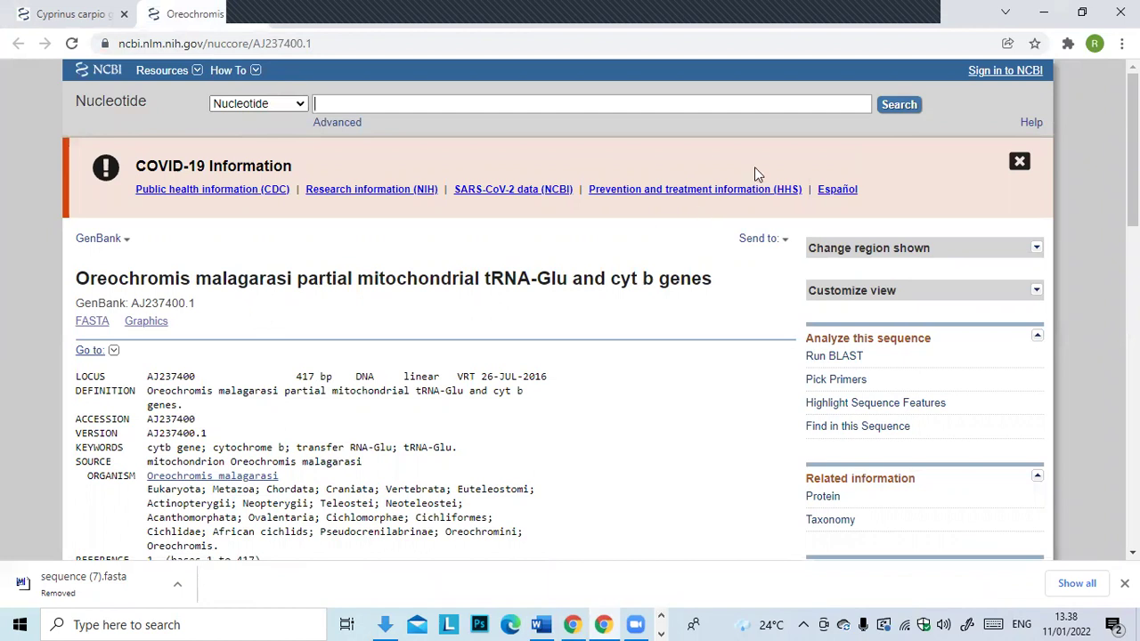
# Download the complete Oreochromis malagarasi record to a file in FASTA format
pyautogui.click(771, 242)
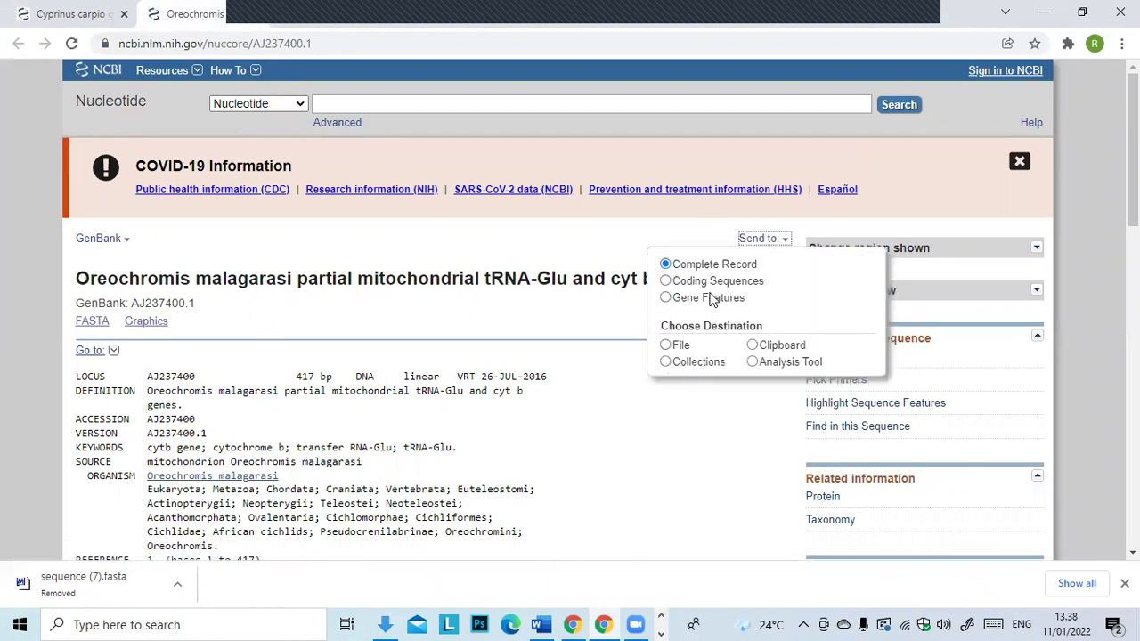
pyautogui.click(665, 344)
pyautogui.click(723, 434)
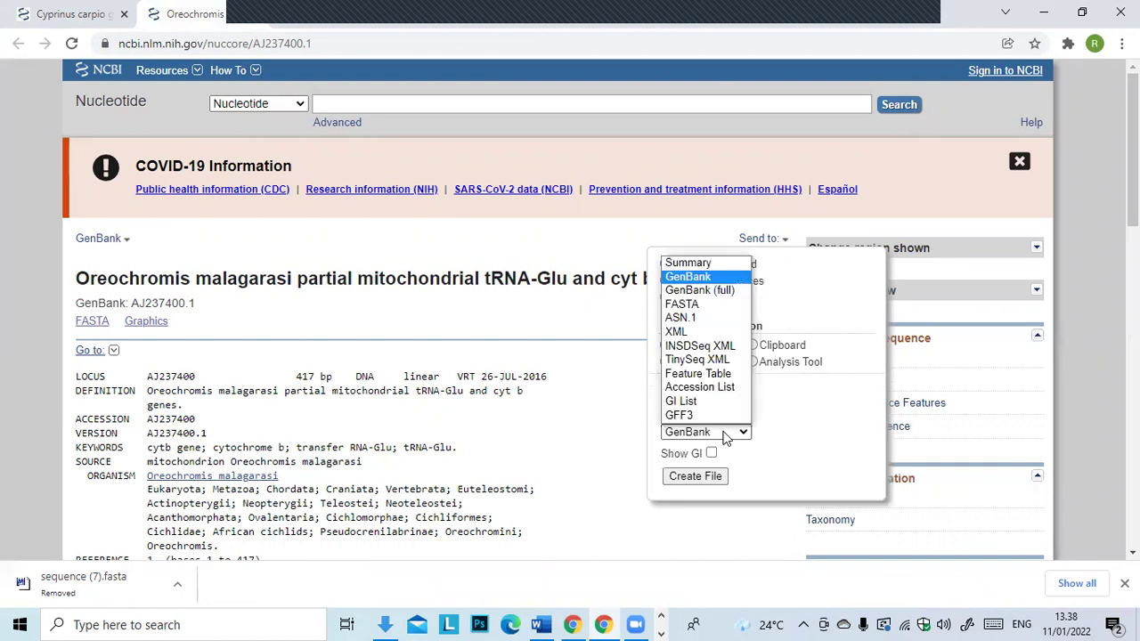
pyautogui.click(685, 305)
pyautogui.click(694, 475)
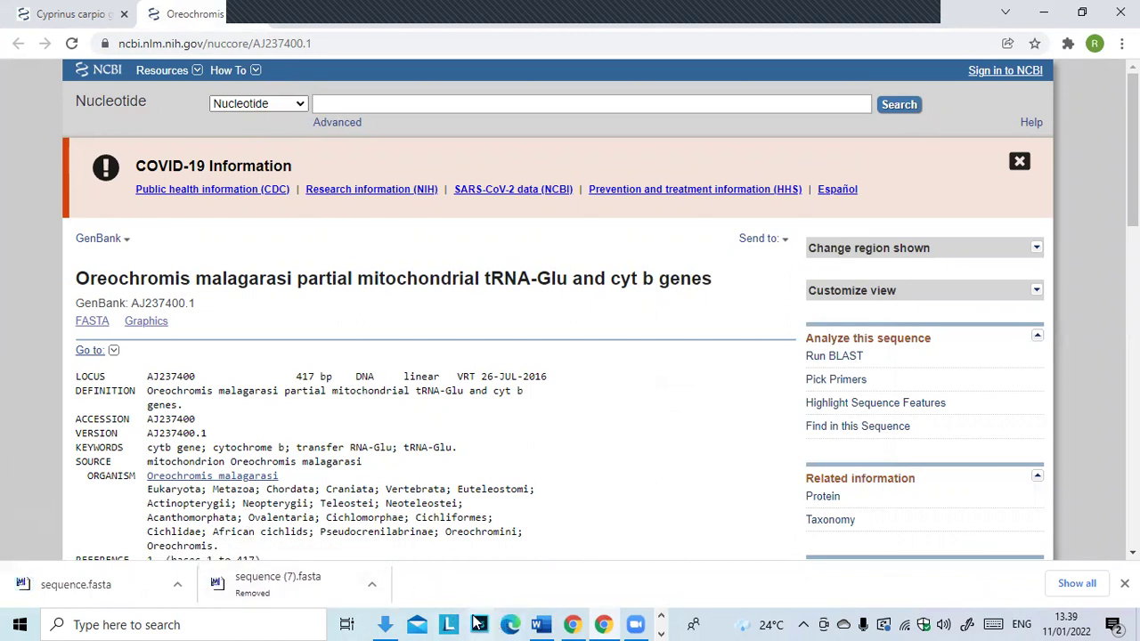
# Switch from Chrome to MEGA and restore the minimized Alignment Explorer window
pyautogui.moveTo(551, 621)
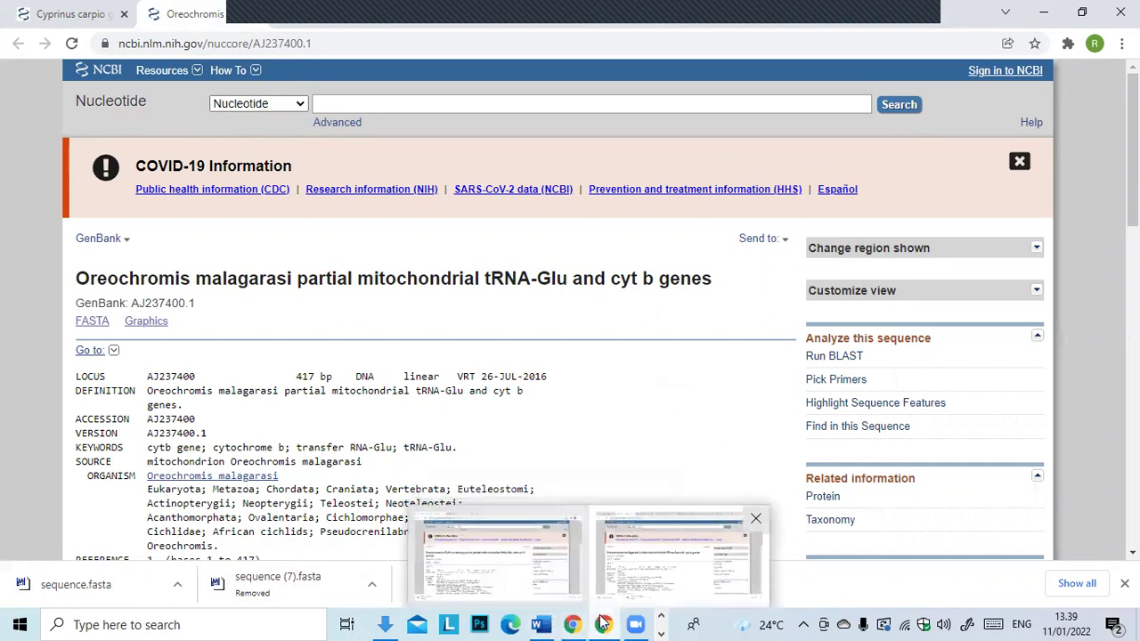
pyautogui.click(657, 619)
pyautogui.click(660, 632)
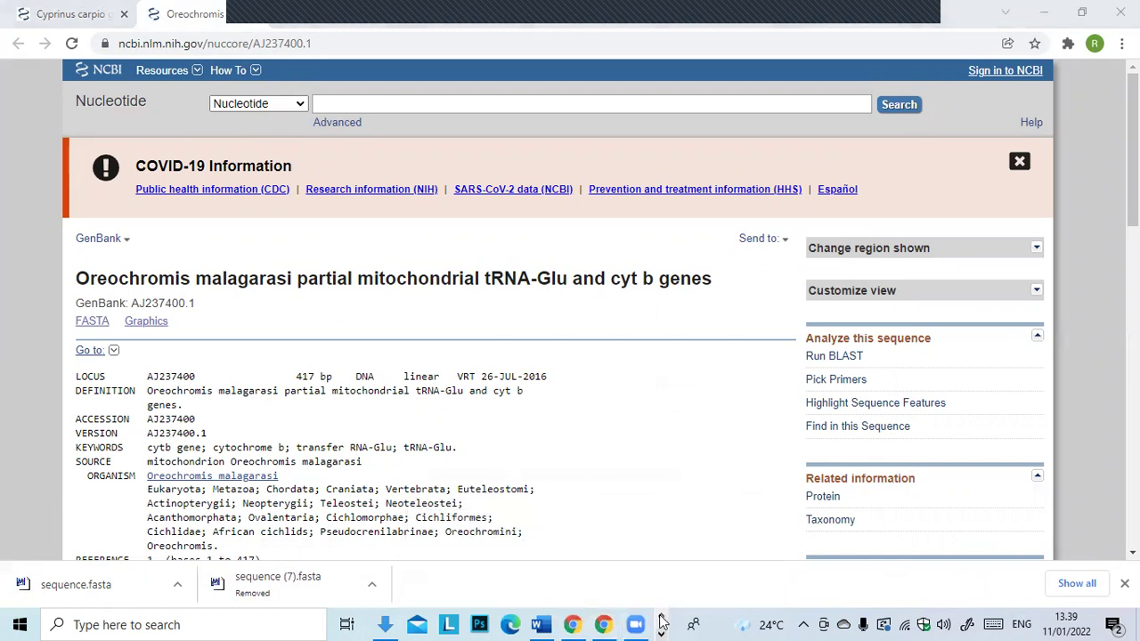
pyautogui.click(545, 624)
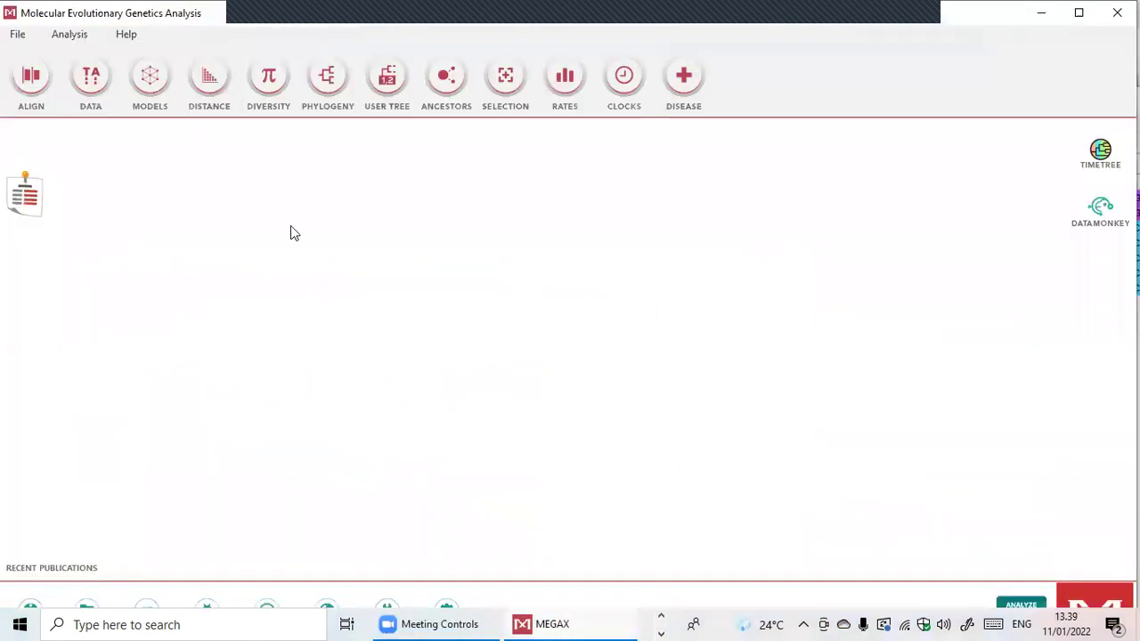
pyautogui.doubleClick(36, 198)
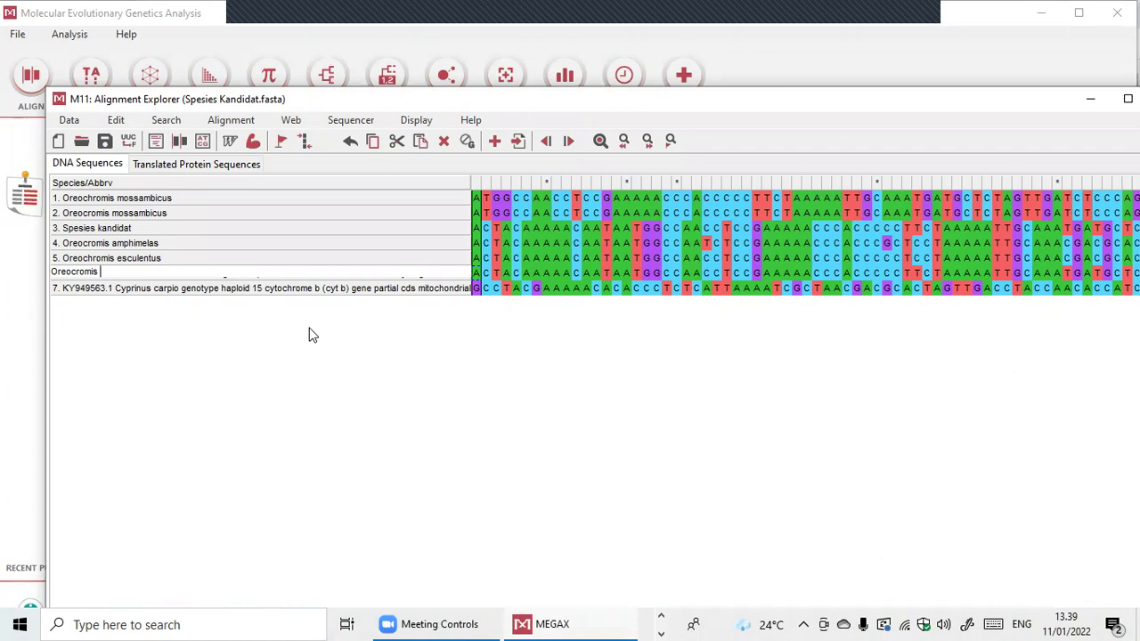
# Finish editing the sixth sequence's name and delete that "Oreocromis" sequence from the alignment
pyautogui.press('BackSpace')
pyautogui.press('Return')
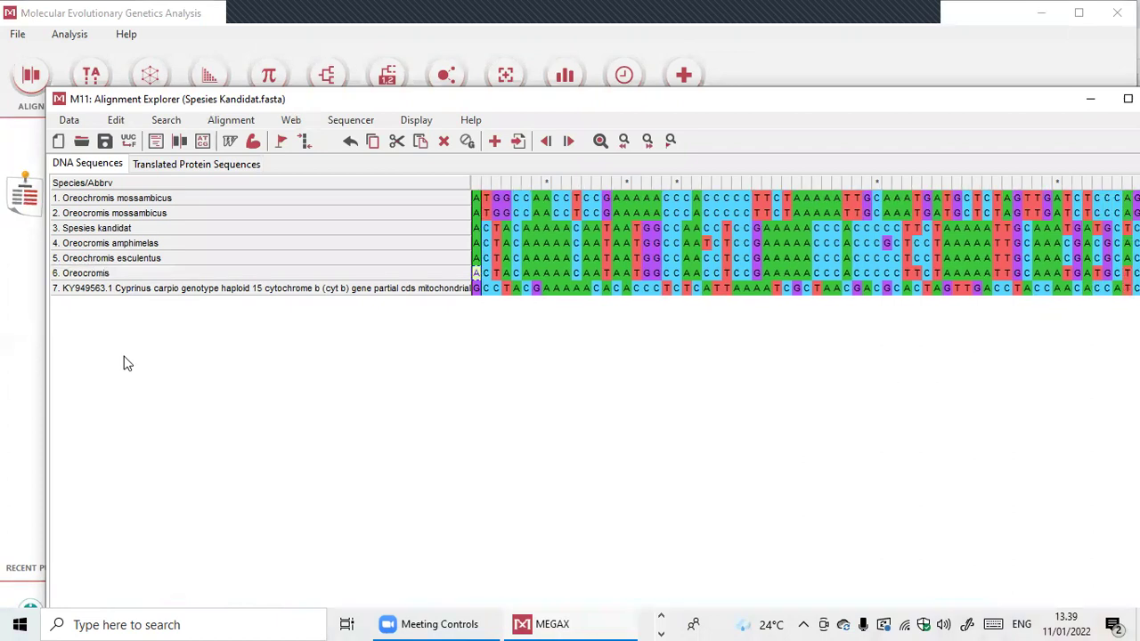
pyautogui.rightClick(75, 278)
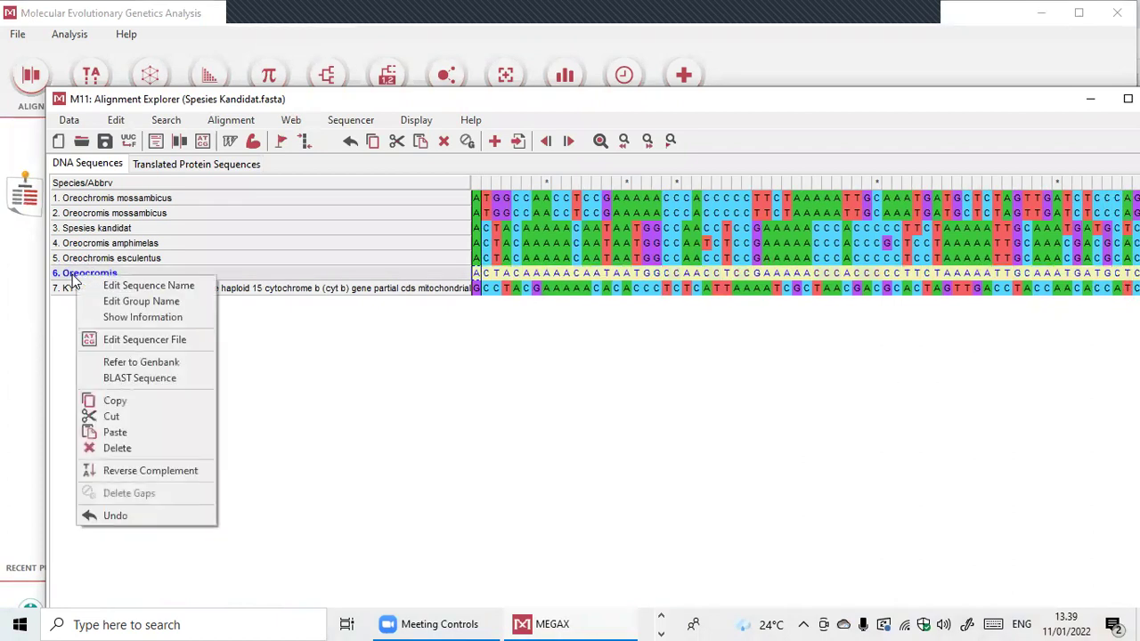
pyautogui.click(137, 450)
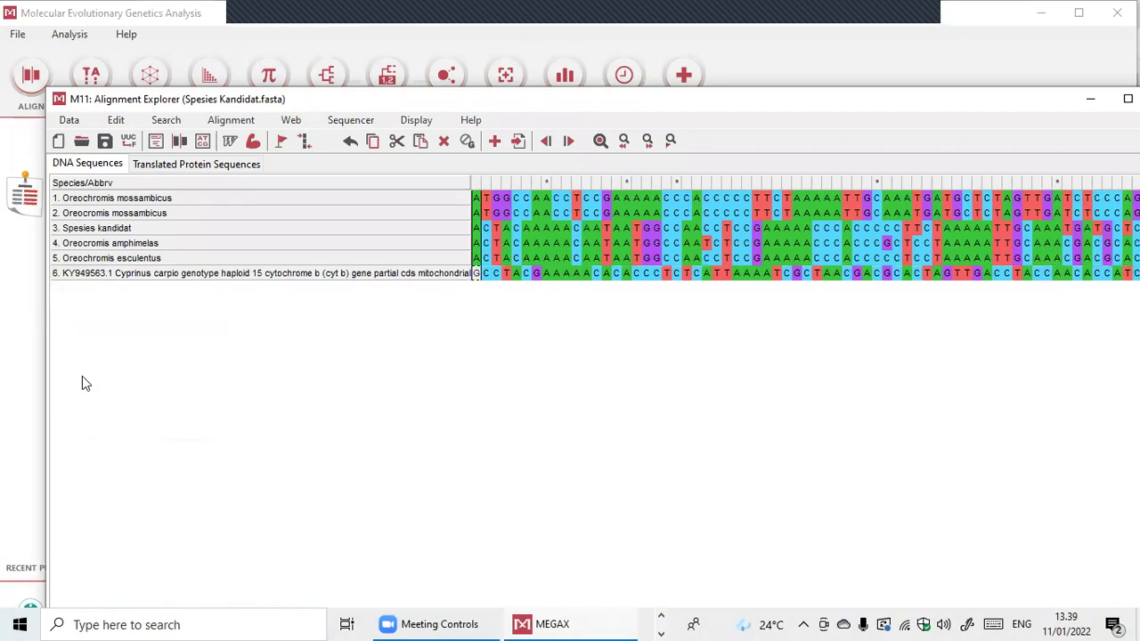
# Insert the downloaded Oreochromis malagarasi sequence from its FASTA file above the Cyprinus carpio entry
pyautogui.click(117, 119)
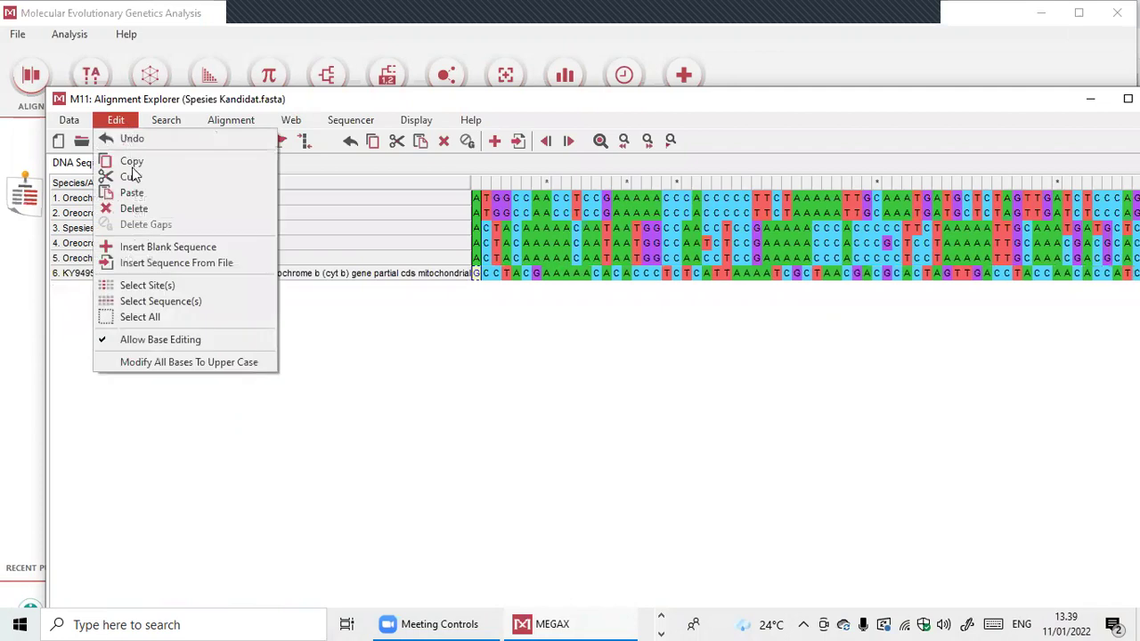
pyautogui.click(150, 263)
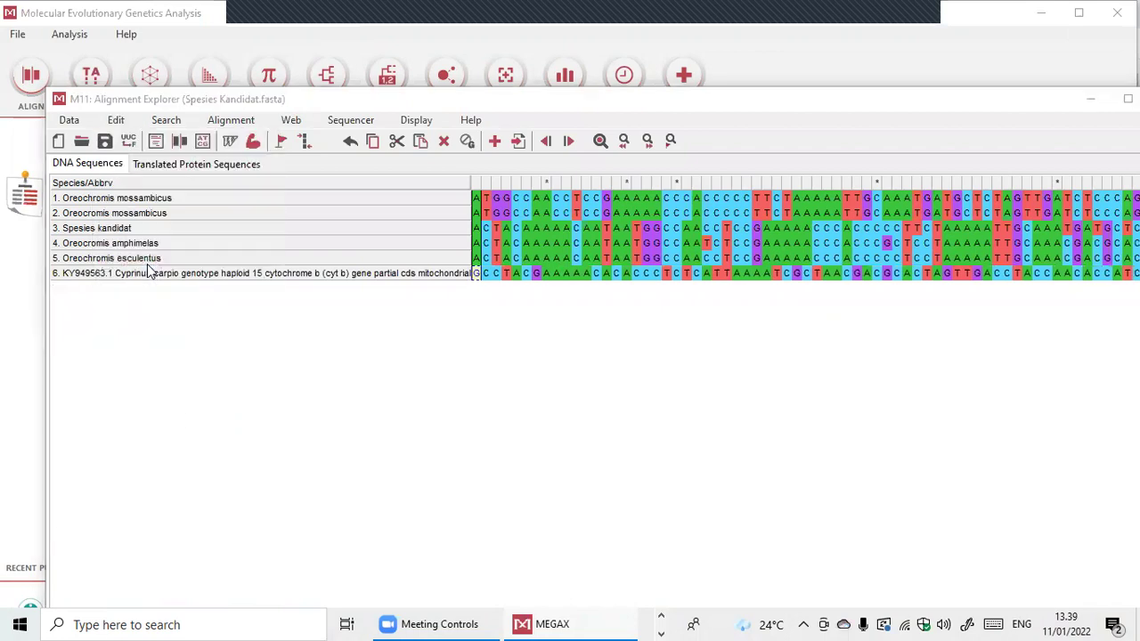
pyautogui.click(223, 275)
pyautogui.click(503, 502)
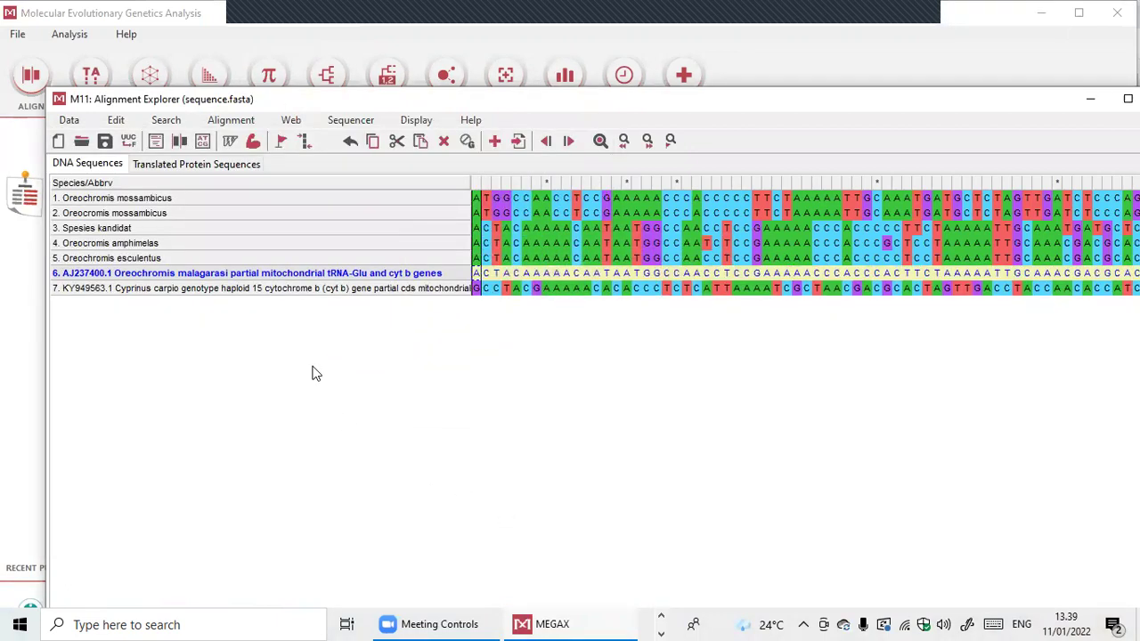
# Rename the newly inserted sixth sequence to "Oreochromis malagasari"
pyautogui.rightClick(190, 273)
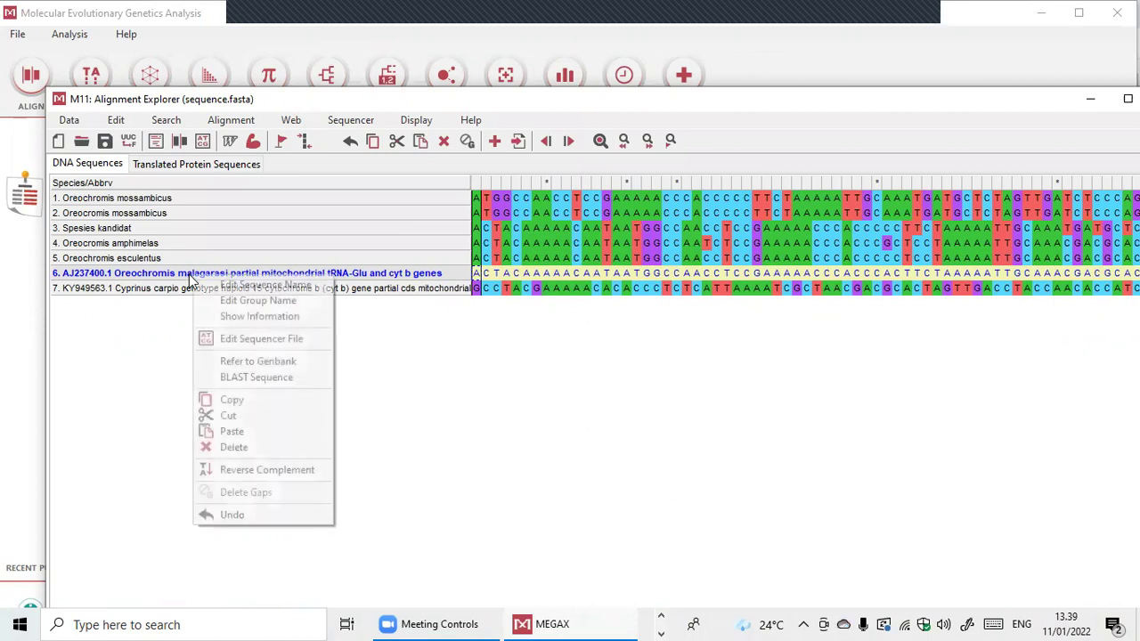
pyautogui.click(221, 285)
pyautogui.press('BackSpace')
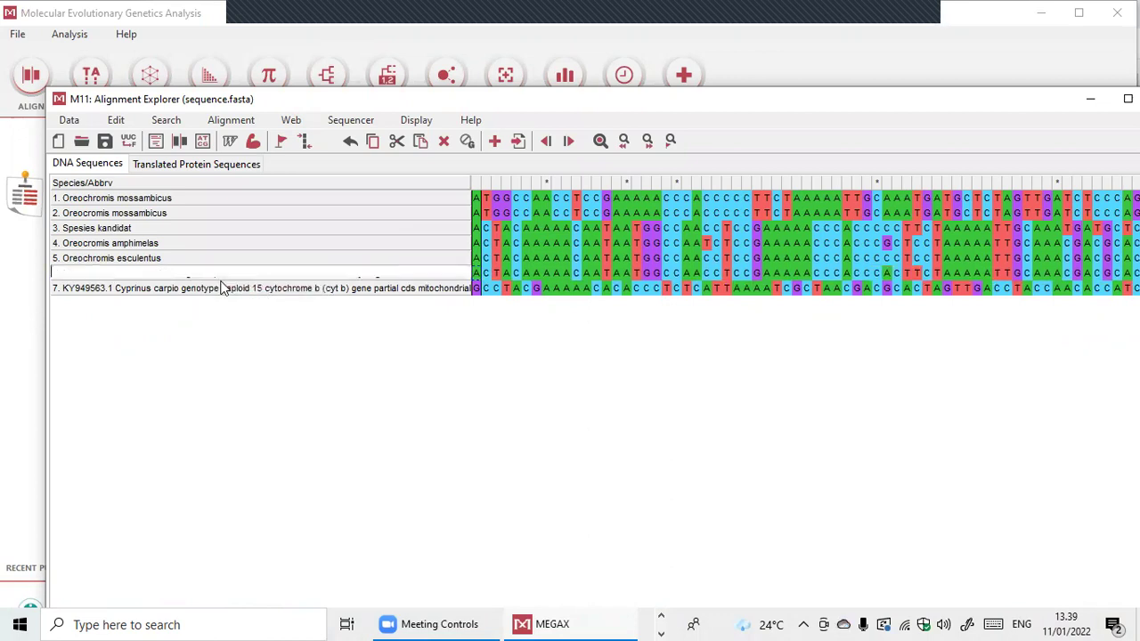
pyautogui.write('Oreochromis malagasari')
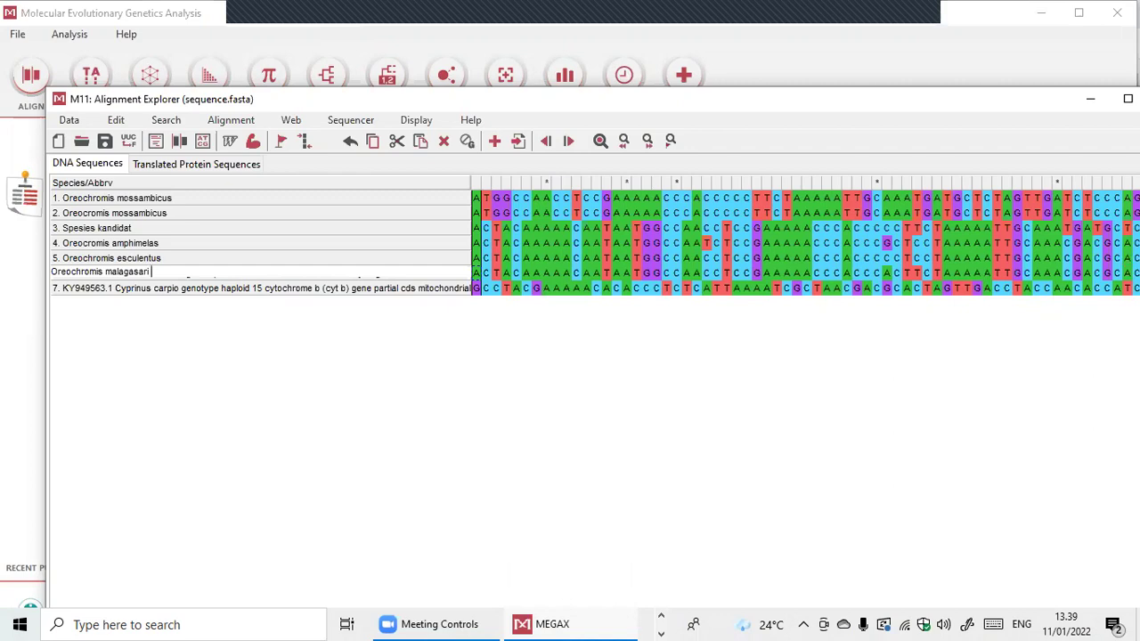
# Rename the seventh sequence, KY949563.1, to "Cyprinus carpio"
pyautogui.rightClick(177, 294)
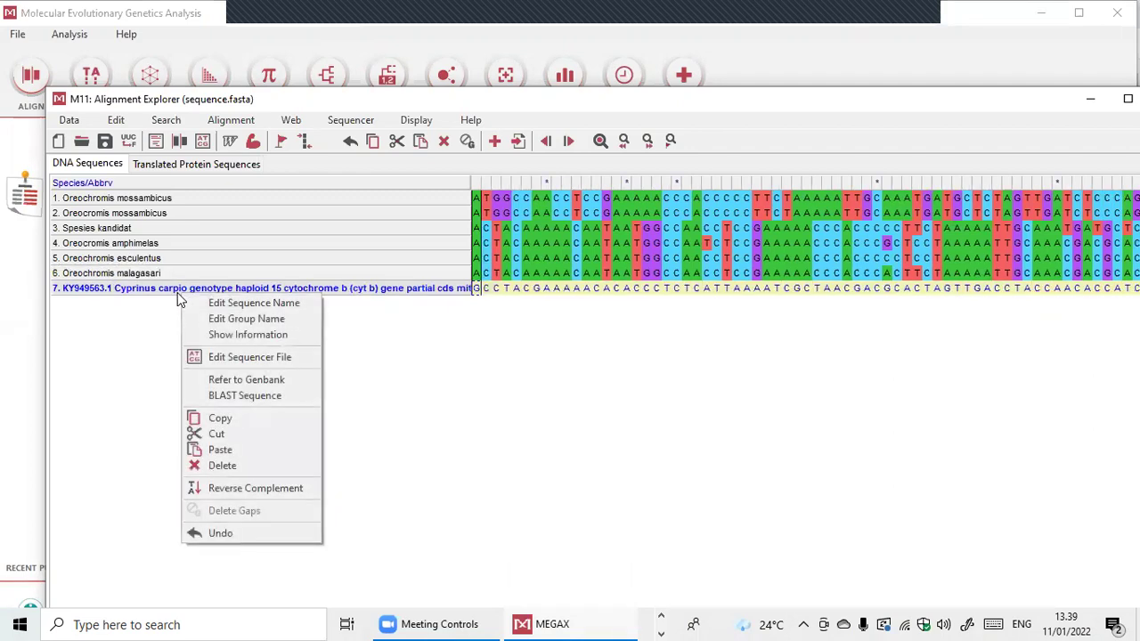
pyautogui.click(254, 309)
pyautogui.press('BackSpace')
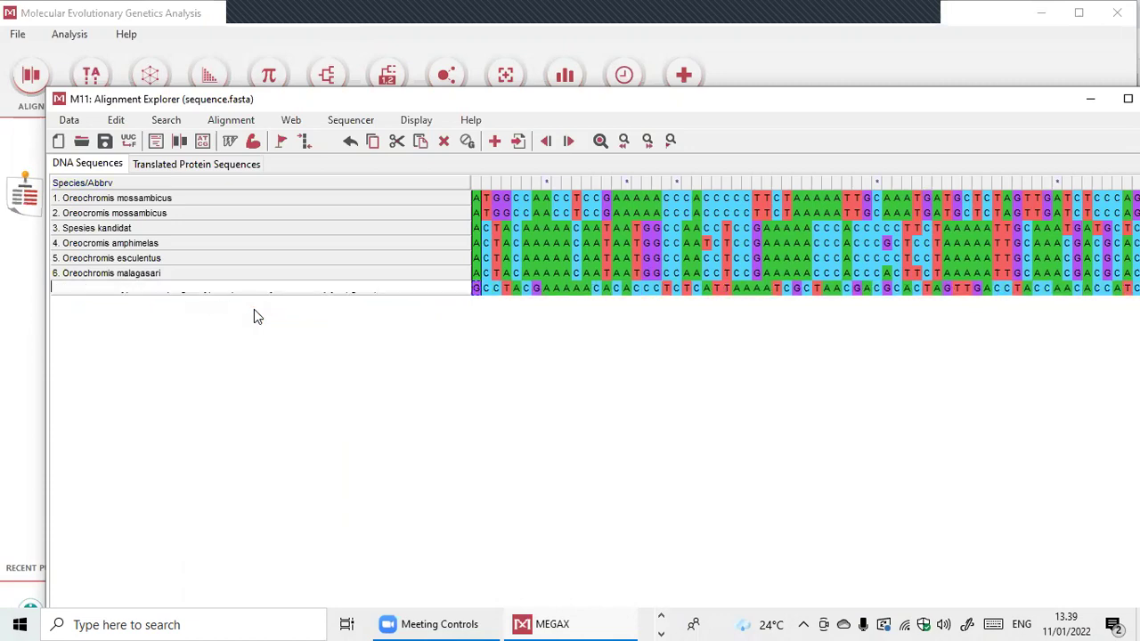
pyautogui.press('capslock')
pyautogui.write('C')
pyautogui.press('capslock')
pyautogui.write('yprinus')
pyautogui.press('Return')
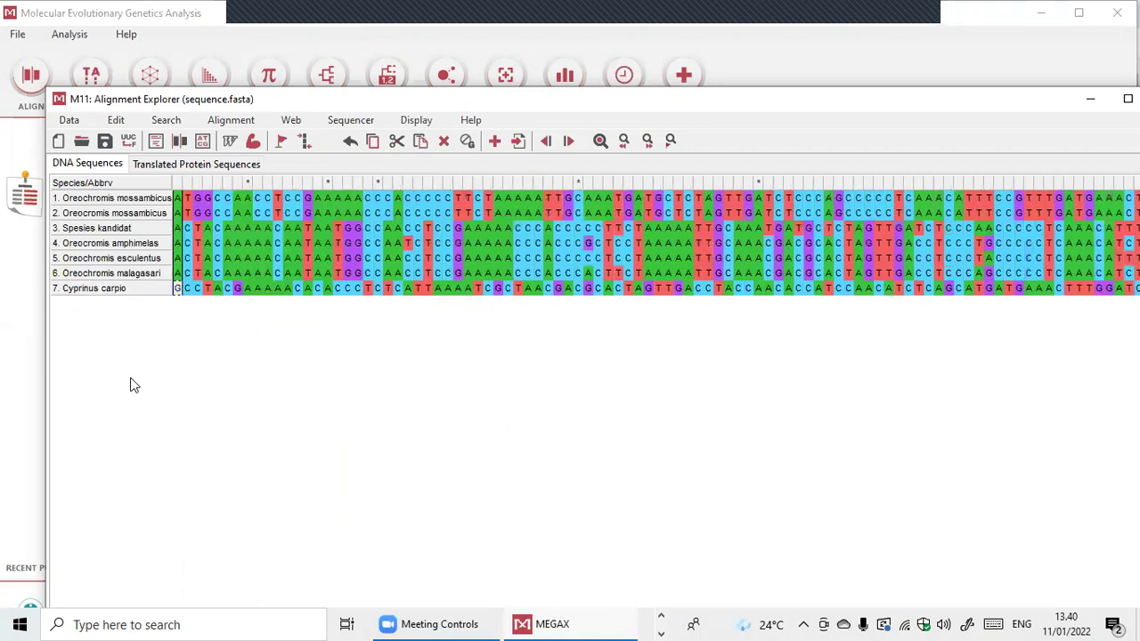
# Align all sequences by ClustalW, keeping the gap opening penalties at 15.00 and the gap extension penalties at 6.66
pyautogui.press('Up')
pyautogui.press('Up')
pyautogui.press('Up')
pyautogui.click(231, 120)
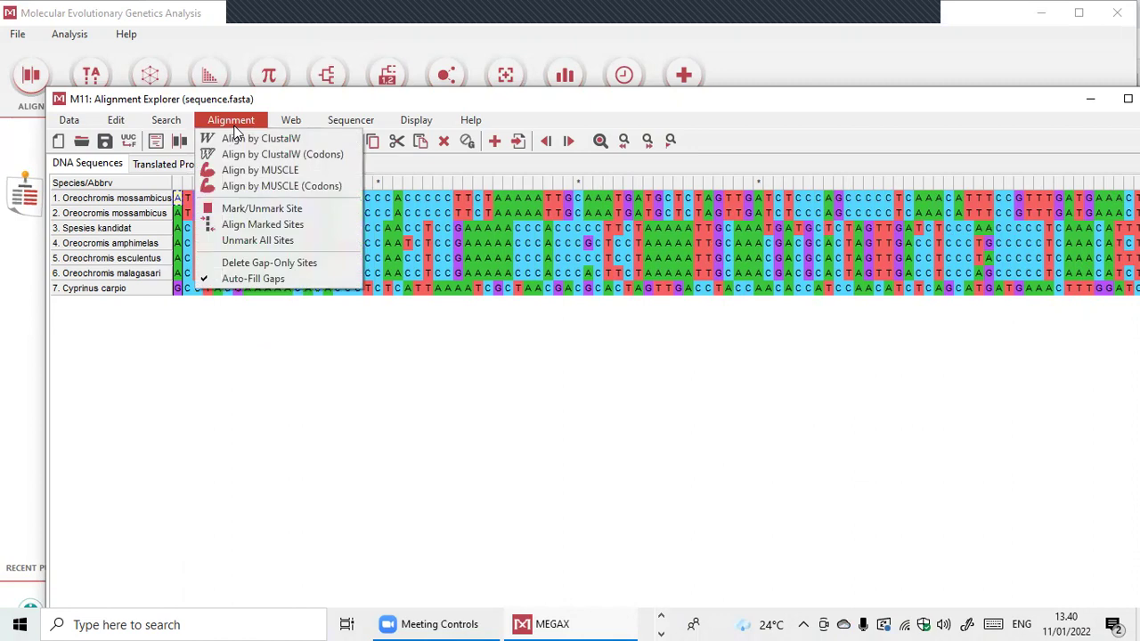
pyautogui.click(263, 140)
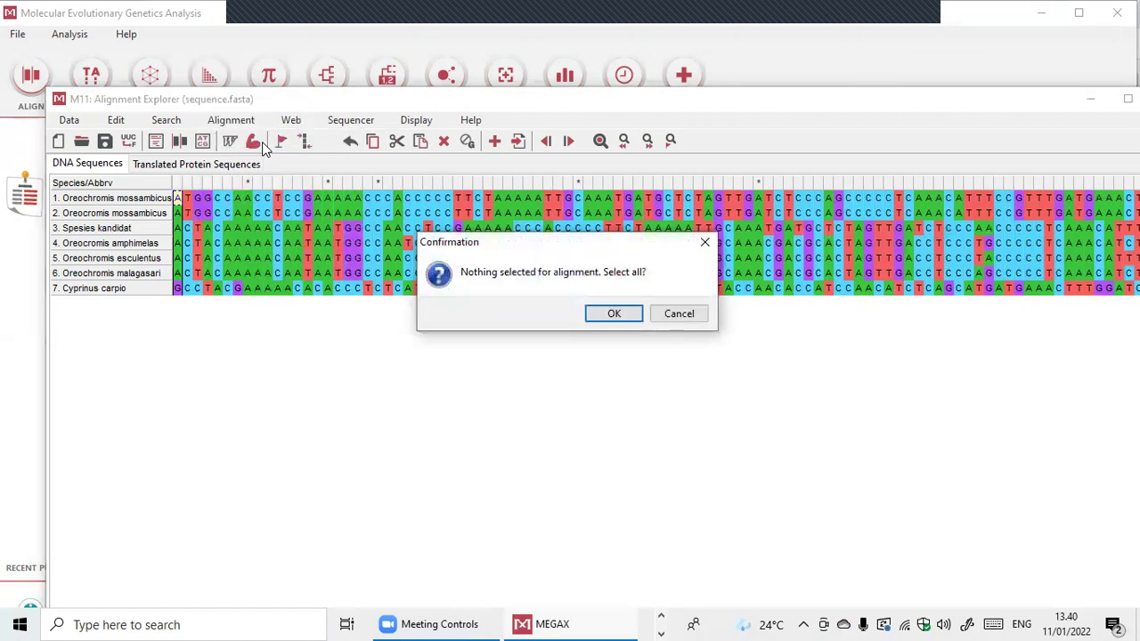
pyautogui.click(614, 317)
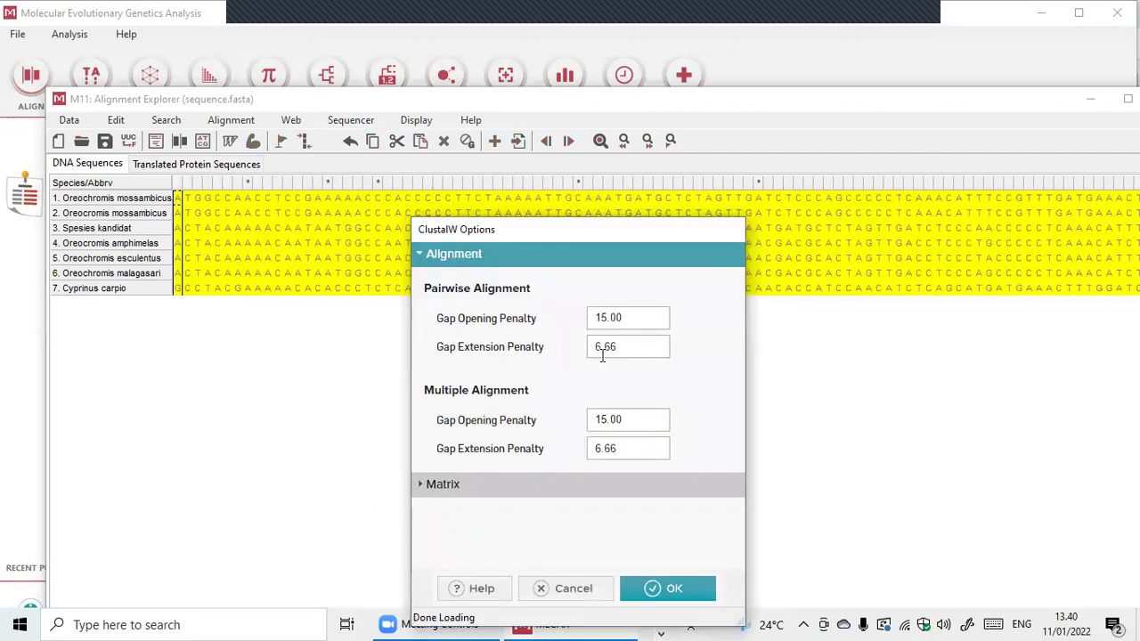
pyautogui.click(688, 590)
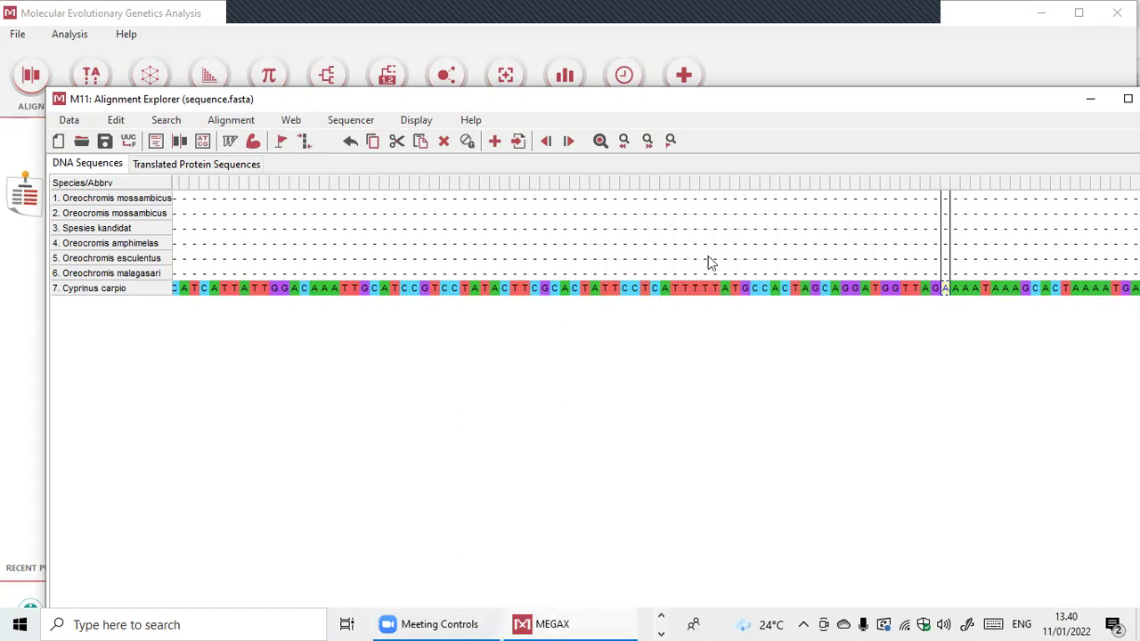
# Maximize the Alignment Explorer and examine the gaps at both ends of the aligned sequences
pyautogui.doubleClick(494, 105)
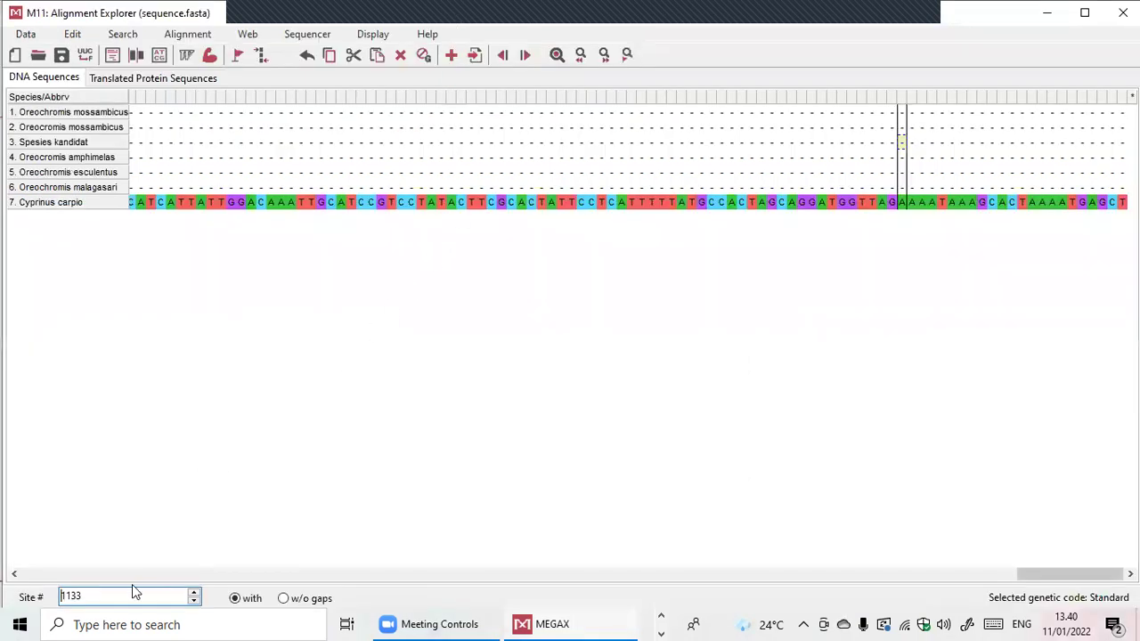
pyautogui.click(456, 547)
pyautogui.click(884, 574)
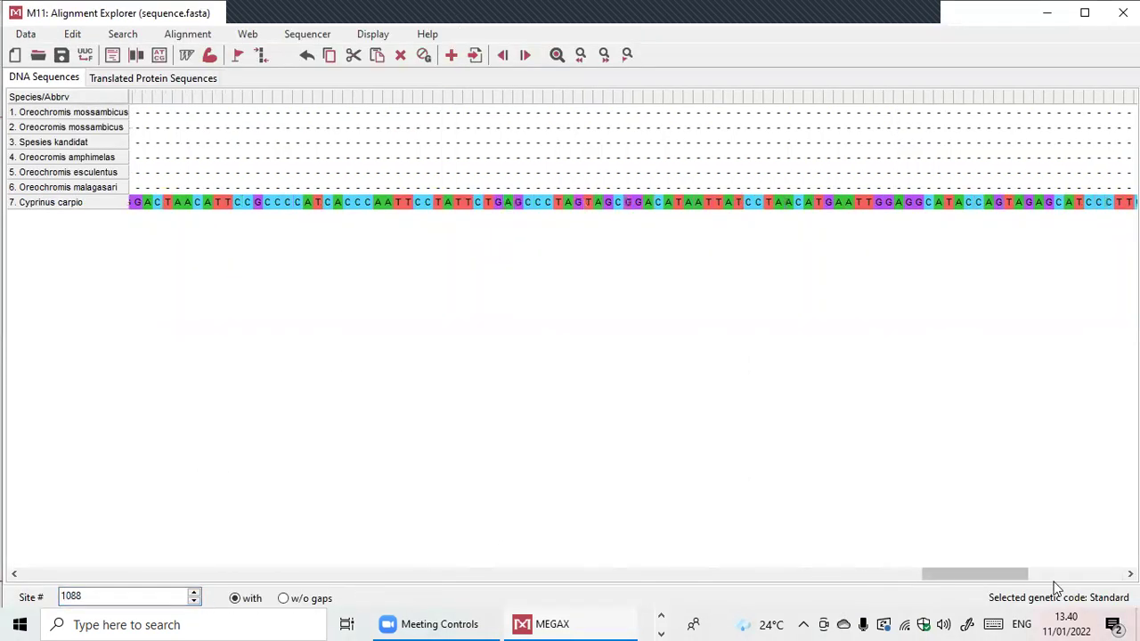
pyautogui.moveTo(928, 575); pyautogui.dragTo(116, 534)
pyautogui.moveTo(189, 576); pyautogui.dragTo(264, 382)
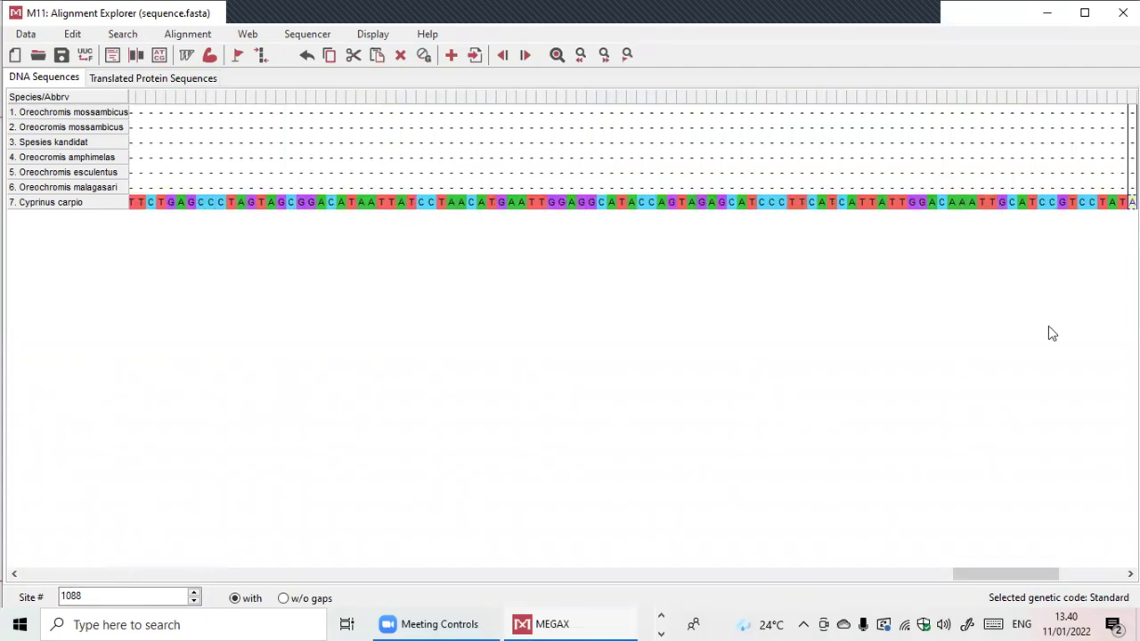
pyautogui.moveTo(964, 571); pyautogui.dragTo(8, 571)
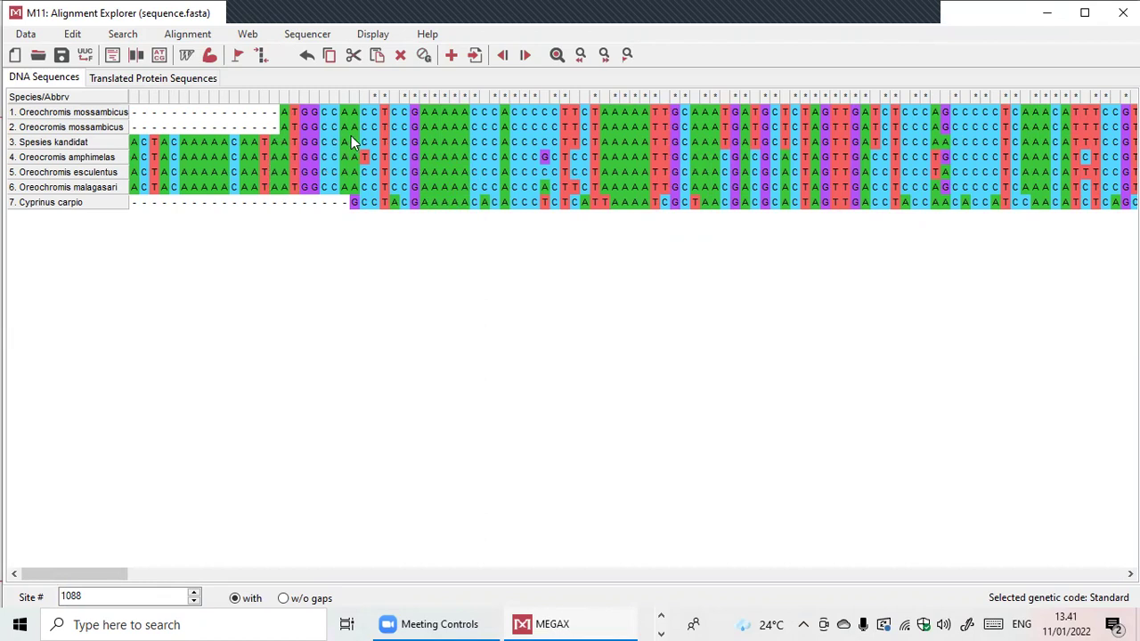
pyautogui.press('End')
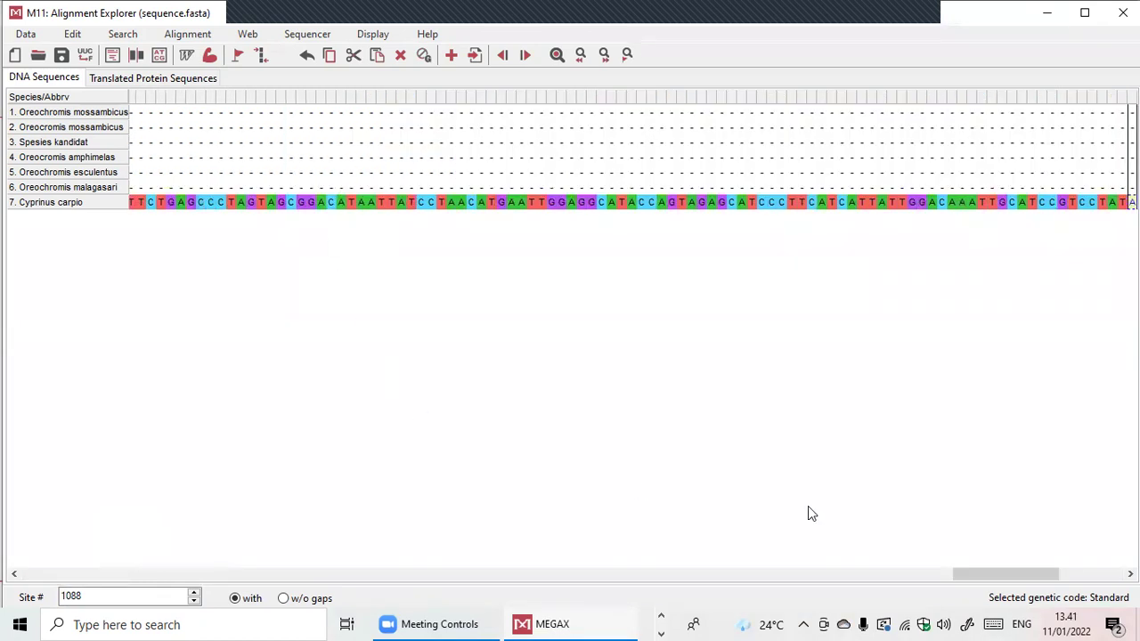
pyautogui.moveTo(1019, 576); pyautogui.dragTo(88, 573)
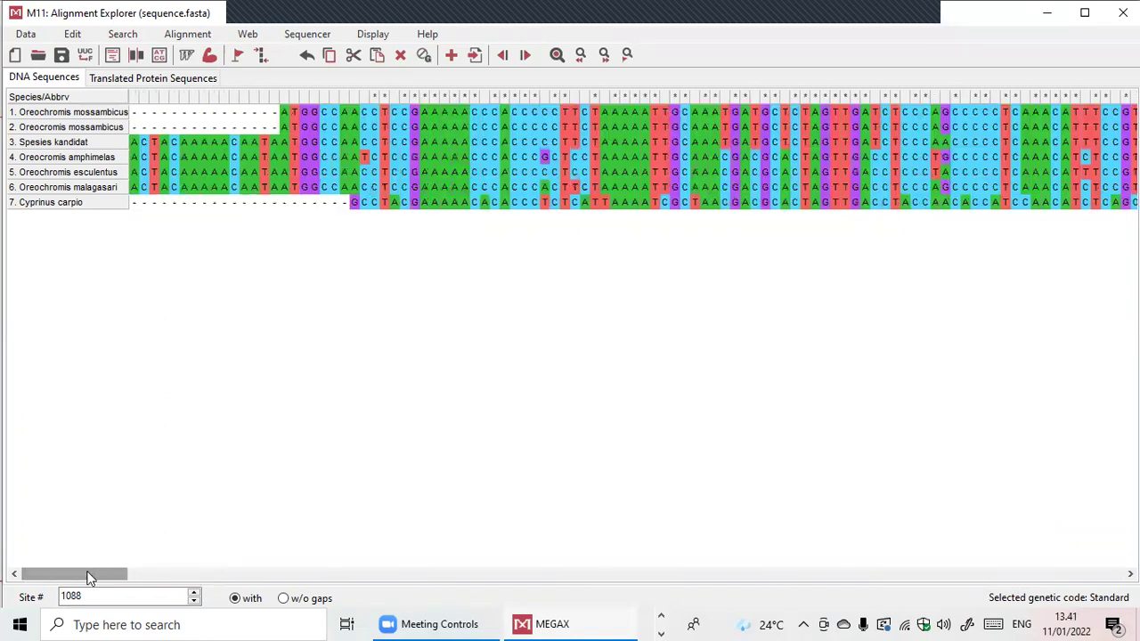
# Select site 22, just before the first Cyprinus carpio base, across all sequences and check the region following it
pyautogui.click(345, 112)
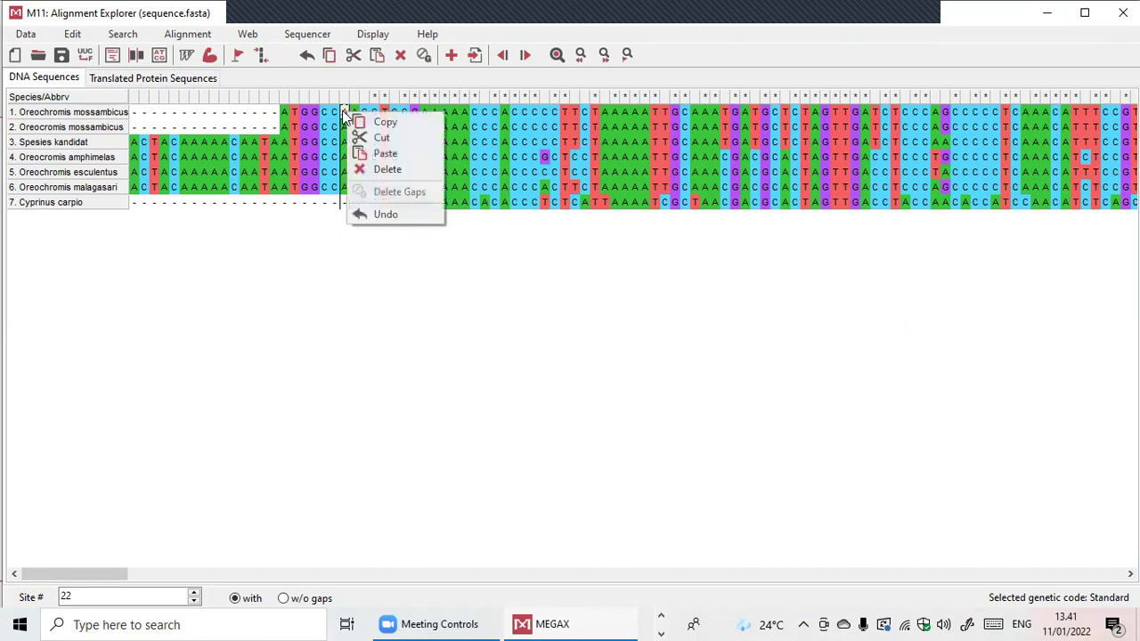
pyautogui.click(343, 113)
pyautogui.moveTo(342, 111); pyautogui.dragTo(343, 204)
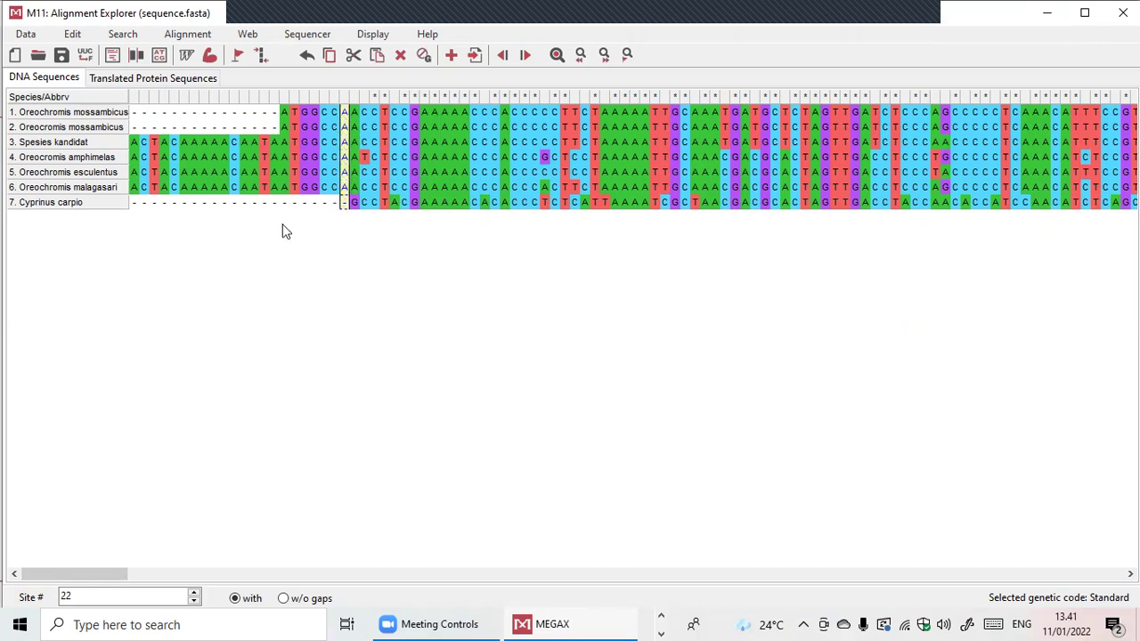
pyautogui.click(786, 580)
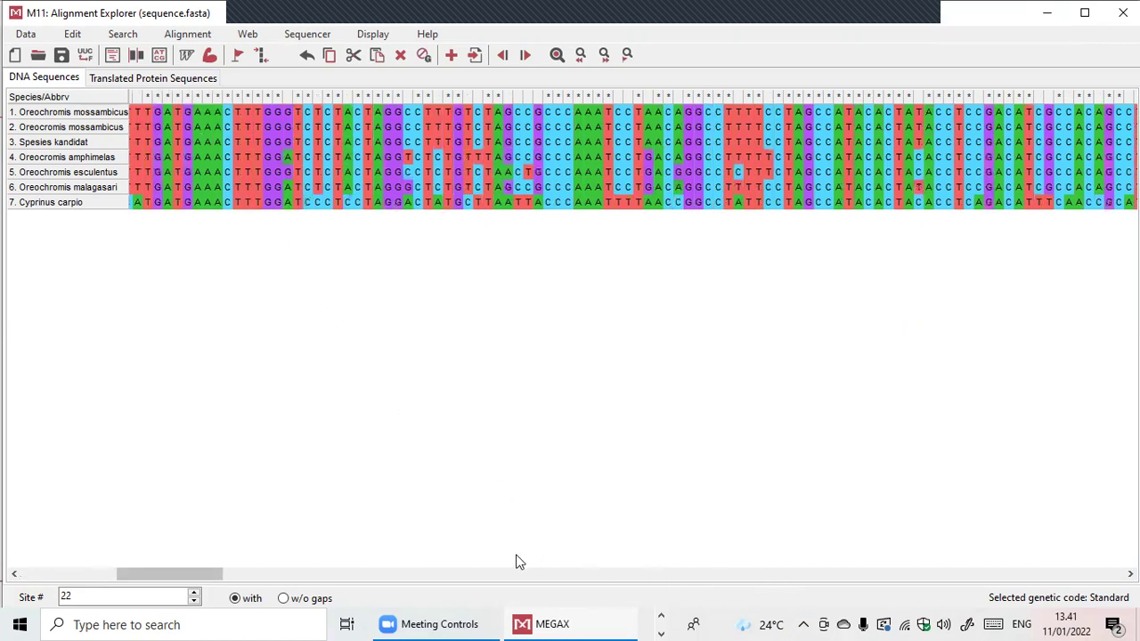
pyautogui.click(916, 575)
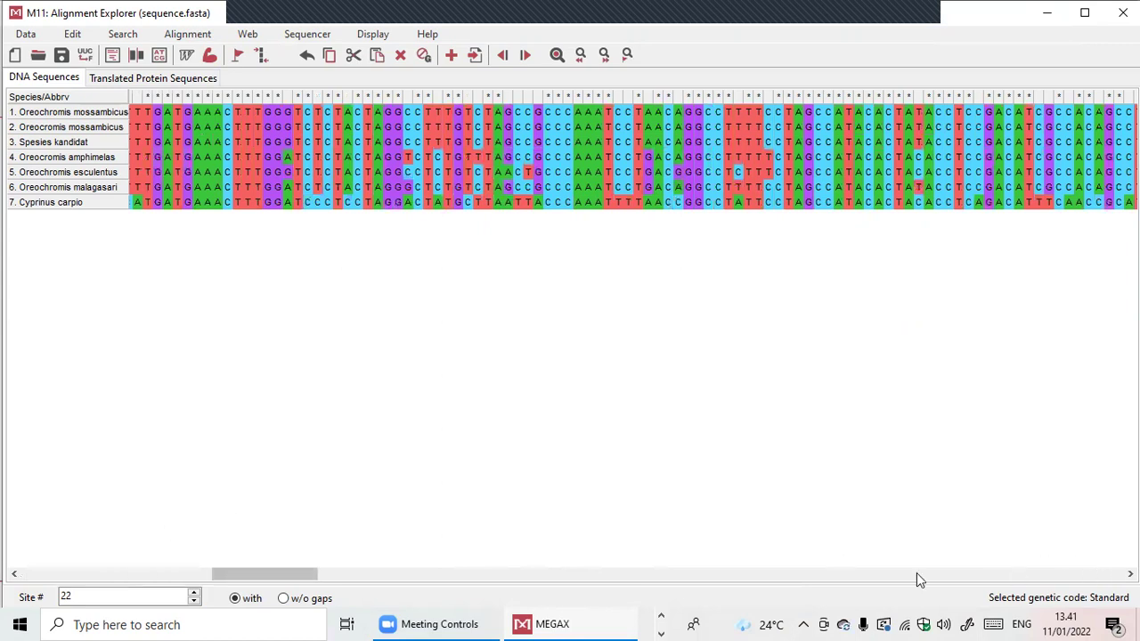
pyautogui.click(169, 575)
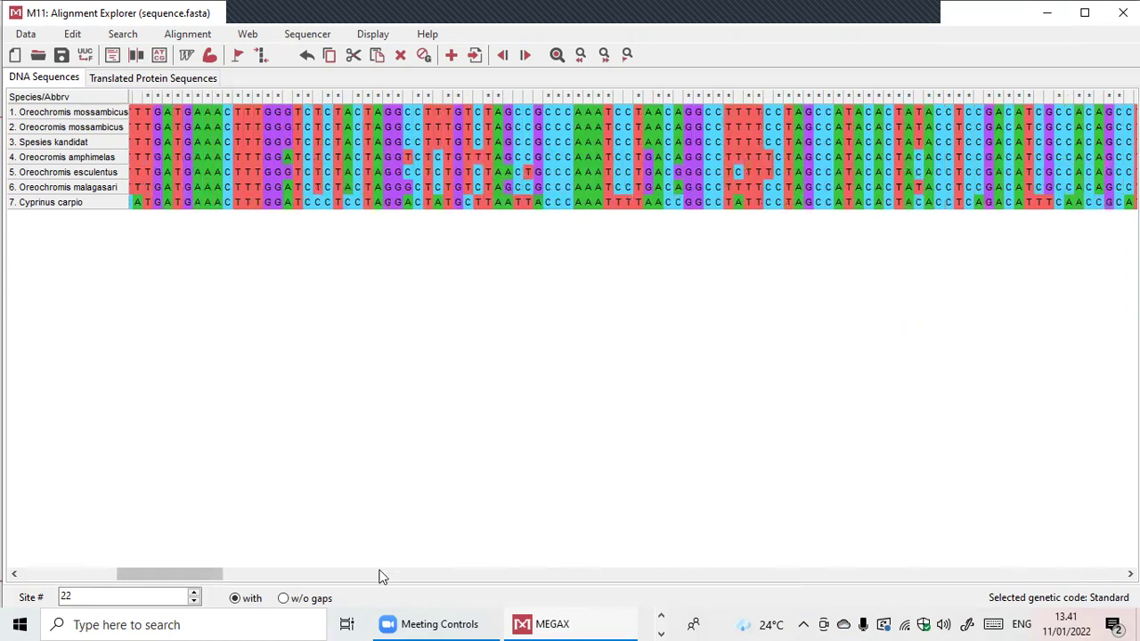
pyautogui.moveTo(177, 574); pyautogui.dragTo(35, 556)
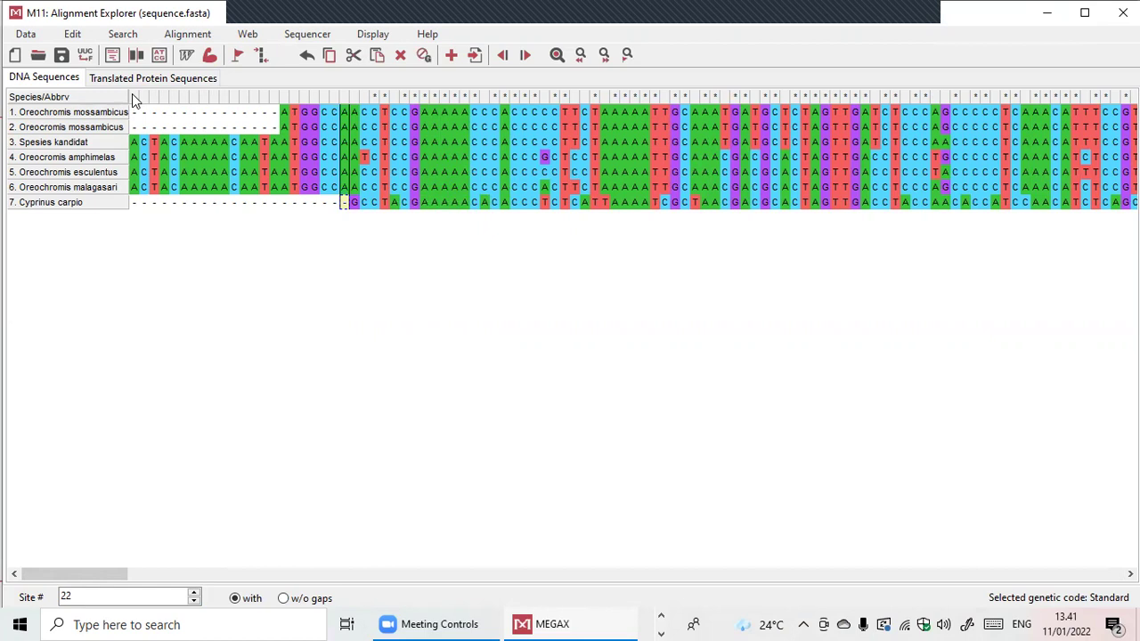
# Insert three A bases into the Cyprinus carpio sequence, starting at site 22
pyautogui.press('space')
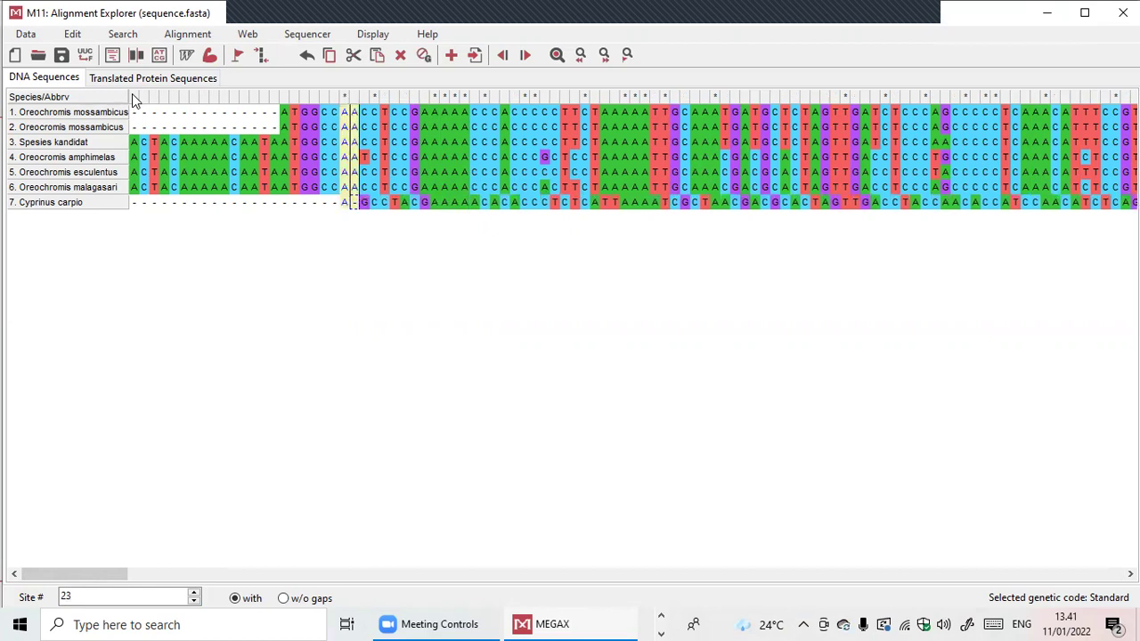
pyautogui.press('space')
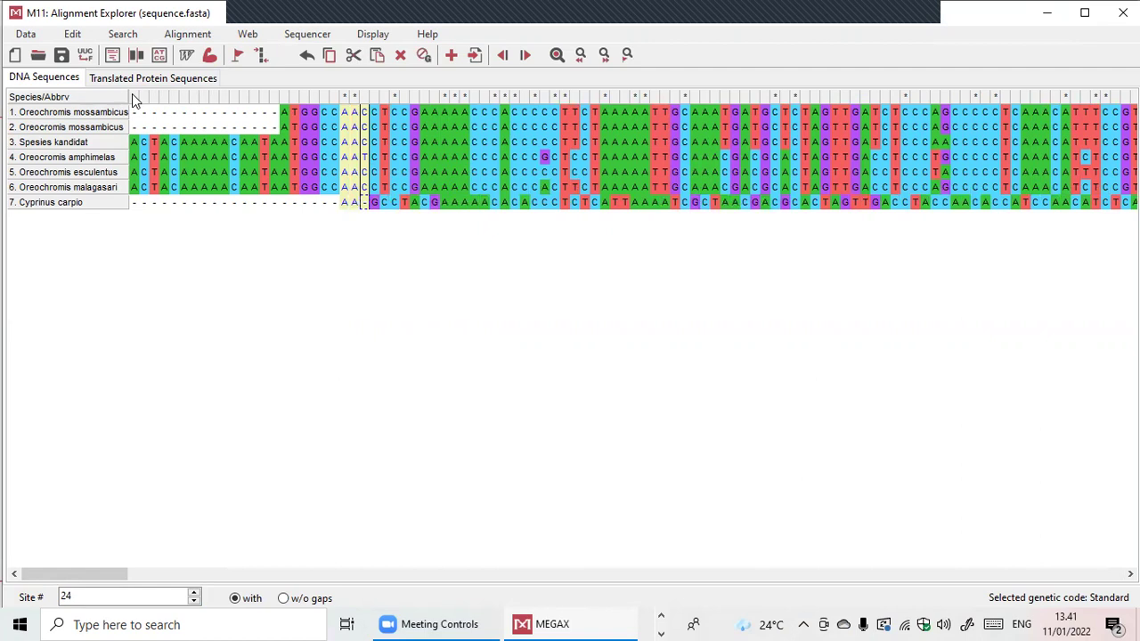
pyautogui.press('space')
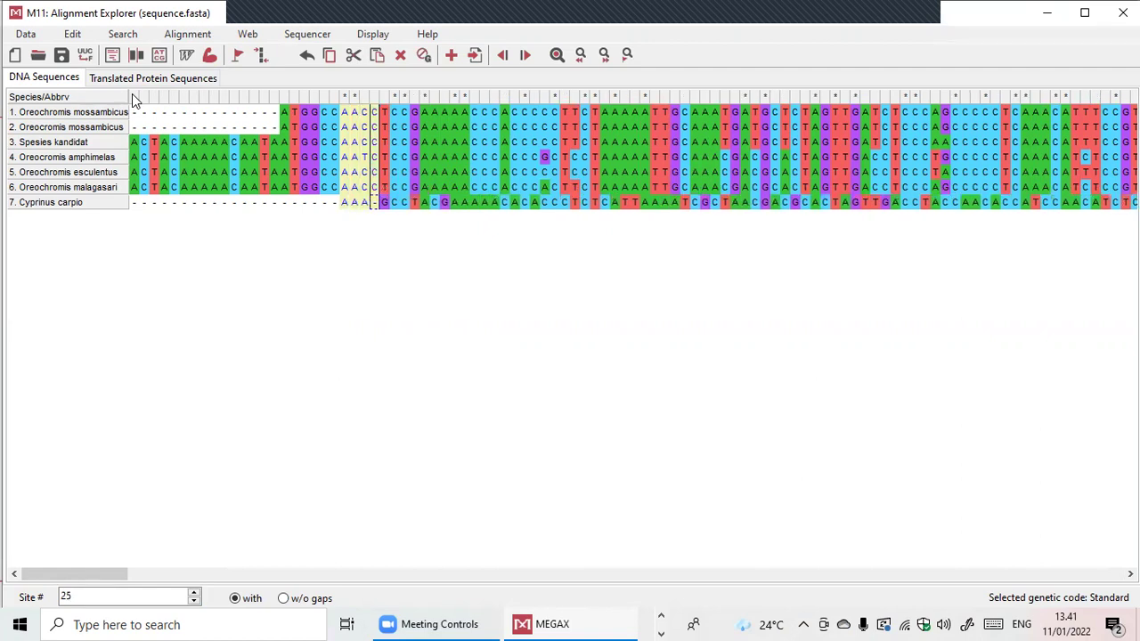
pyautogui.click(374, 156)
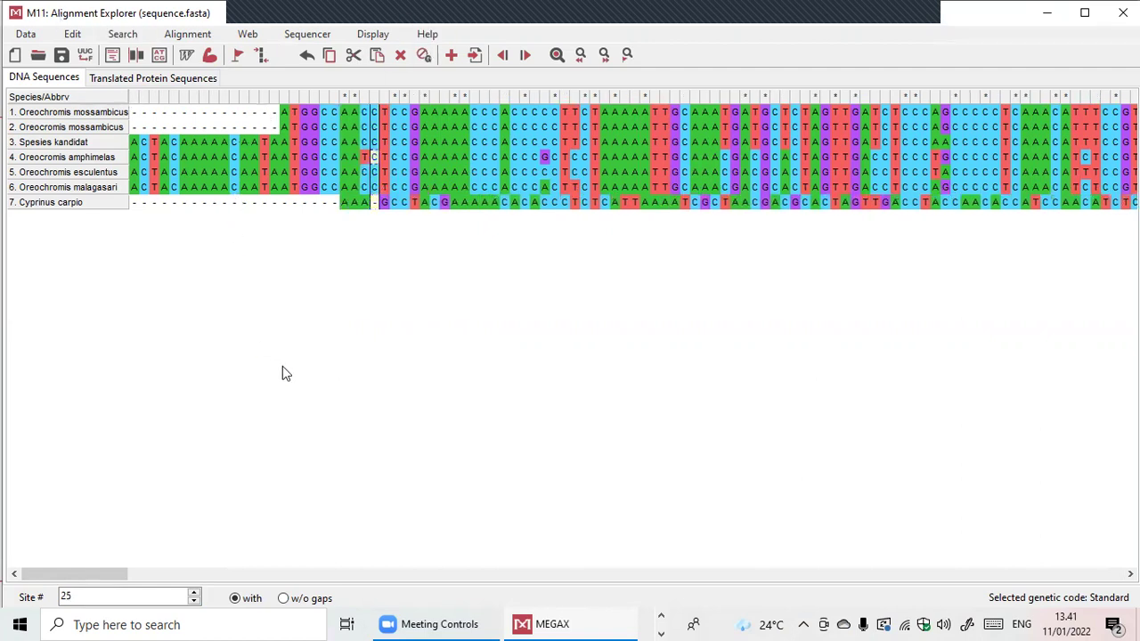
pyautogui.press('Left')
pyautogui.press('Left')
pyautogui.press('Left')
pyautogui.press('Left')
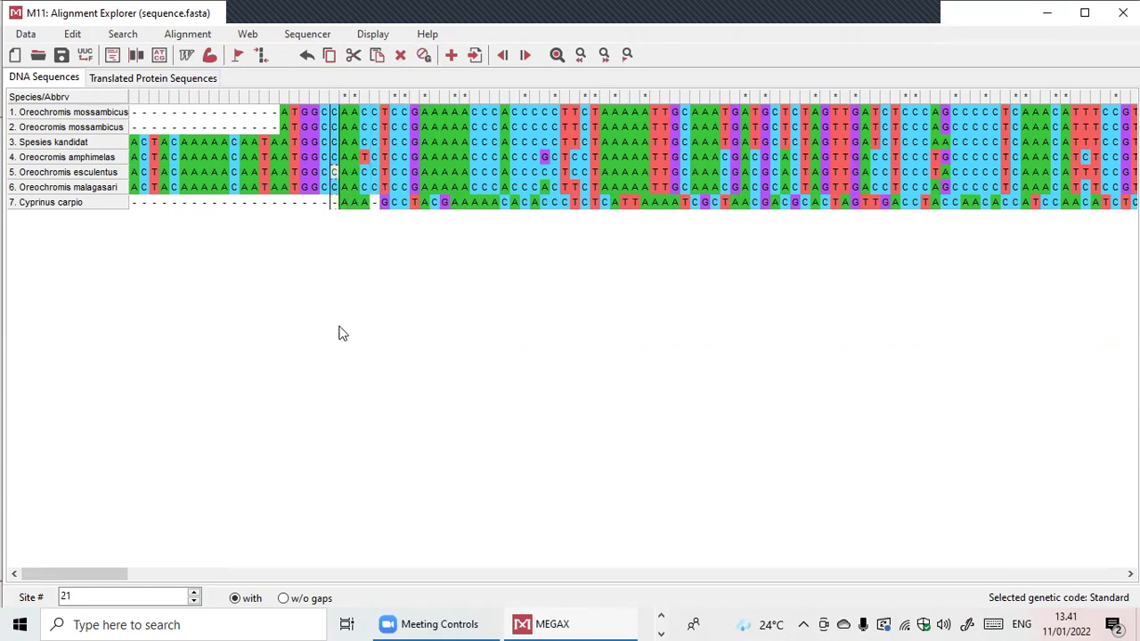
pyautogui.click(452, 285)
pyautogui.click(542, 266)
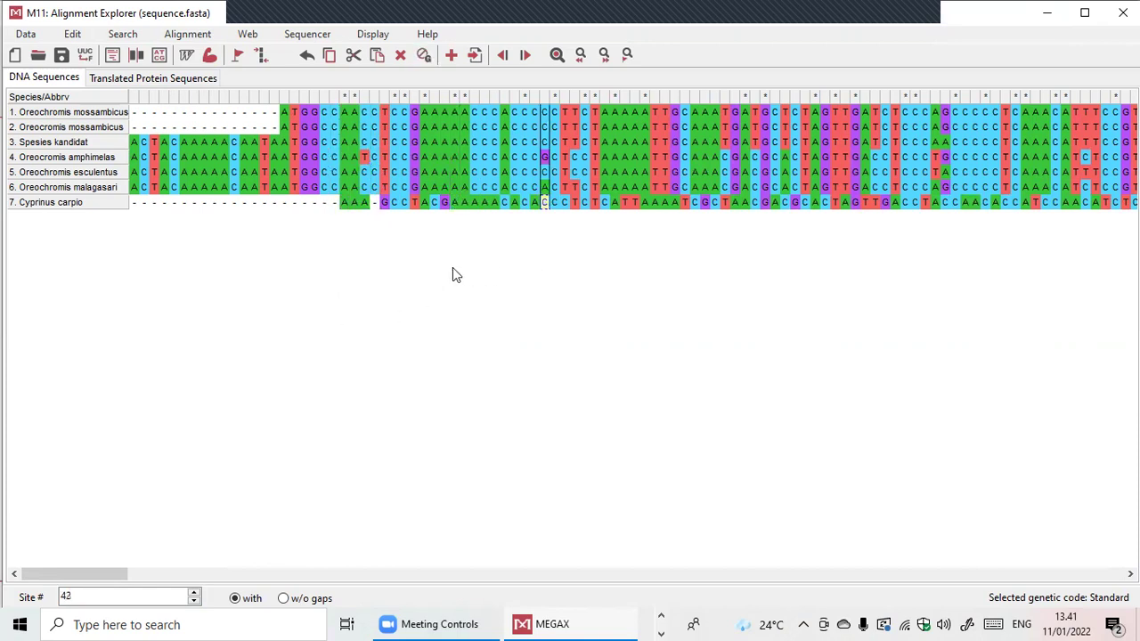
# Select site 25, the Cyprinus carpio gap column, across all seven sequences, and open the editing options for the first Oreochromis mossambicus sequence
pyautogui.click(375, 108)
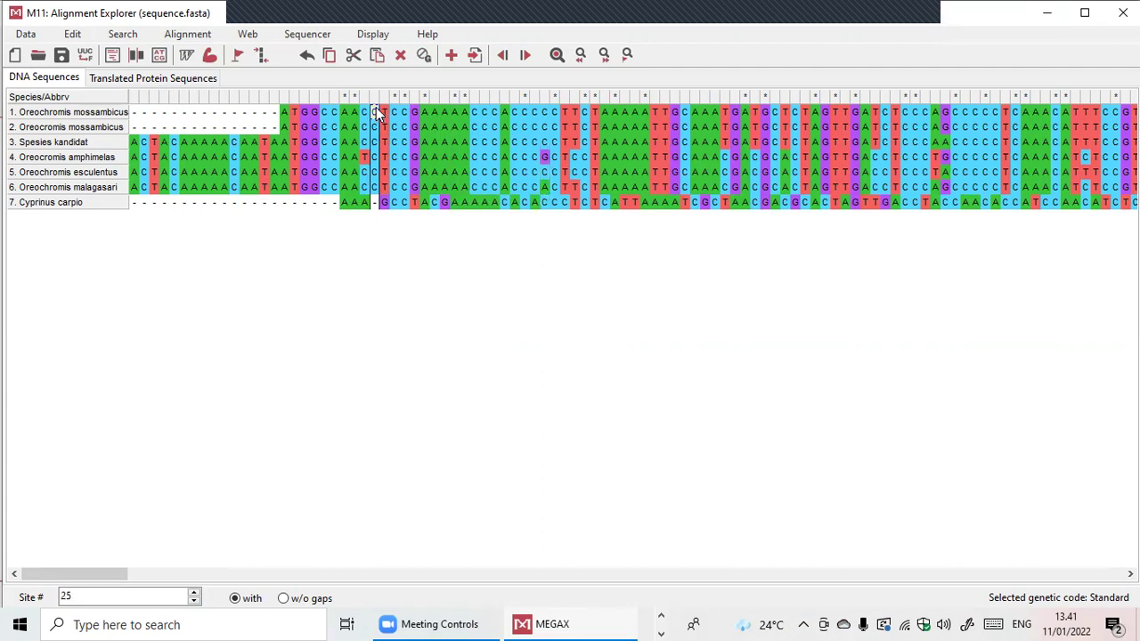
pyautogui.rightClick(375, 108)
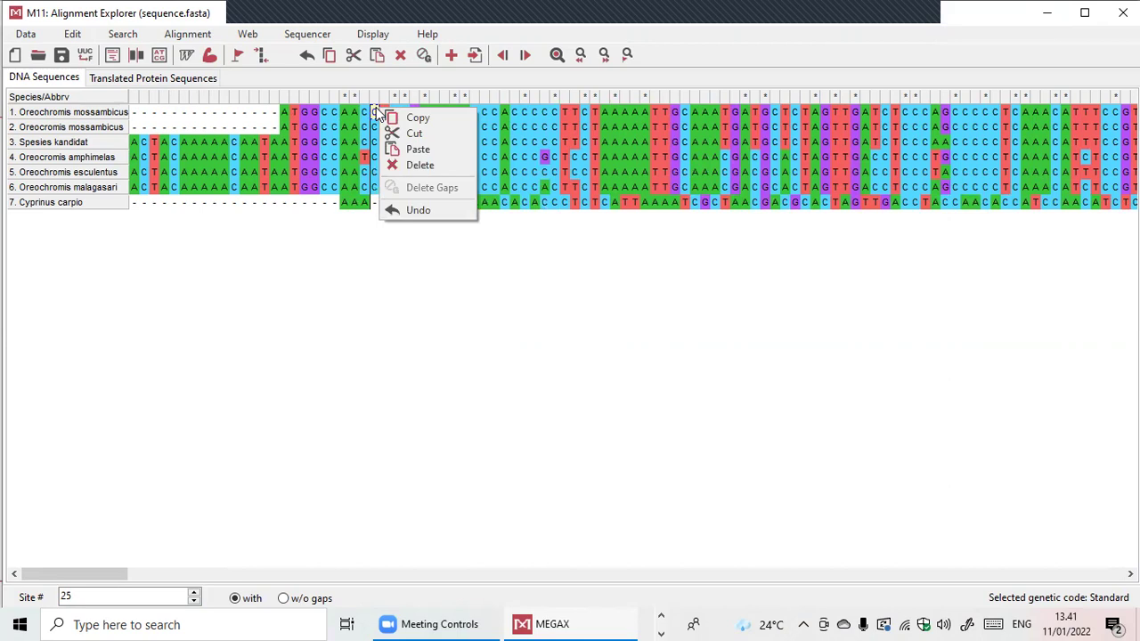
pyautogui.moveTo(374, 108); pyautogui.dragTo(379, 205)
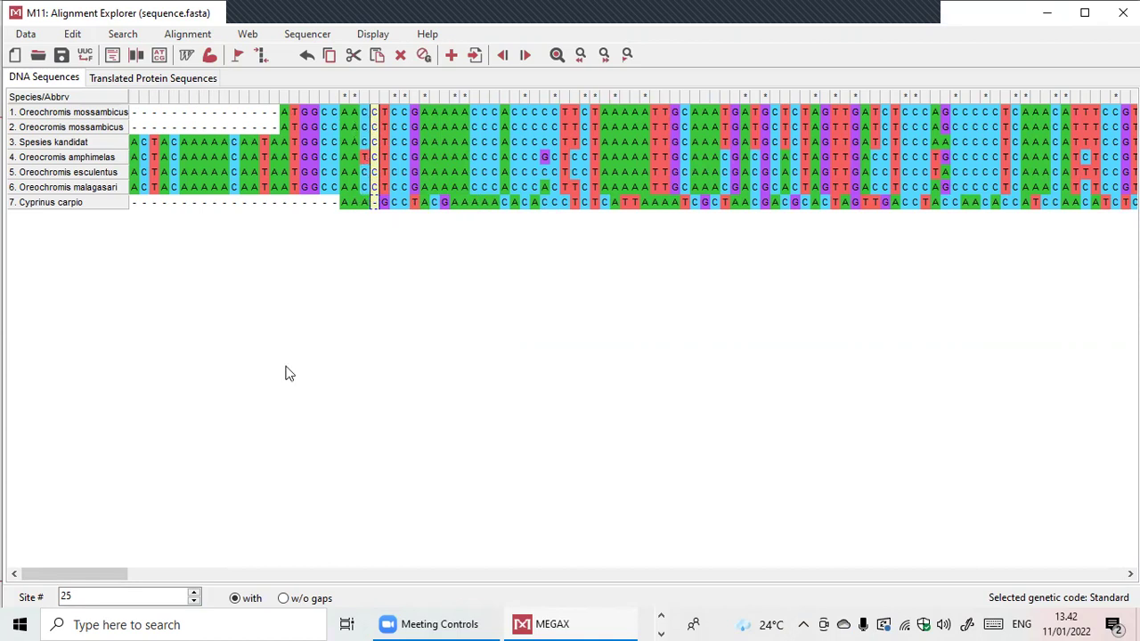
pyautogui.rightClick(133, 112)
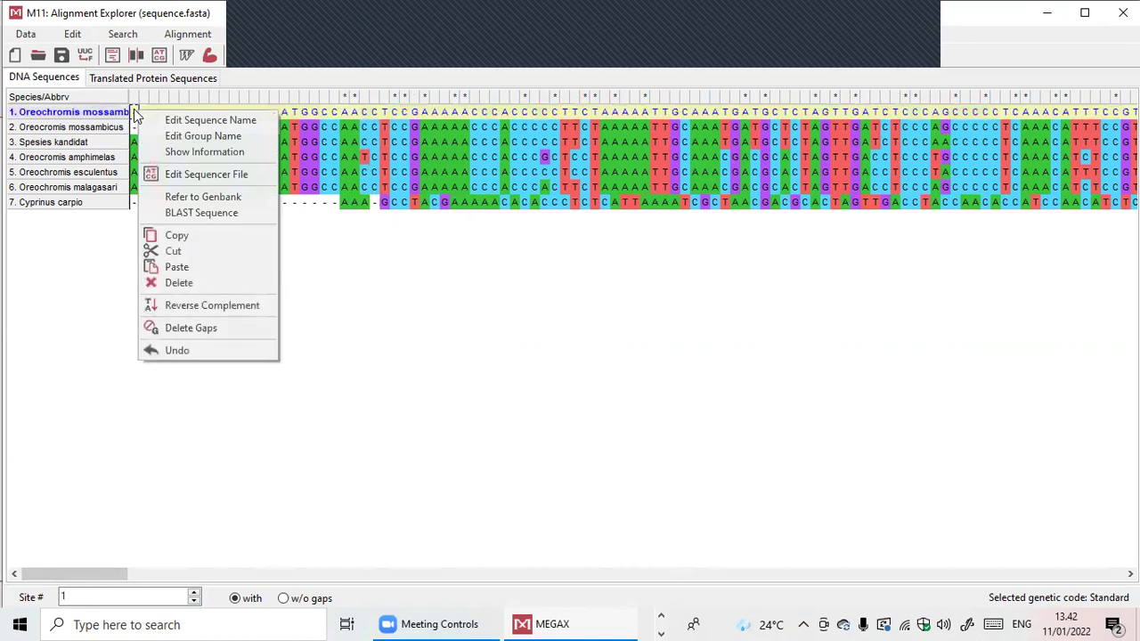
pyautogui.click(344, 202)
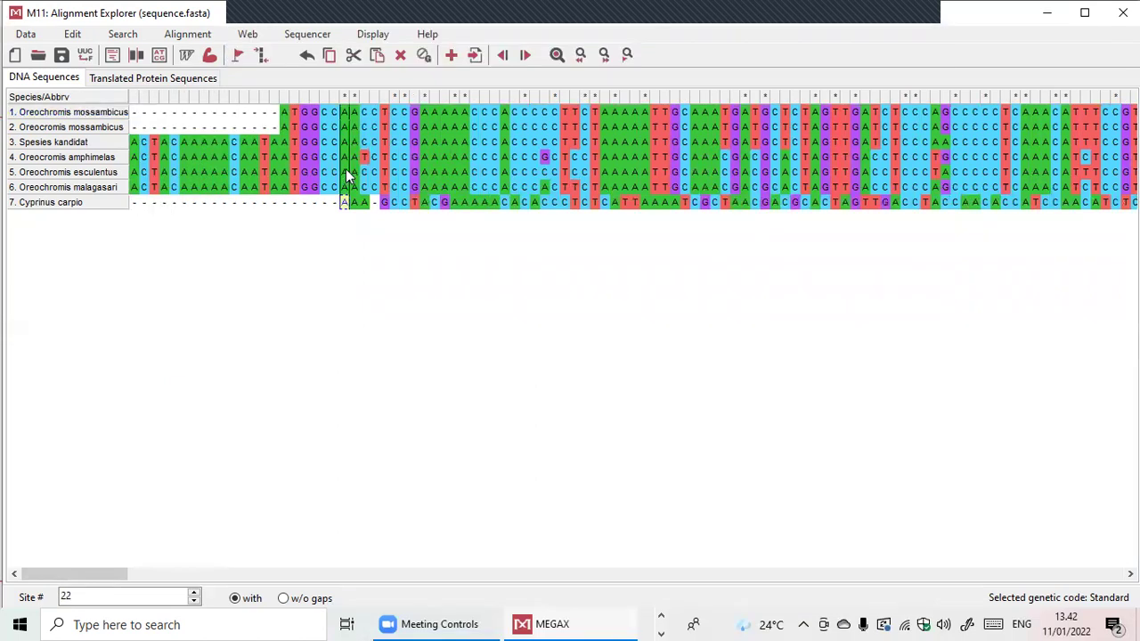
pyautogui.click(375, 188)
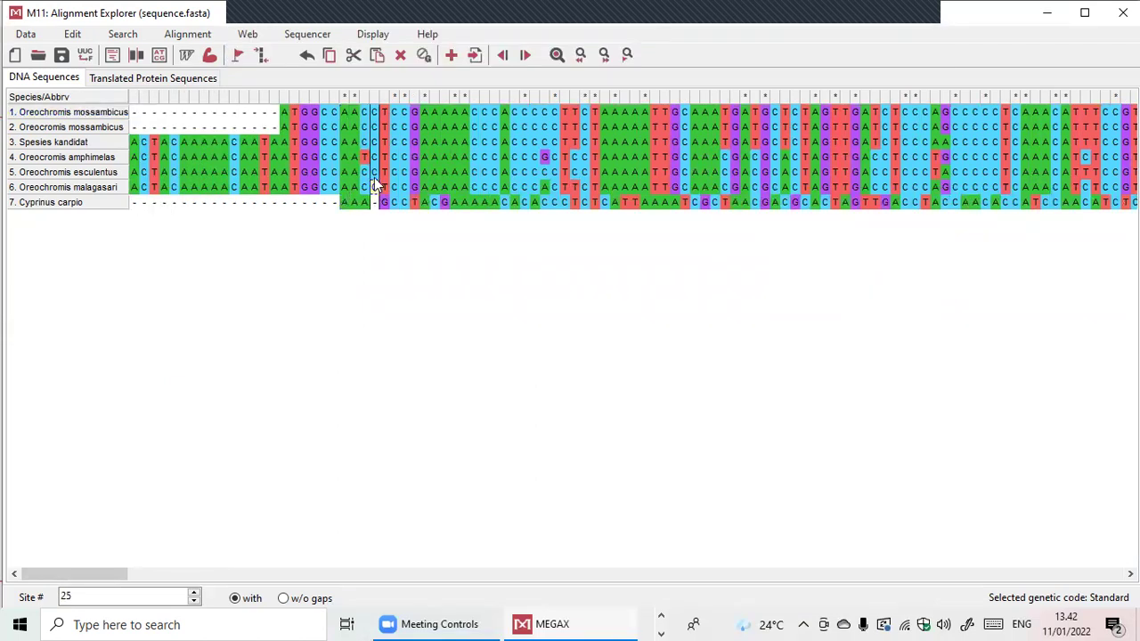
pyautogui.rightClick(372, 112)
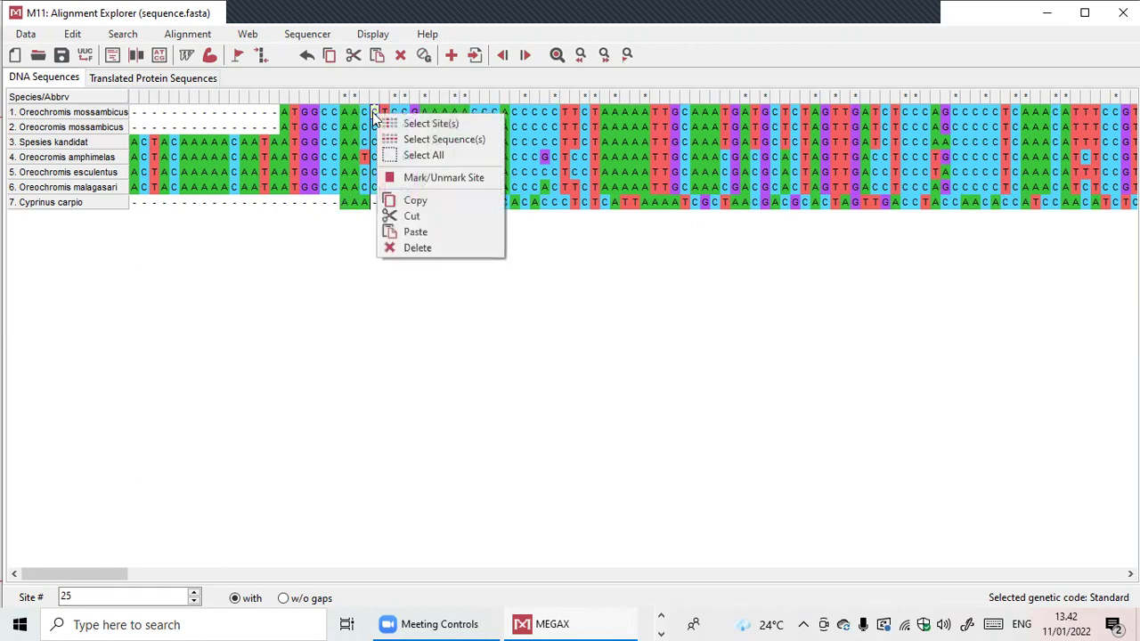
pyautogui.click(367, 265)
pyautogui.click(376, 200)
pyautogui.press('space')
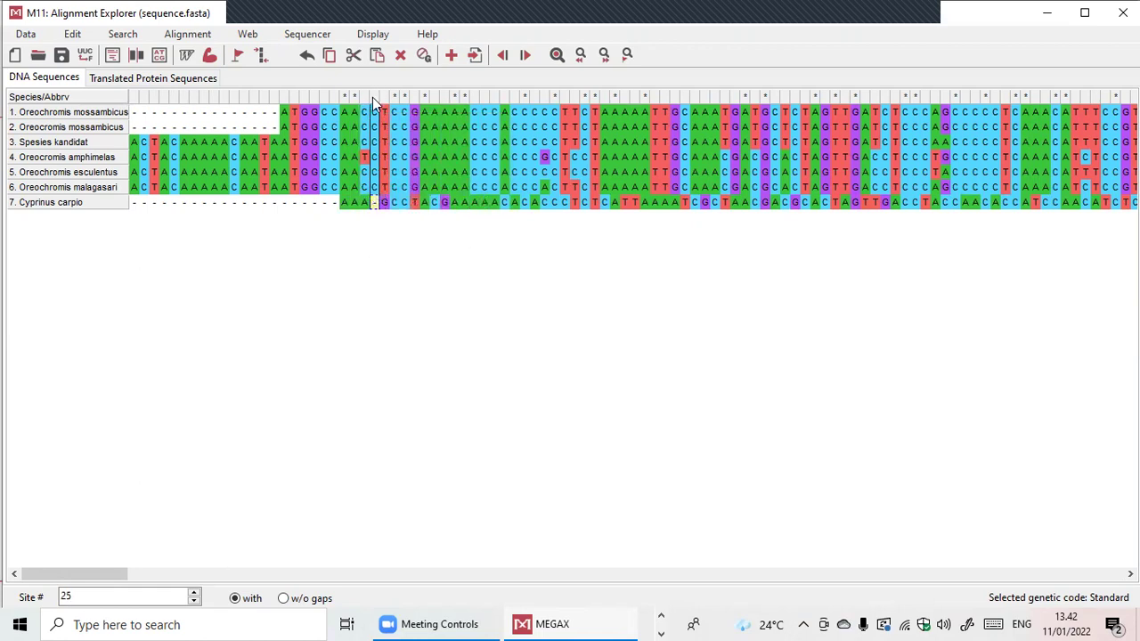
# Delete sites 1 through 25 from all seven sequences to trim the uneven start of the alignment
pyautogui.click(372, 98)
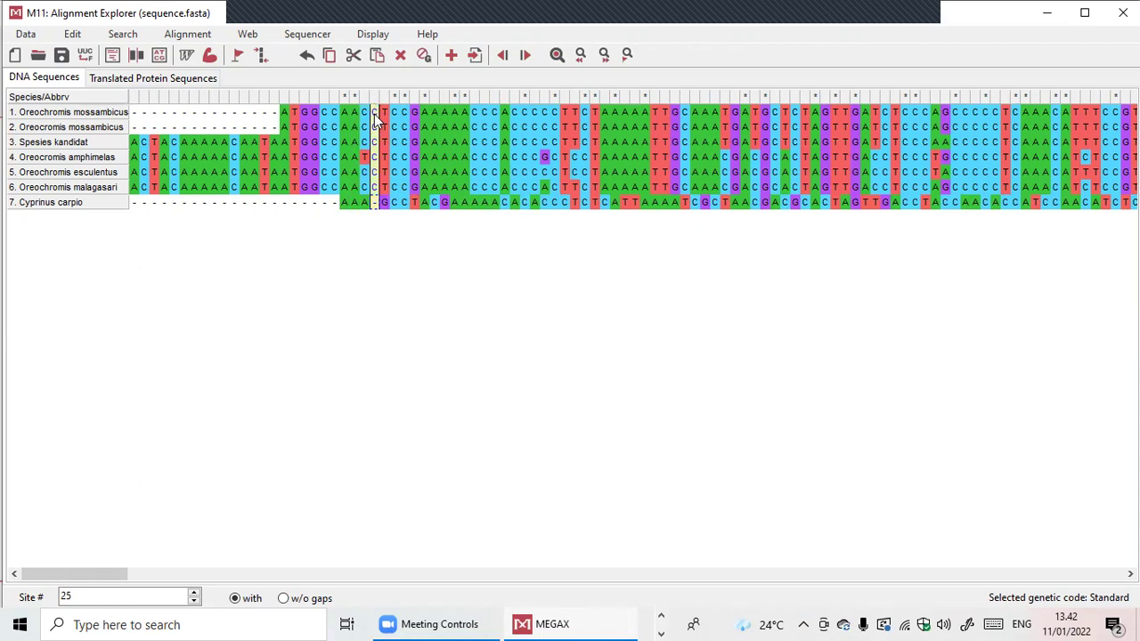
pyautogui.moveTo(172, 578); pyautogui.dragTo(307, 577)
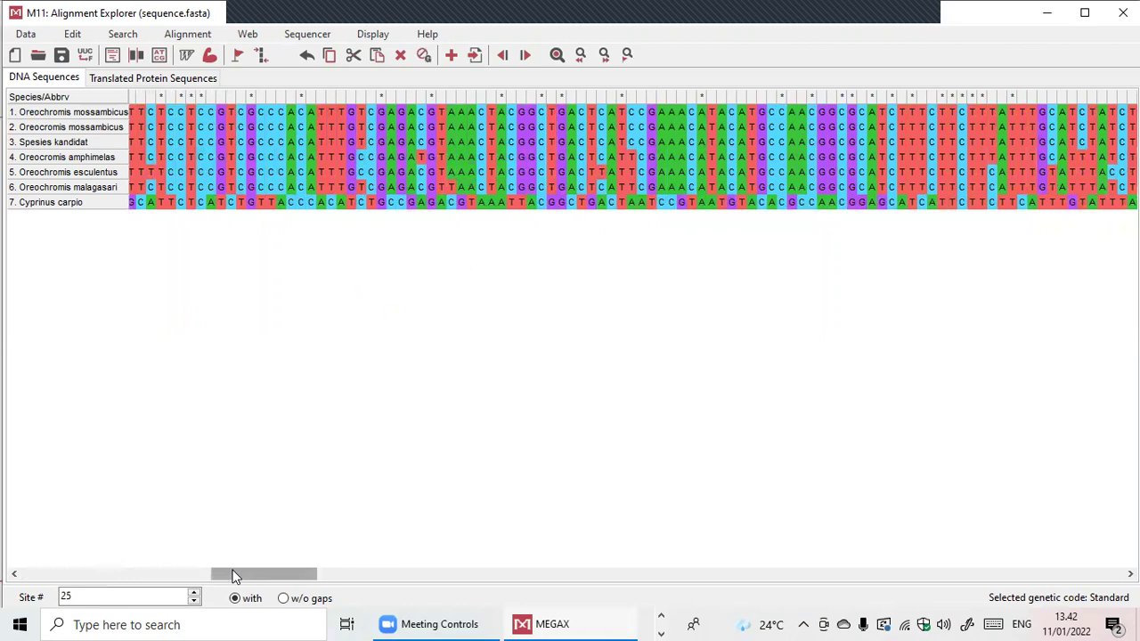
pyautogui.moveTo(235, 576); pyautogui.dragTo(124, 575)
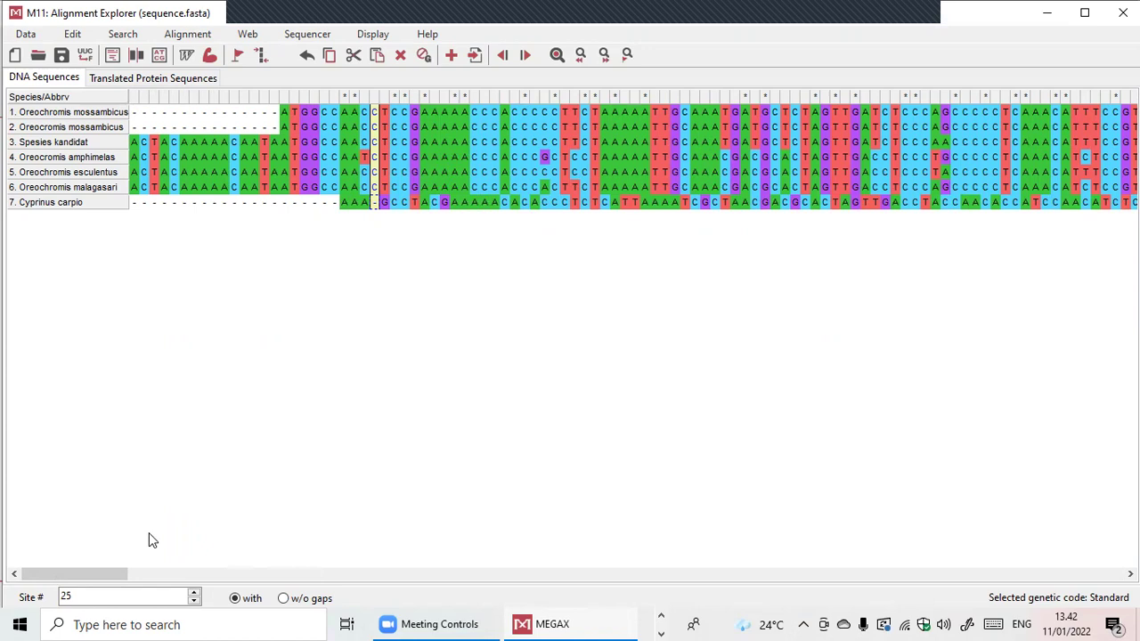
pyautogui.keyDown('shift'); pyautogui.click(135, 96); pyautogui.keyUp('shift')
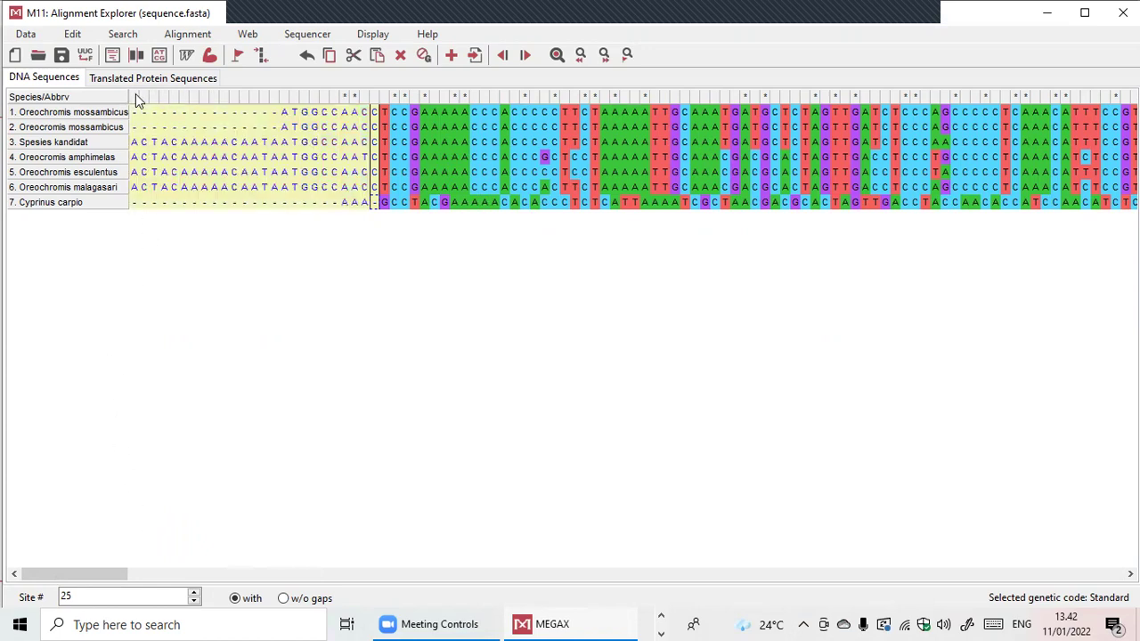
pyautogui.rightClick(291, 120)
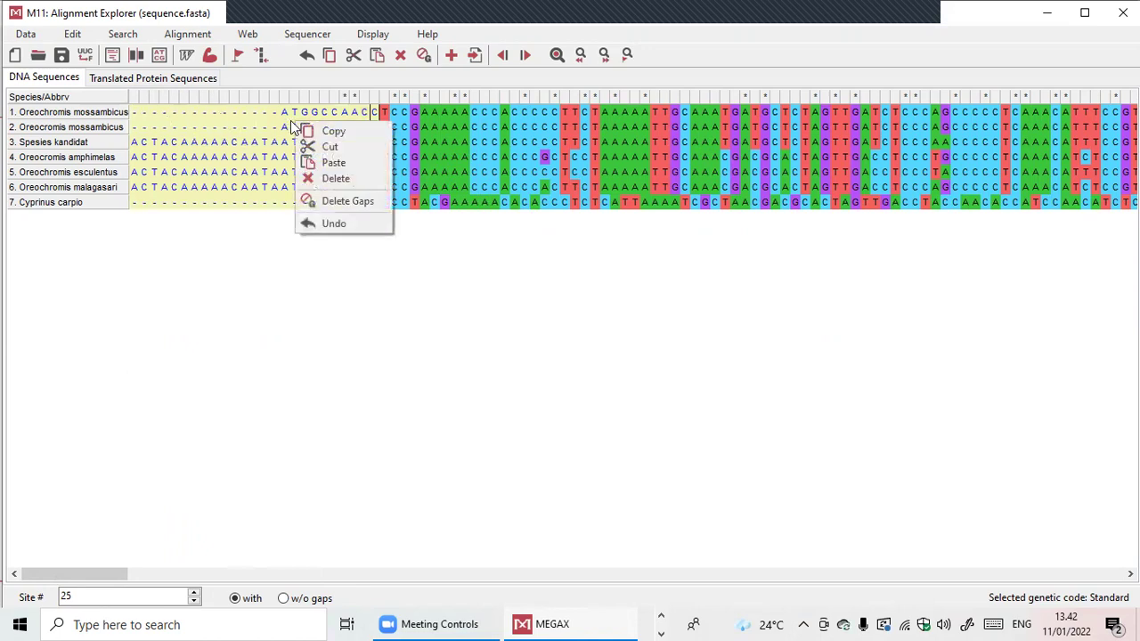
pyautogui.click(322, 179)
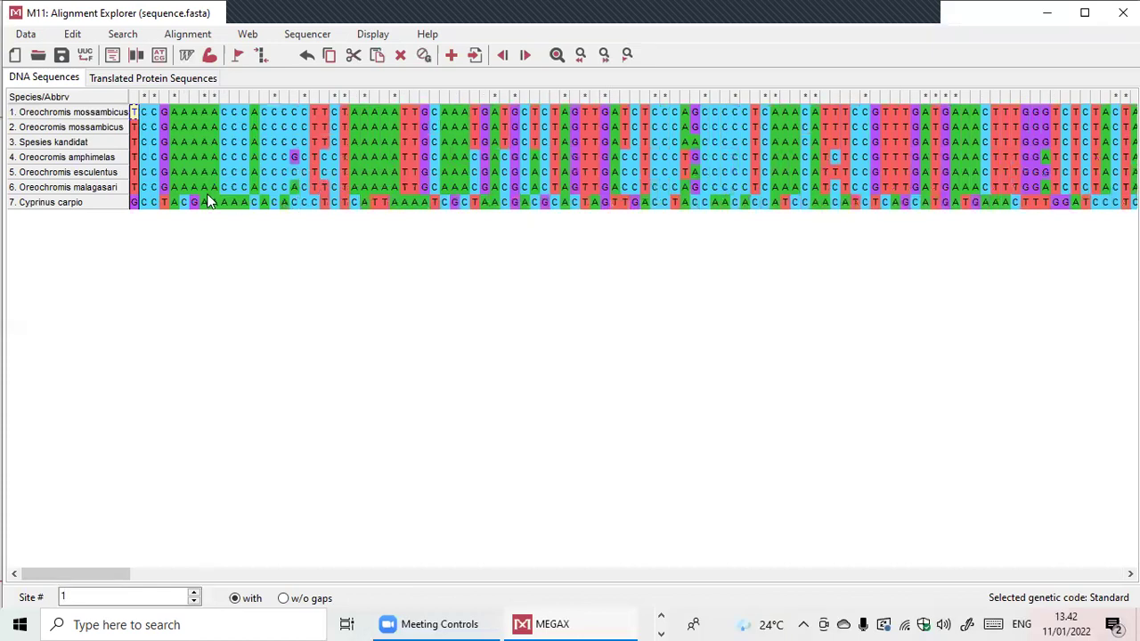
pyautogui.press('Up')
pyautogui.press('Up')
pyautogui.press('Up')
pyautogui.press('Up')
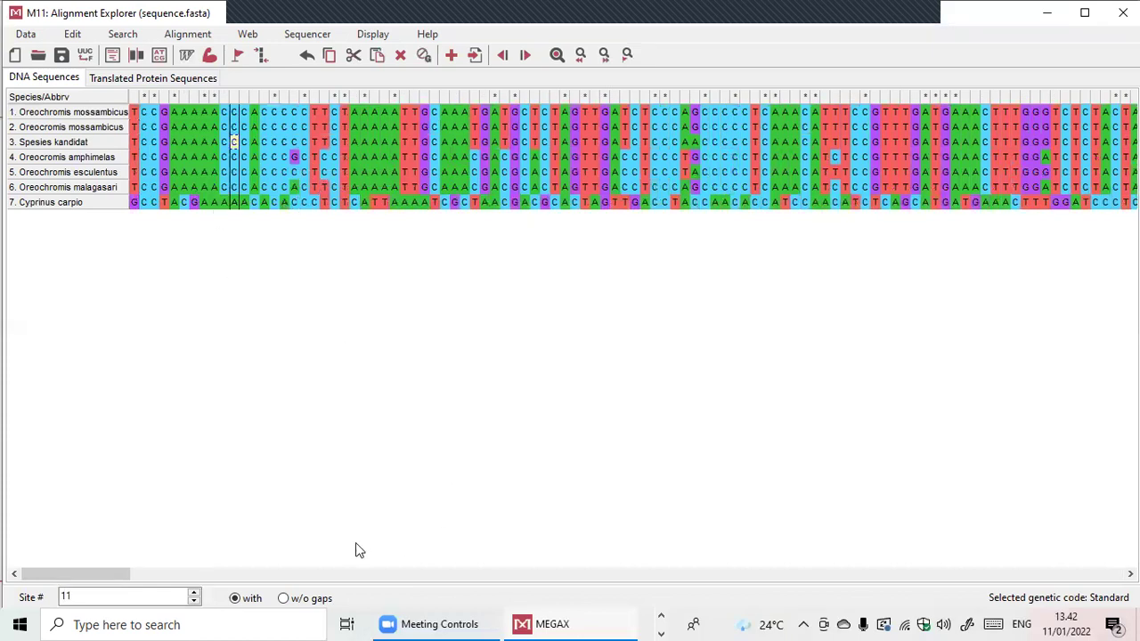
# Delete all sites from 393 to the end of the alignment, where only Cyprinus carpio still has bases
pyautogui.click(563, 577)
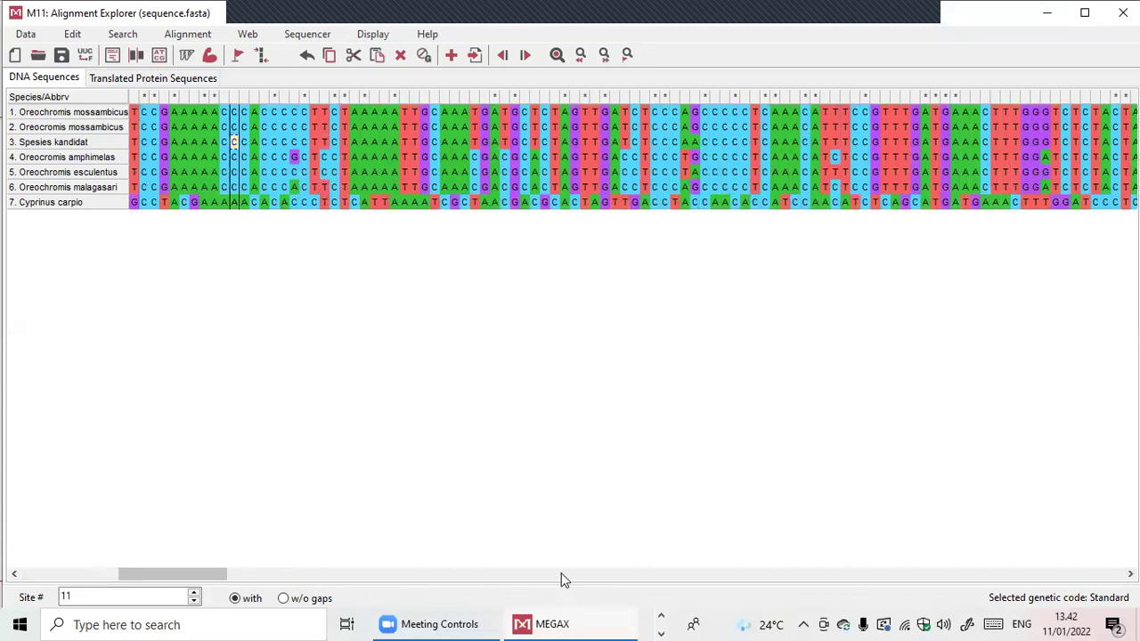
pyautogui.moveTo(173, 573); pyautogui.dragTo(451, 575)
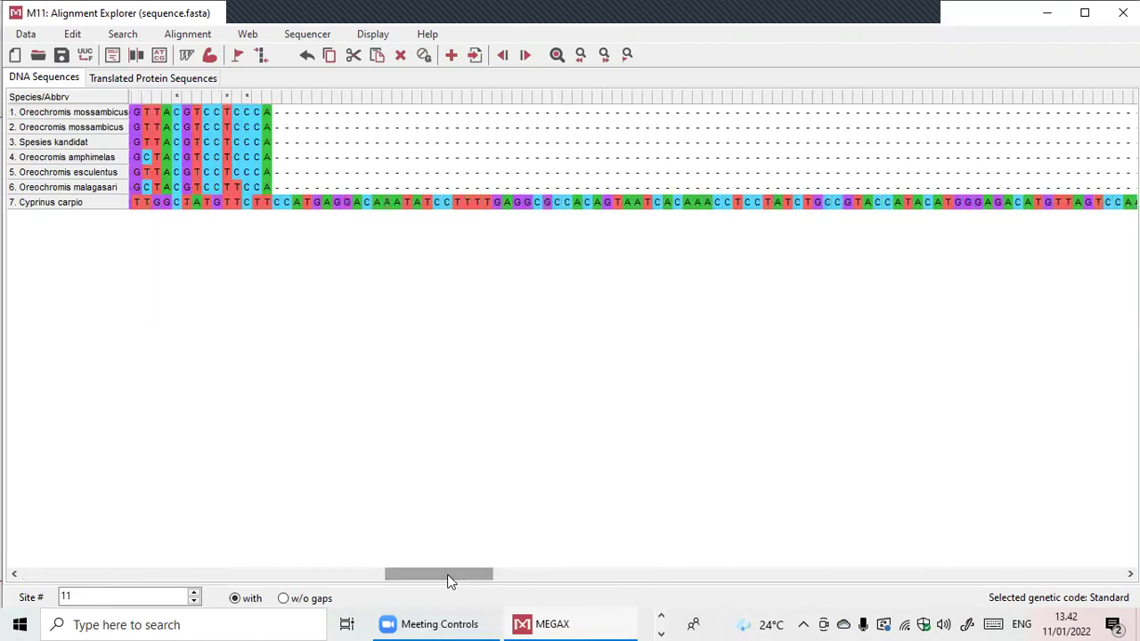
pyautogui.click(277, 113)
pyautogui.click(276, 100)
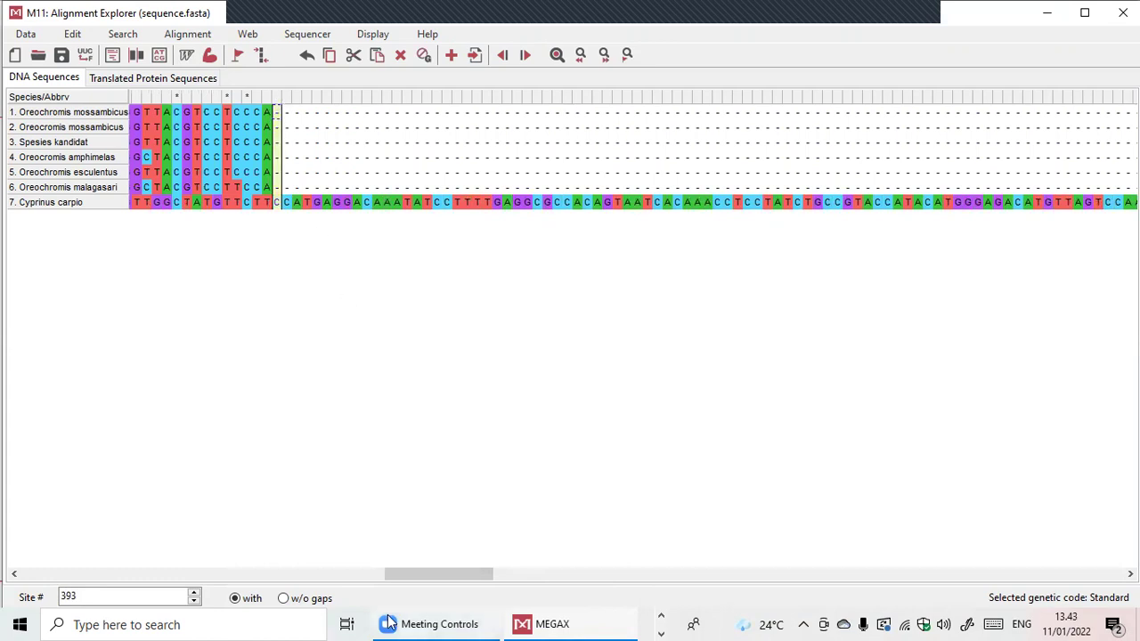
pyautogui.moveTo(422, 582); pyautogui.dragTo(1059, 588)
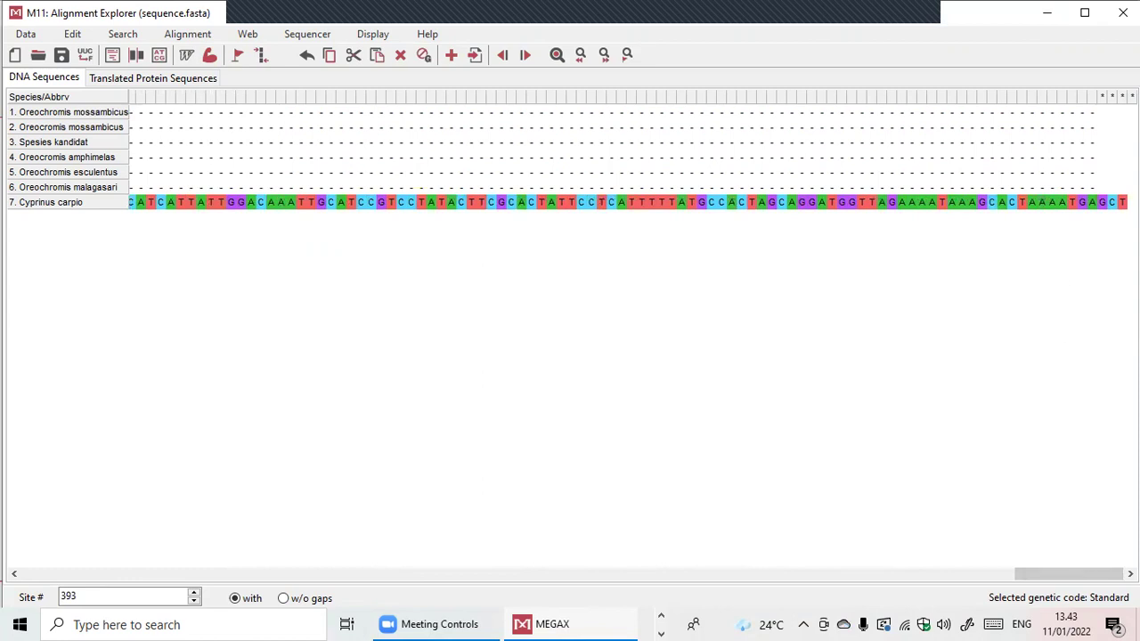
pyautogui.hotkey('ctrl', 'a')
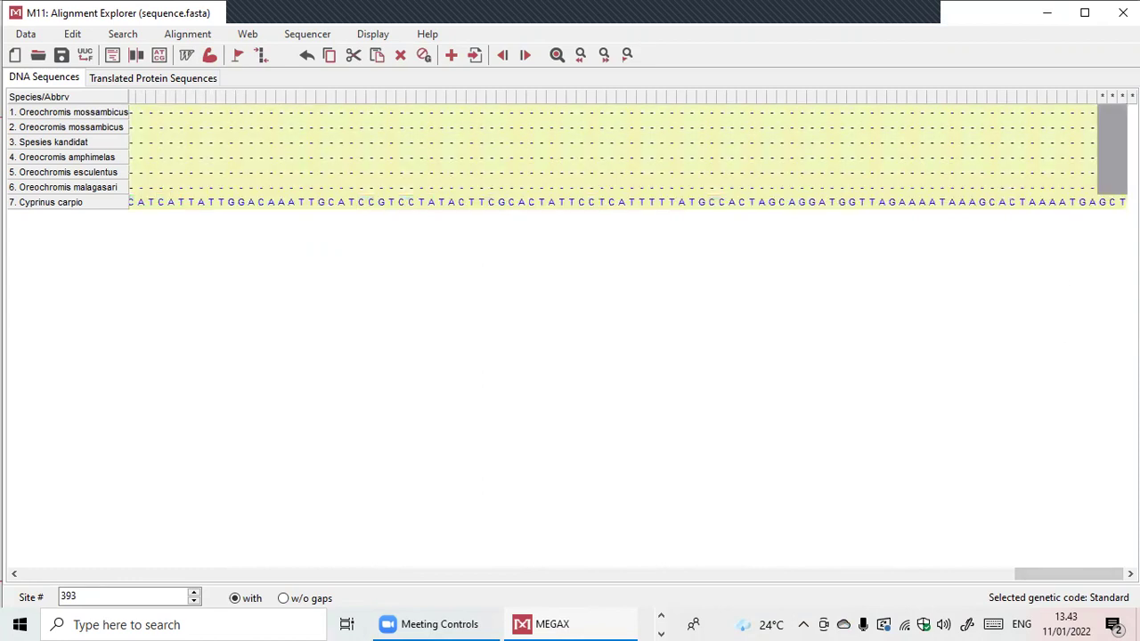
pyautogui.rightClick(841, 169)
pyautogui.click(884, 225)
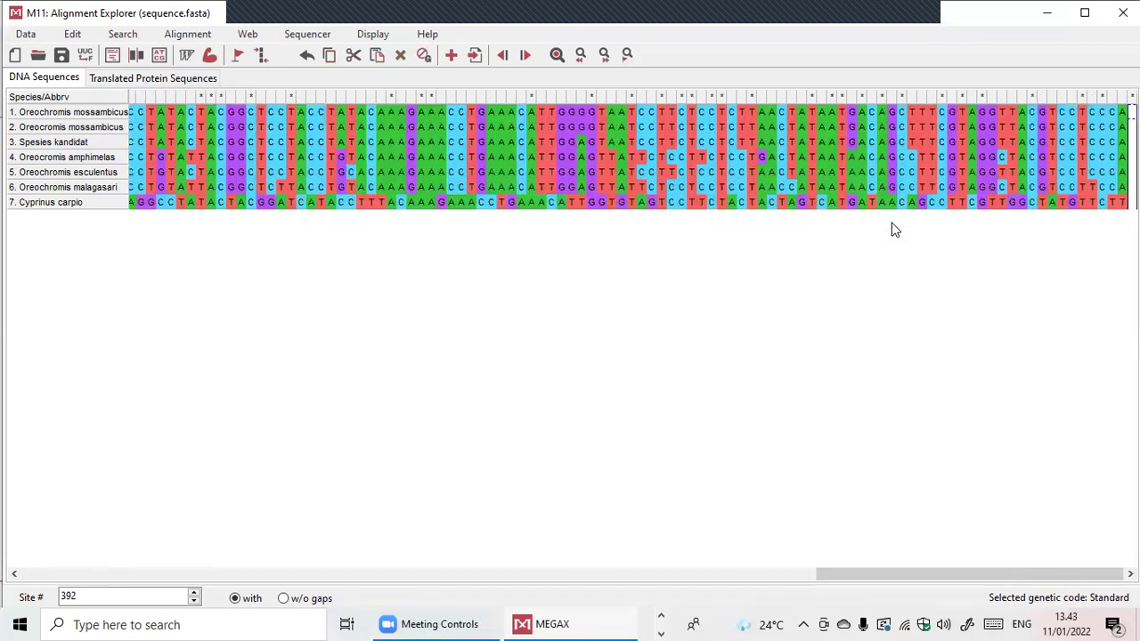
pyautogui.click(712, 381)
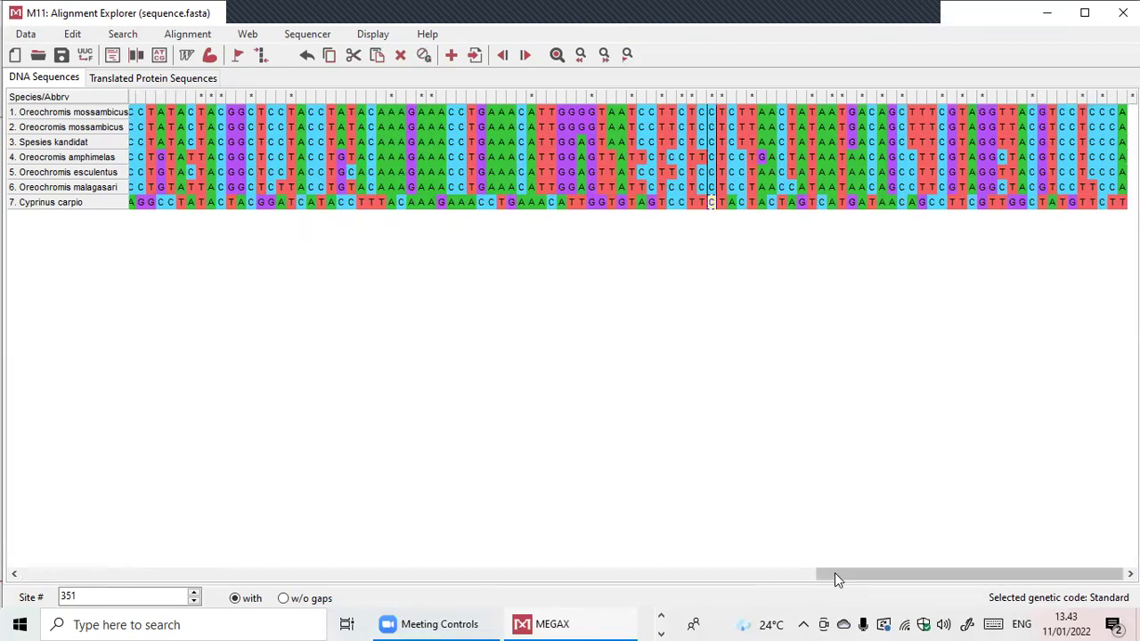
pyautogui.click(663, 574)
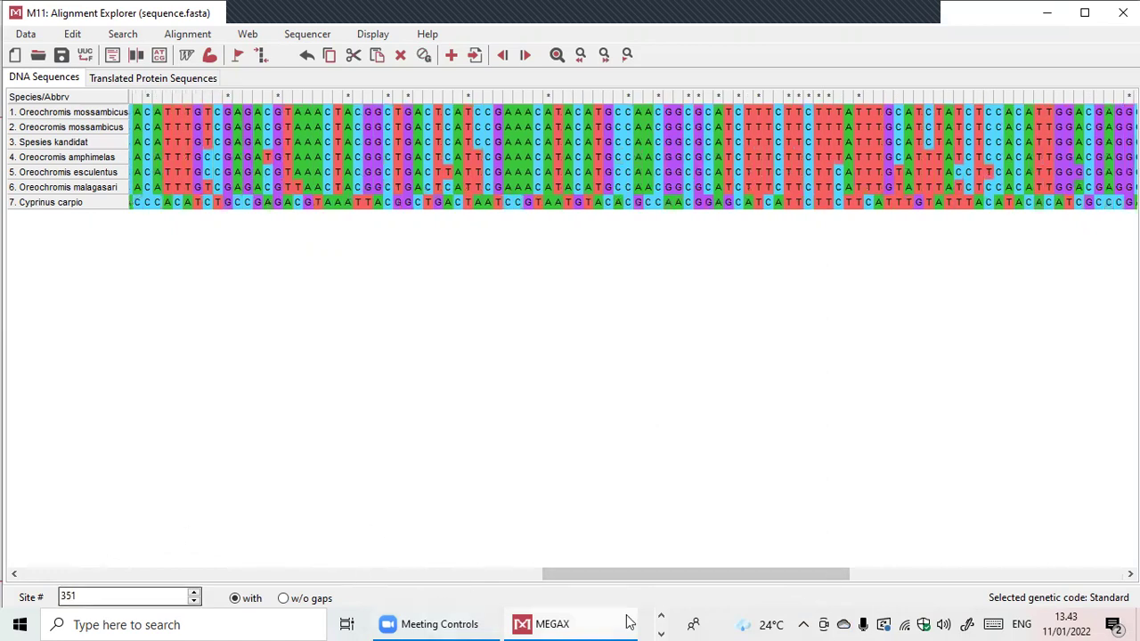
pyautogui.moveTo(675, 583); pyautogui.dragTo(288, 369)
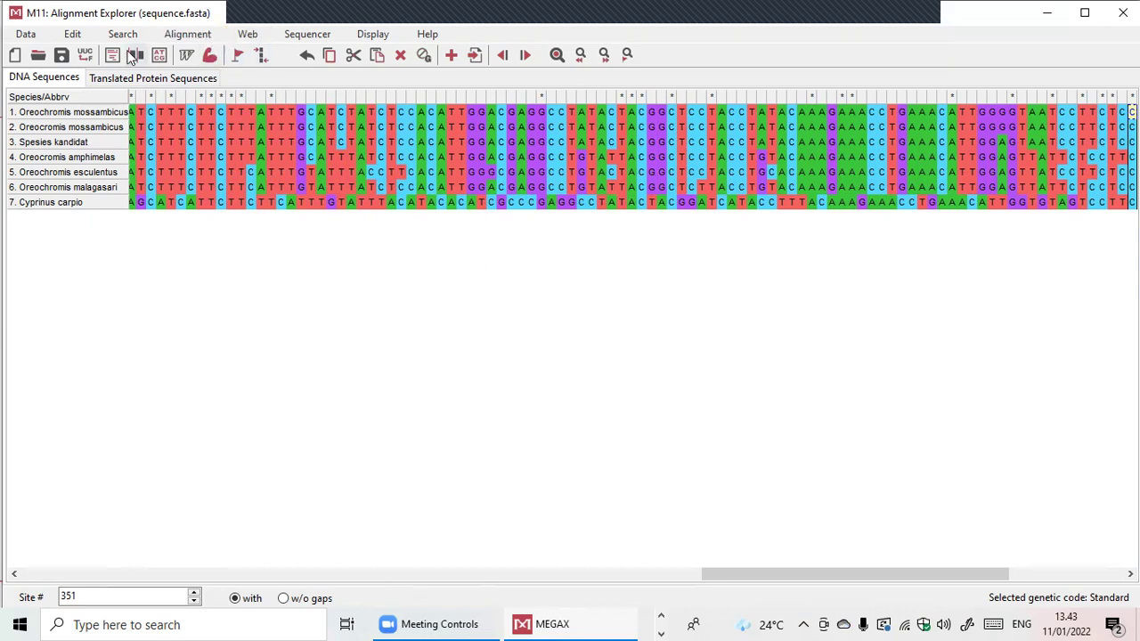
pyautogui.click(73, 36)
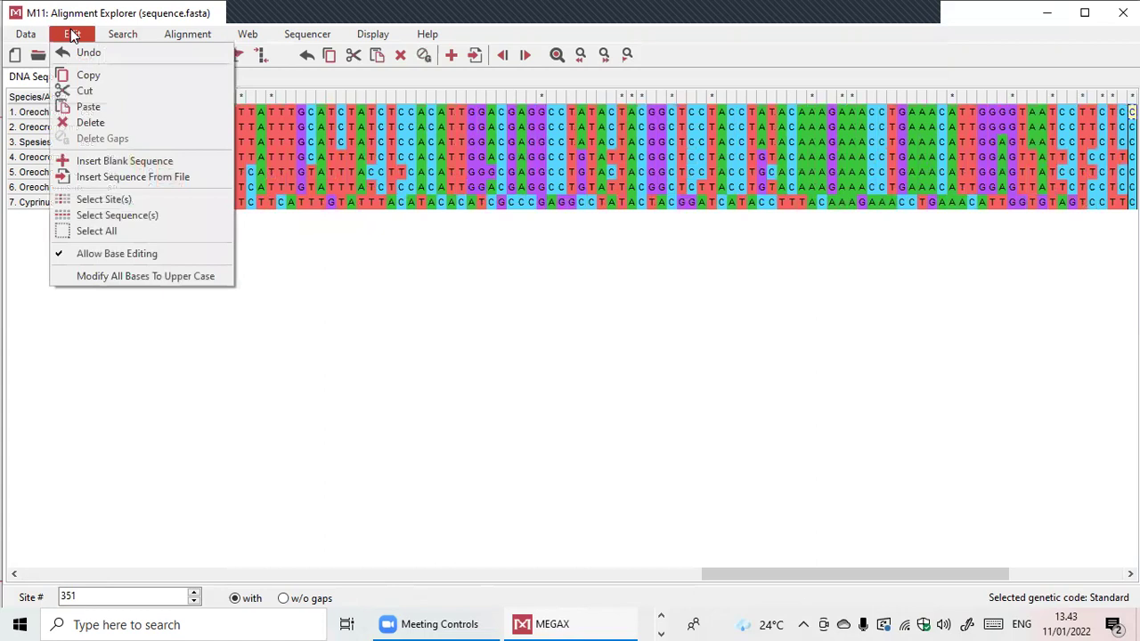
pyautogui.click(298, 292)
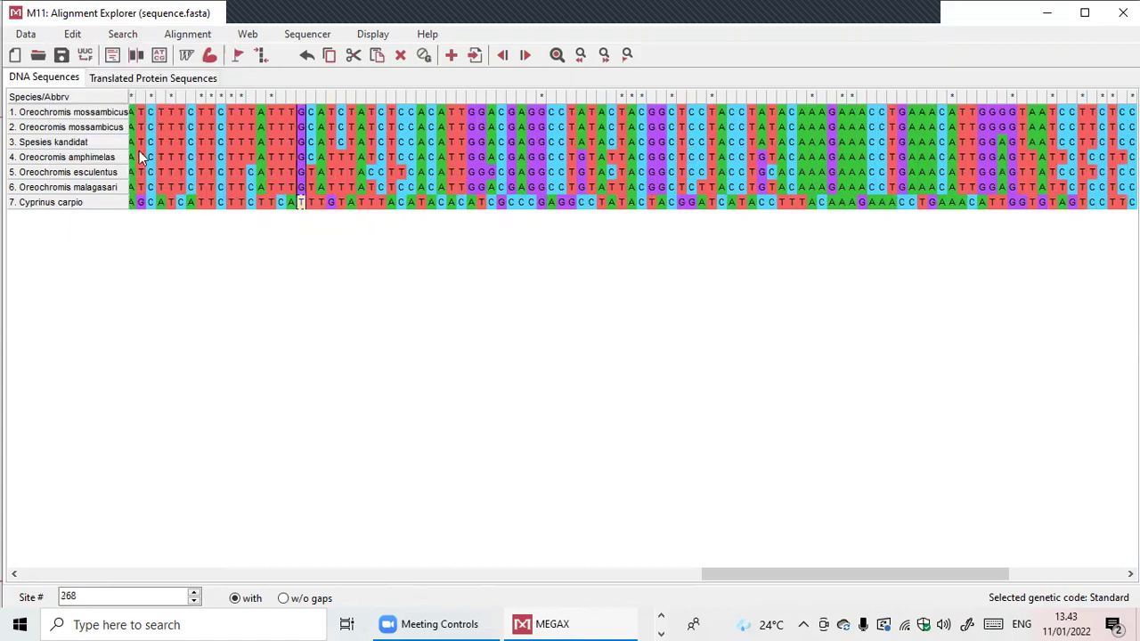
# Realign all seven sequences by ClustalW with the default options and check the result from the last site back to the first
pyautogui.click(187, 36)
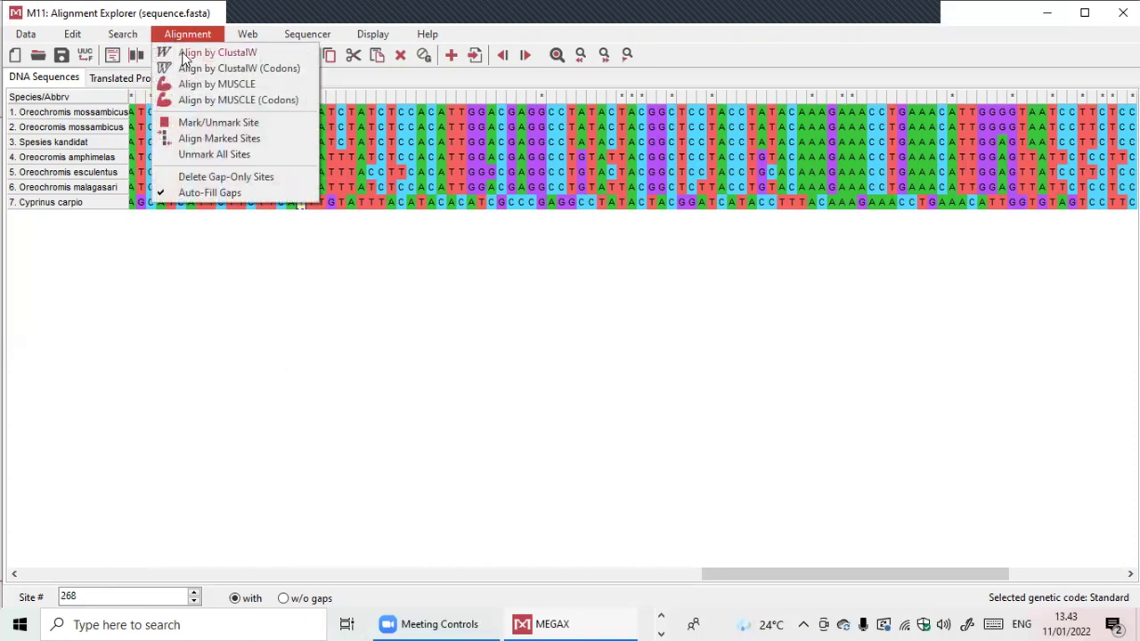
pyautogui.click(183, 53)
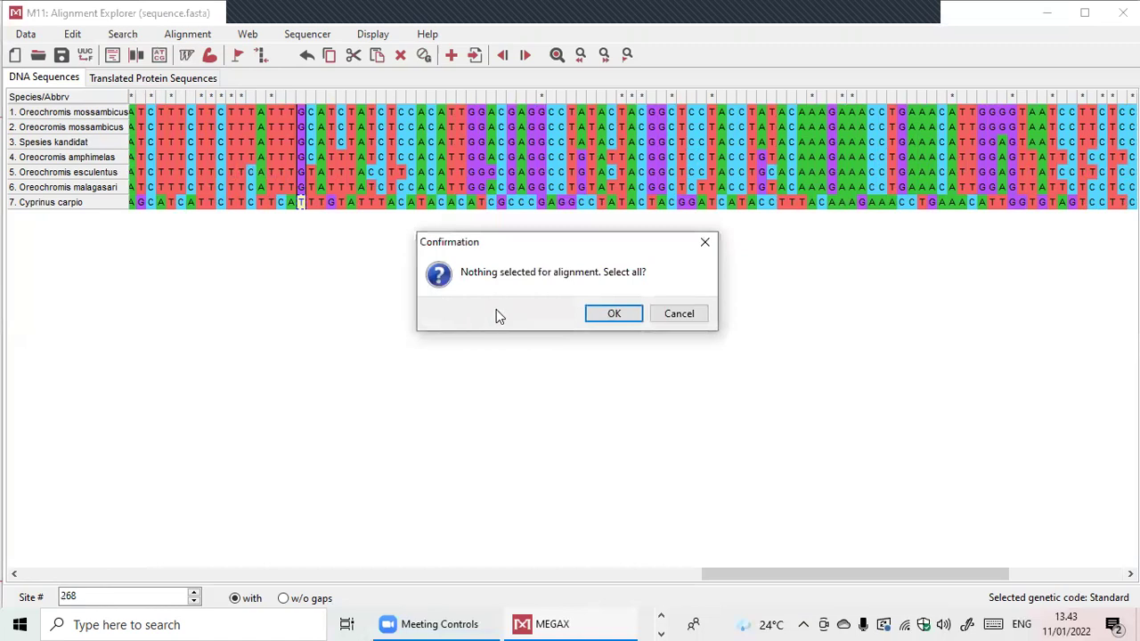
pyautogui.click(613, 314)
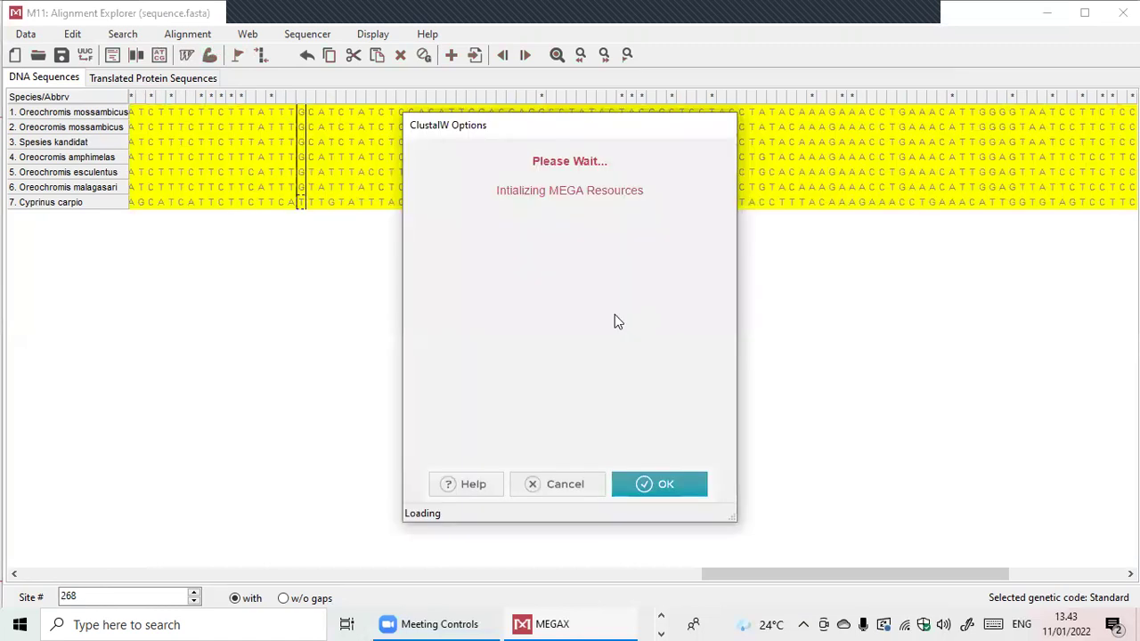
pyautogui.click(648, 488)
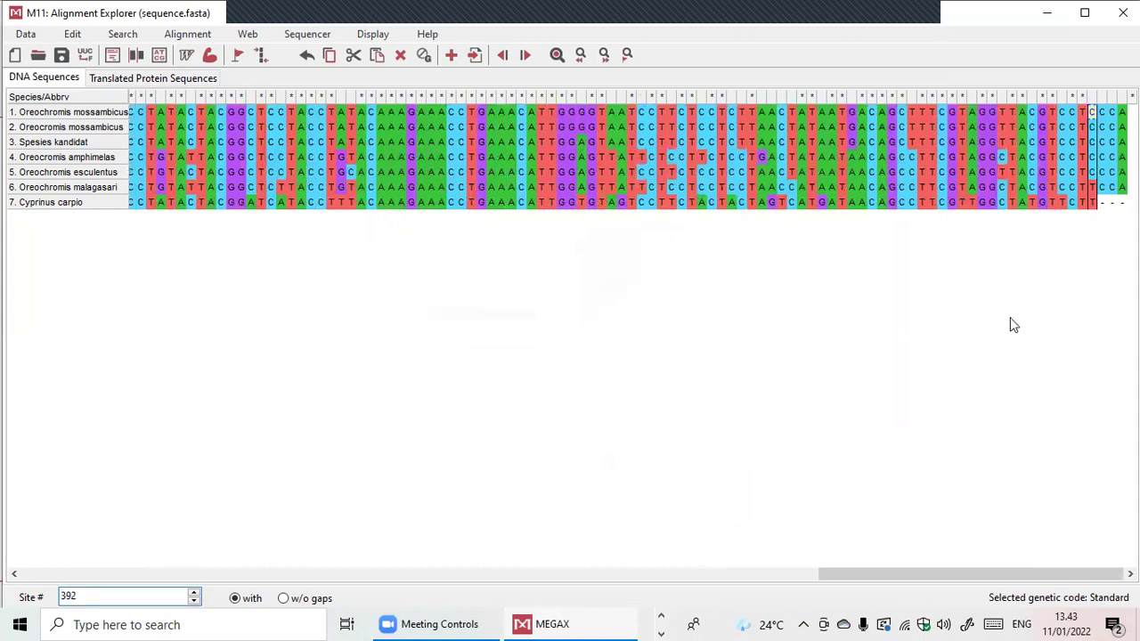
pyautogui.click(1102, 203)
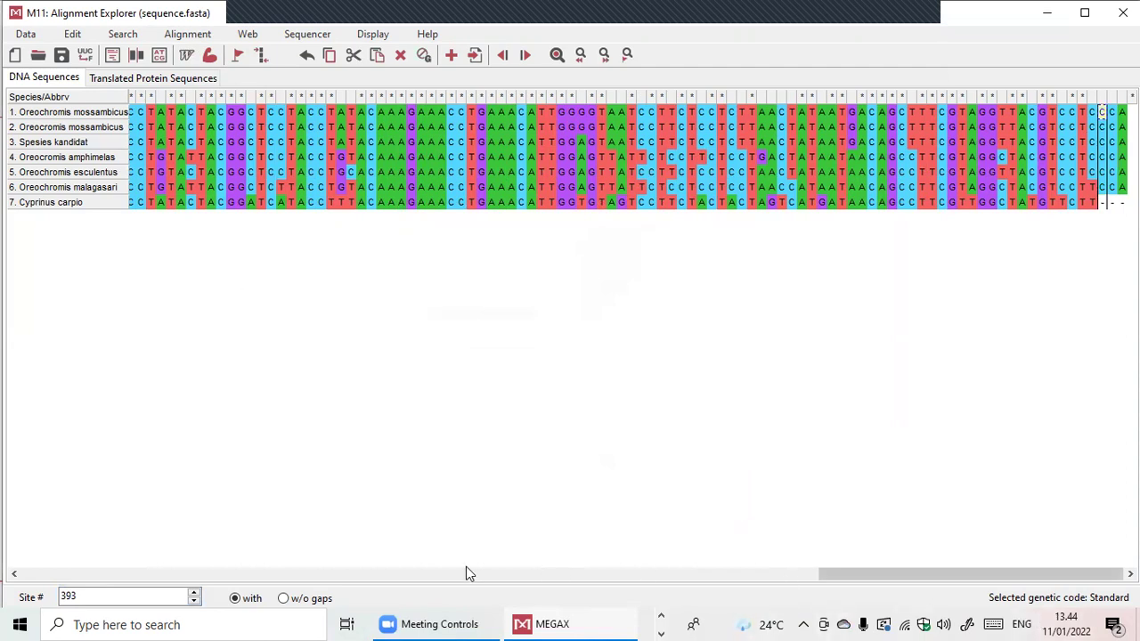
pyautogui.click(549, 575)
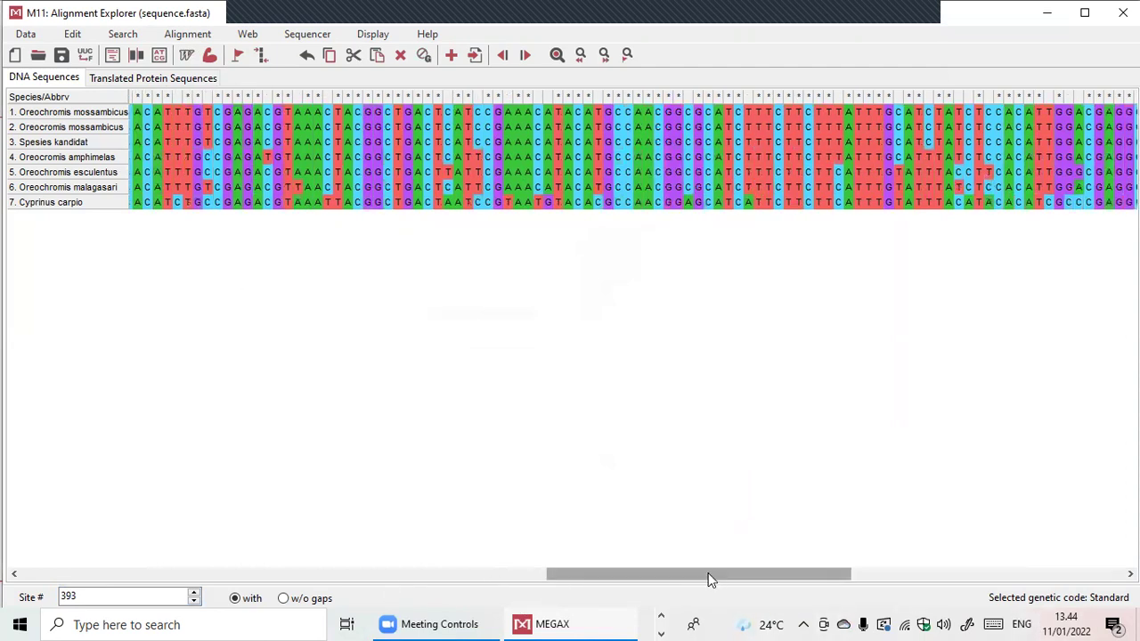
pyautogui.moveTo(707, 575); pyautogui.dragTo(178, 588)
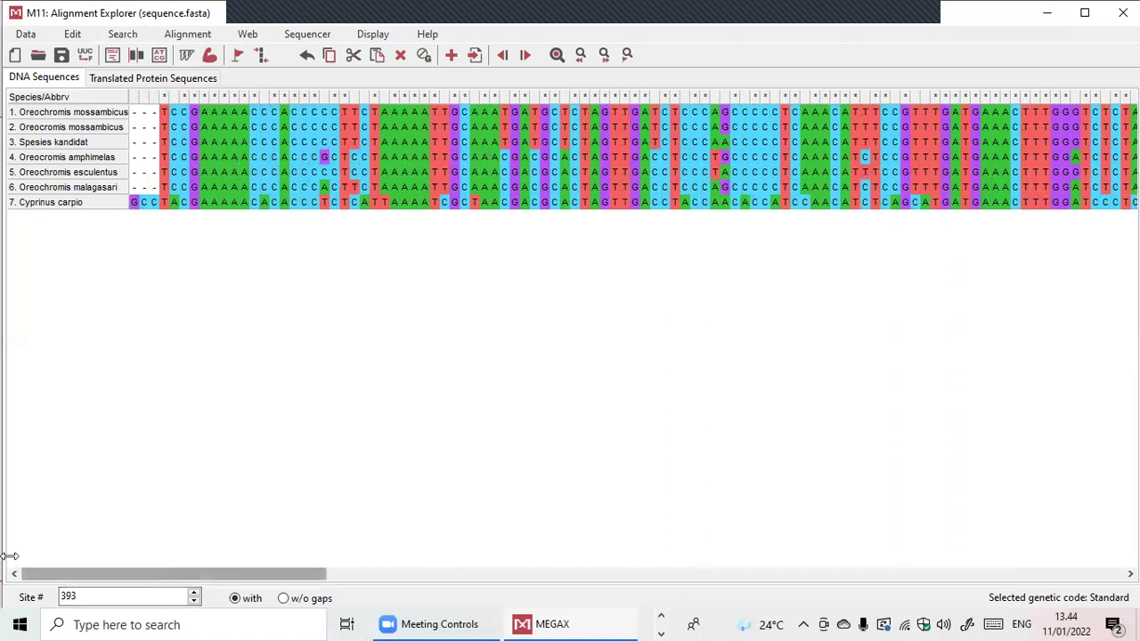
pyautogui.click(153, 113)
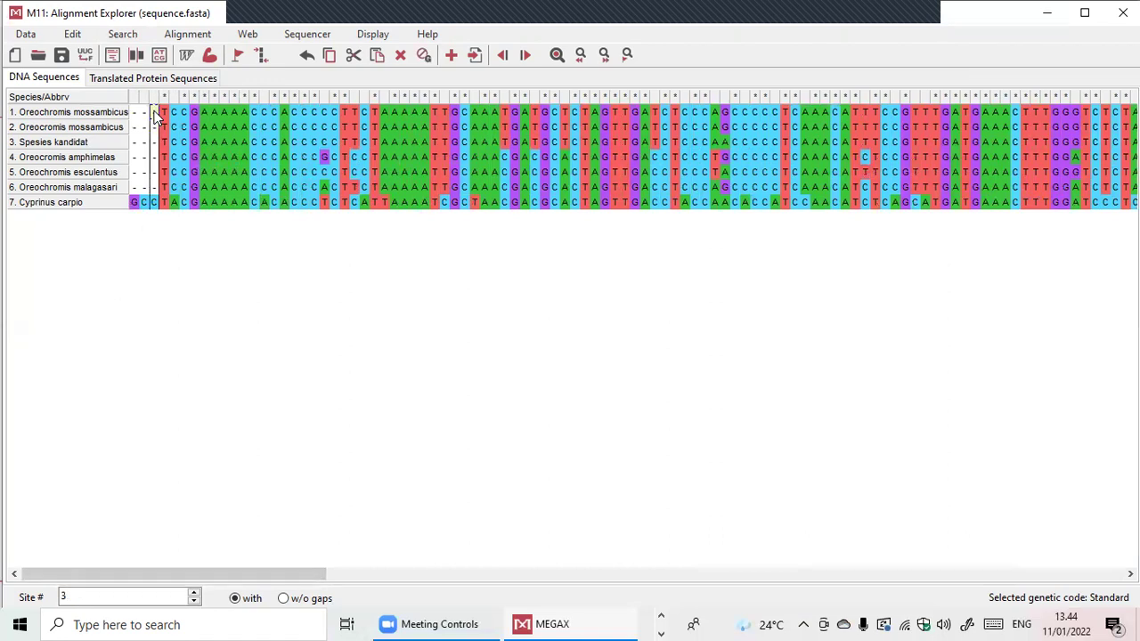
pyautogui.rightClick(155, 114)
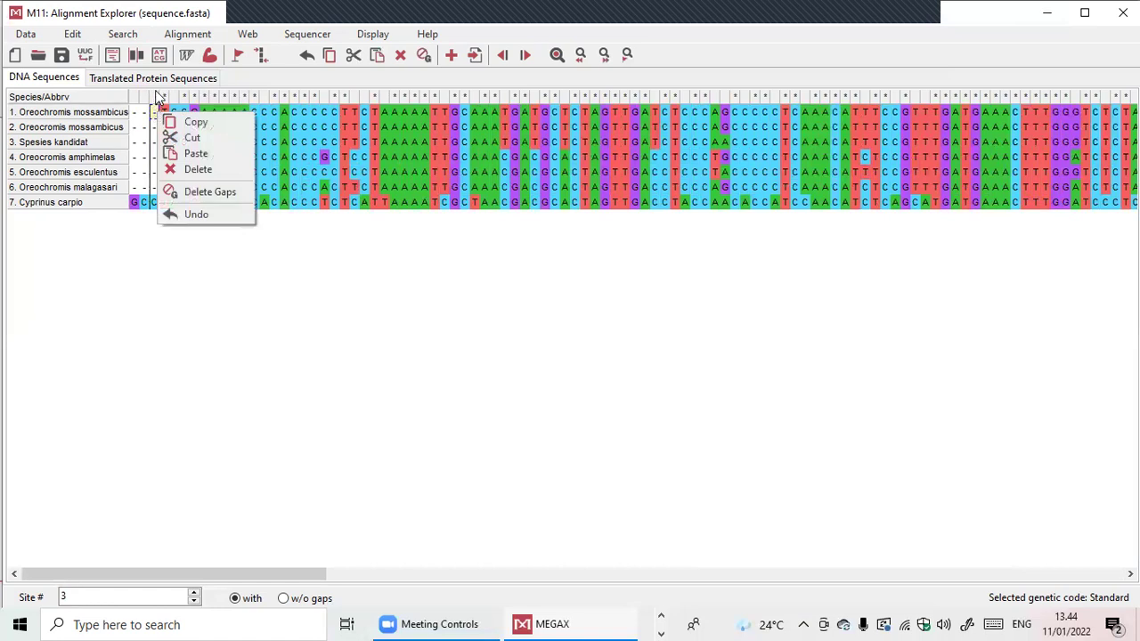
pyautogui.click(155, 91)
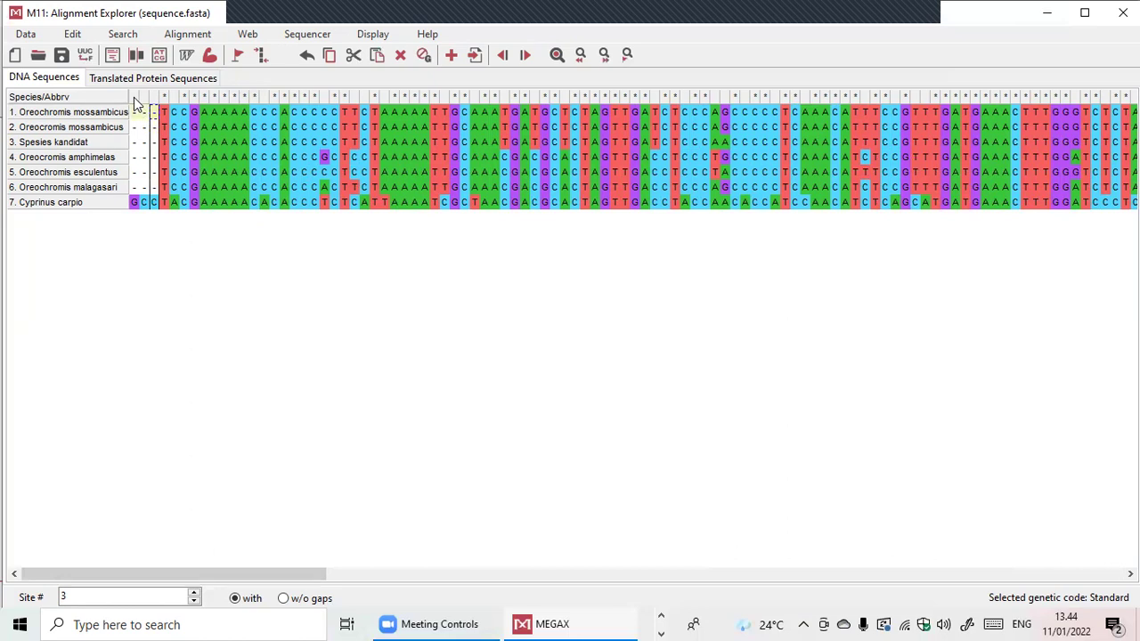
pyautogui.rightClick(149, 165)
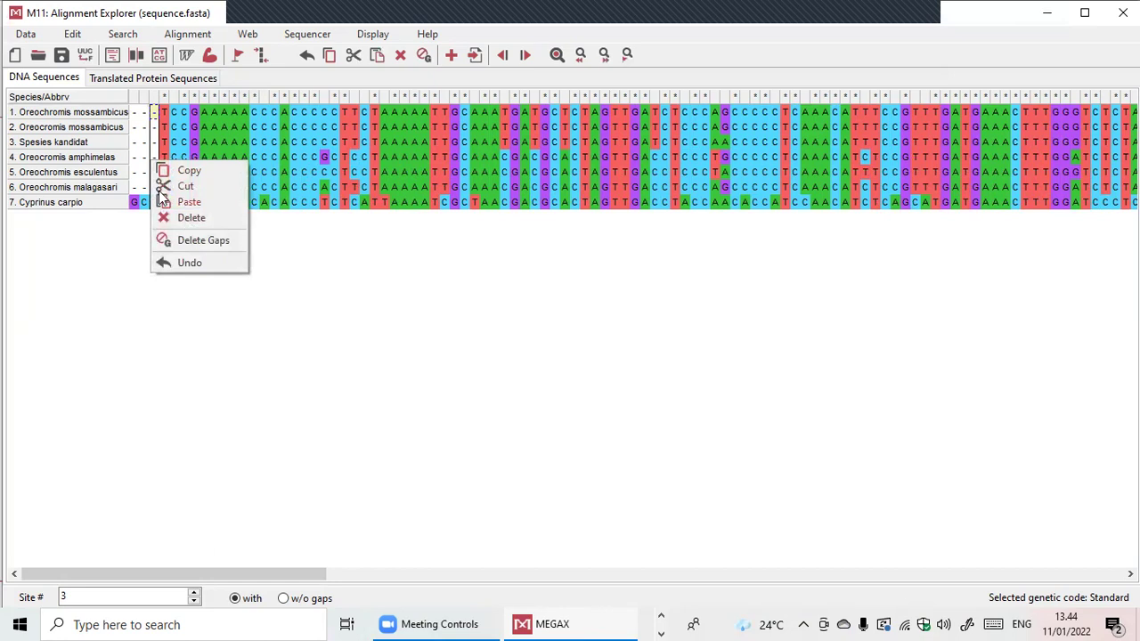
pyautogui.click(140, 311)
# Delete sites 1 through 3 from all seven sequences, where only Cyprinus carpio has bases
pyautogui.click(153, 96)
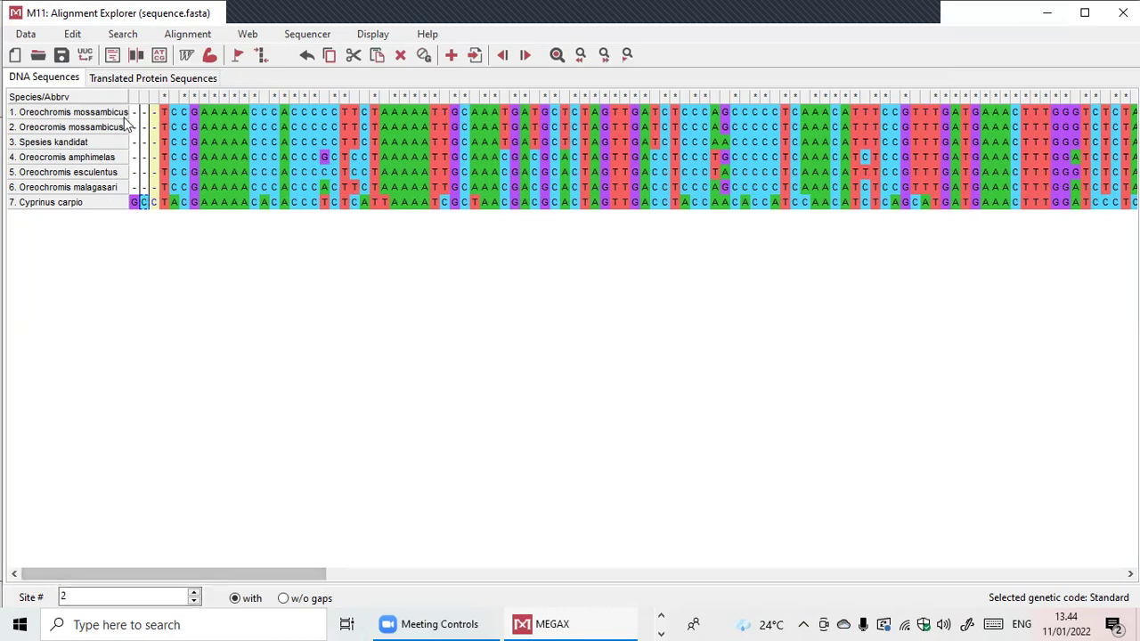
pyautogui.keyDown('shift'); pyautogui.click(132, 89); pyautogui.keyUp('shift')
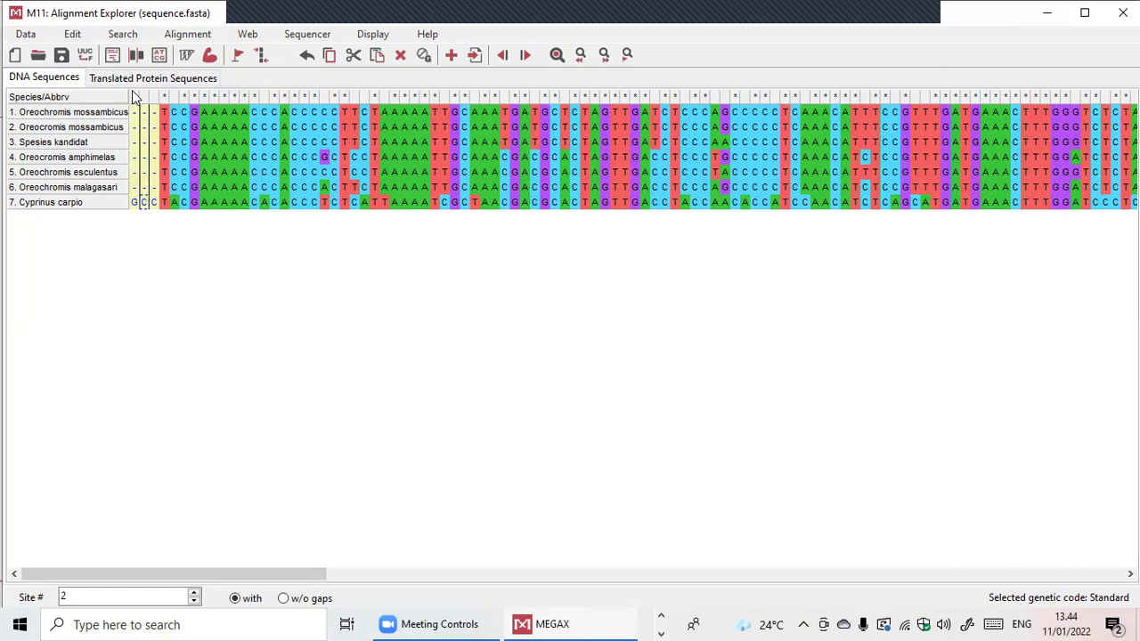
pyautogui.rightClick(145, 156)
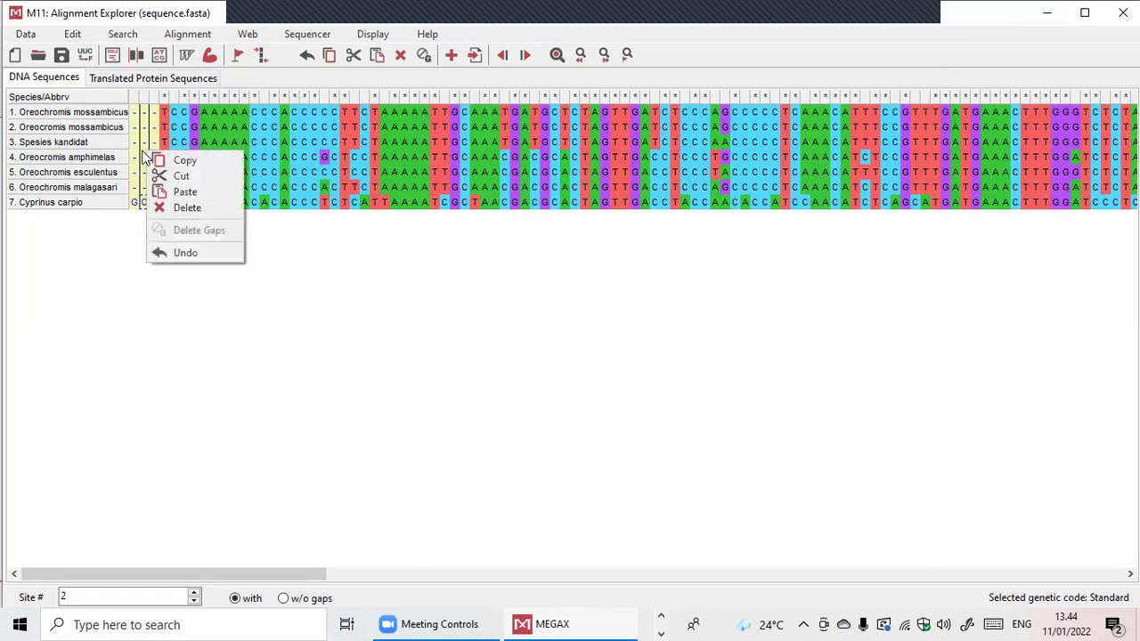
pyautogui.click(182, 206)
pyautogui.click(283, 202)
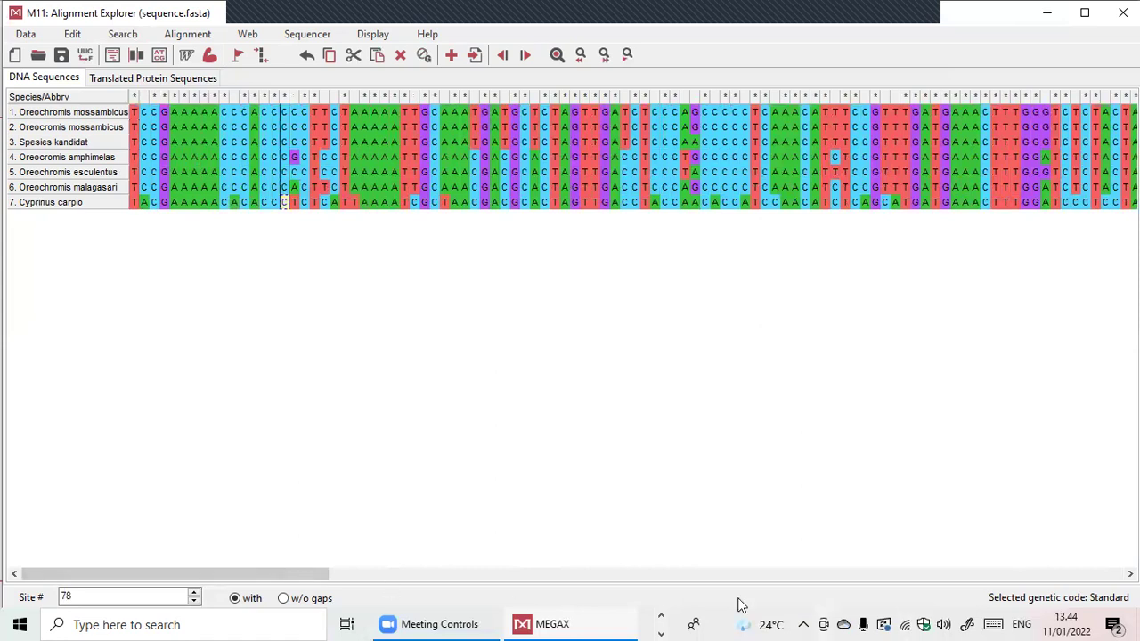
# Delete all sites from 390 to the end of the alignment, where Cyprinus carpio has only gaps
pyautogui.moveTo(304, 572); pyautogui.dragTo(1100, 573)
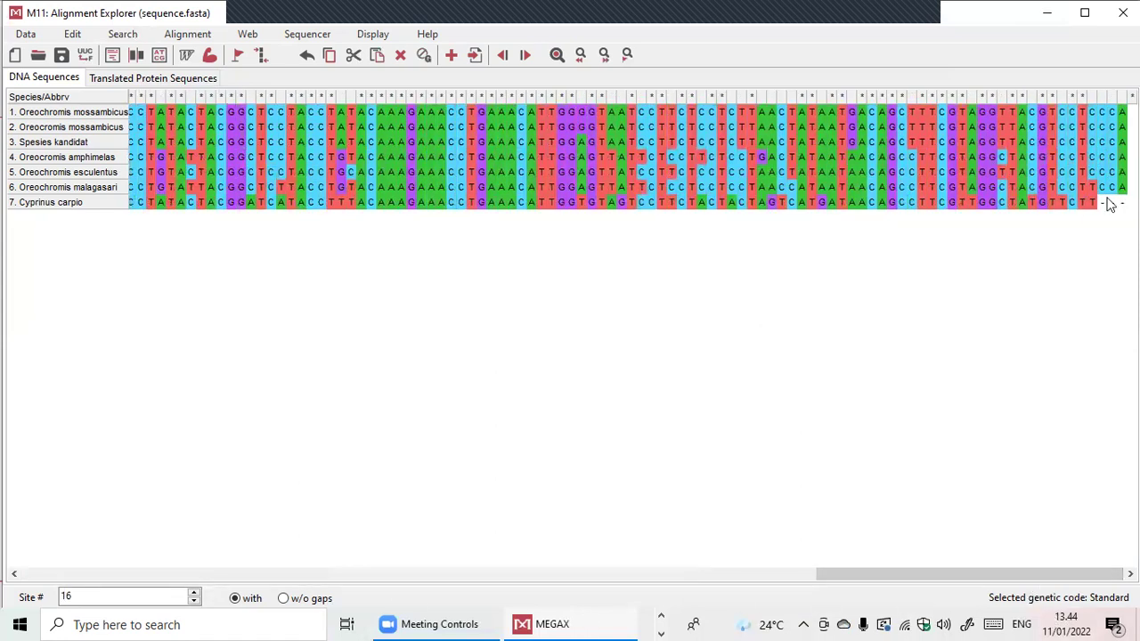
pyautogui.click(1102, 117)
pyautogui.click(1102, 100)
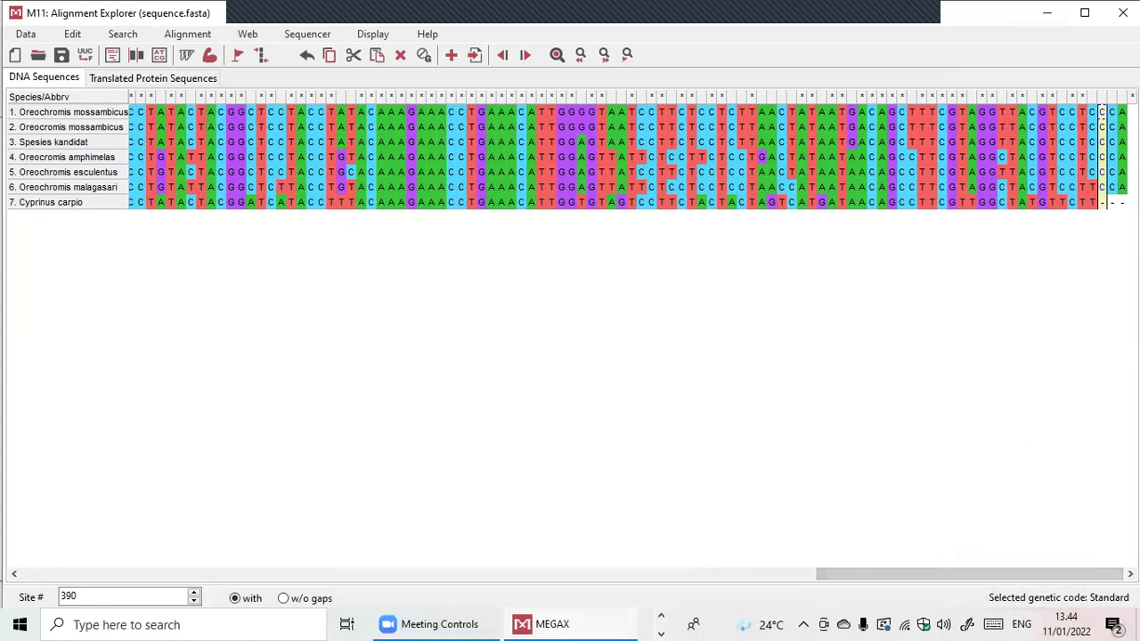
pyautogui.moveTo(1111, 113); pyautogui.dragTo(1123, 202)
pyautogui.rightClick(1113, 140)
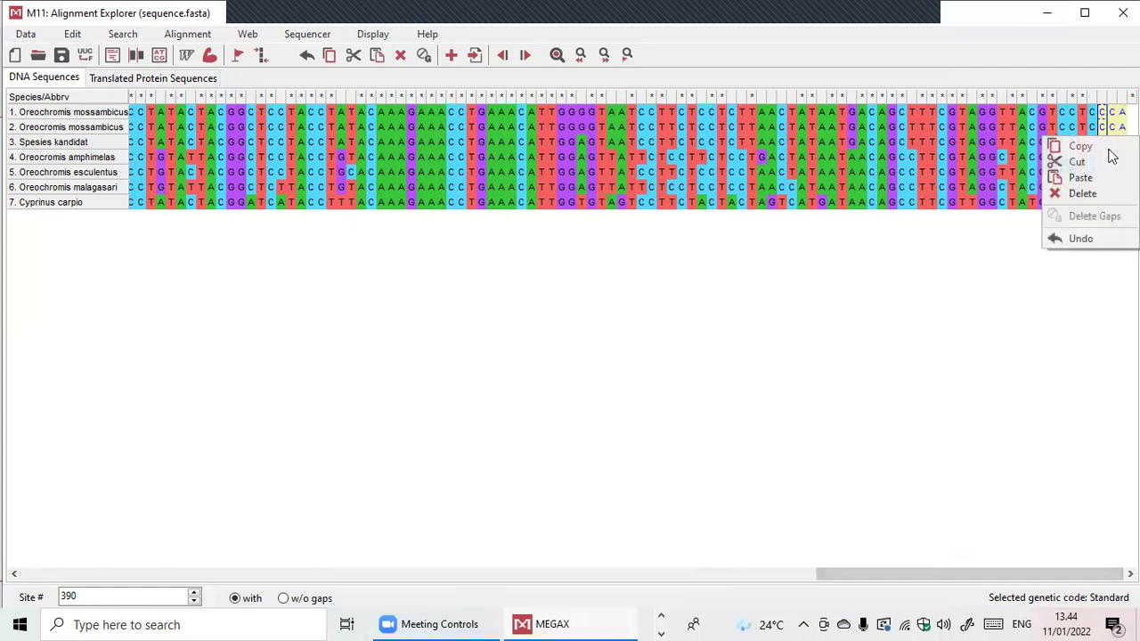
pyautogui.click(1086, 193)
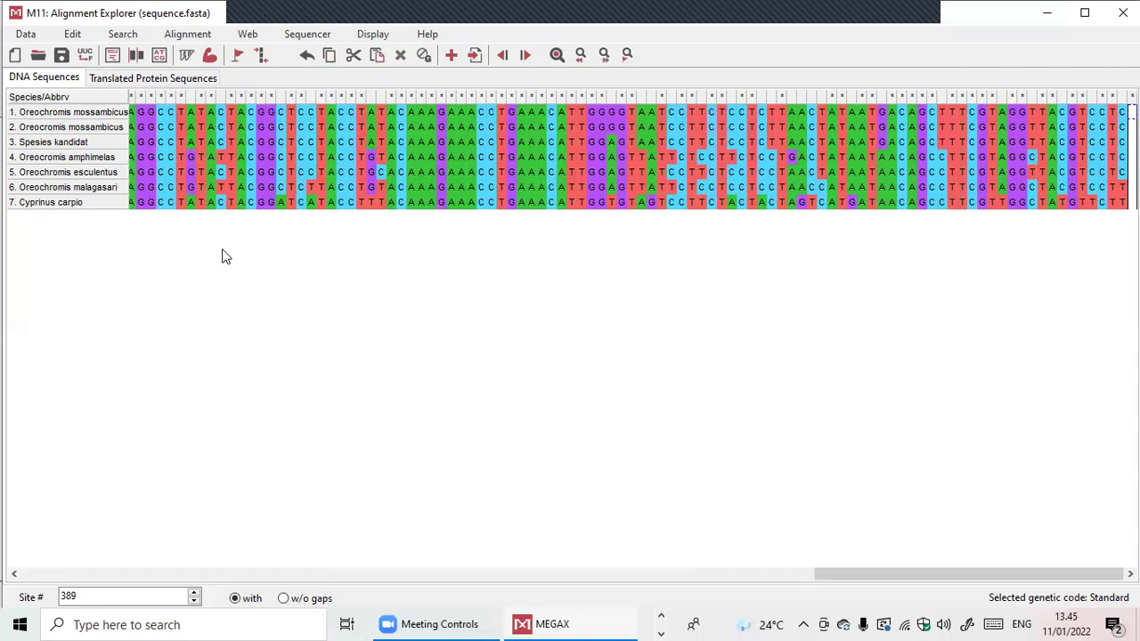
pyautogui.click(25, 34)
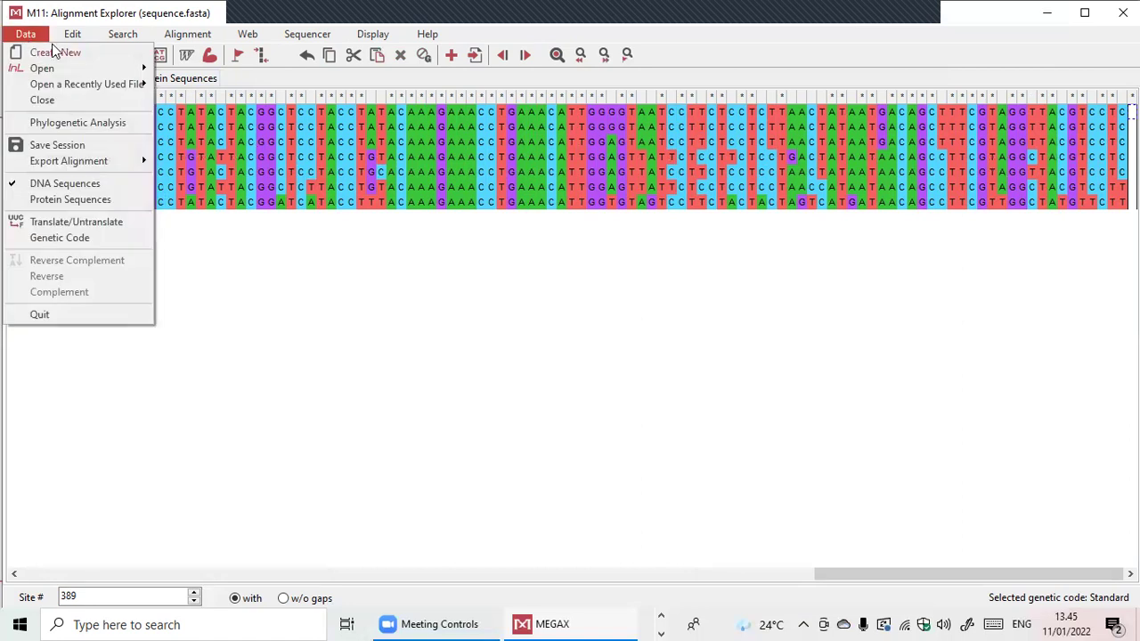
pyautogui.moveTo(72, 36)
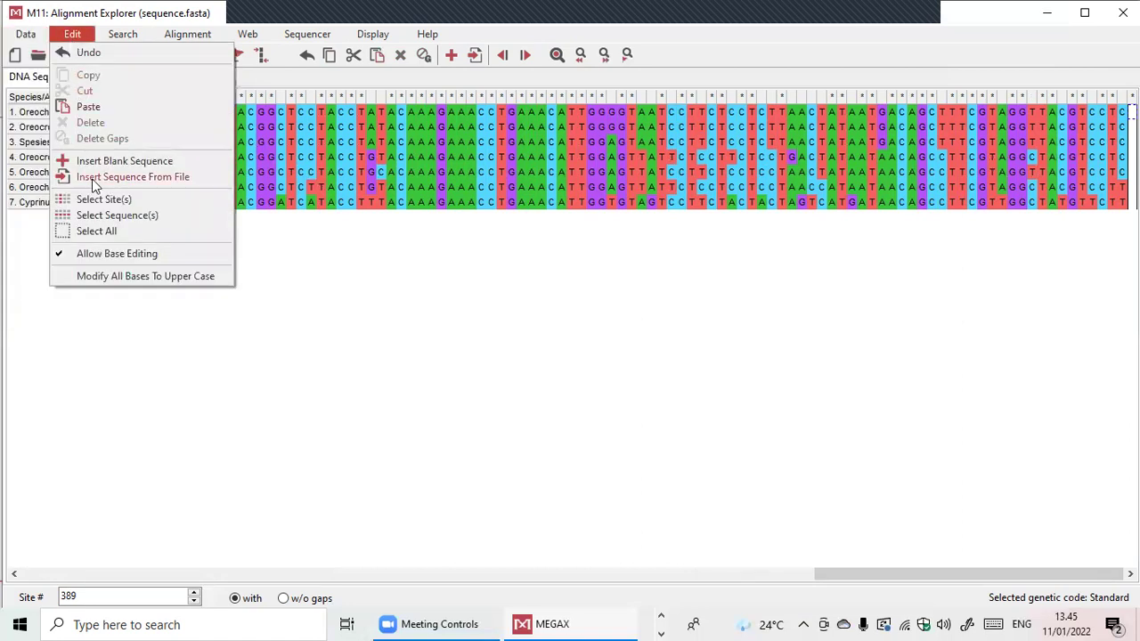
pyautogui.moveTo(35, 39)
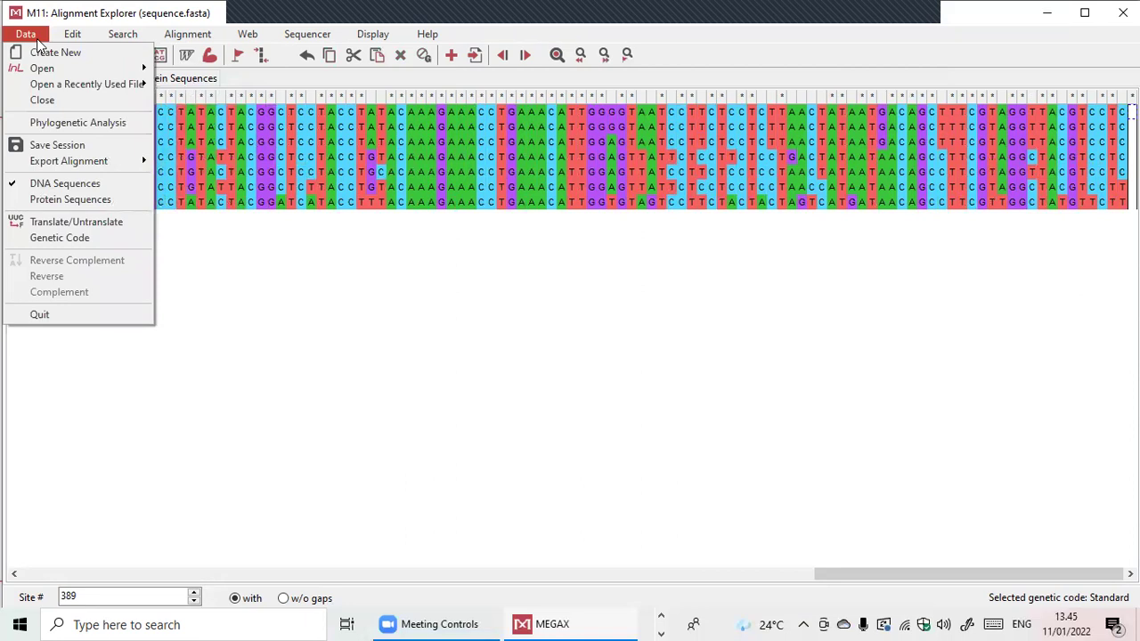
pyautogui.click(85, 33)
pyautogui.click(86, 33)
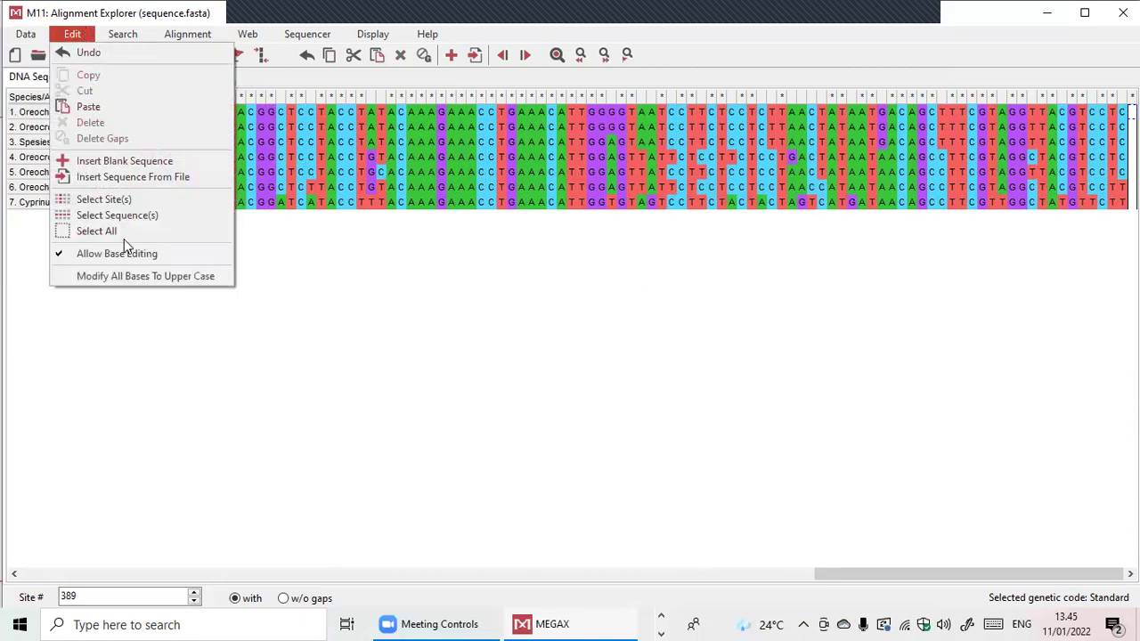
pyautogui.click(252, 334)
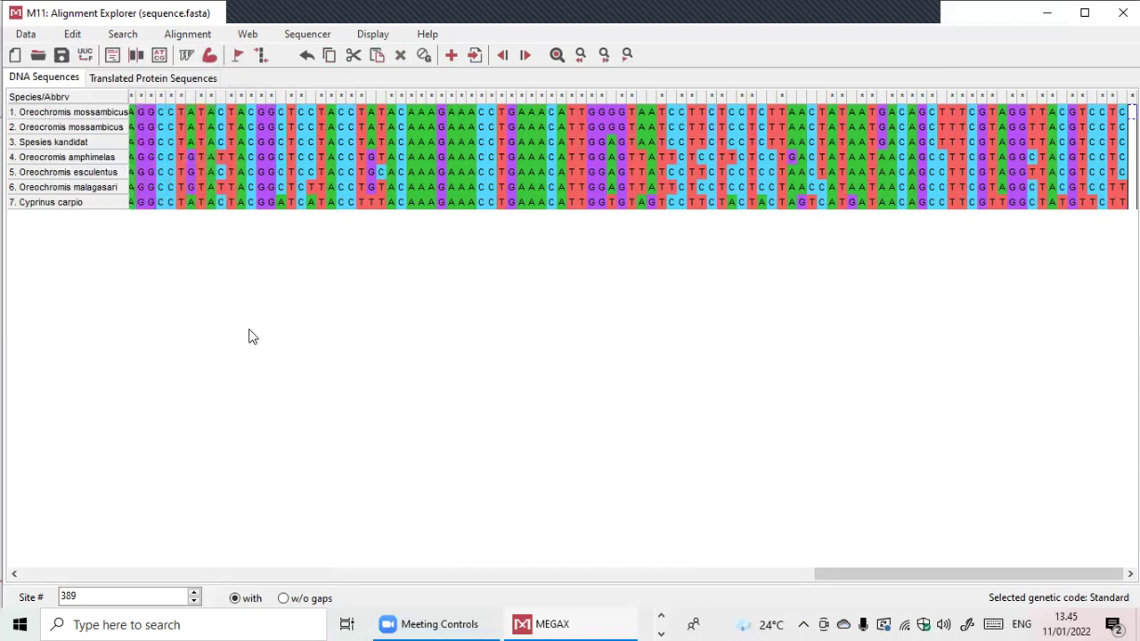
pyautogui.click(125, 35)
pyautogui.click(176, 39)
pyautogui.click(182, 35)
pyautogui.click(237, 33)
pyautogui.click(292, 37)
pyautogui.click(372, 34)
pyautogui.click(427, 34)
pyautogui.click(25, 34)
pyautogui.click(22, 35)
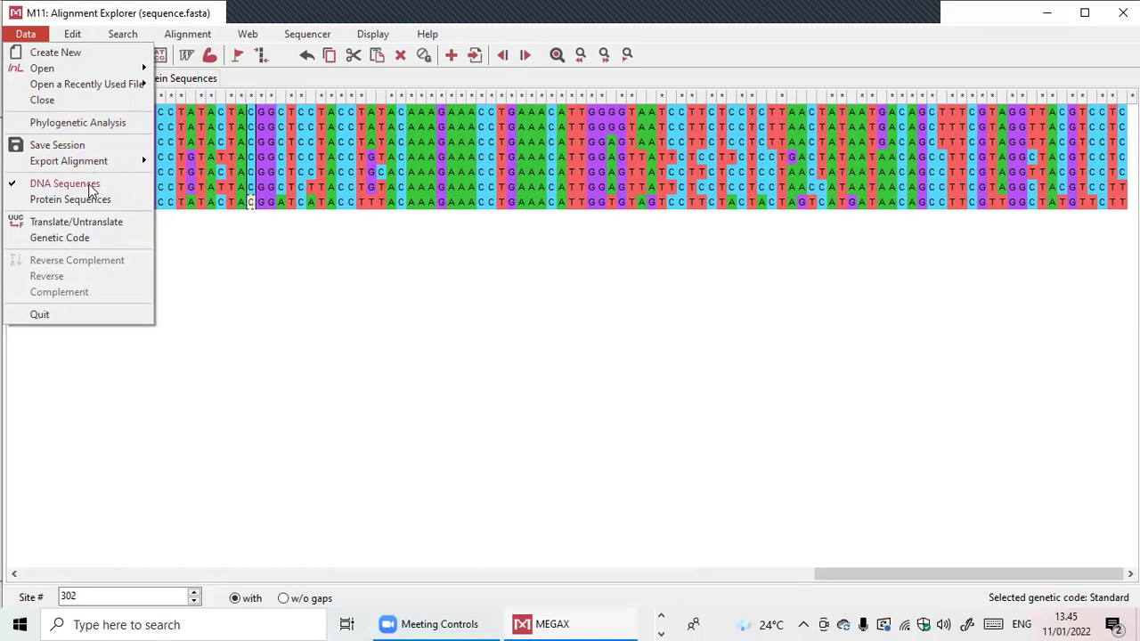
pyautogui.click(122, 34)
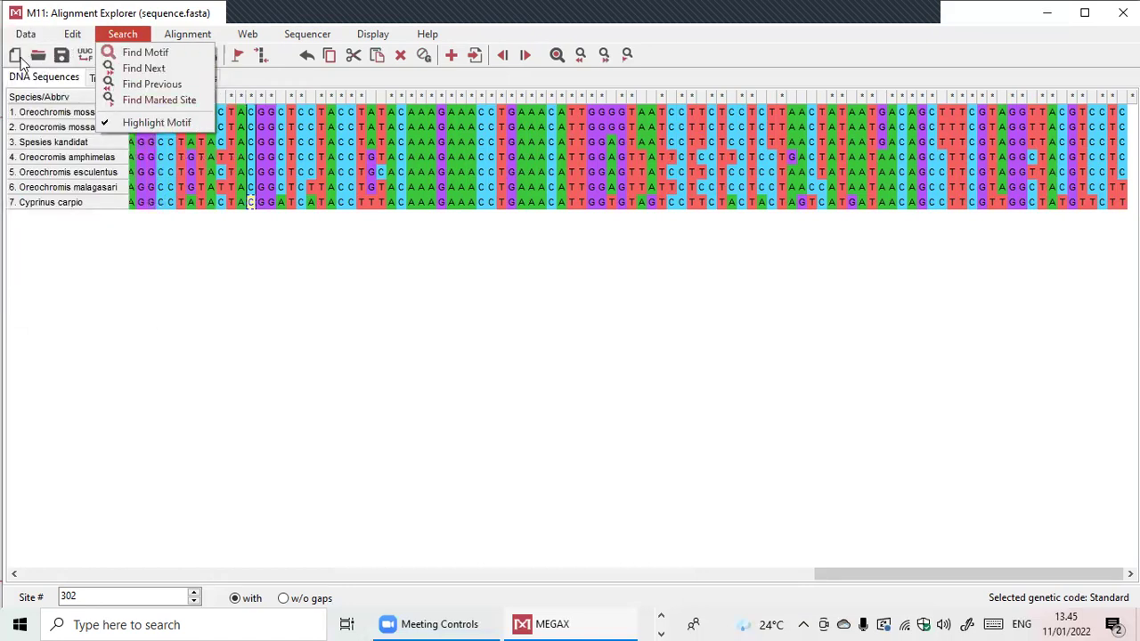
pyautogui.moveTo(21, 35)
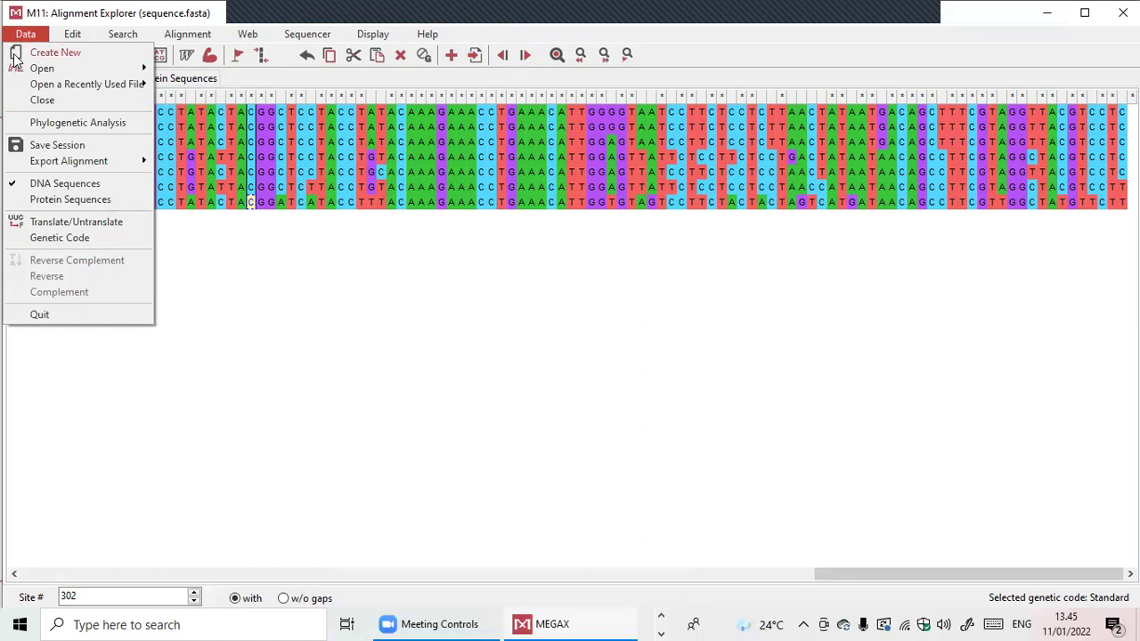
pyautogui.moveTo(43, 72)
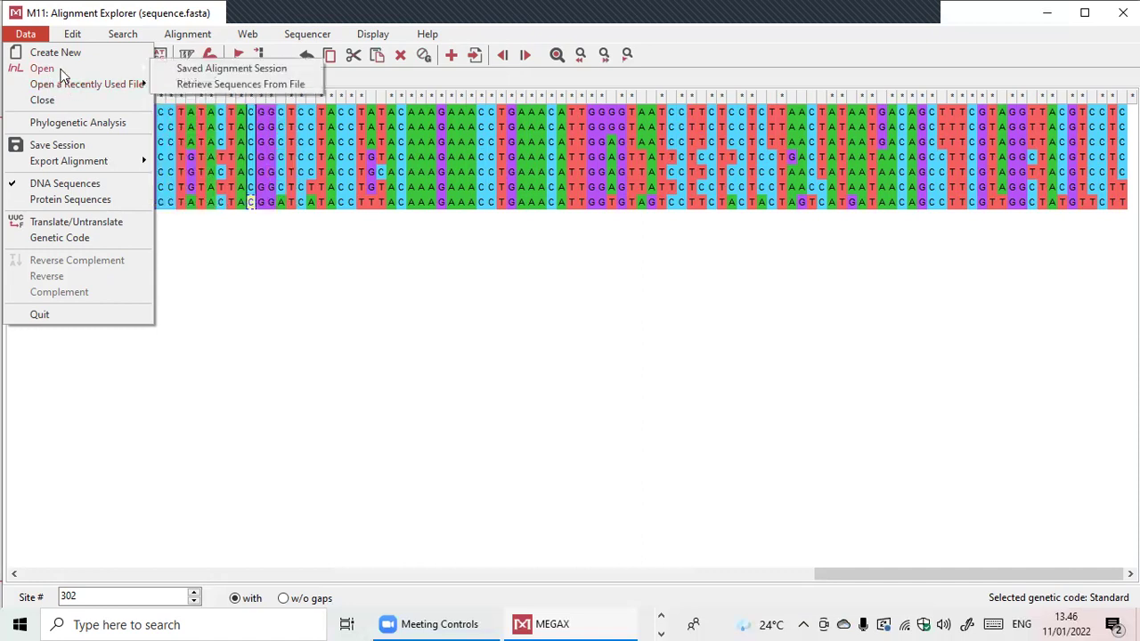
pyautogui.click(258, 311)
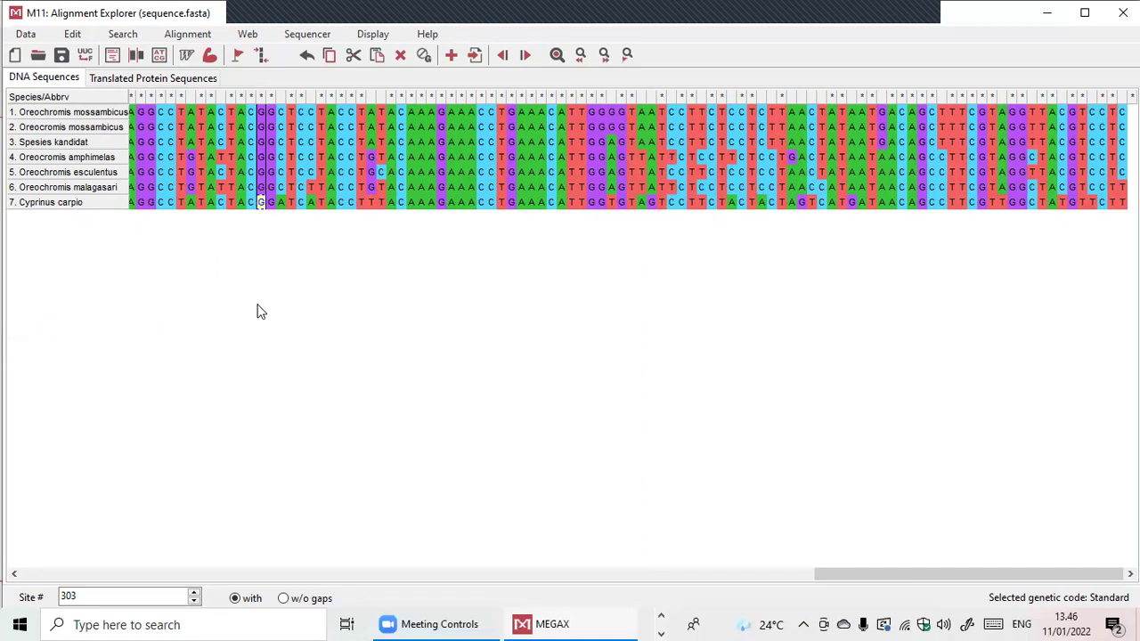
pyautogui.press('Up')
pyautogui.press('Down')
pyautogui.press('Up')
pyautogui.press('Up')
pyautogui.press('Up')
pyautogui.press('Up')
pyautogui.press('Up')
pyautogui.press('Up')
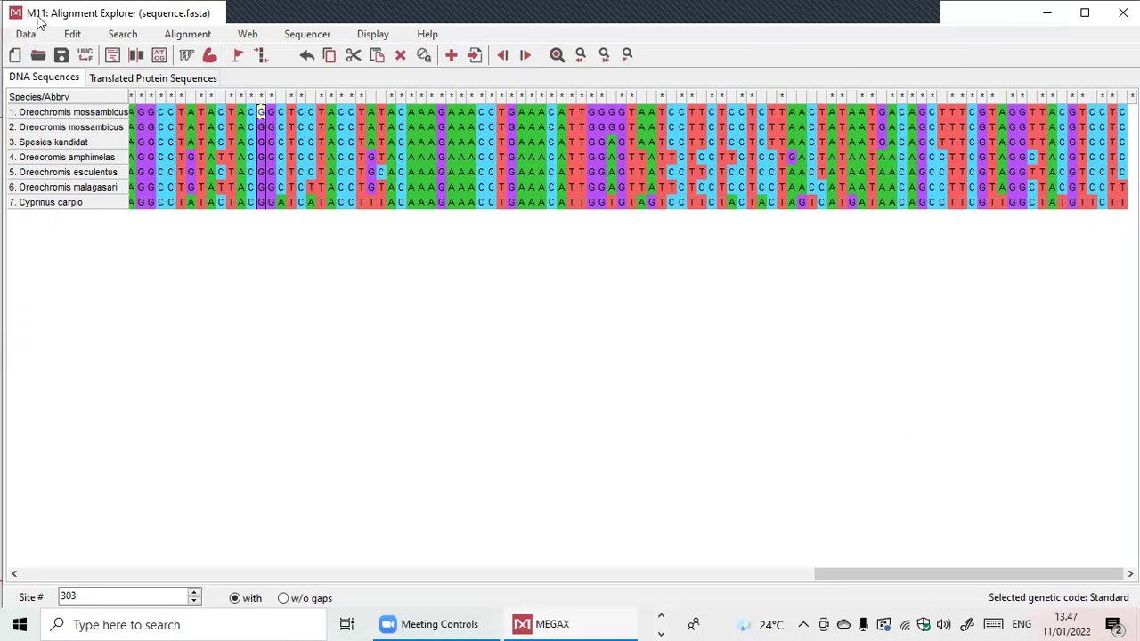
pyautogui.click(38, 54)
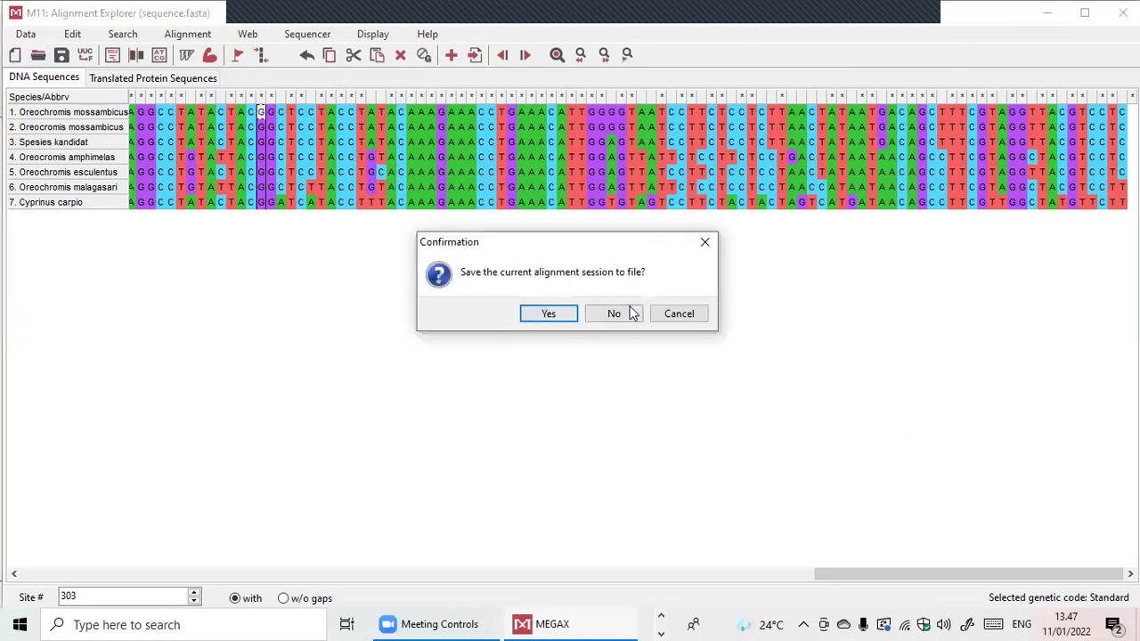
pyautogui.click(701, 246)
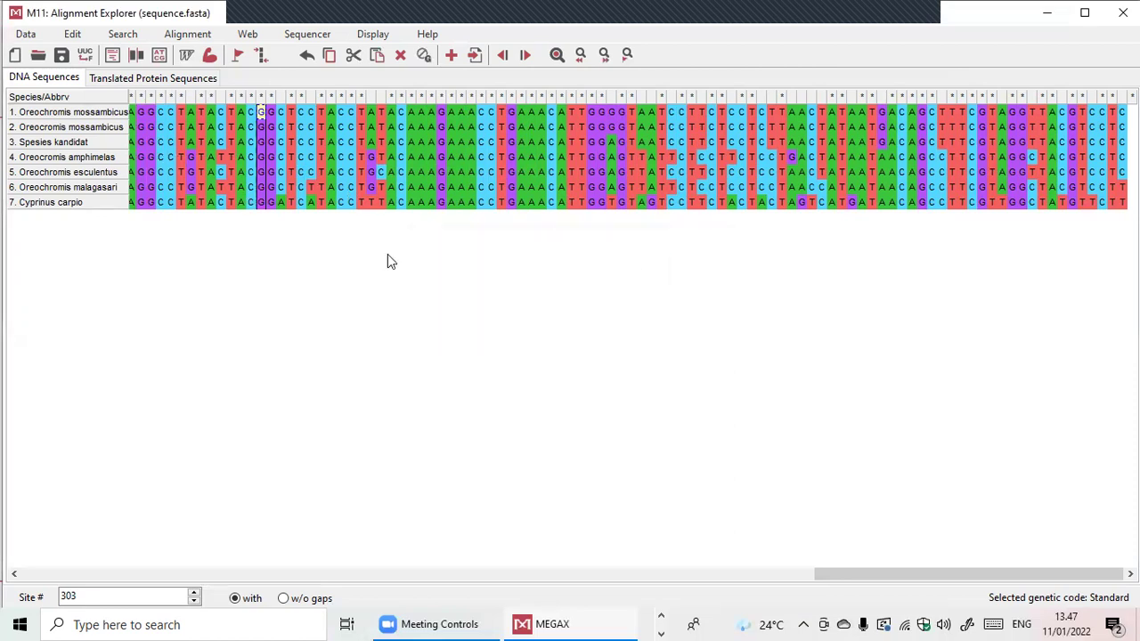
# Activate the trimmed alignment for phylogenetic analysis as nucleotide data that is not protein-coding
pyautogui.click(9, 36)
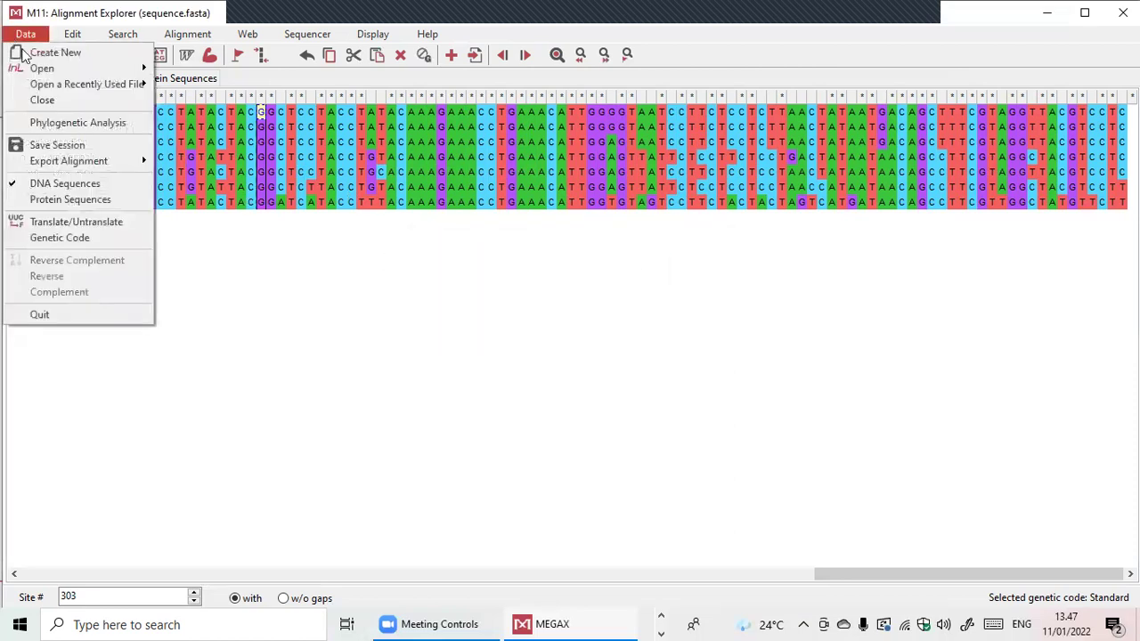
pyautogui.click(73, 127)
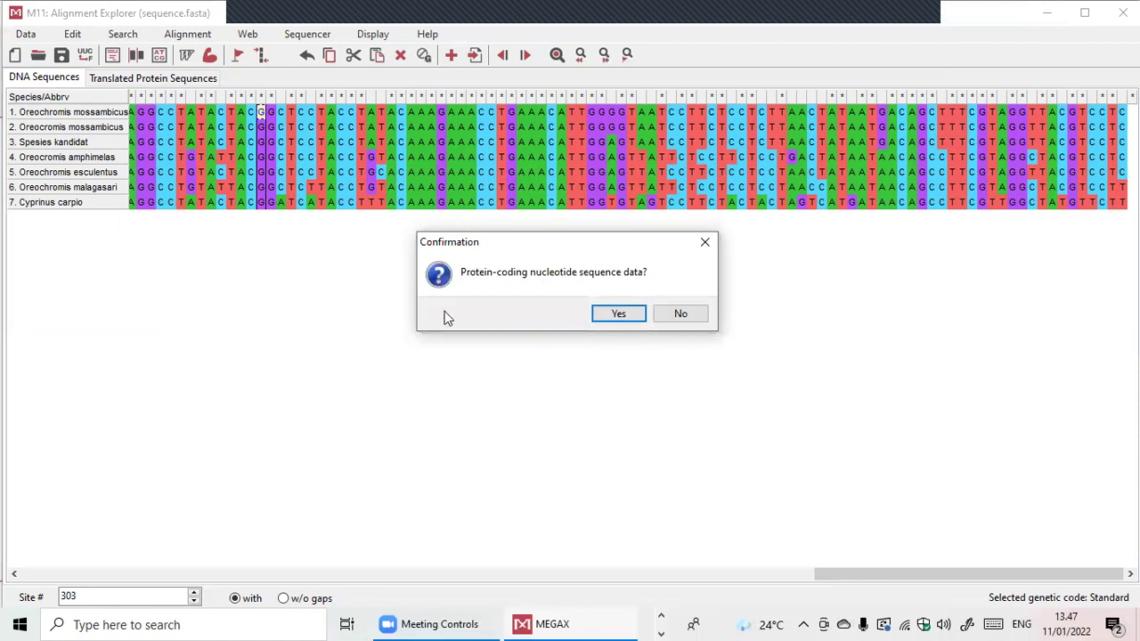
pyautogui.click(664, 313)
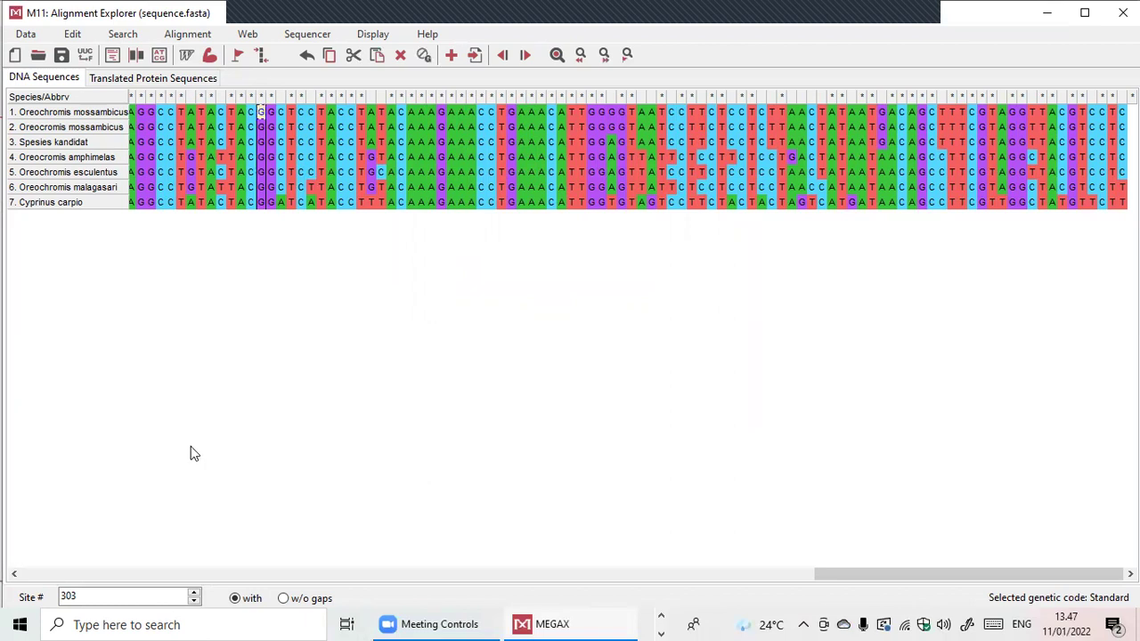
pyautogui.click(23, 34)
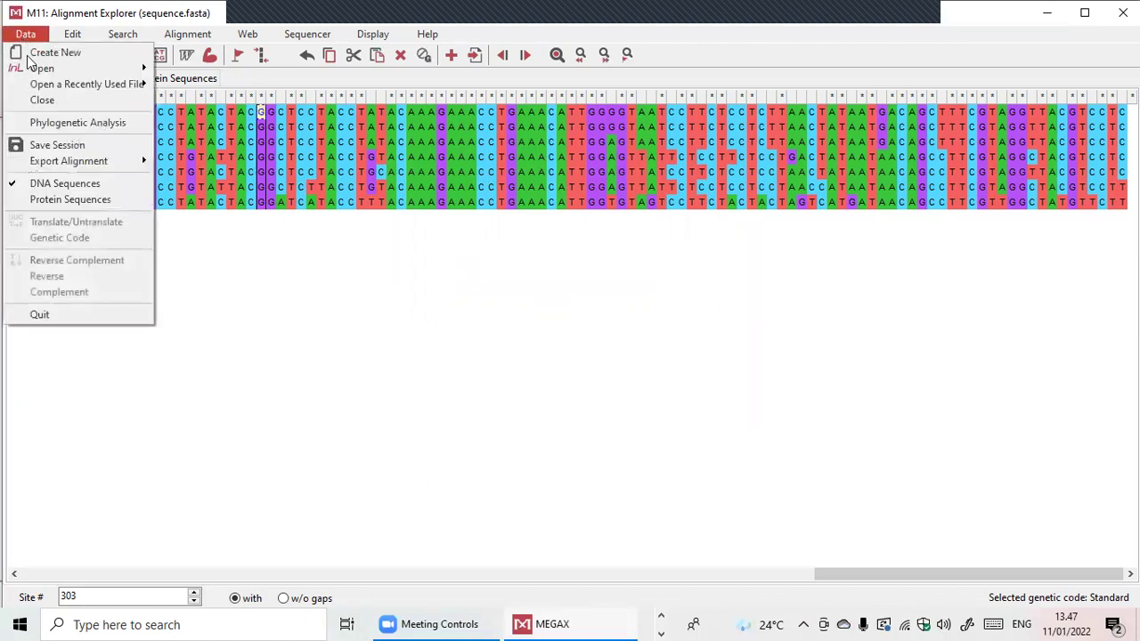
pyautogui.click(71, 125)
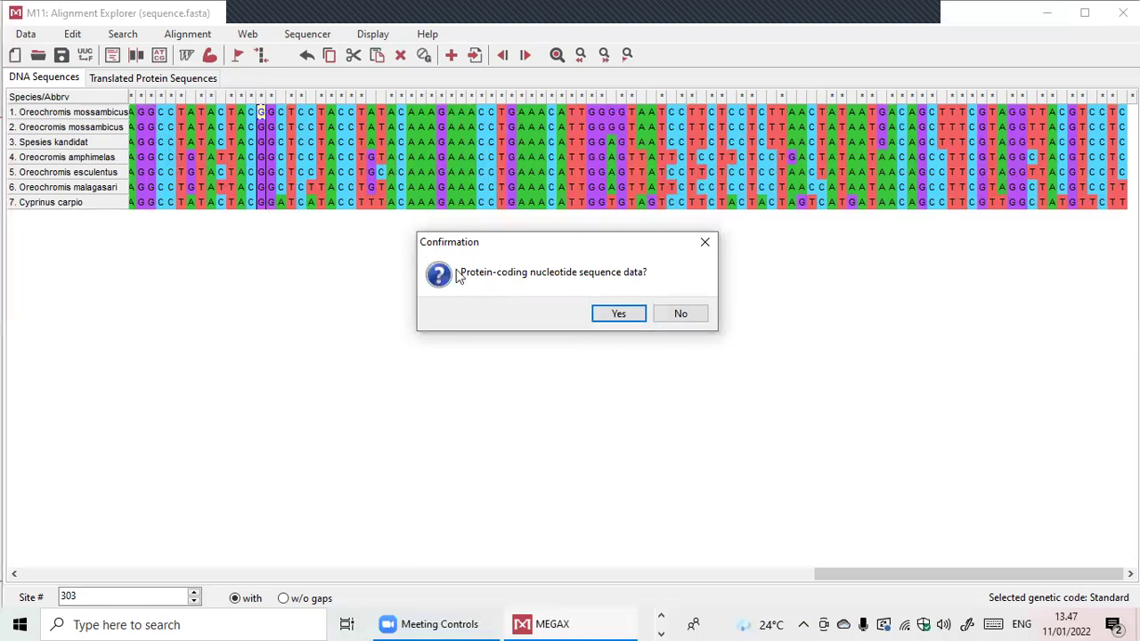
pyautogui.click(626, 313)
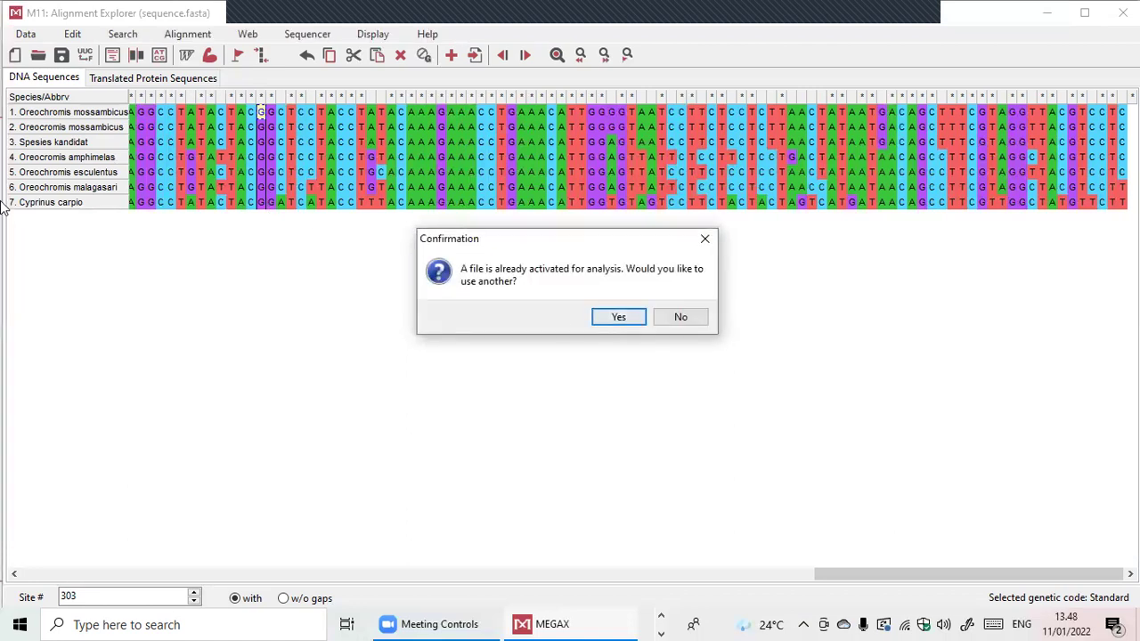
pyautogui.click(677, 316)
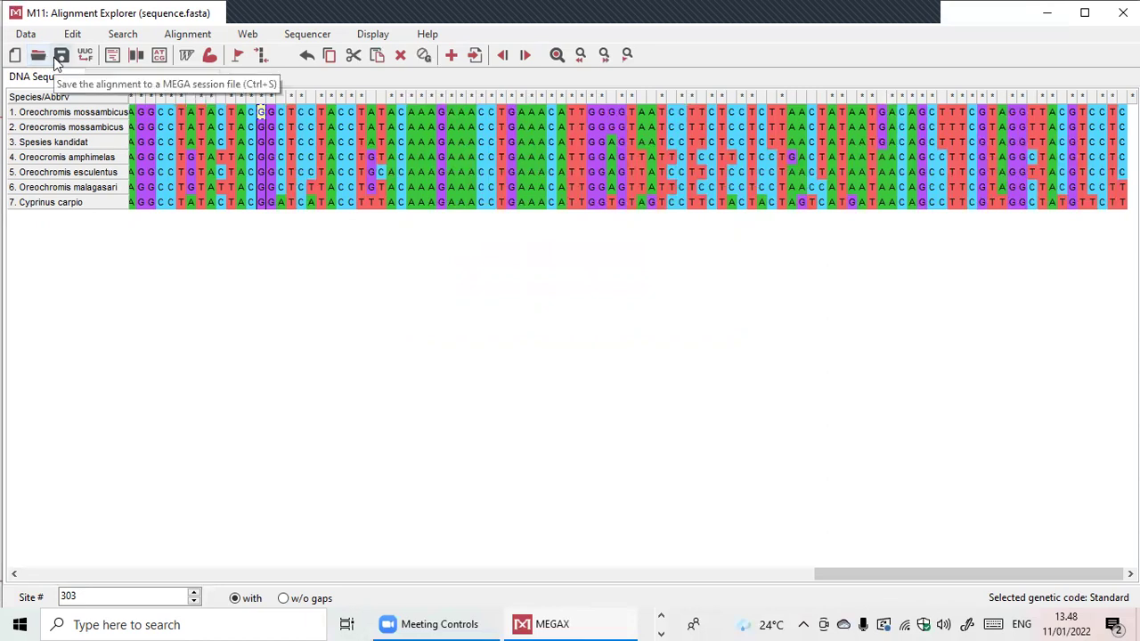
pyautogui.click(43, 35)
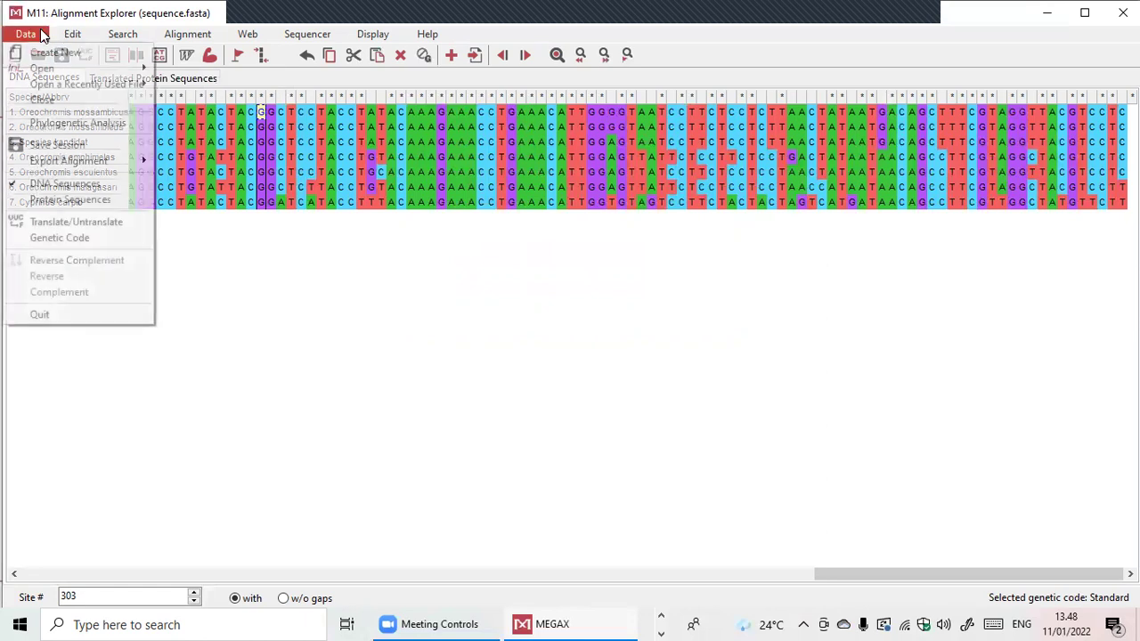
pyautogui.click(76, 122)
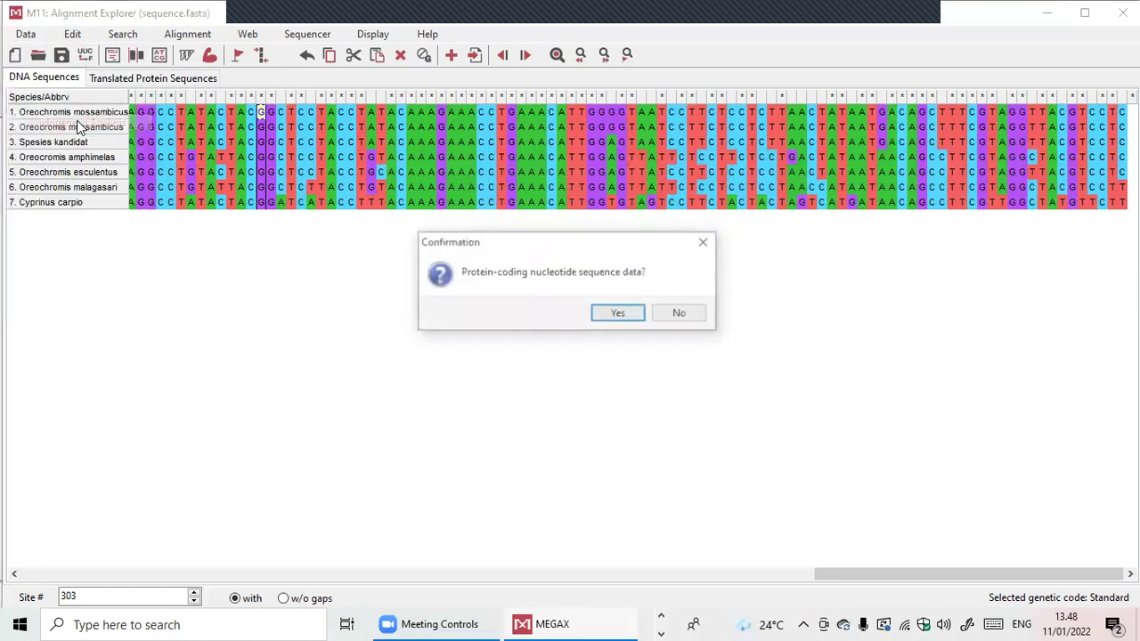
pyautogui.click(682, 319)
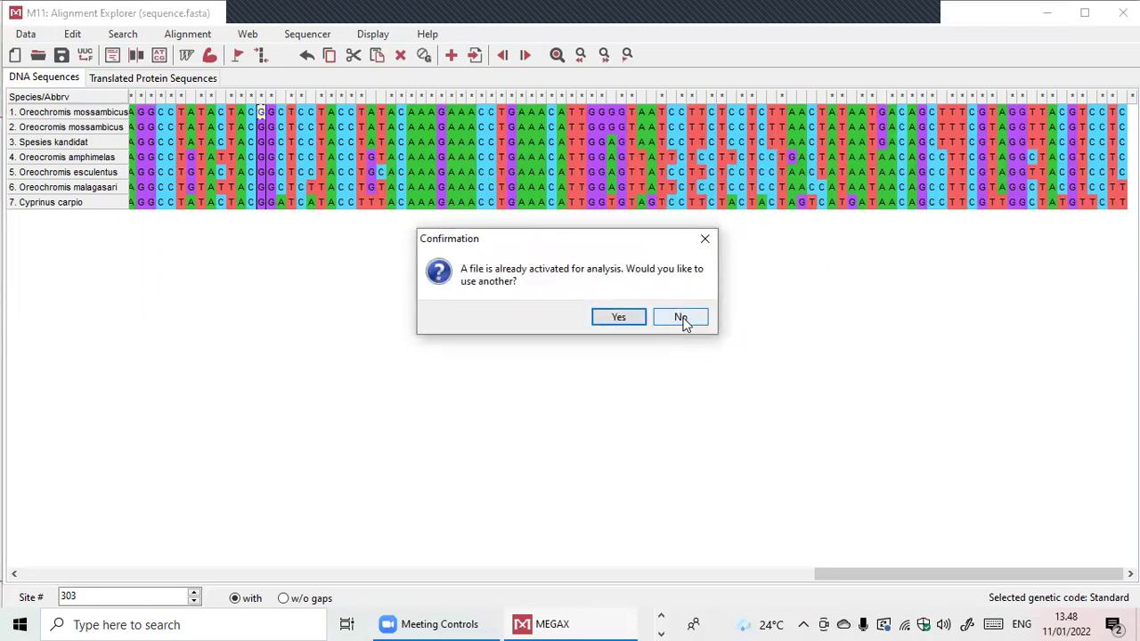
pyautogui.click(630, 318)
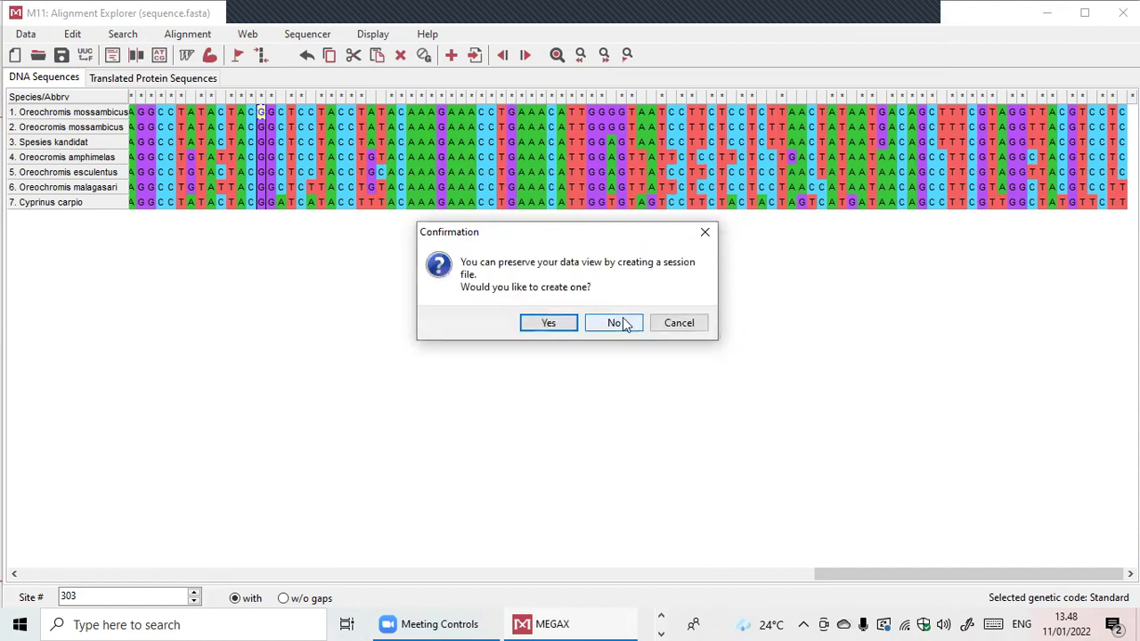
pyautogui.click(561, 324)
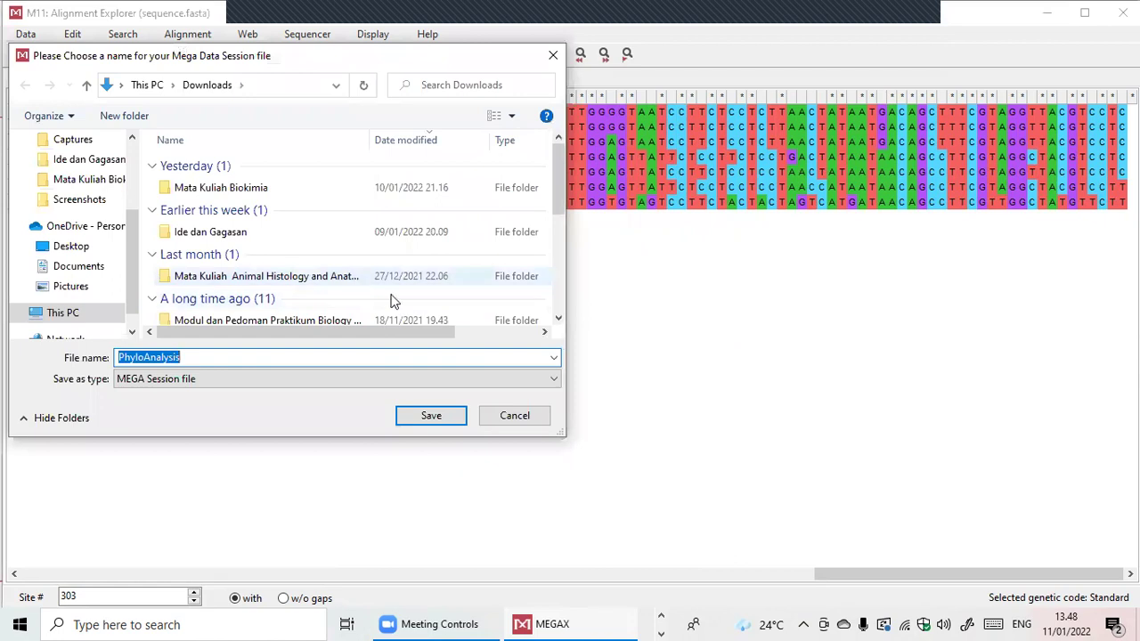
pyautogui.click(501, 422)
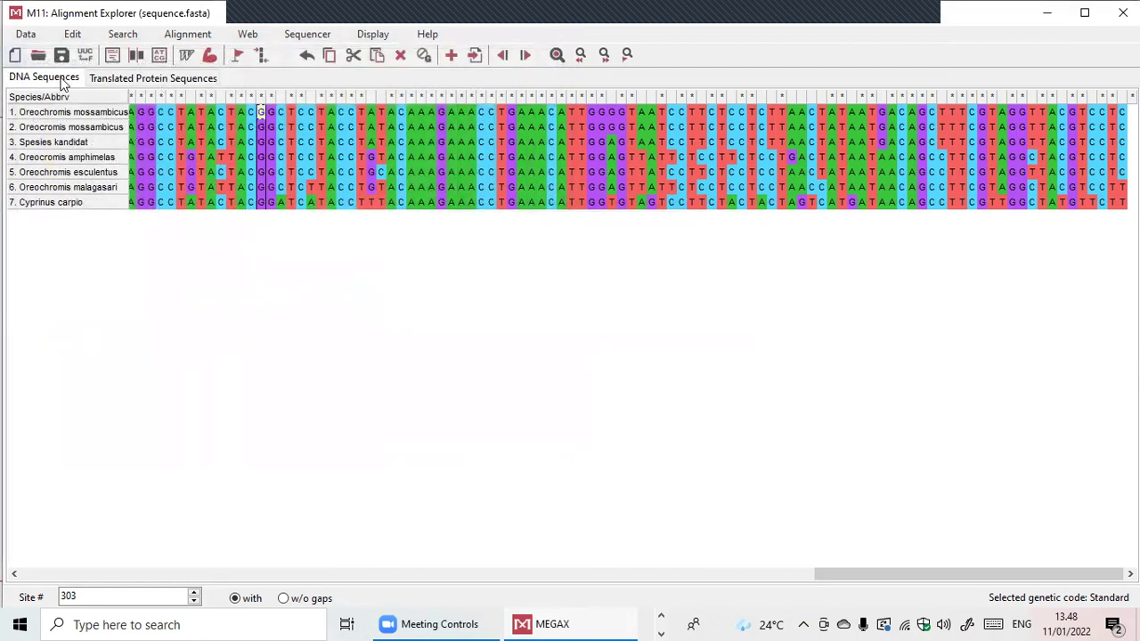
pyautogui.click(1086, 14)
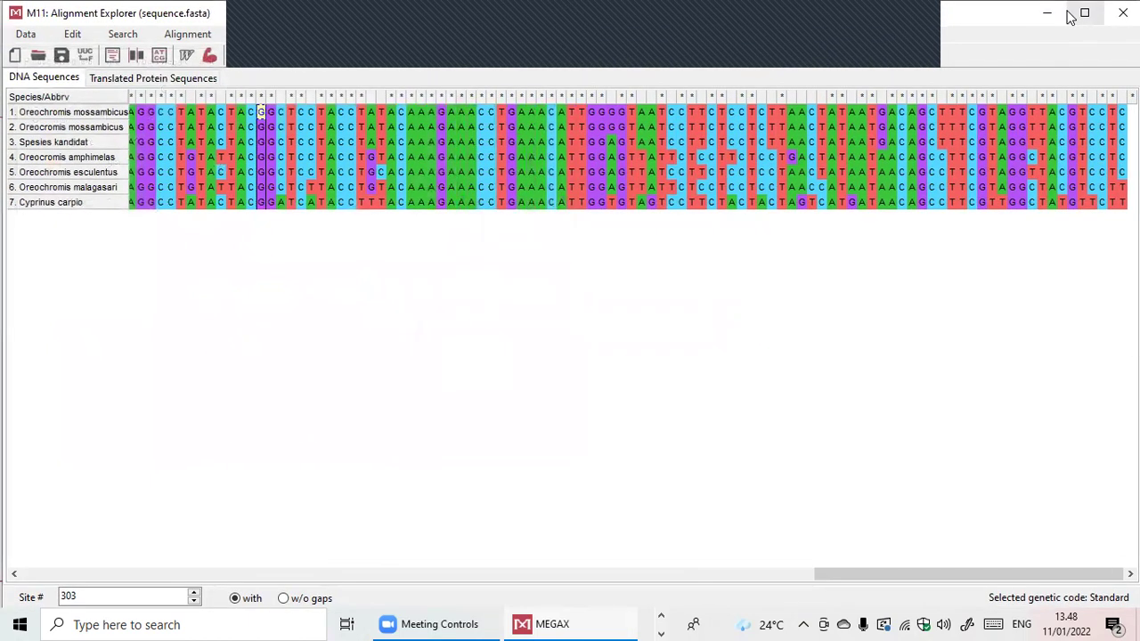
# Show the activated PhyloAnalysis-0.meg data in the Sequence Data Explorer and go through all seven taxa at the first site
pyautogui.click(1047, 13)
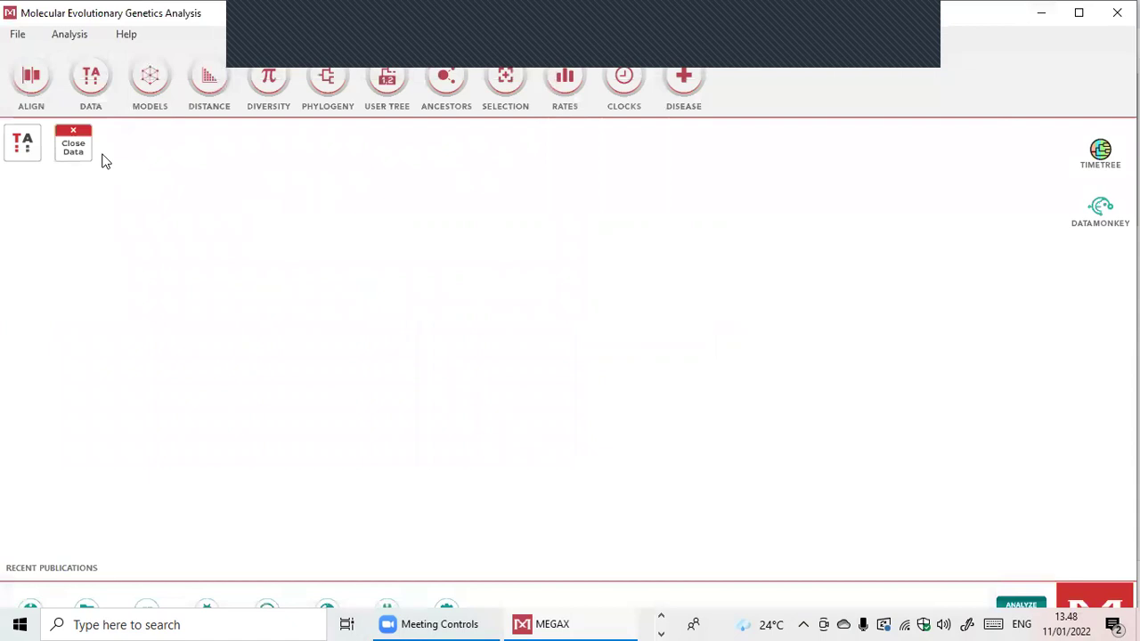
pyautogui.click(27, 138)
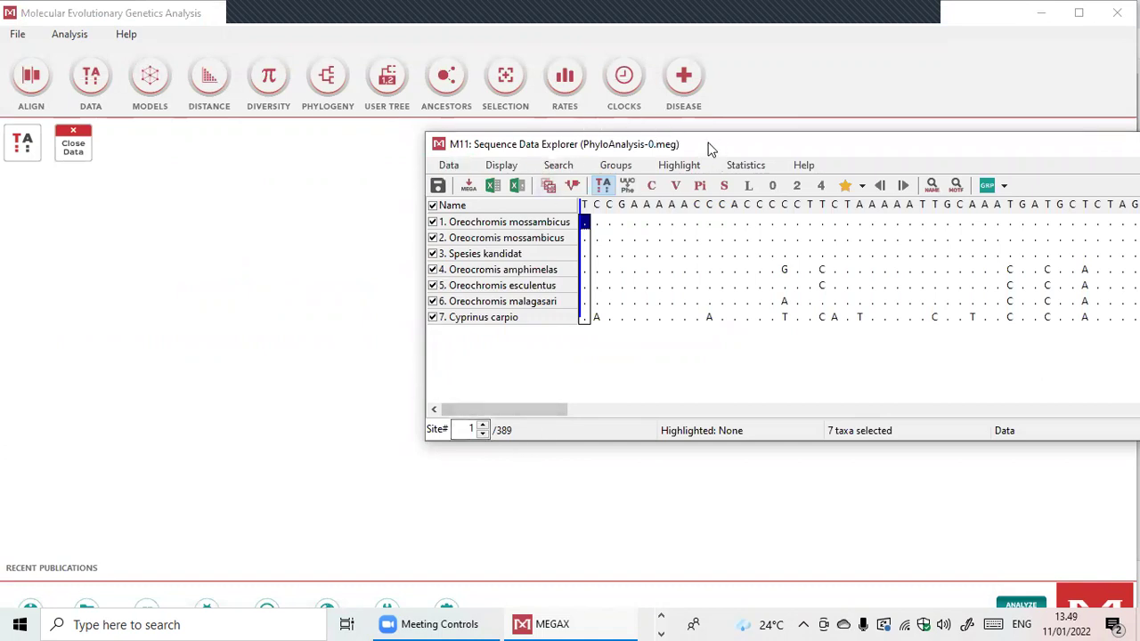
pyautogui.moveTo(710, 150); pyautogui.dragTo(426, 158)
pyautogui.press('Down')
pyautogui.press('Down')
pyautogui.press('Down')
pyautogui.press('Down')
pyautogui.press('Down')
pyautogui.press('Down')
pyautogui.press('Up')
pyautogui.press('Up')
pyautogui.press('Up')
pyautogui.press('Up')
pyautogui.press('Up')
pyautogui.press('Up')
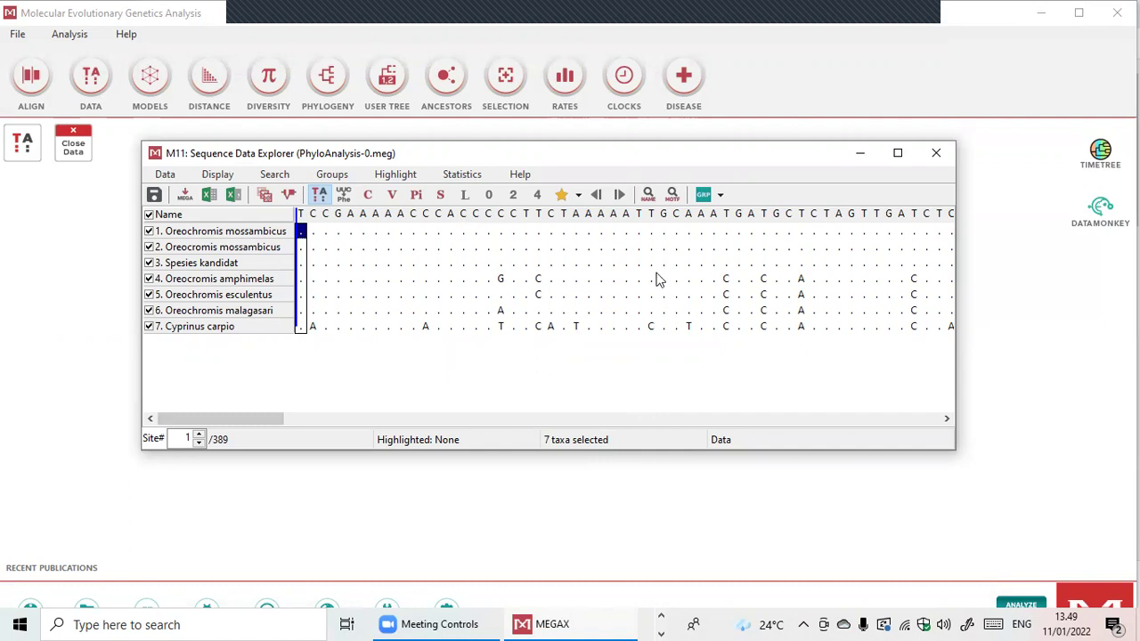
pyautogui.press('Down')
pyautogui.press('Down')
pyautogui.press('Down')
pyautogui.press('Down')
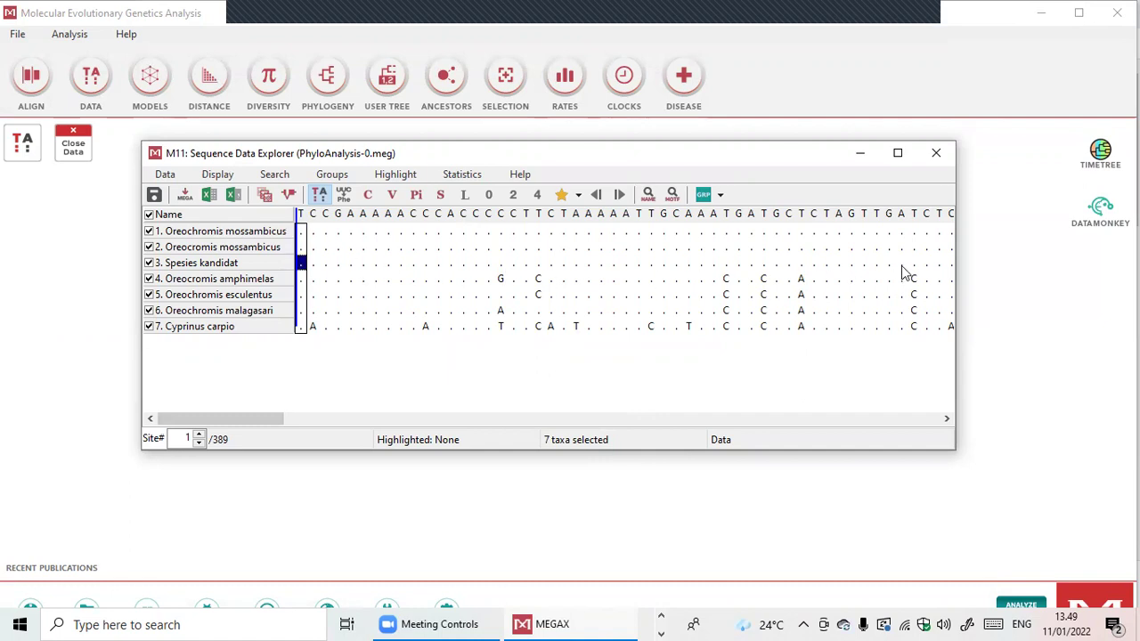
pyautogui.press('Down')
pyautogui.press('Down')
# Enlarge the Sequence Data Explorer to compare base differences among the seven taxa, returning to the first sequence
pyautogui.click(209, 174)
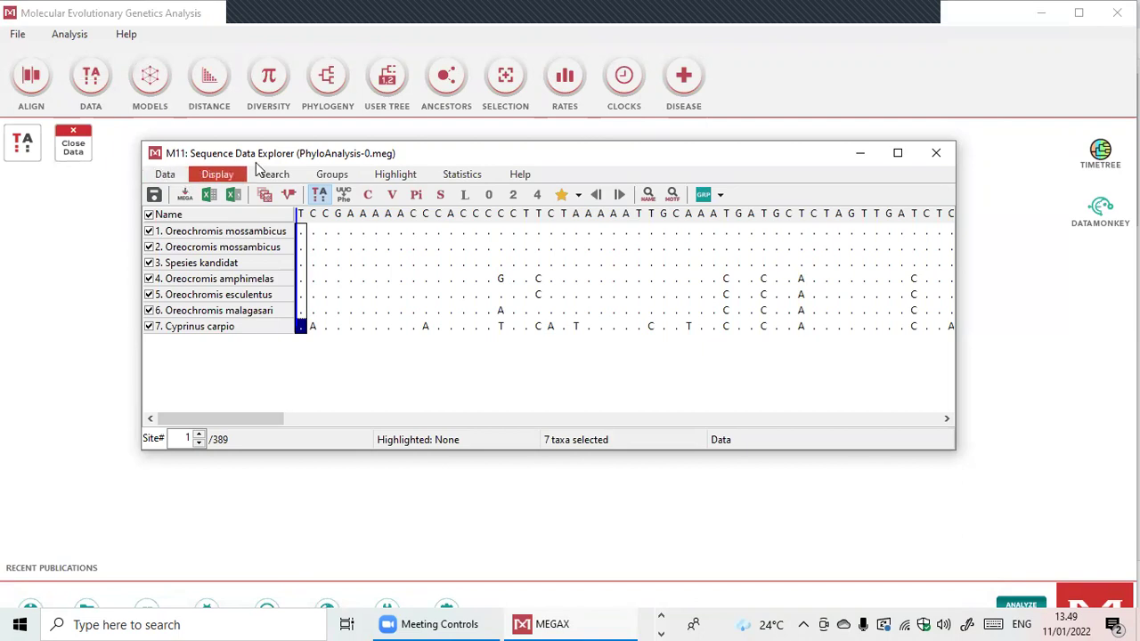
pyautogui.click(897, 153)
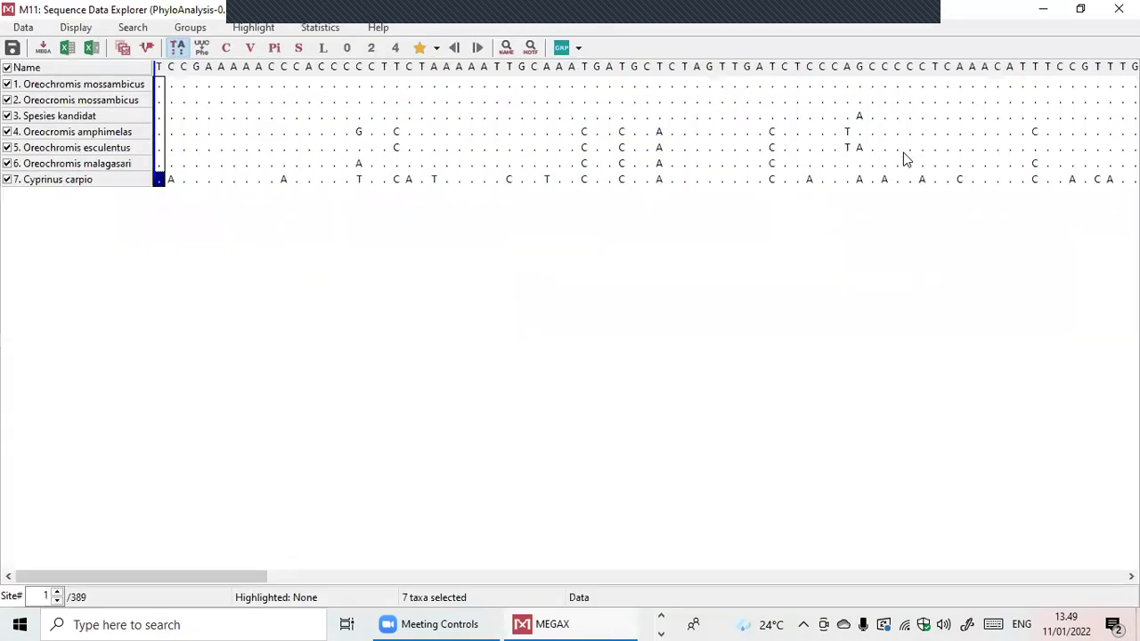
pyautogui.press('Up')
pyautogui.press('Up')
pyautogui.press('Up')
pyautogui.press('Up')
pyautogui.press('Up')
pyautogui.press('Up')
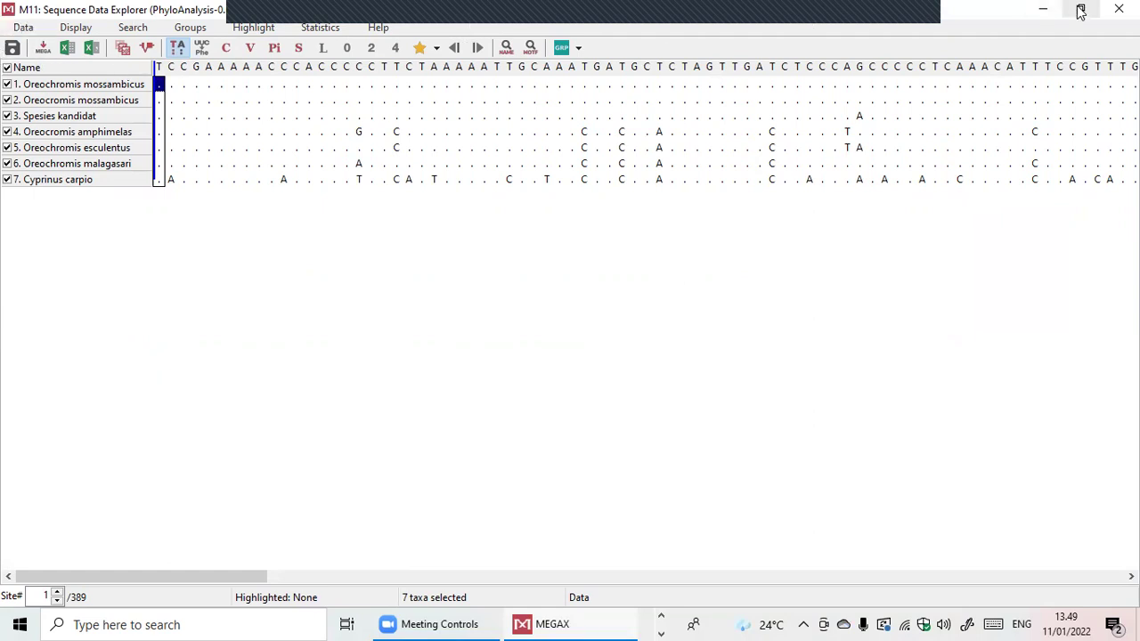
pyautogui.click(1040, 9)
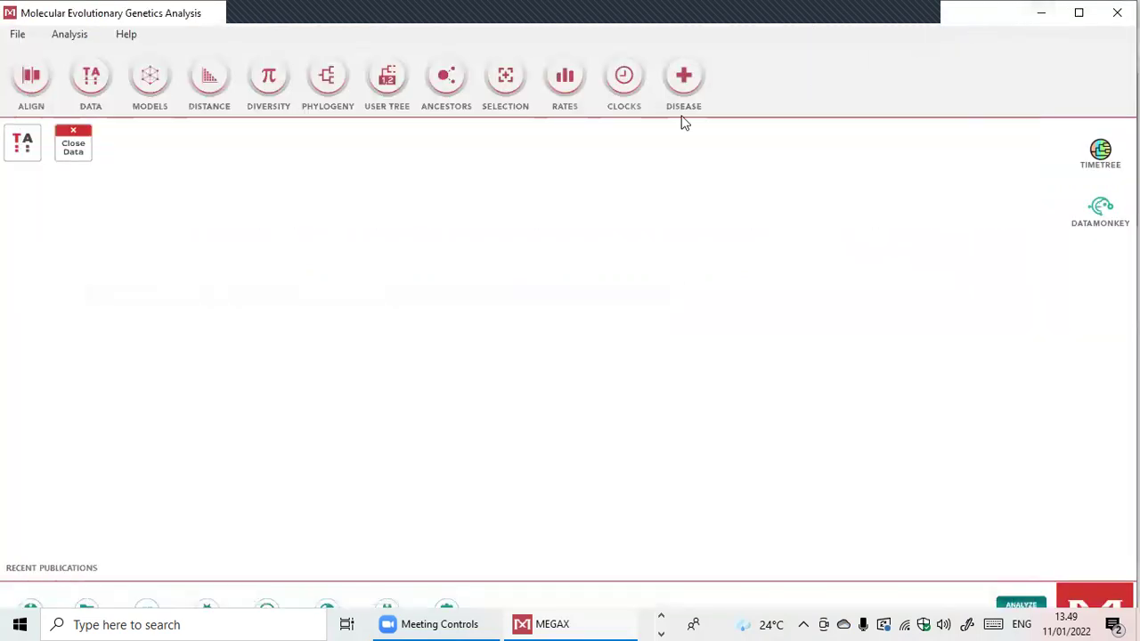
pyautogui.click(38, 149)
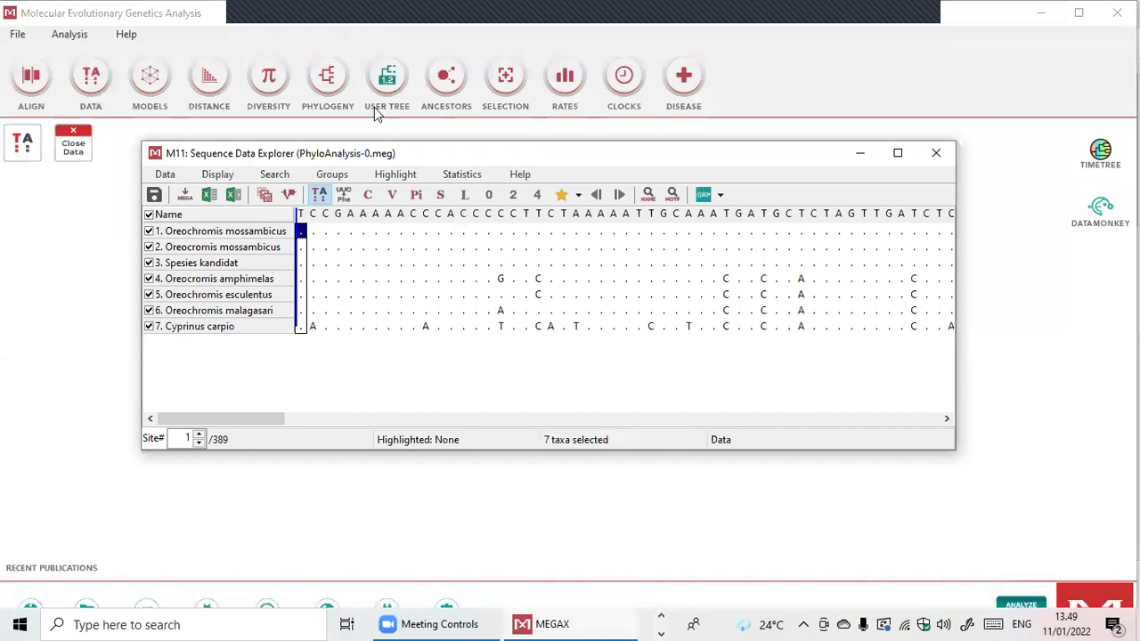
# Construct a Neighbor-Joining tree from the active data with 1000 bootstrap replications, the Kimura 2-parameter model, uniform rates and complete deletion
pyautogui.click(342, 88)
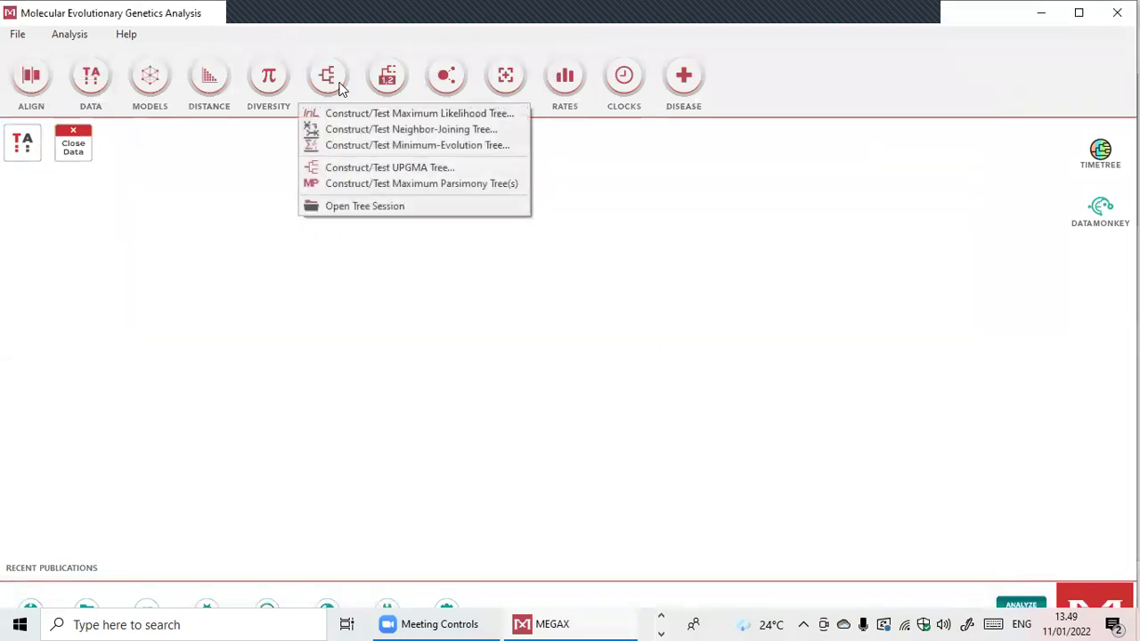
pyautogui.click(381, 134)
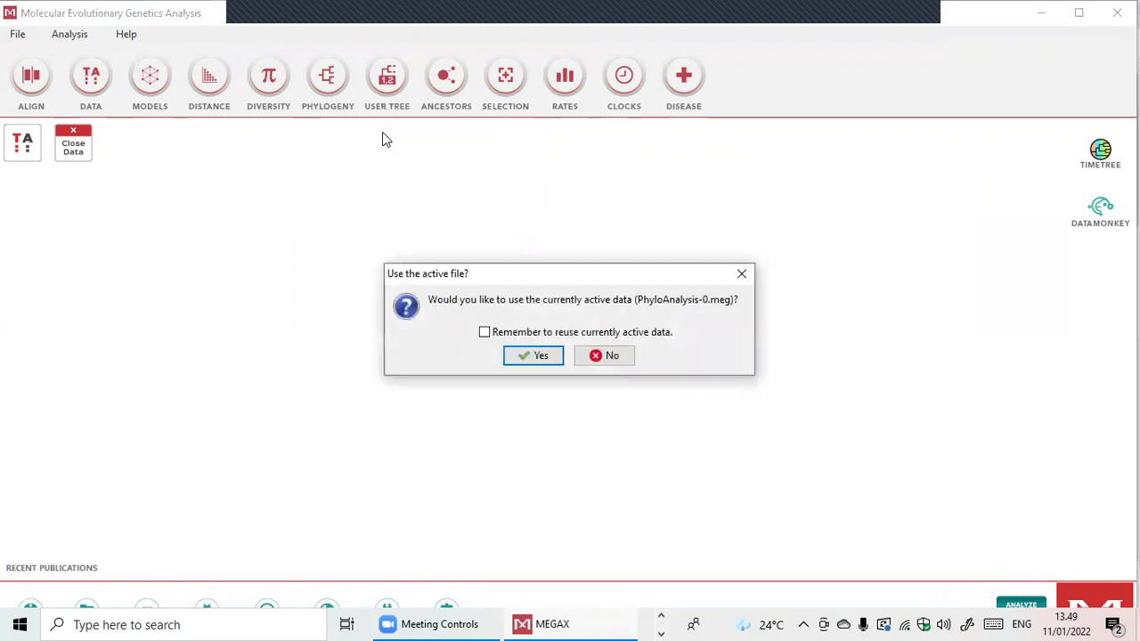
pyautogui.click(537, 355)
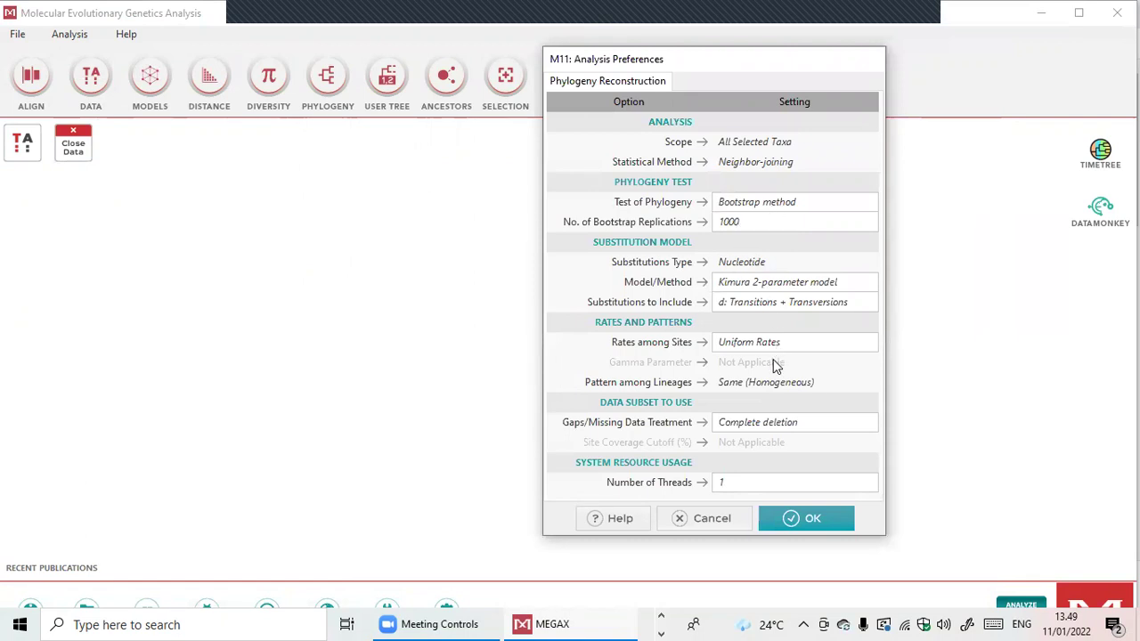
pyautogui.click(810, 525)
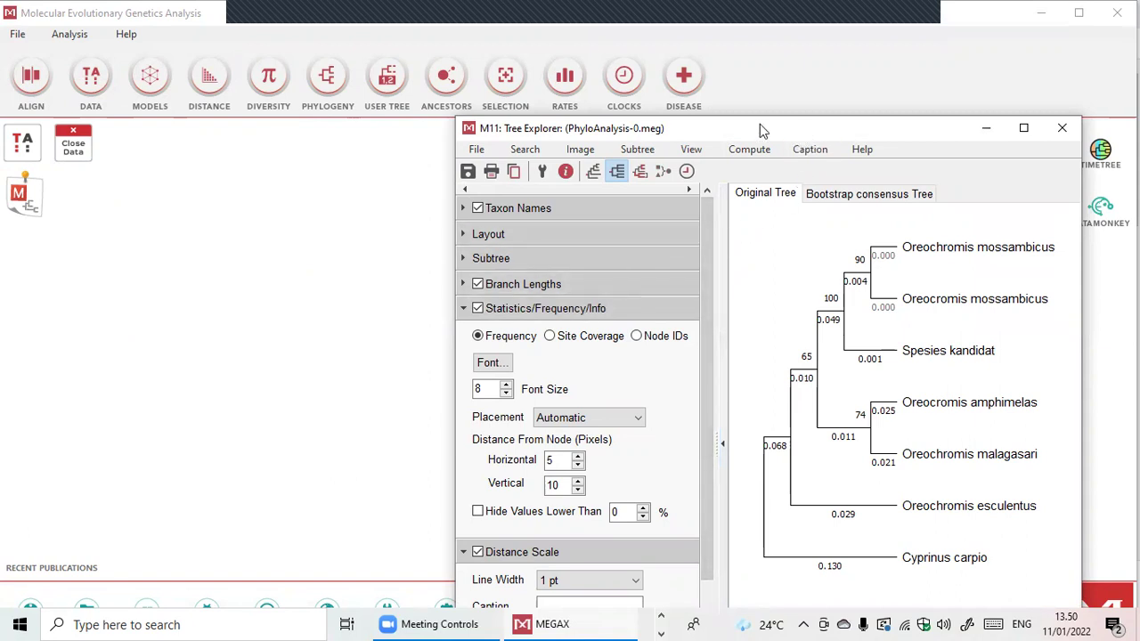
# Display the bootstrap consensus tree and widen the Tree Explorer window
pyautogui.moveTo(759, 124); pyautogui.dragTo(443, 93)
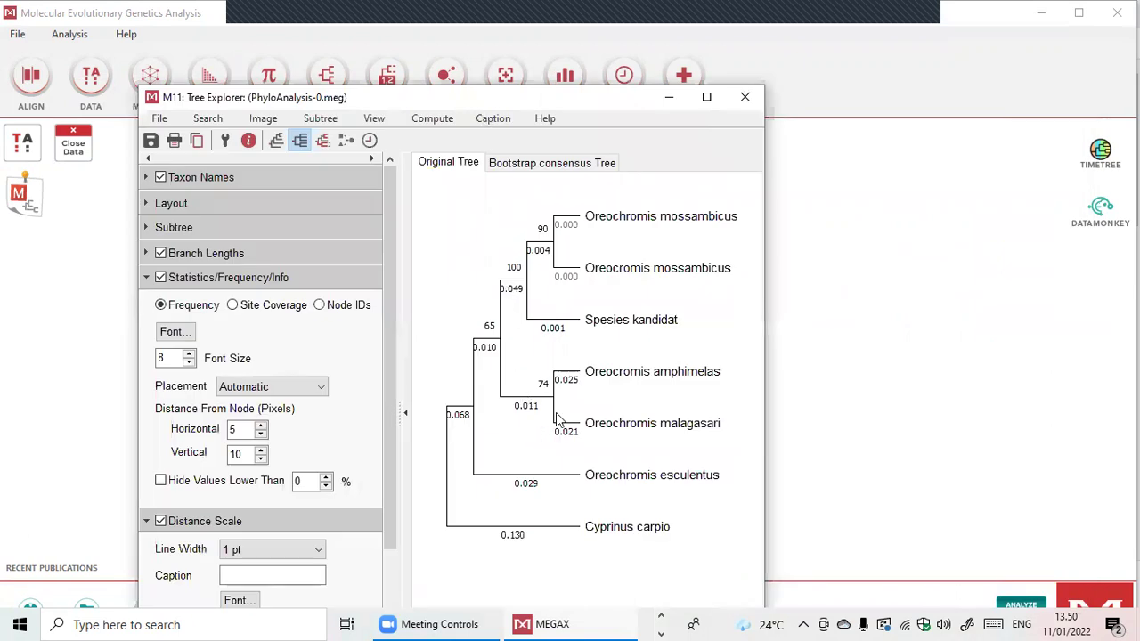
pyautogui.click(549, 164)
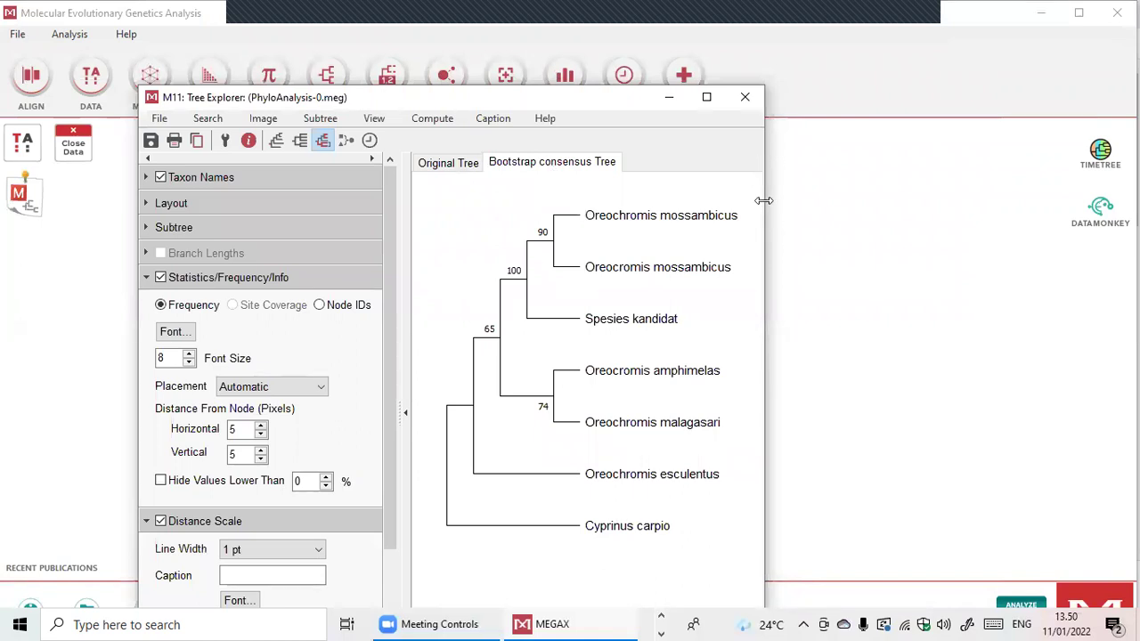
pyautogui.moveTo(763, 200); pyautogui.dragTo(907, 203)
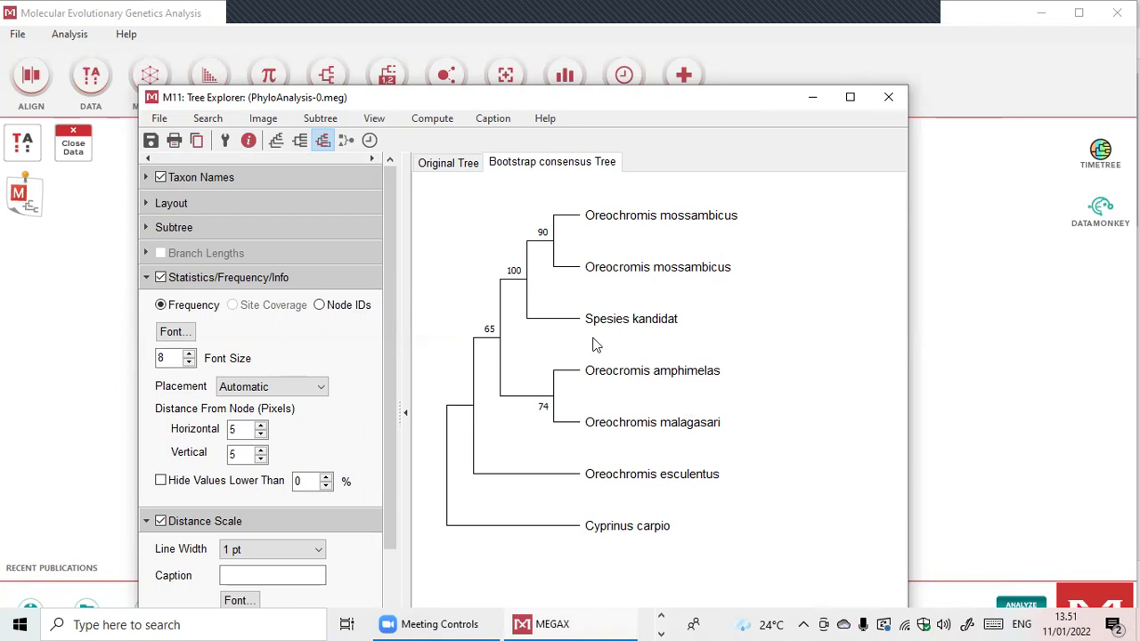
# Resize the consensus tree in its layout settings to a width of about 400 pixels and a taxon separation of about 24 pixels
pyautogui.click(184, 203)
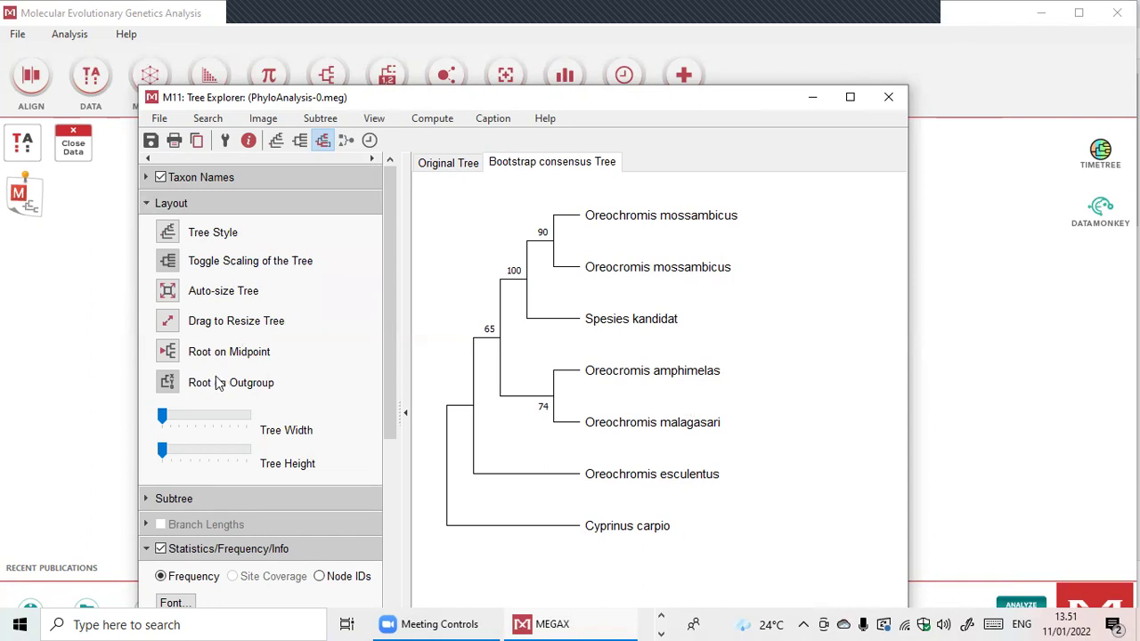
pyautogui.click(224, 415)
pyautogui.click(225, 421)
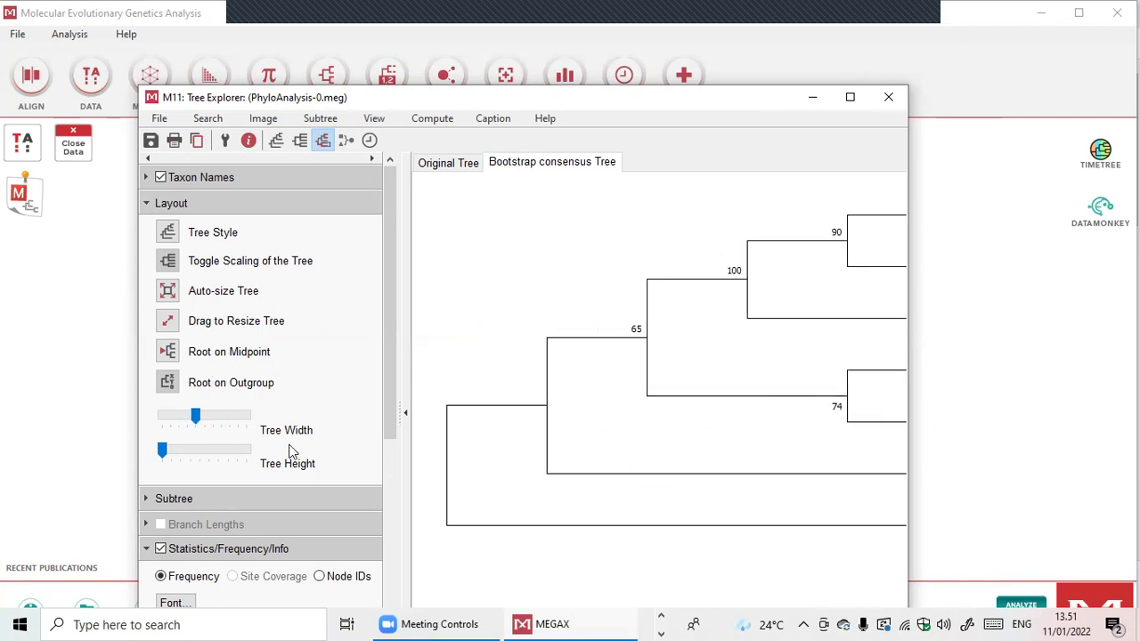
pyautogui.moveTo(197, 418); pyautogui.dragTo(142, 413)
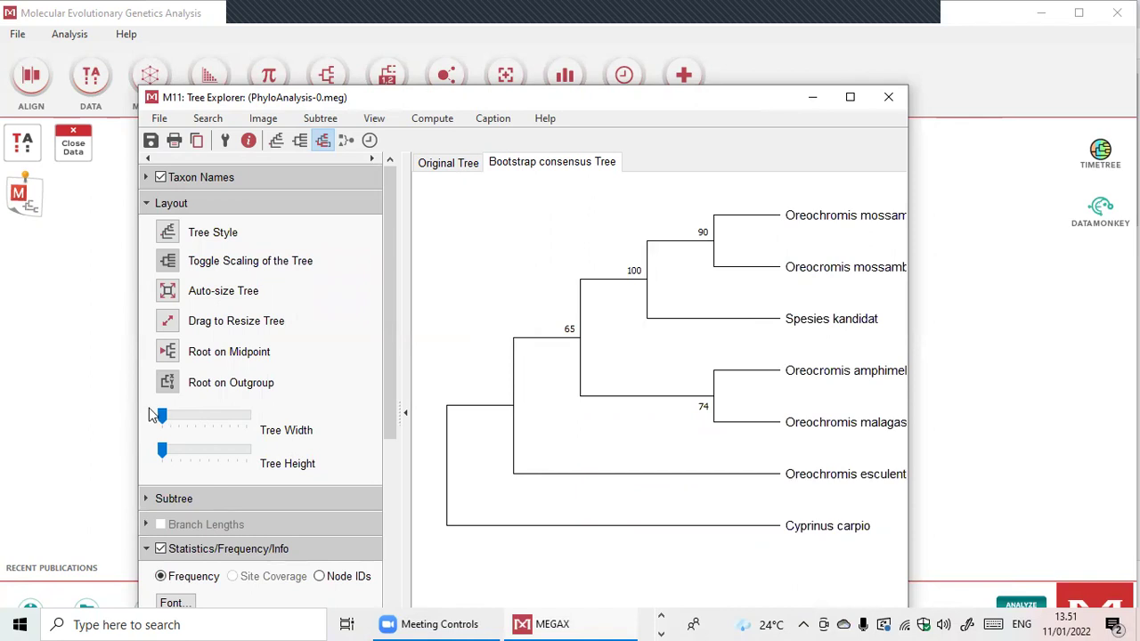
pyautogui.moveTo(162, 455); pyautogui.dragTo(127, 452)
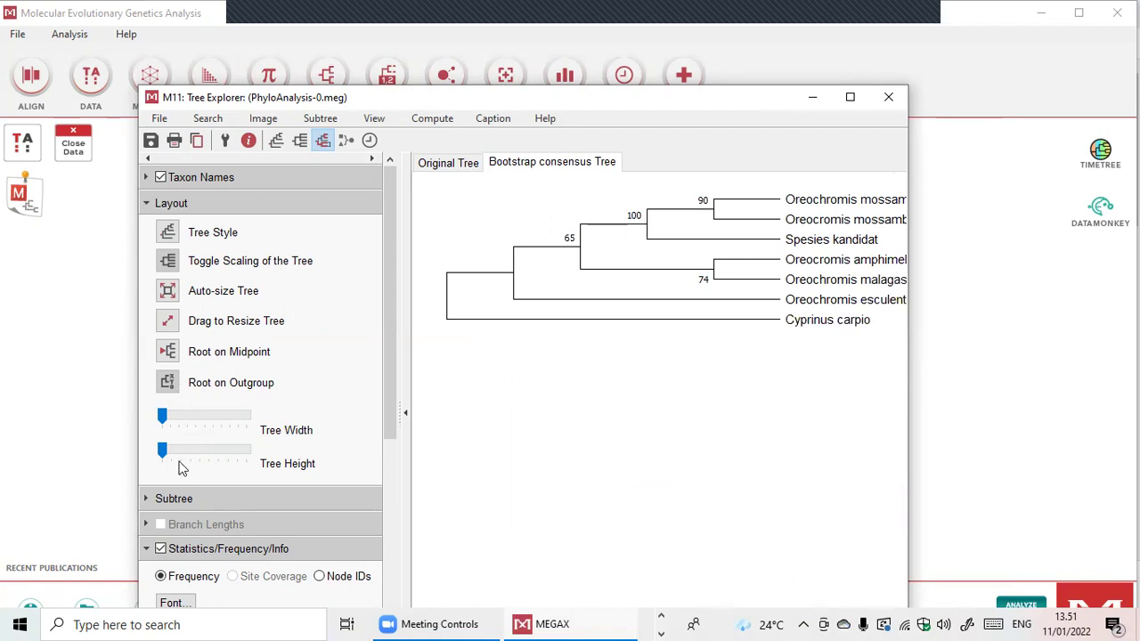
# Look through the subtree options and place the bootstrap frequency values below the branches
pyautogui.click(150, 499)
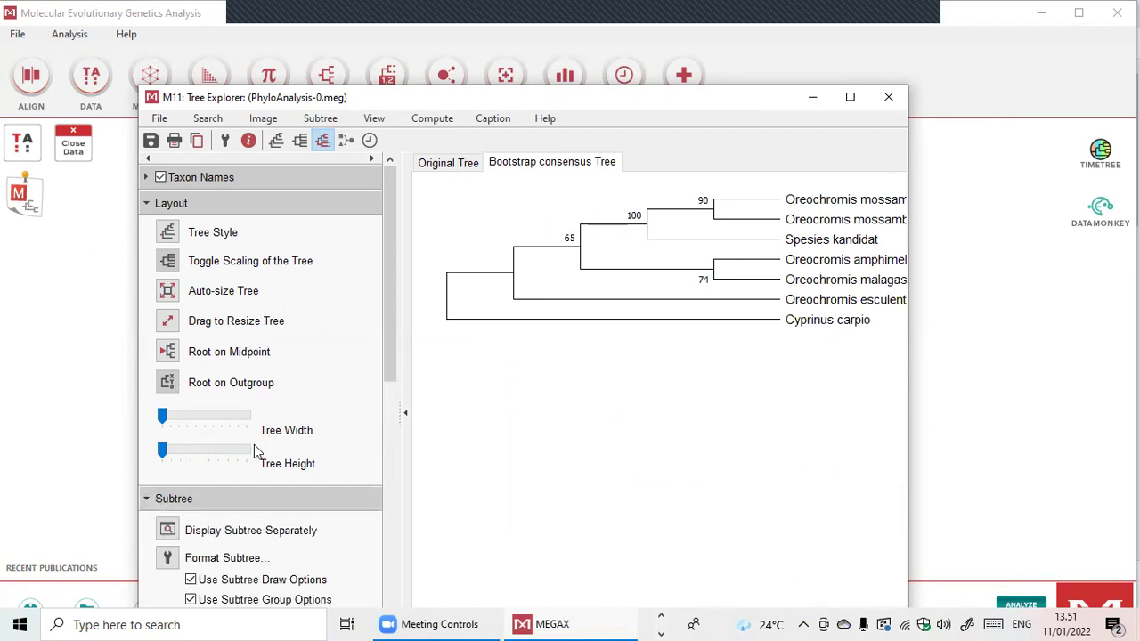
pyautogui.scroll(-2, 303, 503)
pyautogui.scroll(-5, 312, 520)
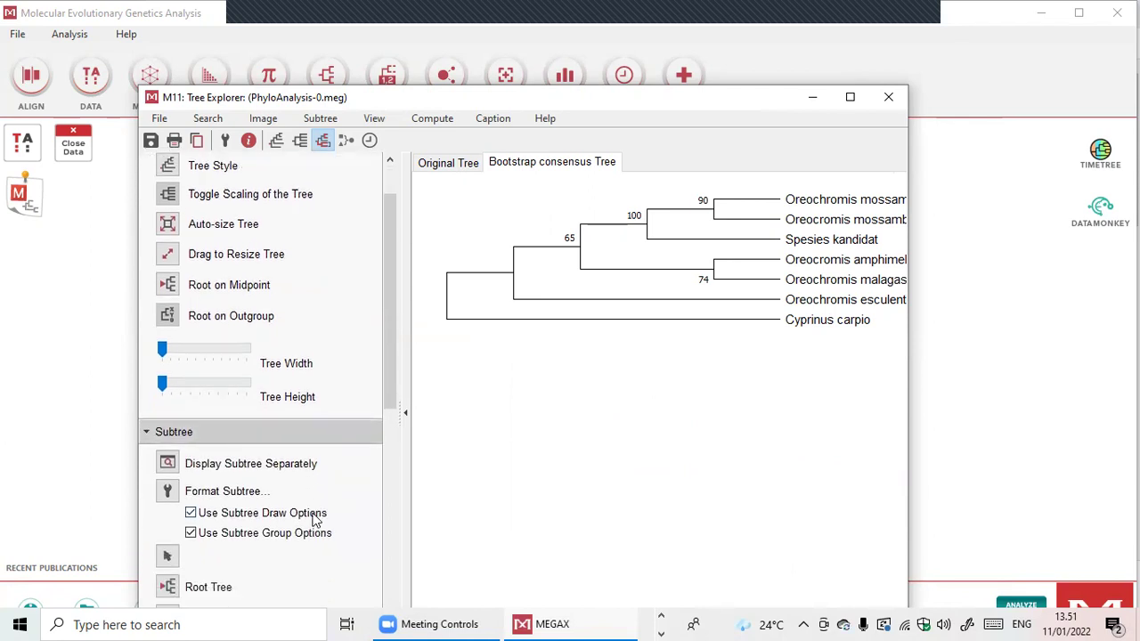
pyautogui.scroll(-1, 312, 520)
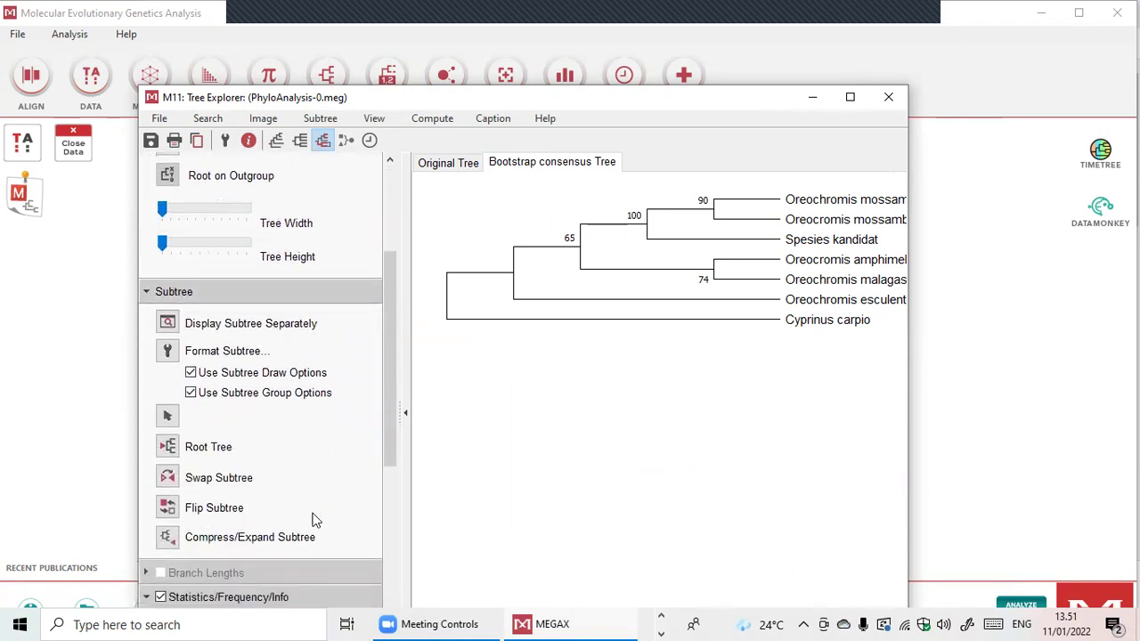
pyautogui.scroll(-4, 312, 520)
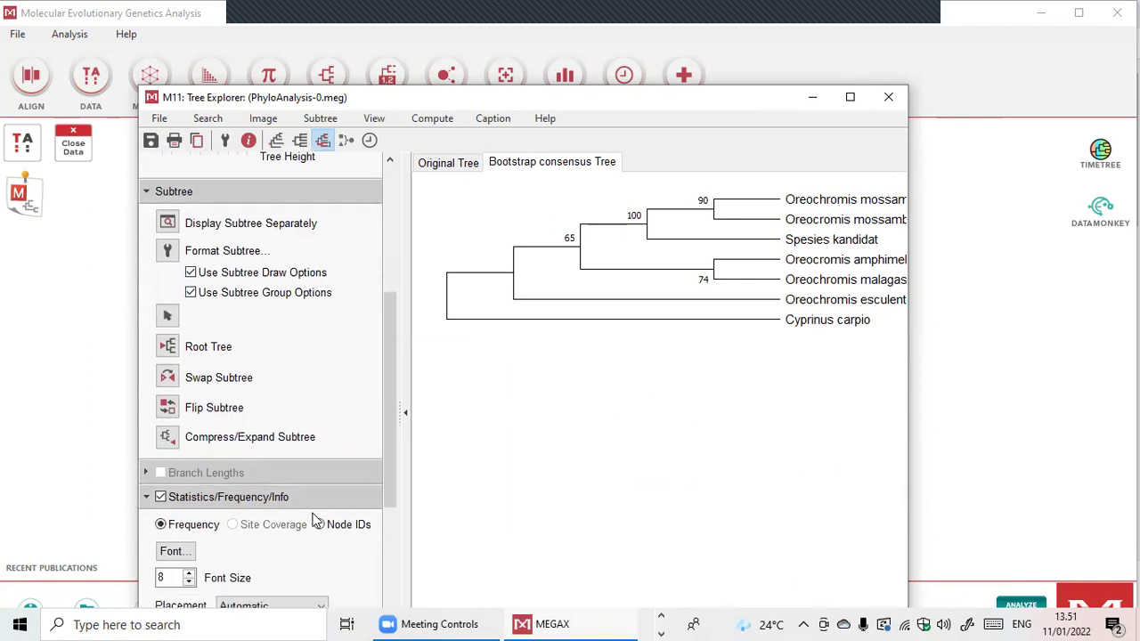
pyautogui.scroll(-3, 293, 500)
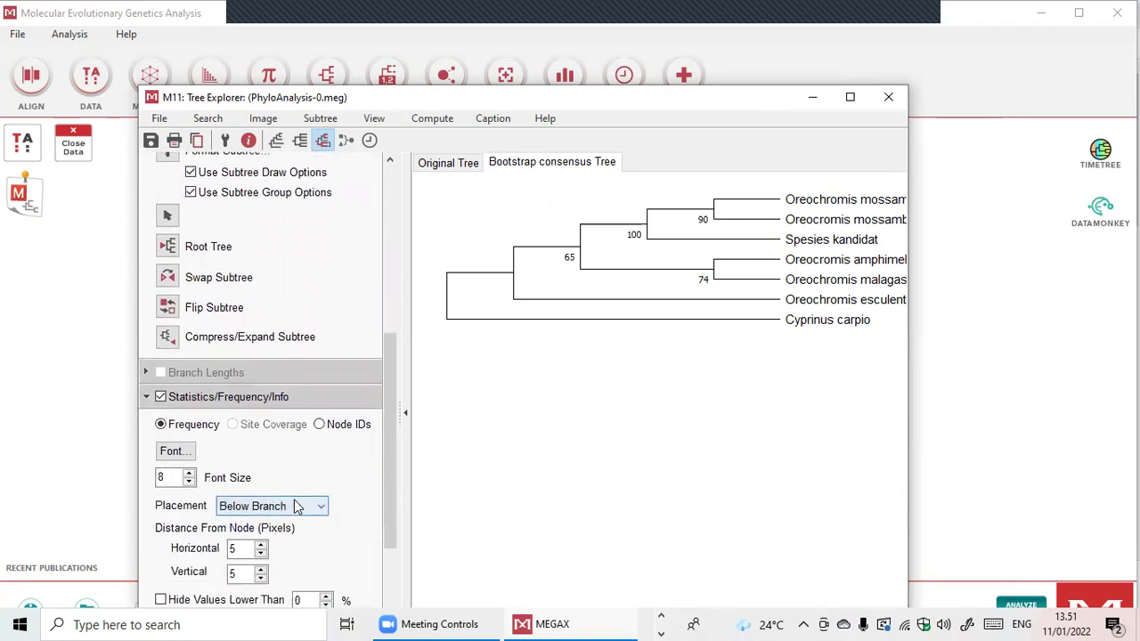
pyautogui.scroll(3, 204, 259)
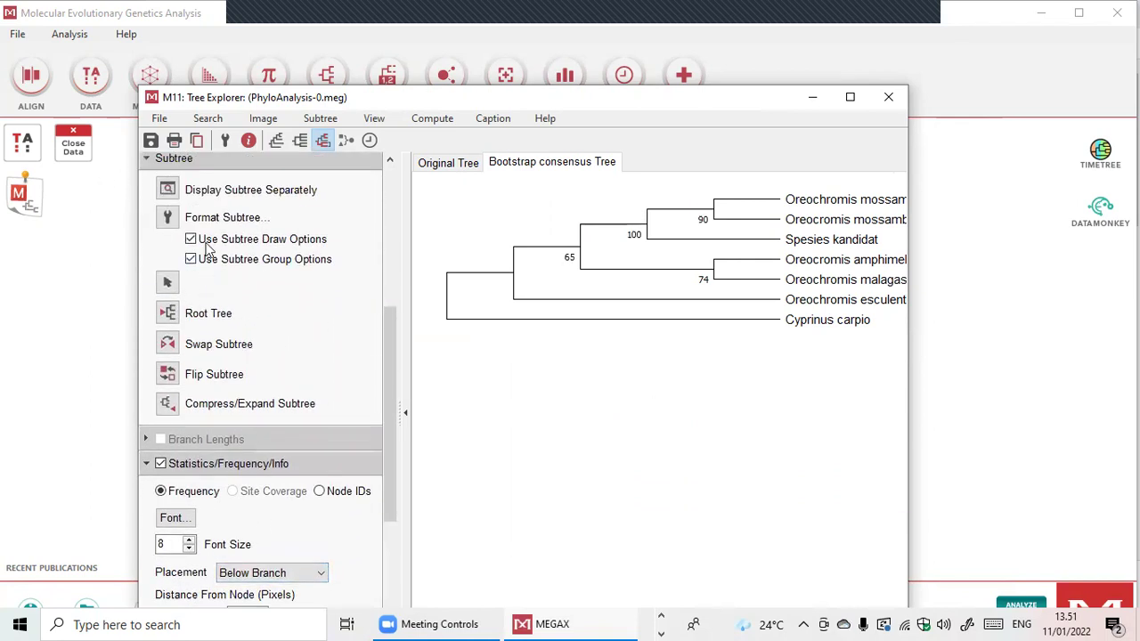
# Review the rectangular tree's drawing options for taxon separation, branch length and tree width
pyautogui.click(228, 139)
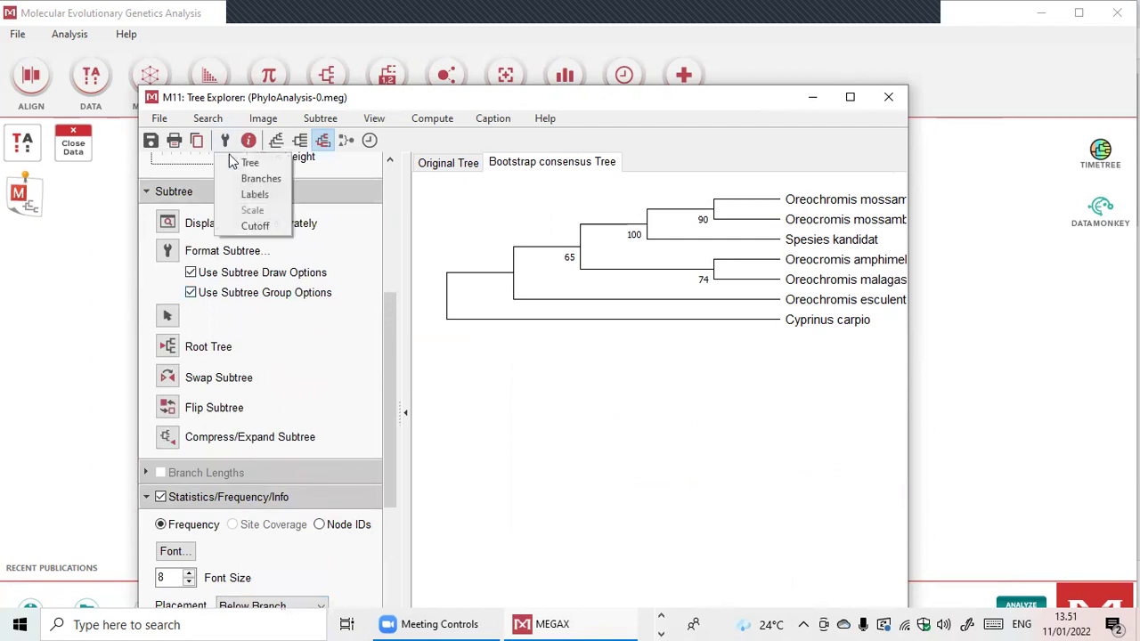
pyautogui.click(253, 165)
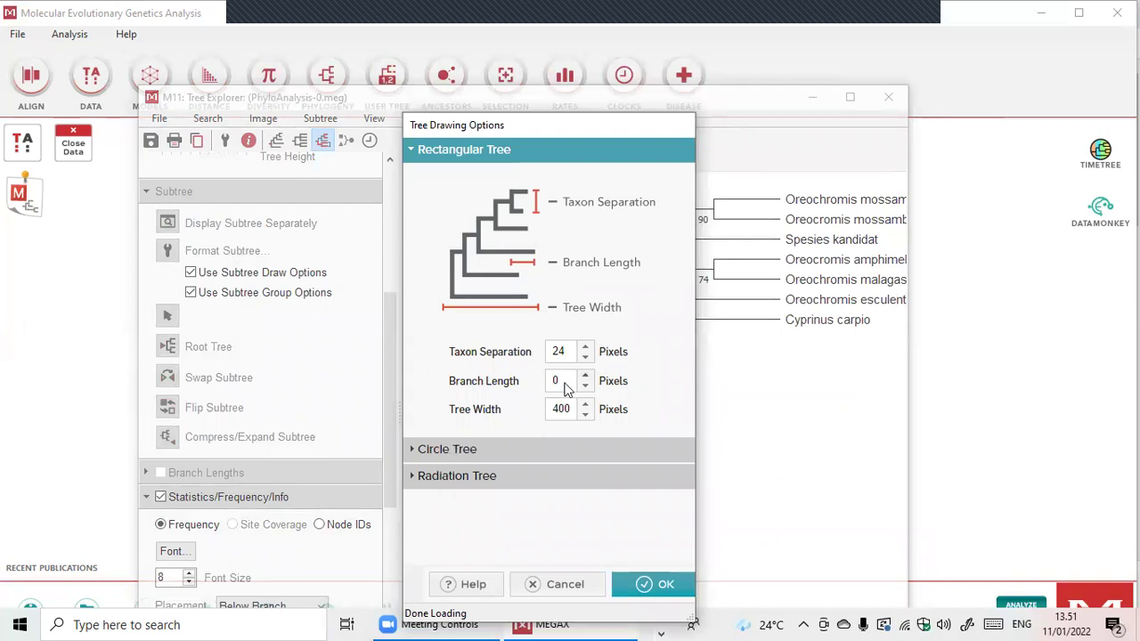
pyautogui.click(663, 580)
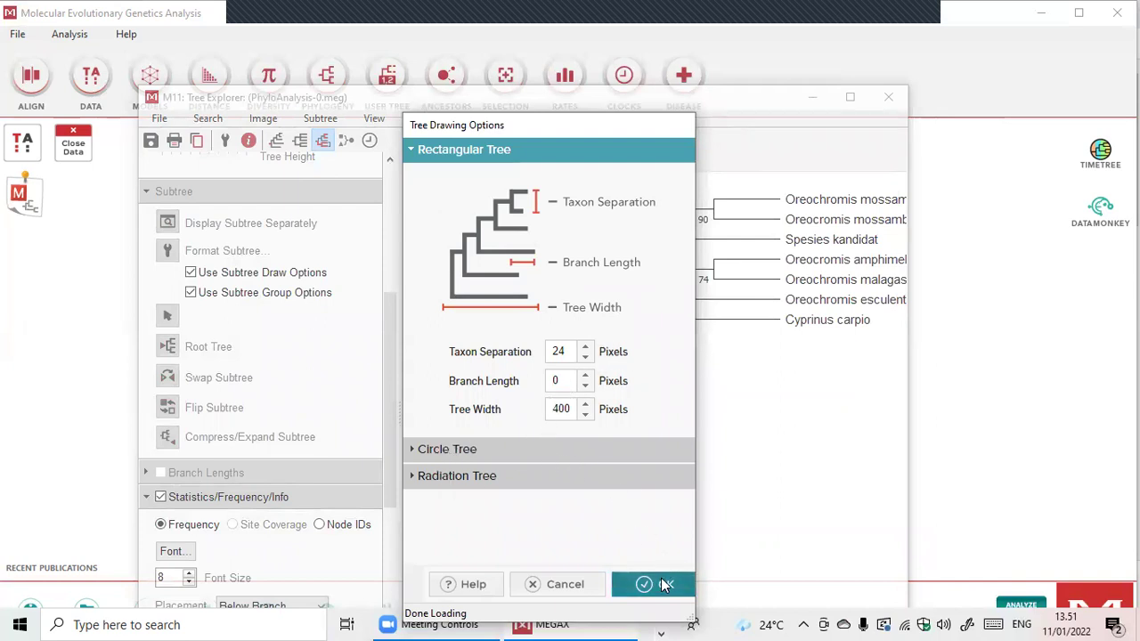
# Set the line width of the consensus tree's branches to 3 pt
pyautogui.click(225, 139)
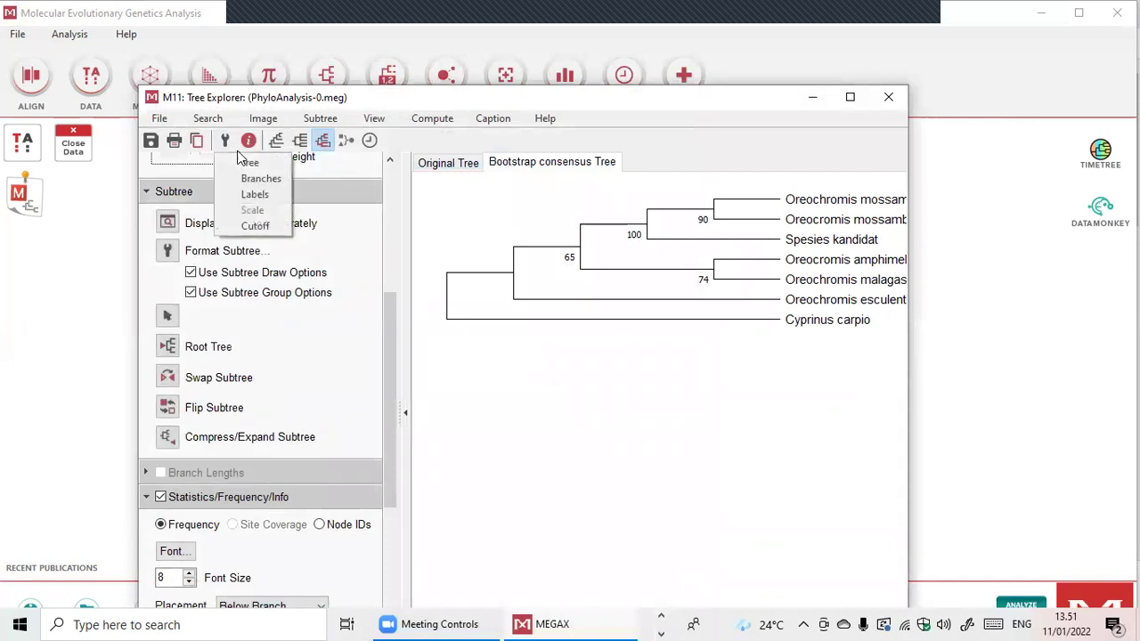
pyautogui.click(261, 178)
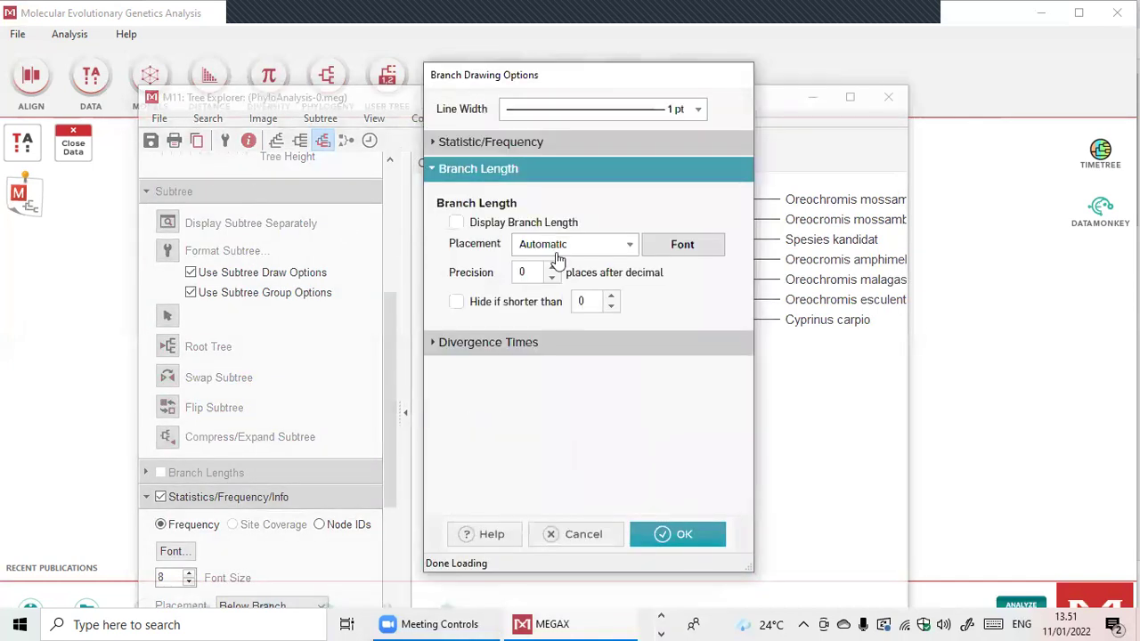
pyautogui.click(693, 110)
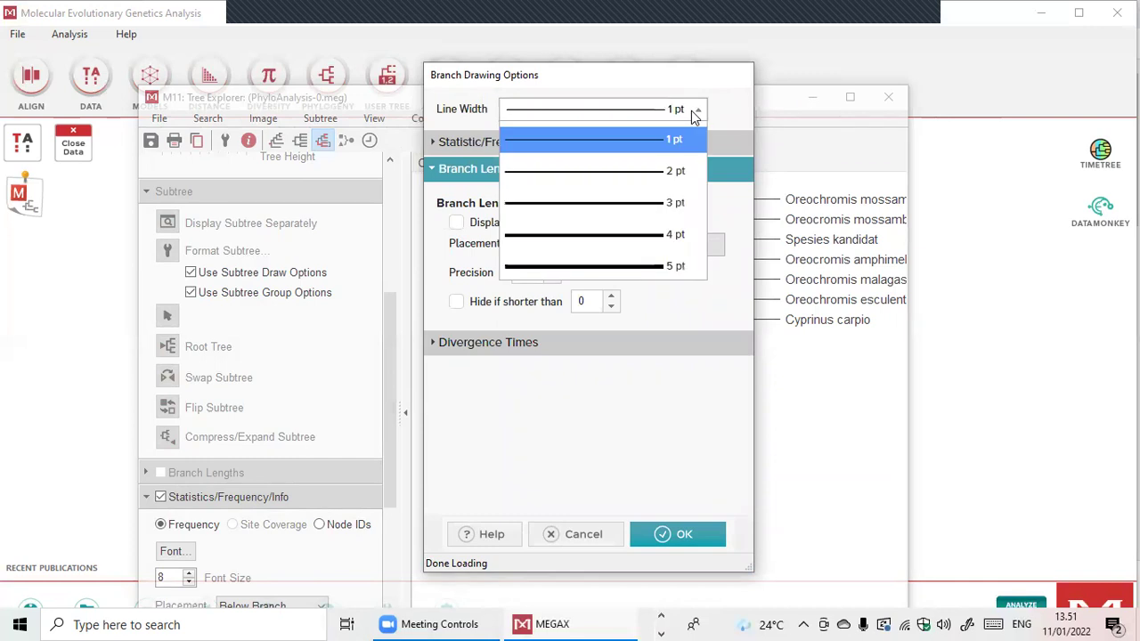
pyautogui.click(596, 204)
pyautogui.click(682, 534)
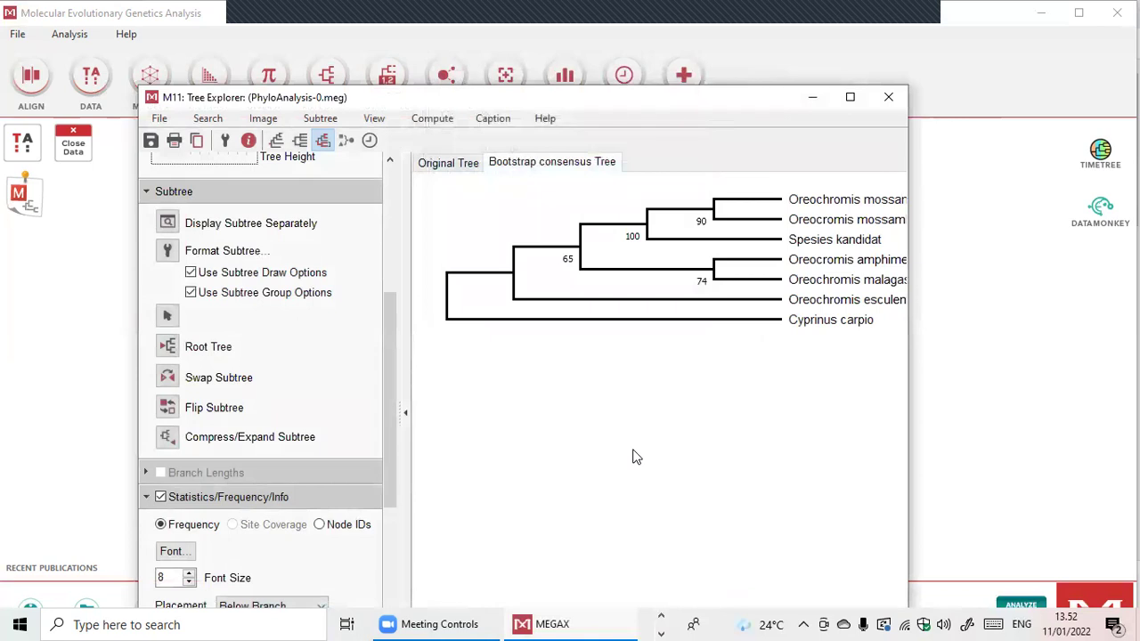
# Set the taxon names' font to Times New Roman, Italic, size 12, and widen the tree window to fit the full labels
pyautogui.click(230, 142)
pyautogui.click(258, 194)
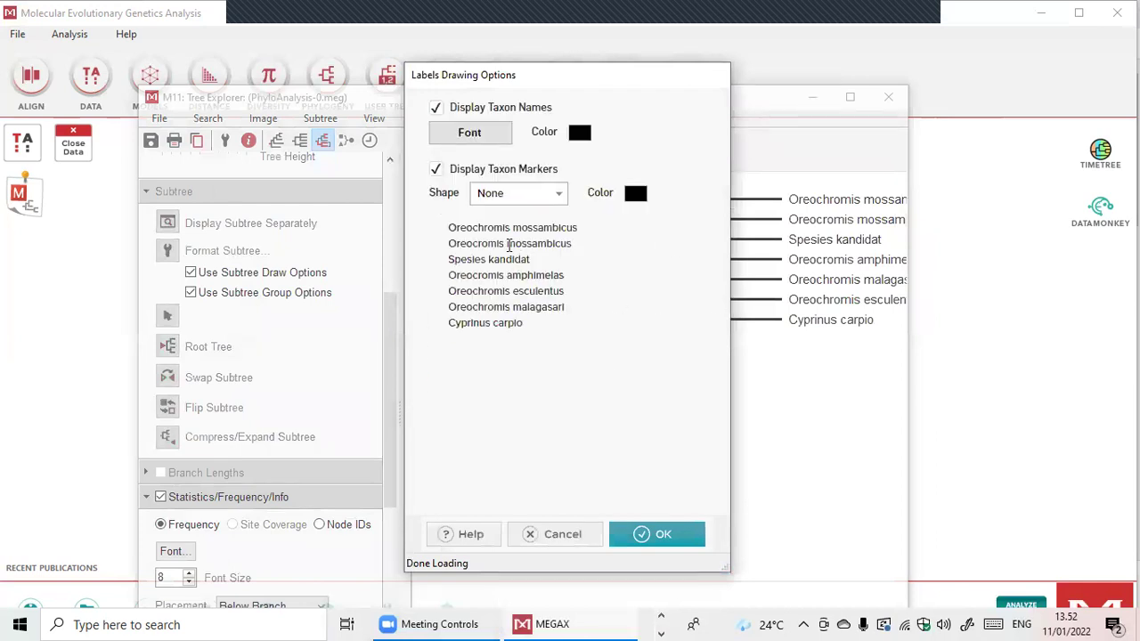
pyautogui.click(489, 140)
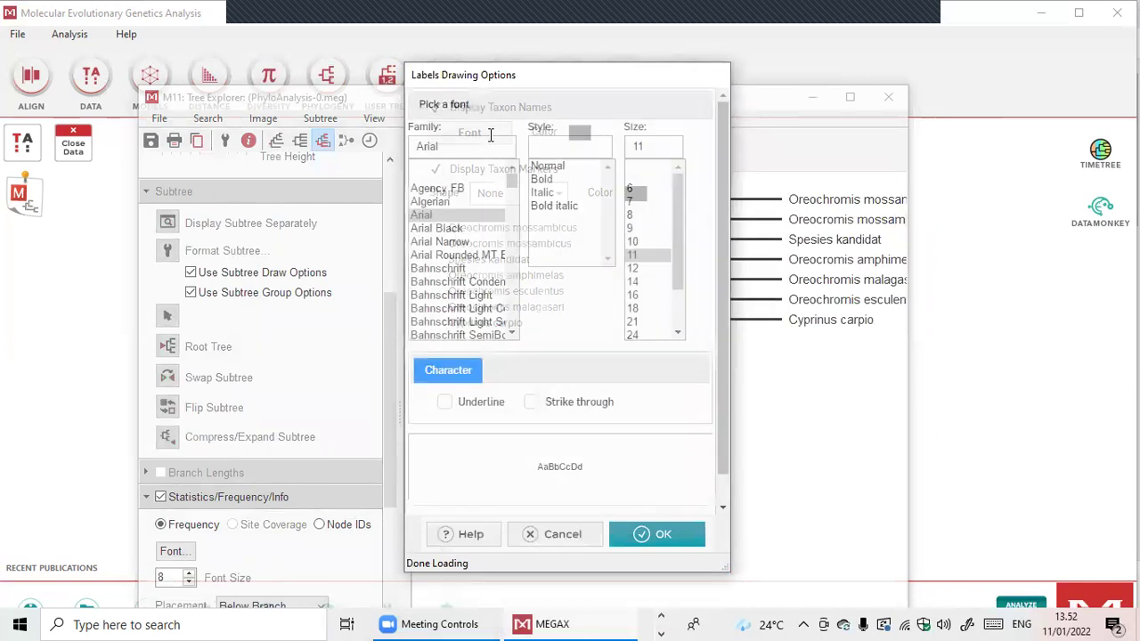
pyautogui.scroll(-20, 459, 281)
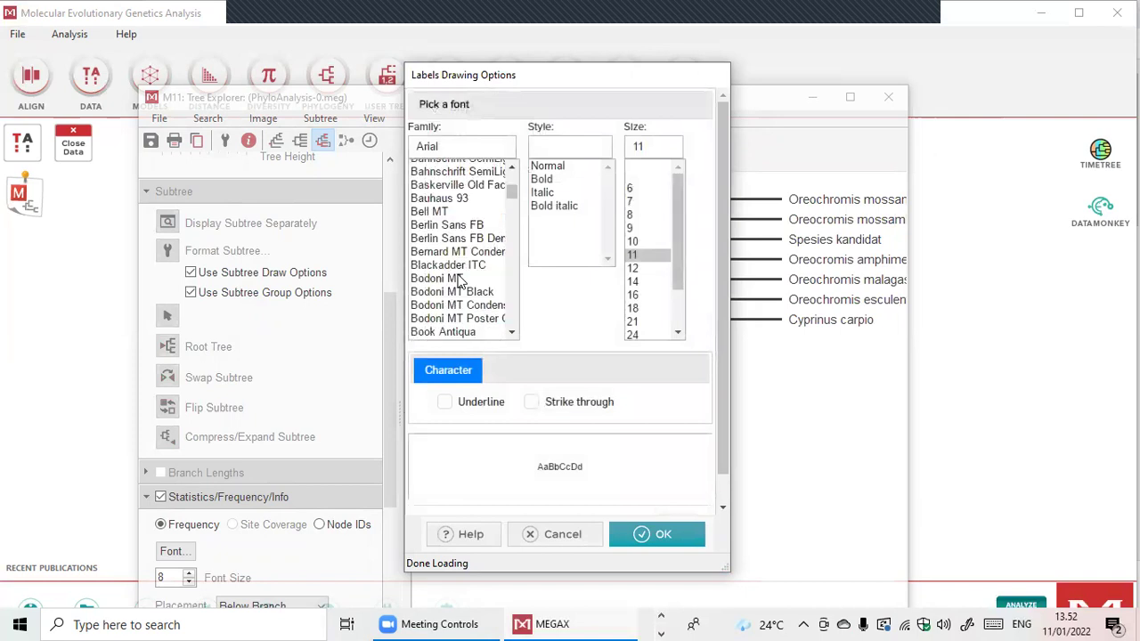
pyautogui.scroll(15, 458, 282)
pyautogui.scroll(15, 458, 281)
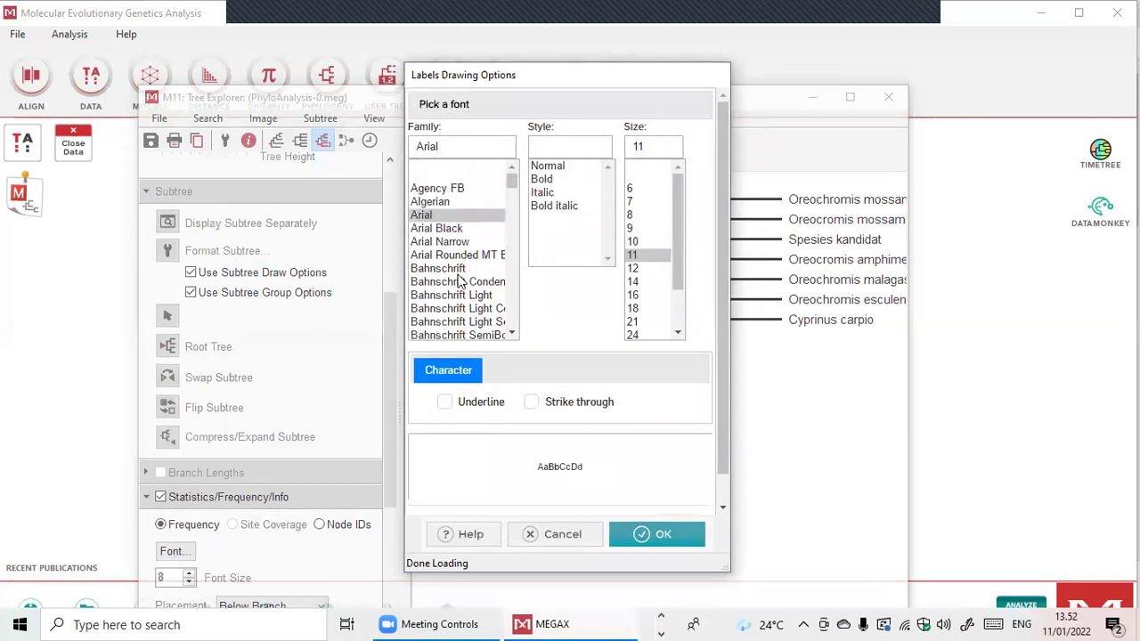
pyautogui.scroll(-20, 458, 281)
pyautogui.scroll(-20, 459, 282)
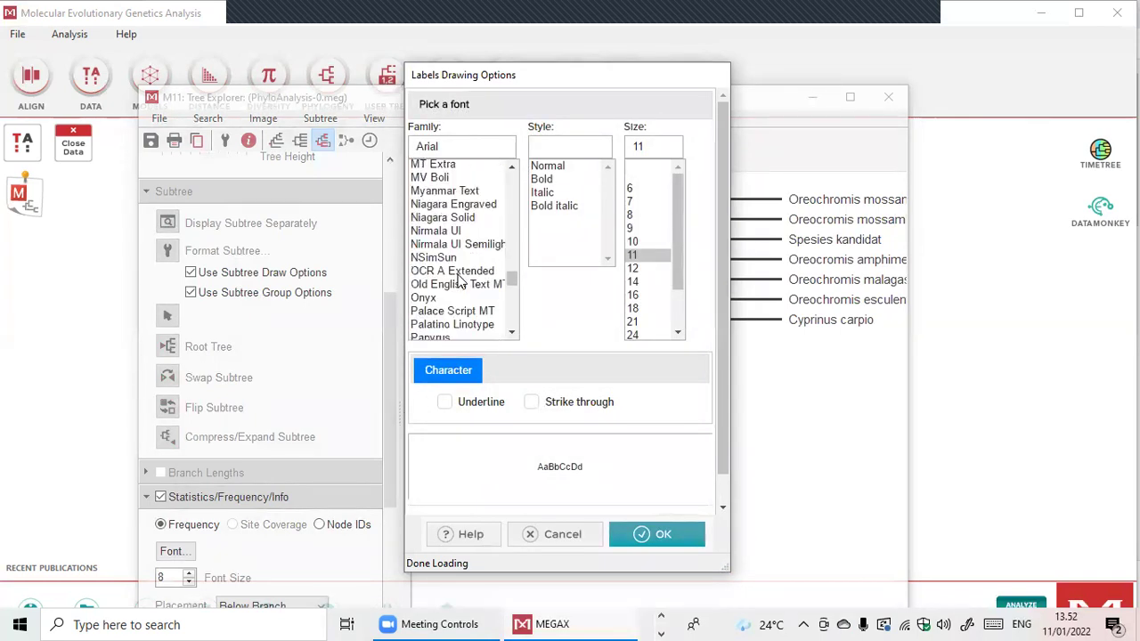
pyautogui.scroll(-7, 458, 279)
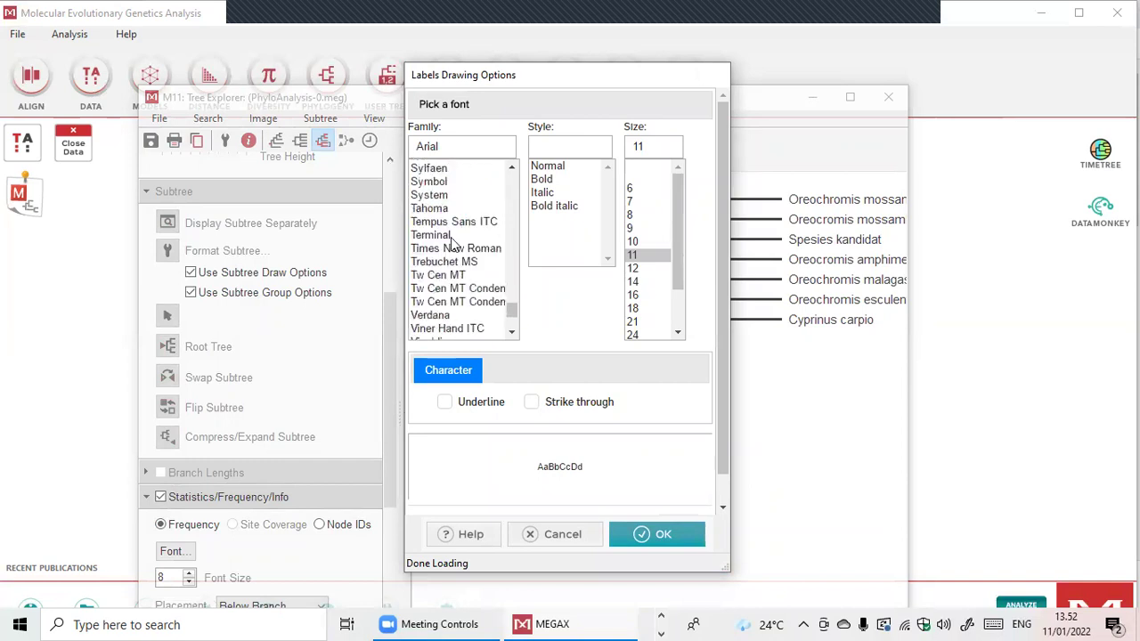
pyautogui.click(451, 249)
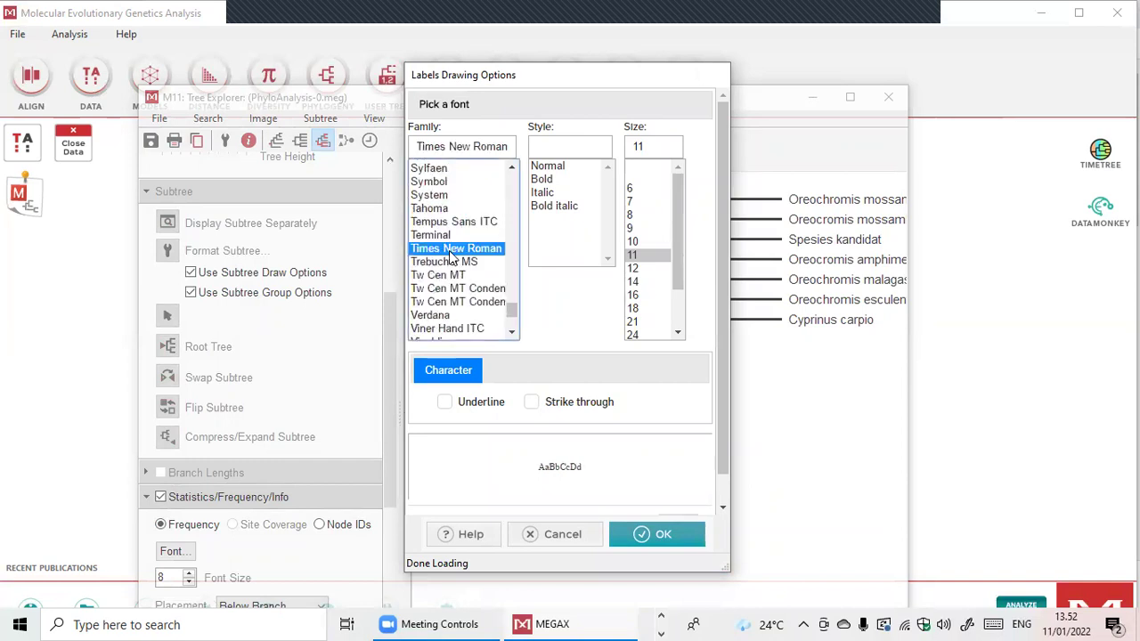
pyautogui.click(552, 194)
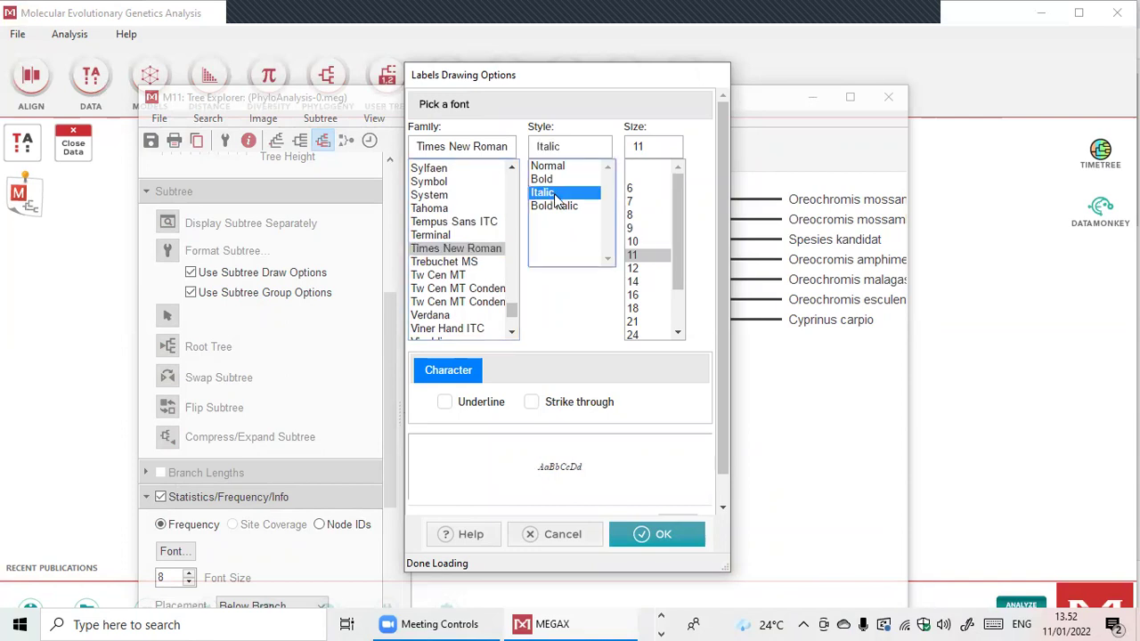
pyautogui.click(642, 269)
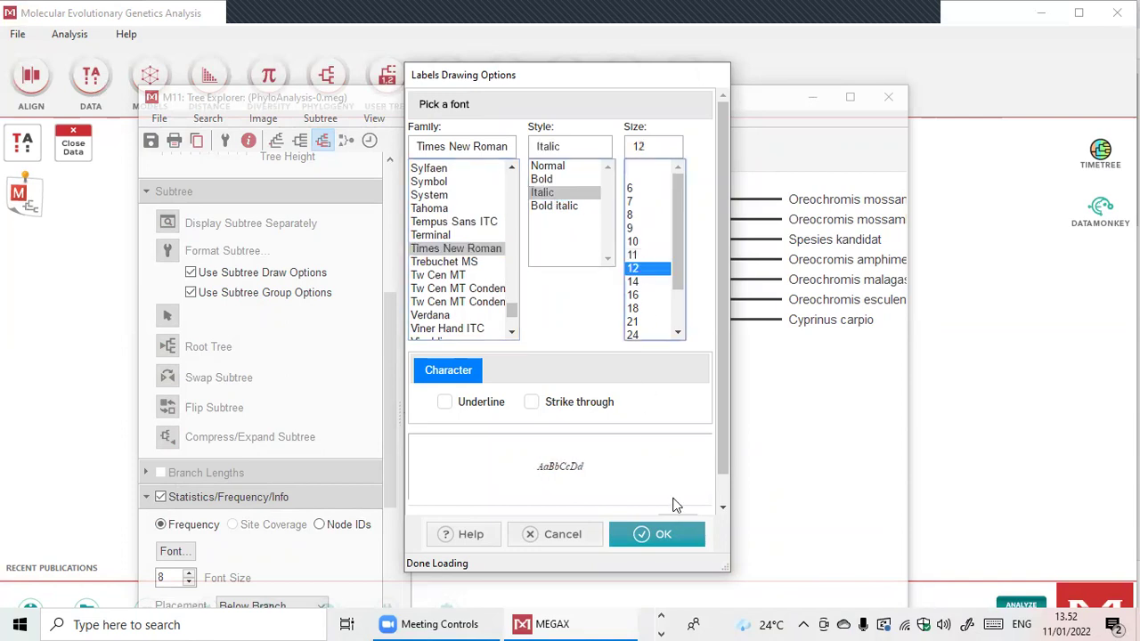
pyautogui.click(667, 531)
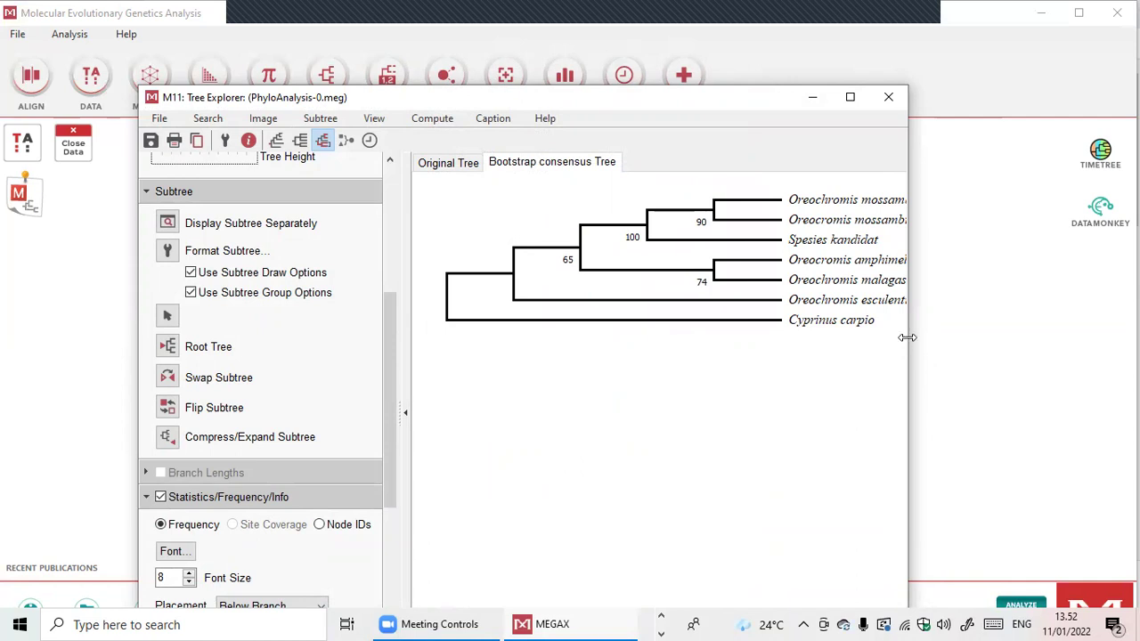
pyautogui.moveTo(906, 337); pyautogui.dragTo(1015, 352)
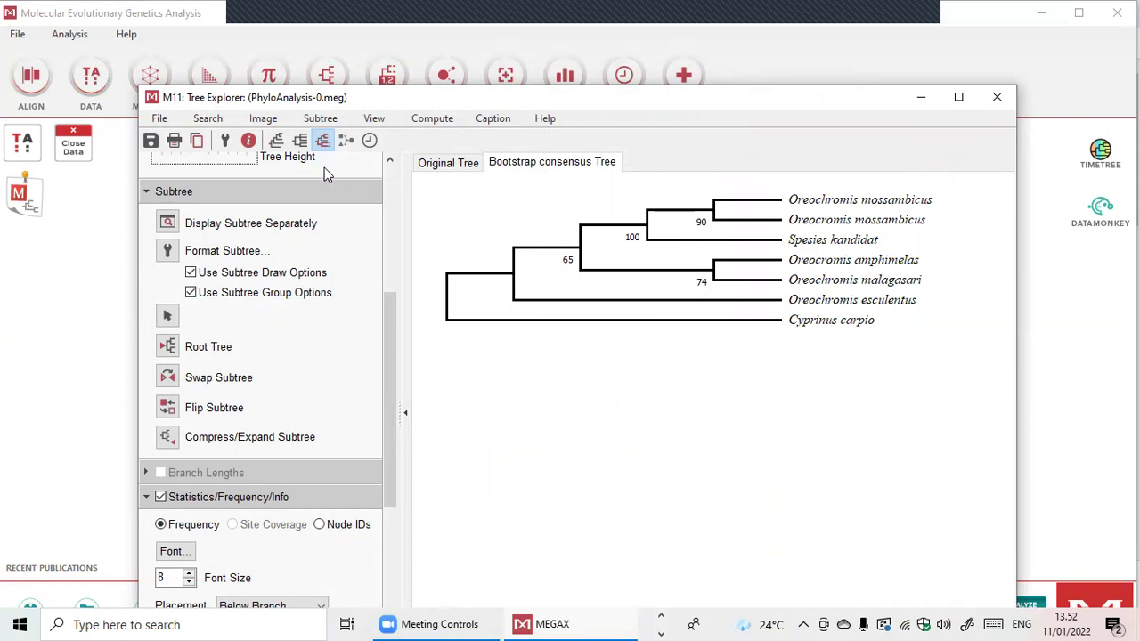
pyautogui.click(161, 121)
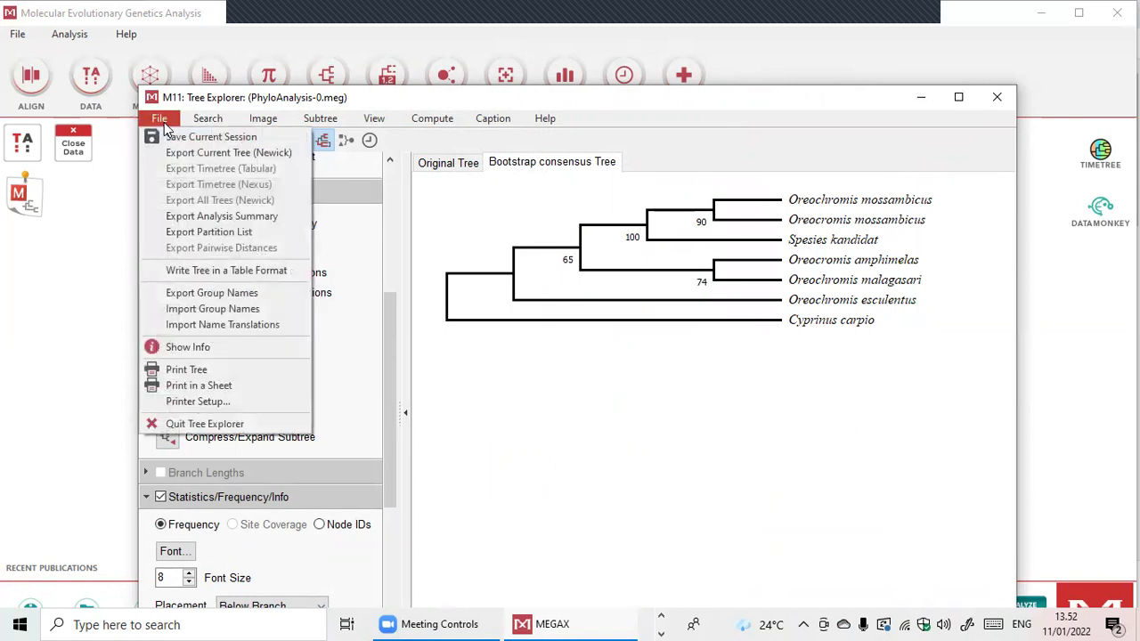
pyautogui.click(264, 121)
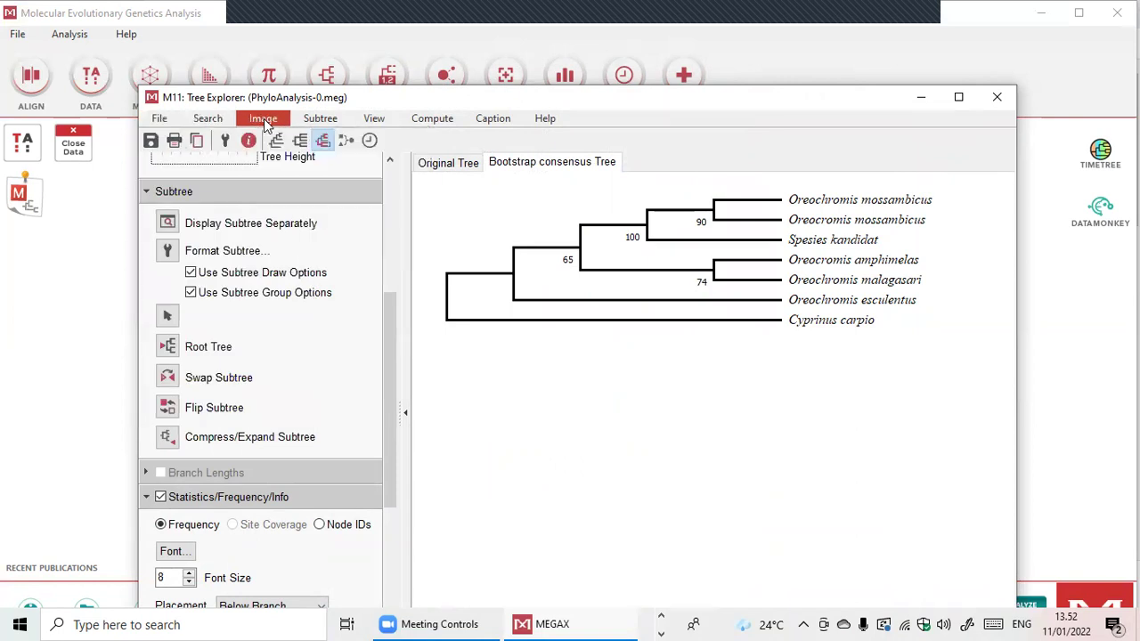
pyautogui.click(163, 121)
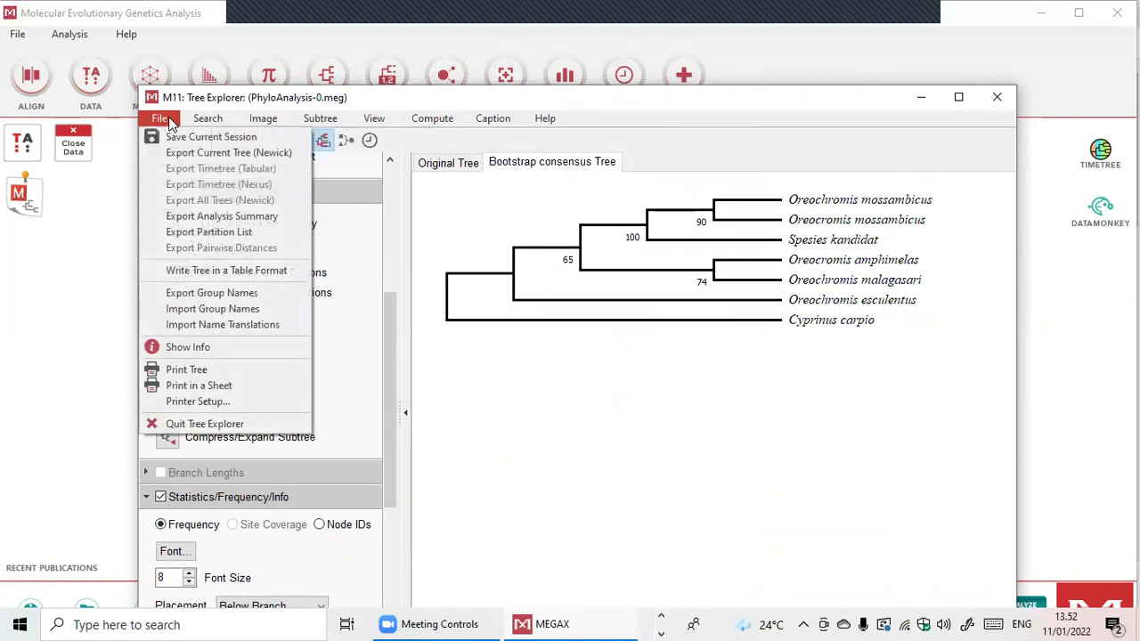
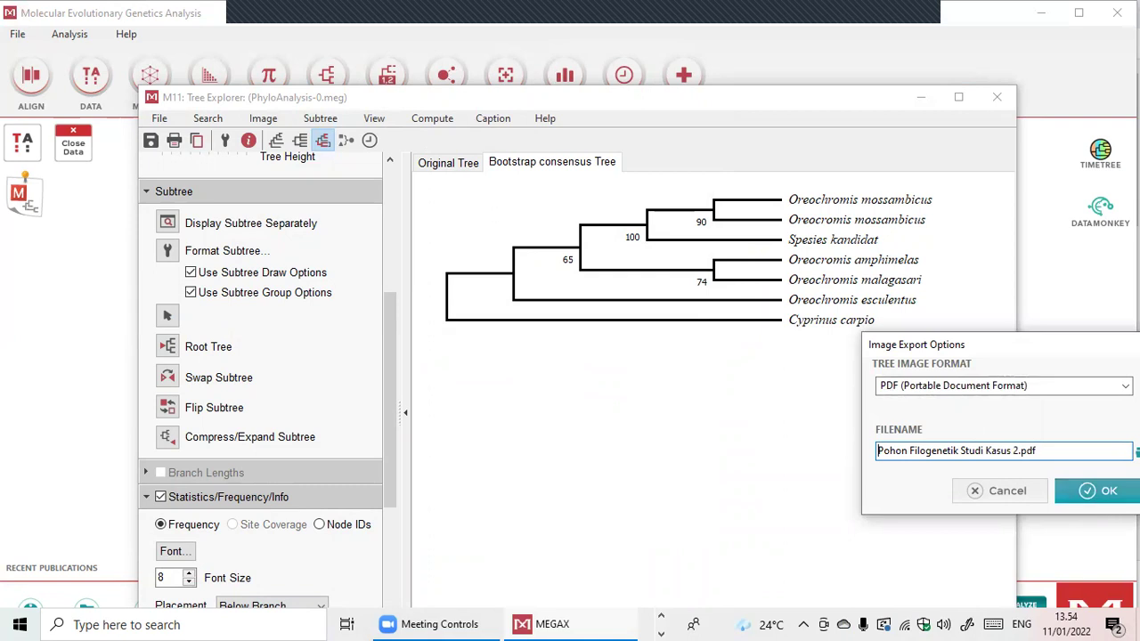
# Export the consensus tree as a PDF image named "Pohon filogenetik Studi kasus 2" in the Downloads folder
pyautogui.press('Return')
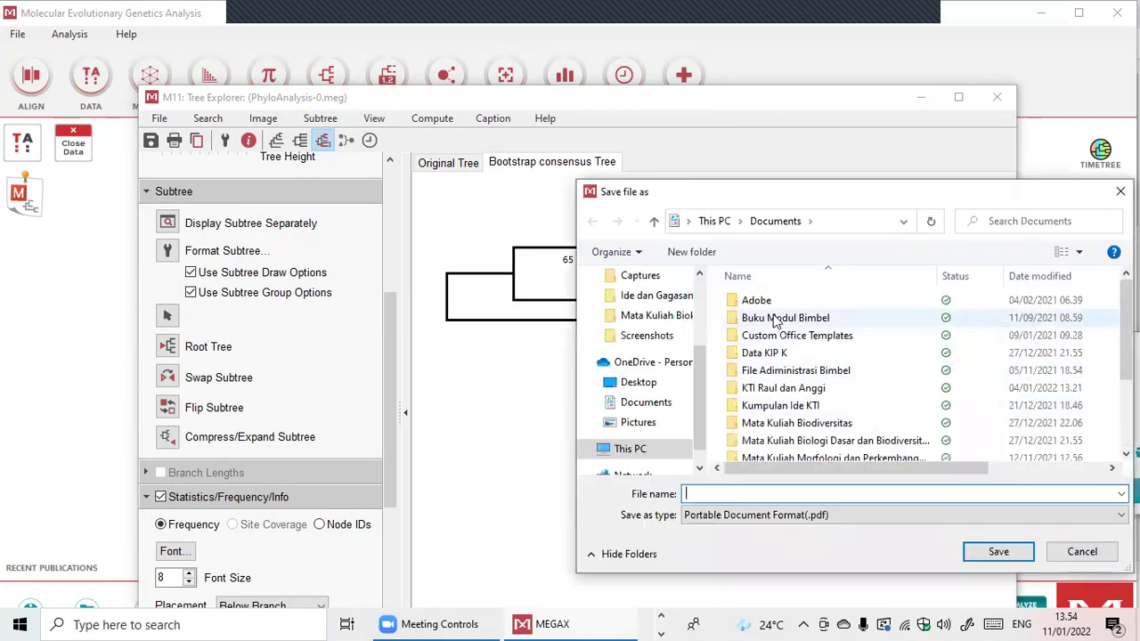
pyautogui.scroll(1, 659, 343)
pyautogui.scroll(2, 659, 343)
pyautogui.click(646, 327)
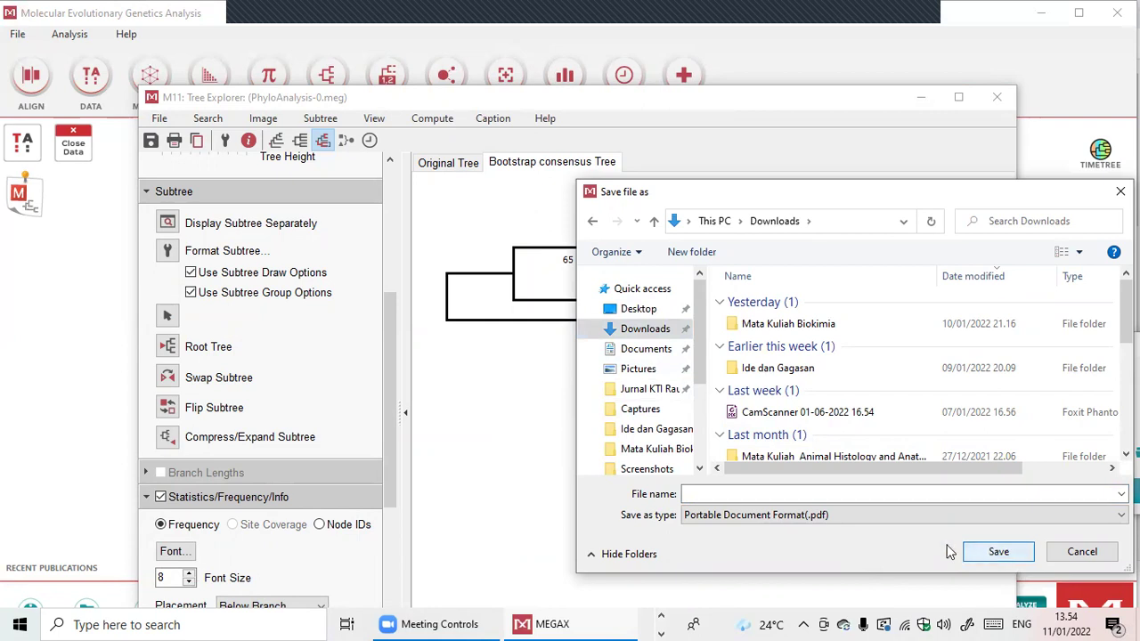
pyautogui.click(719, 492)
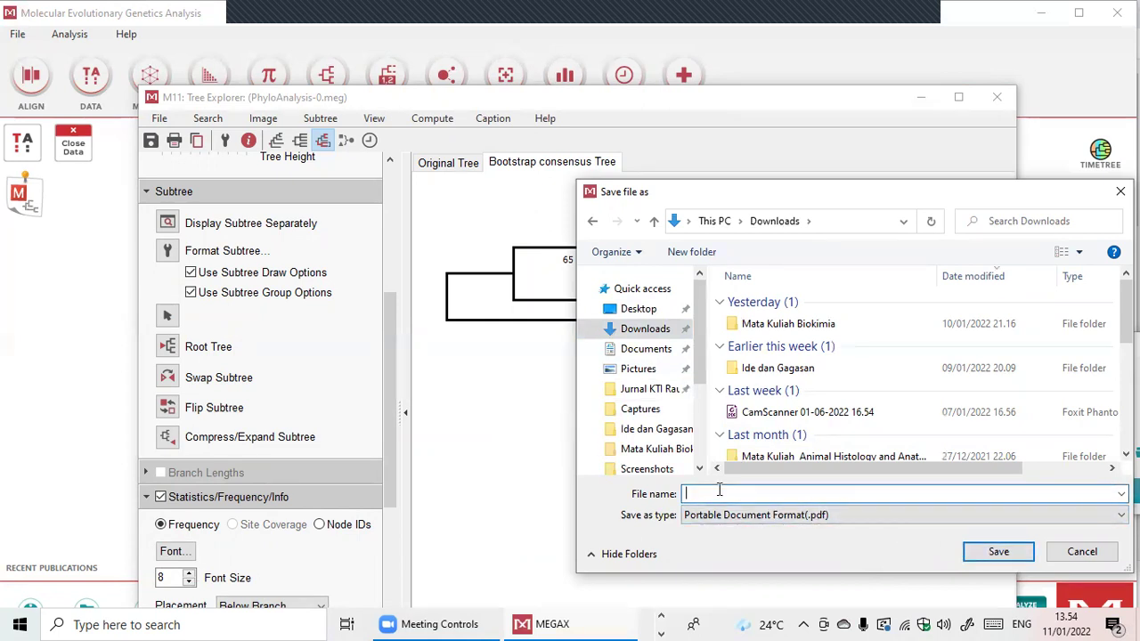
pyautogui.write('Pohon ')
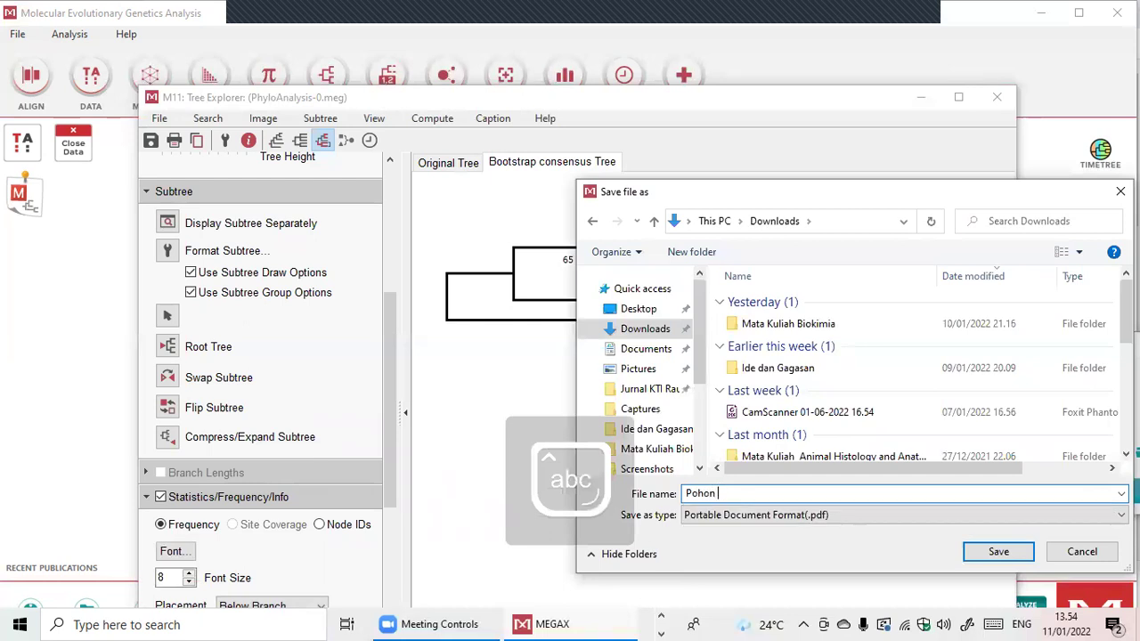
pyautogui.write('Filogenetik')
pyautogui.press('capslock')
pyautogui.write('S')
pyautogui.press('capslock')
pyautogui.write('tudi kasus 2')
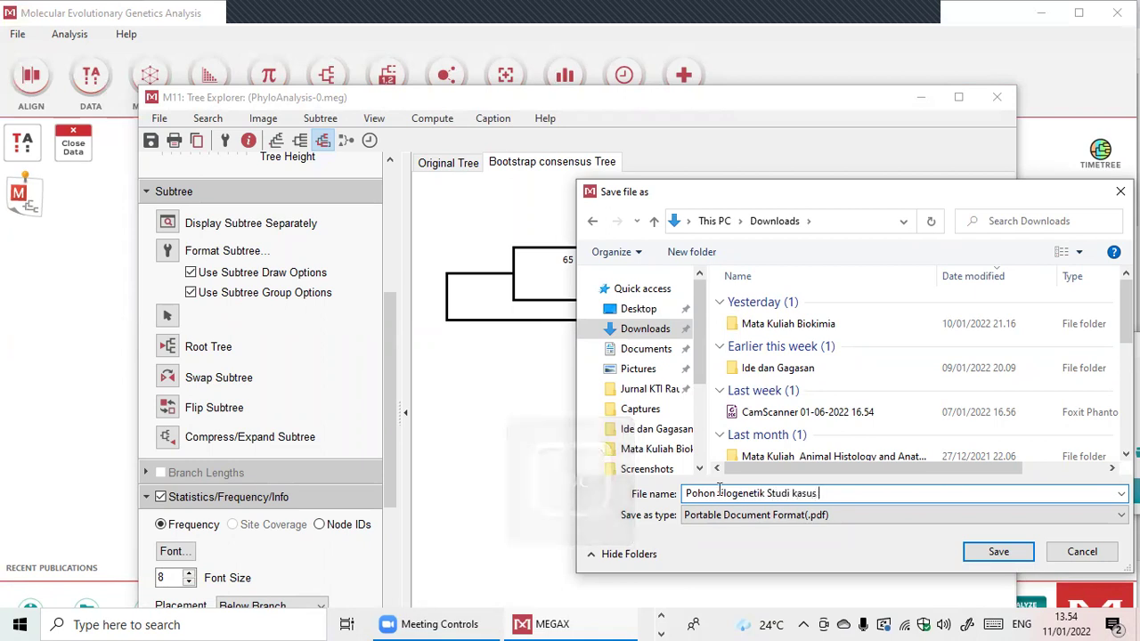
pyautogui.click(1021, 548)
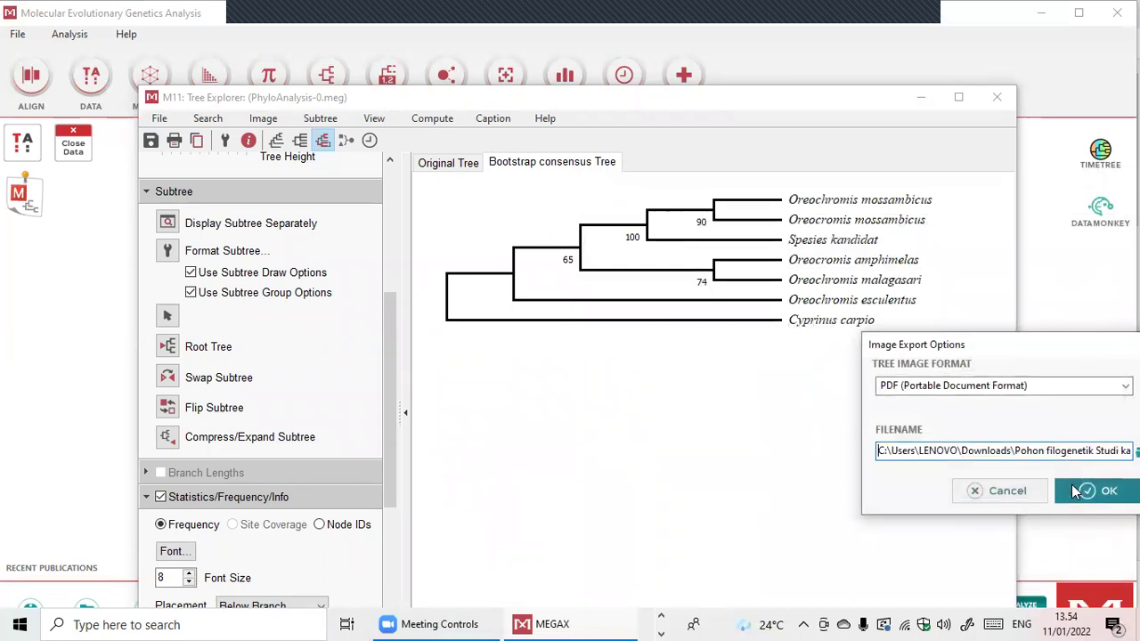
pyautogui.click(1072, 488)
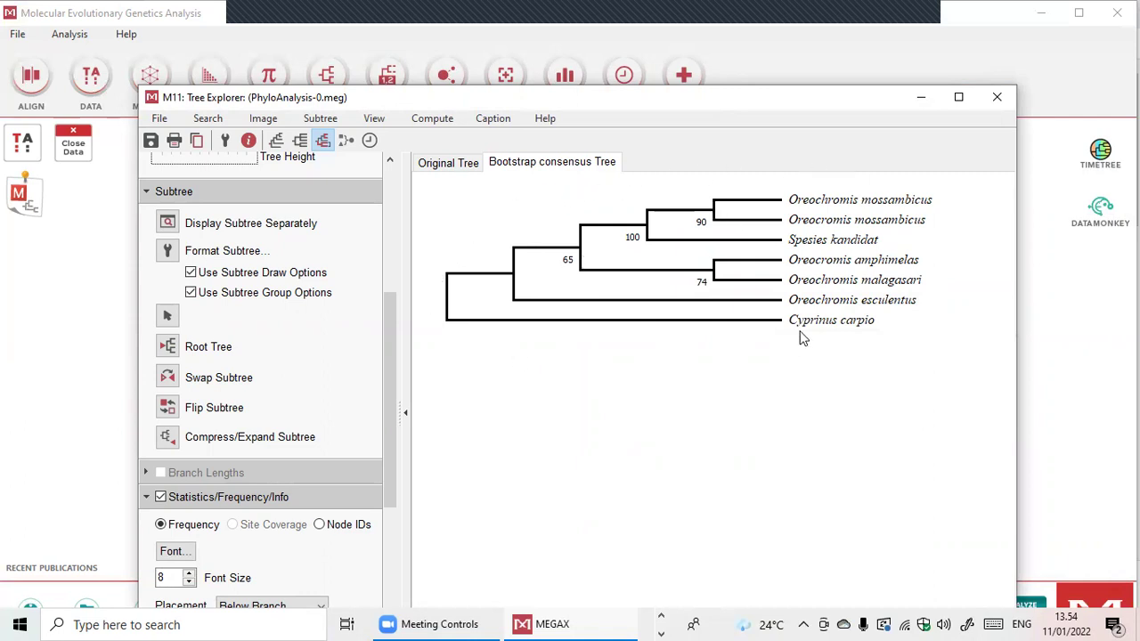
# Close the tree window and save its session over the existing "Poho Filogenetik Studi Kasus 2" file in Downloads
pyautogui.click(995, 97)
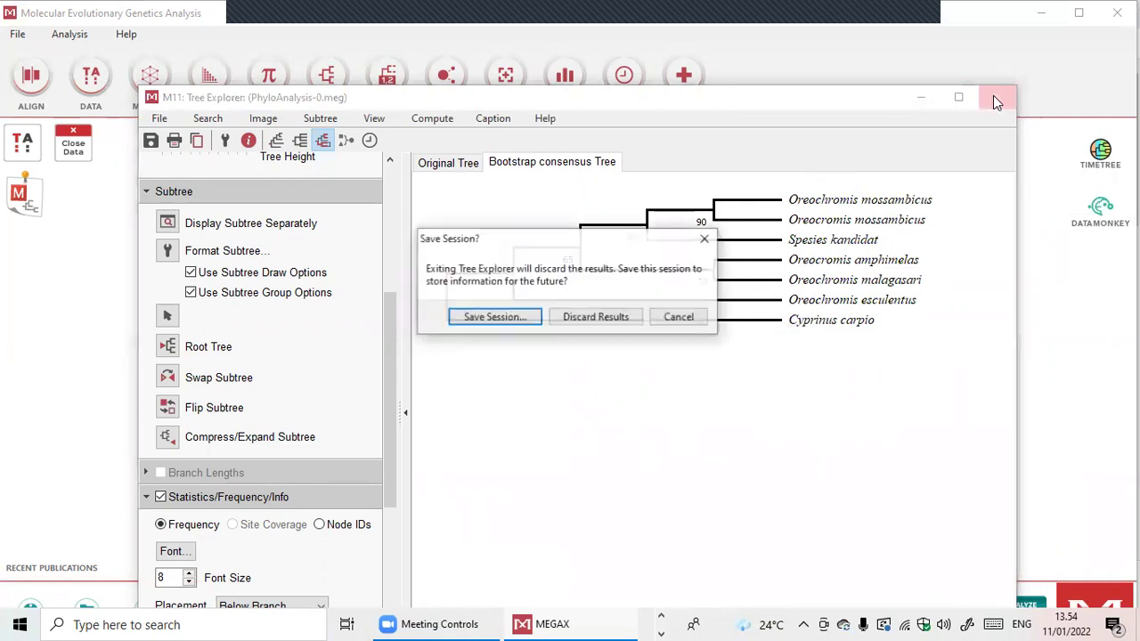
pyautogui.click(495, 317)
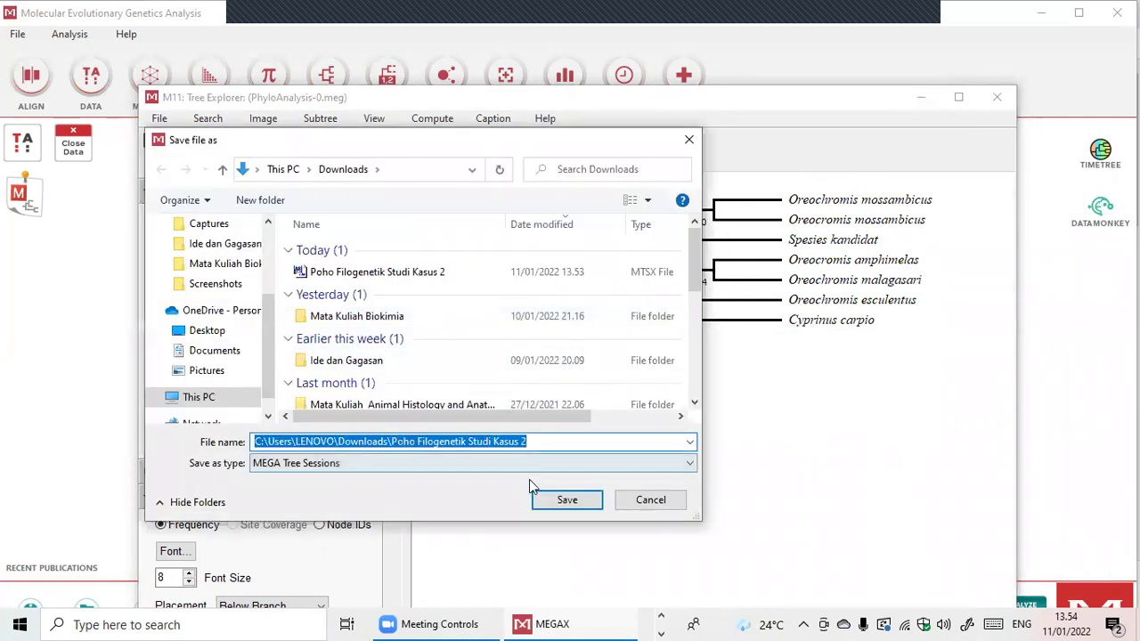
pyautogui.click(561, 500)
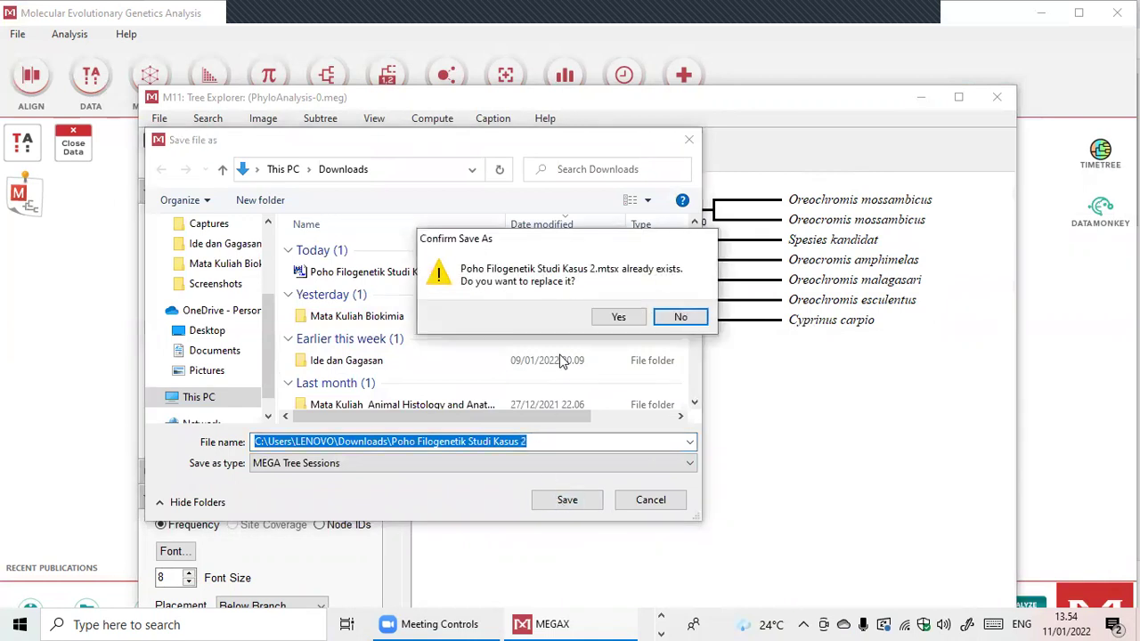
pyautogui.click(626, 319)
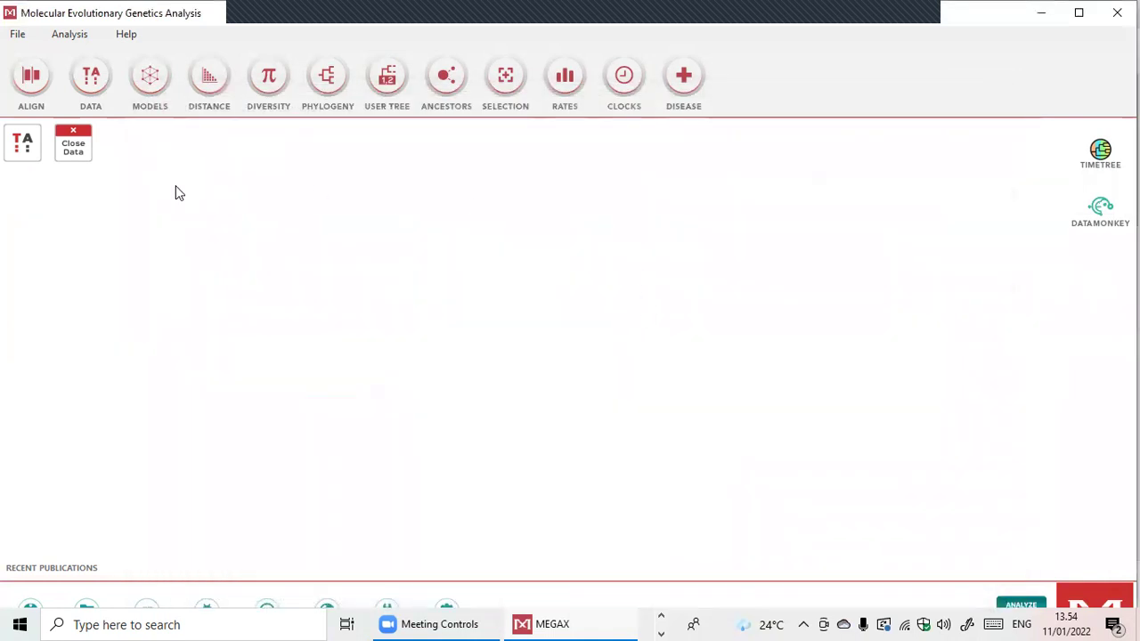
# View the active sequence data, start a pairwise distance computation using it, and enlarge the analysis preferences window
pyautogui.click(33, 145)
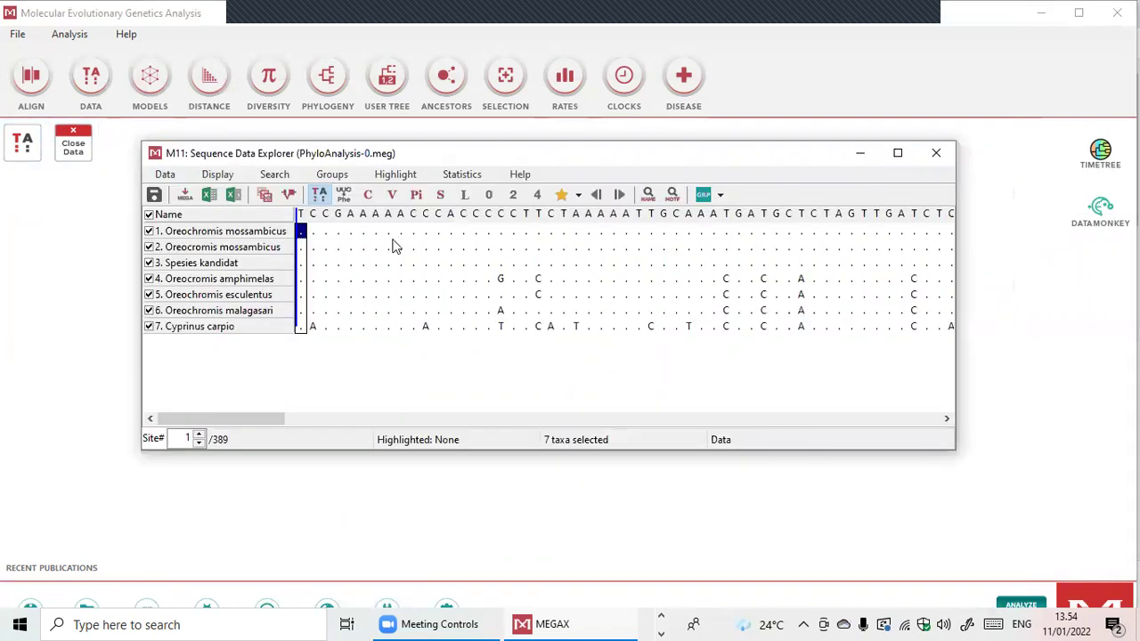
pyautogui.click(211, 105)
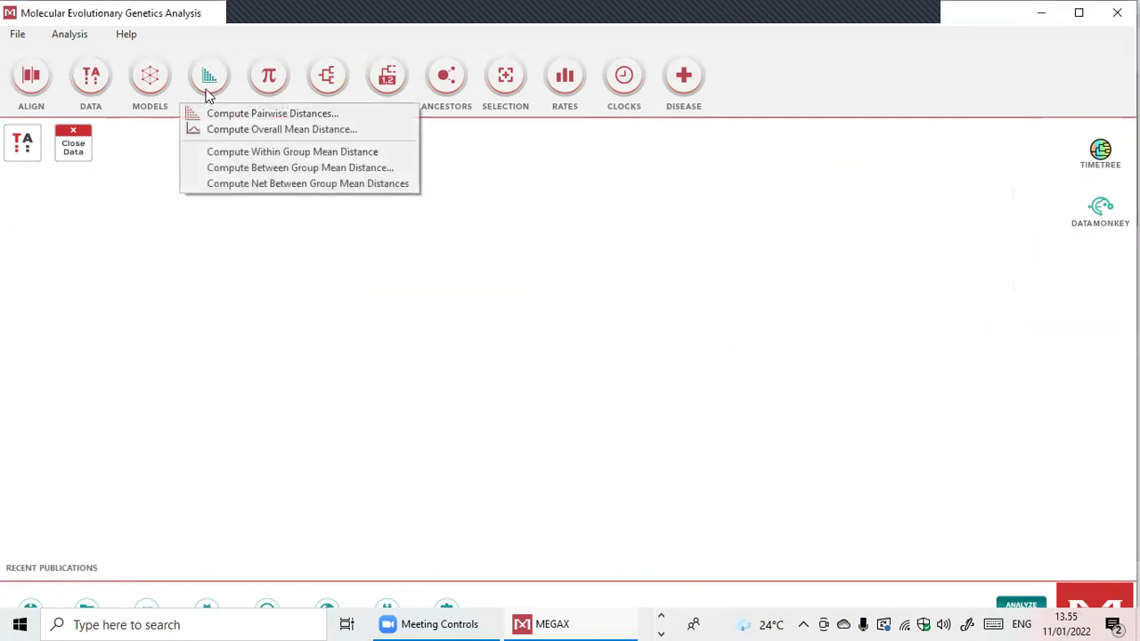
pyautogui.click(255, 117)
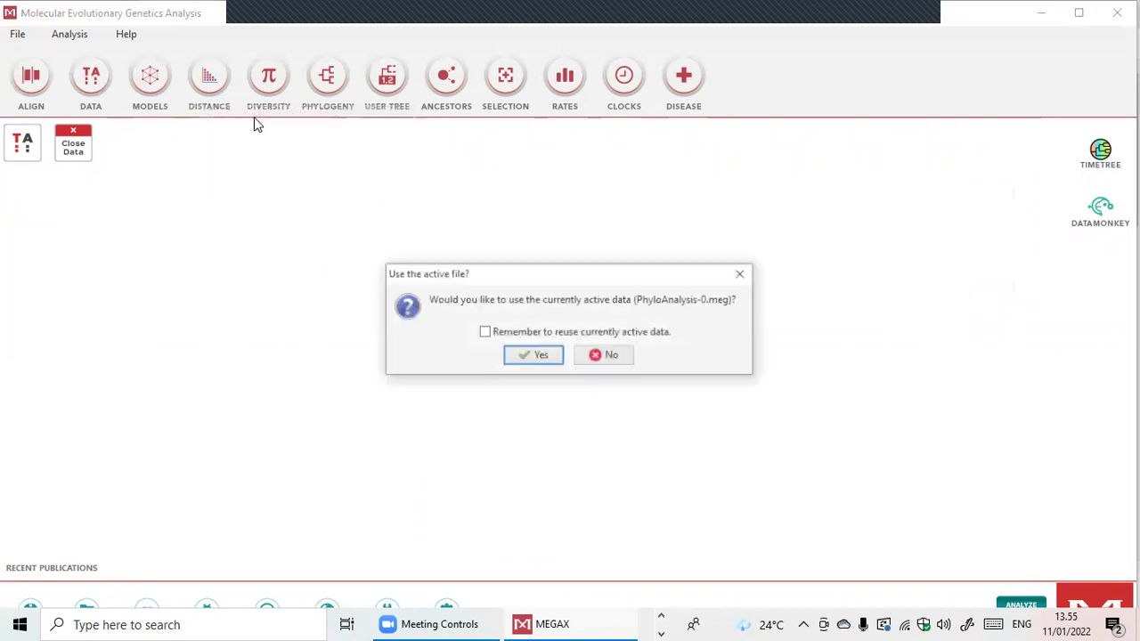
pyautogui.click(528, 353)
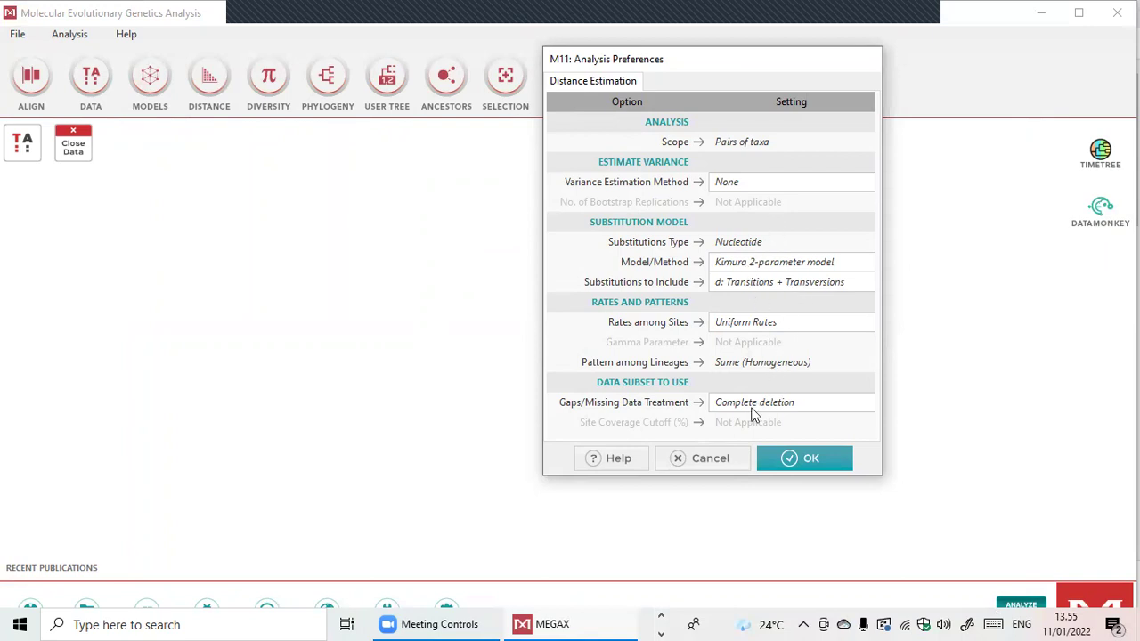
pyautogui.moveTo(833, 67); pyautogui.dragTo(775, 130)
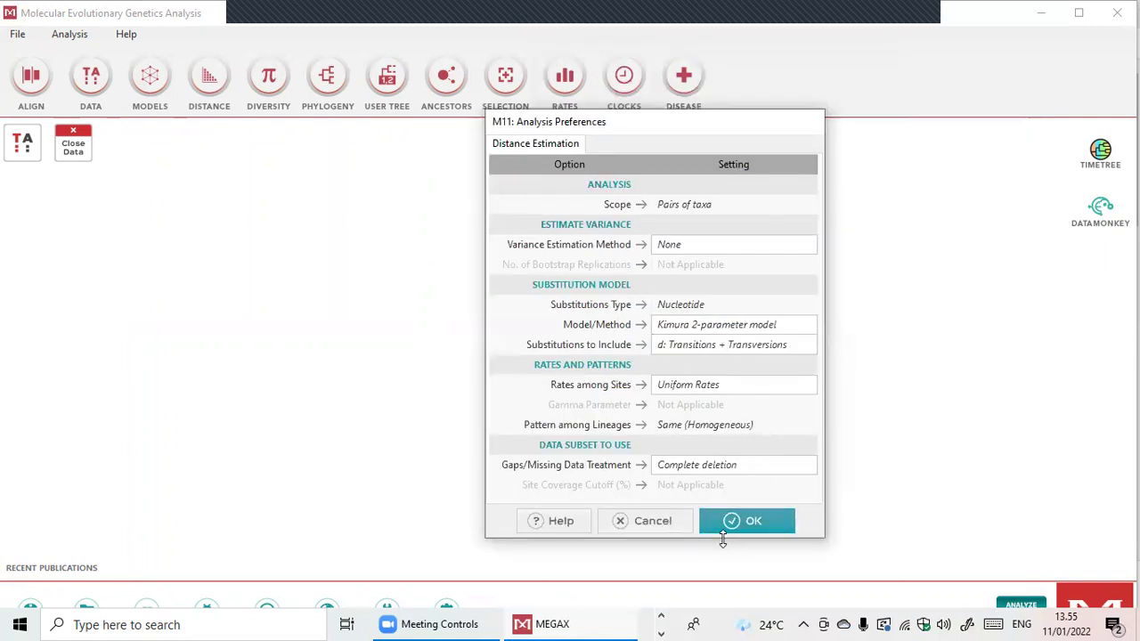
pyautogui.moveTo(722, 539); pyautogui.dragTo(722, 606)
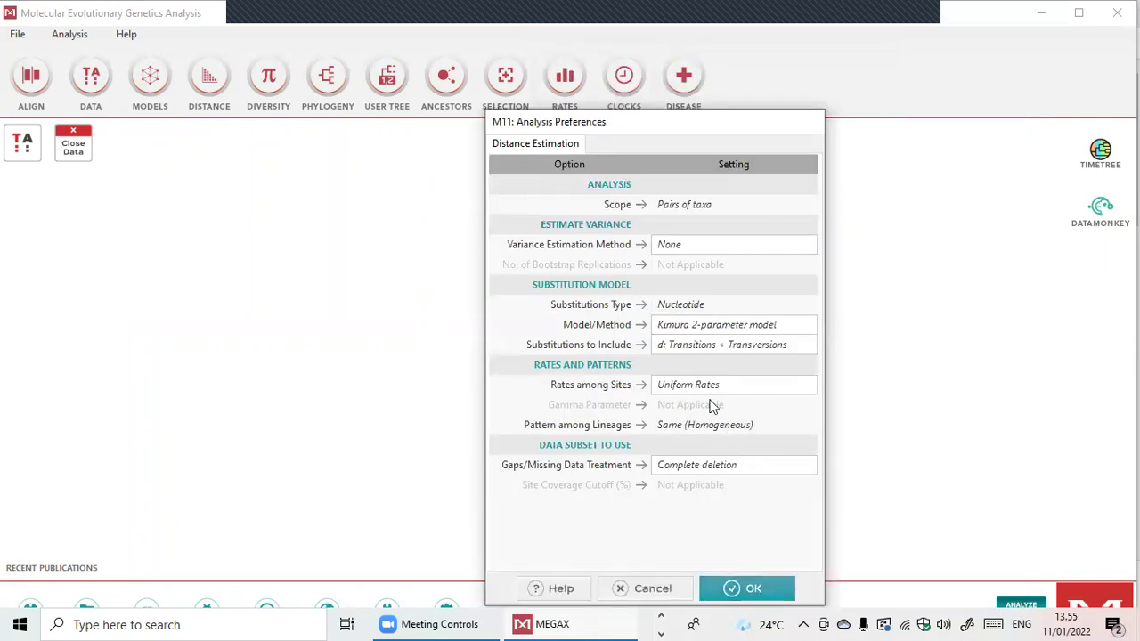
# Set the variance estimation method of the distance analysis to Bootstrap method
pyautogui.click(696, 391)
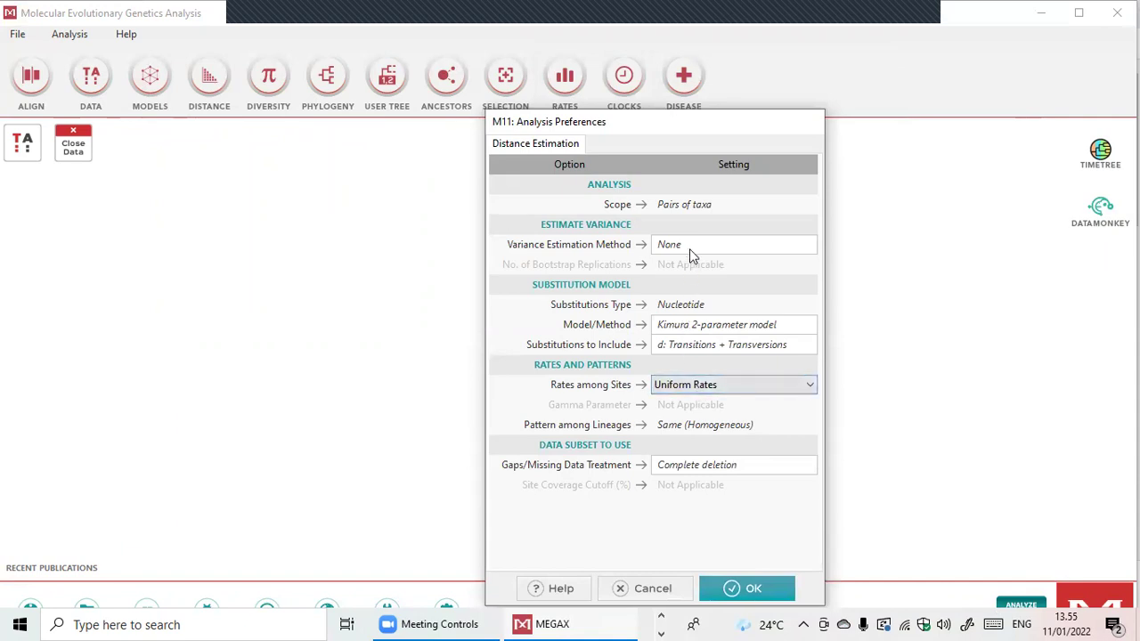
pyautogui.click(750, 245)
pyautogui.click(750, 246)
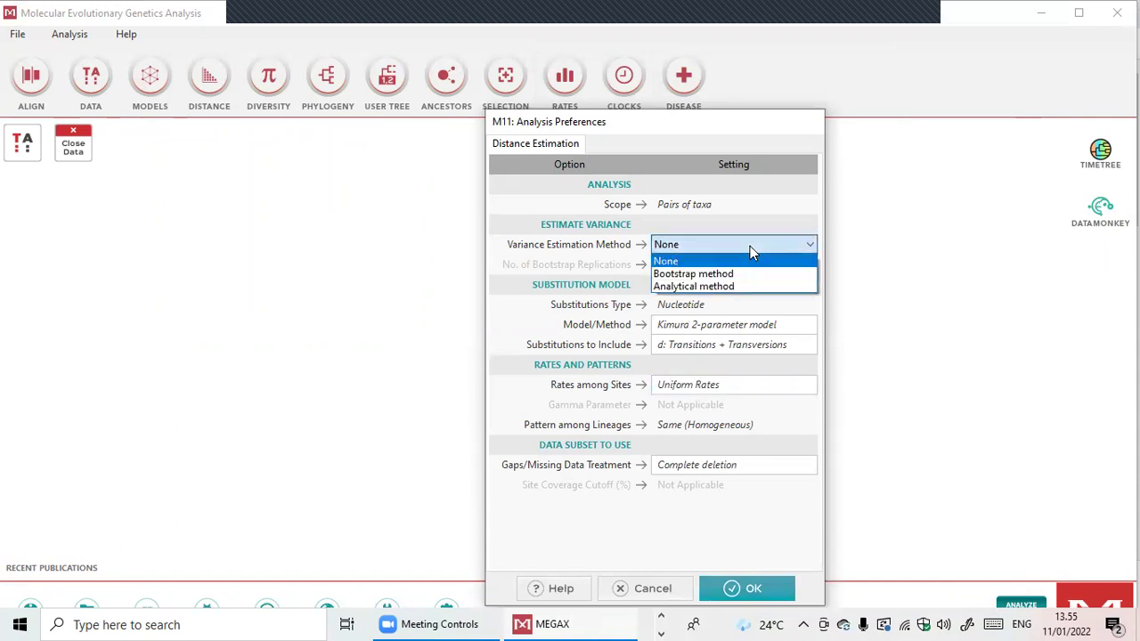
pyautogui.click(738, 274)
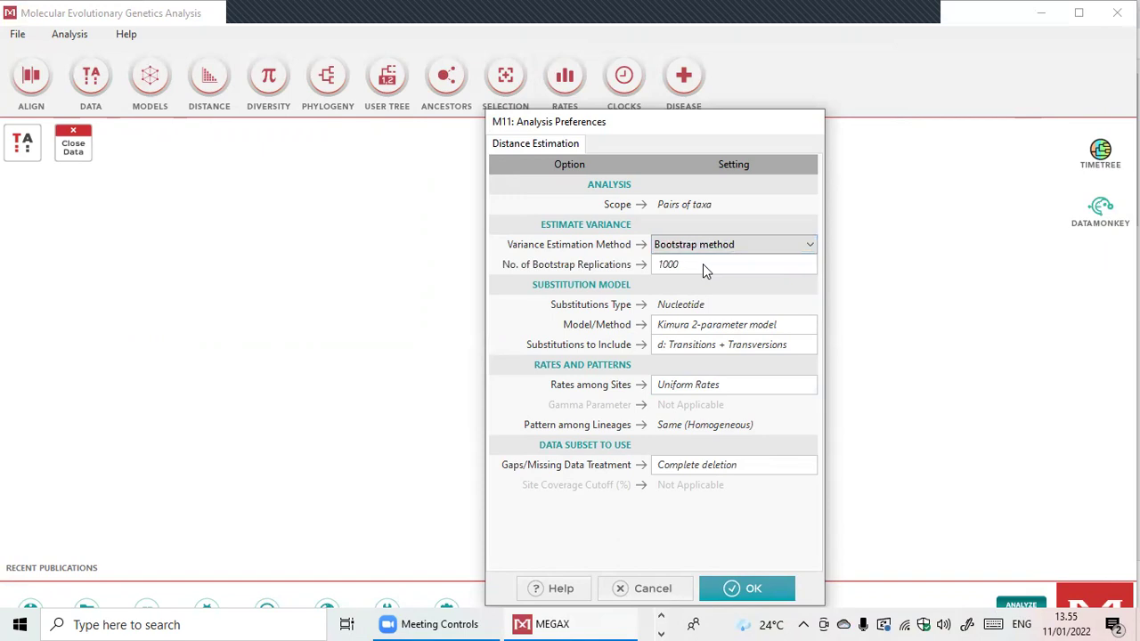
# Run the pairwise distance analysis with 1000 bootstrap replications
pyautogui.click(702, 263)
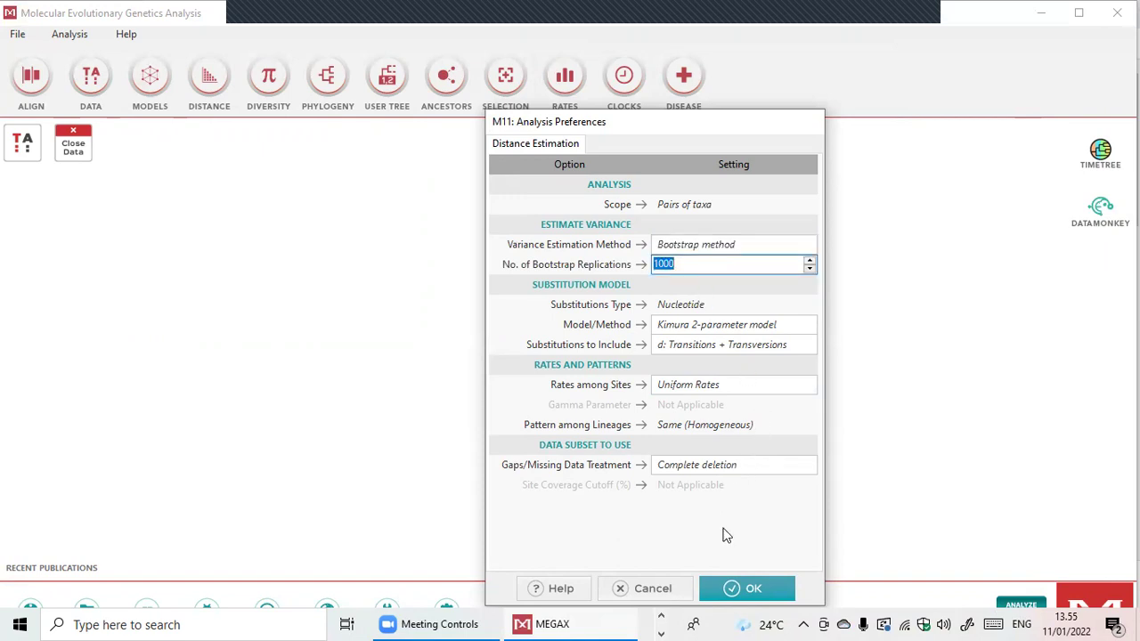
pyautogui.click(739, 584)
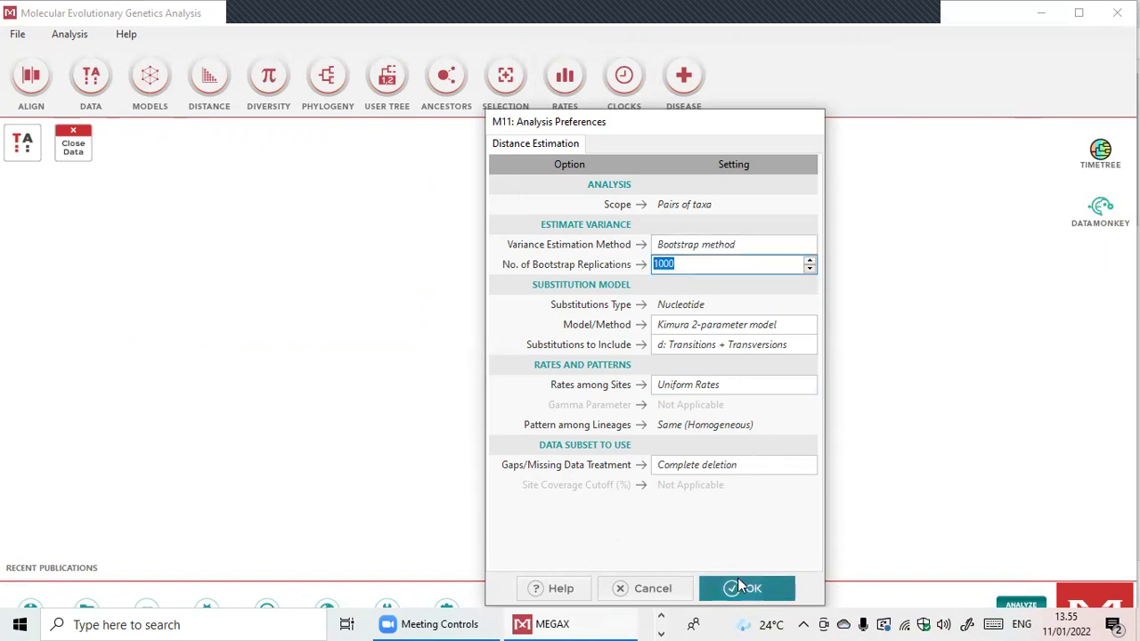
pyautogui.press('Down')
pyautogui.press('Down')
pyautogui.press('Up')
pyautogui.press('Up')
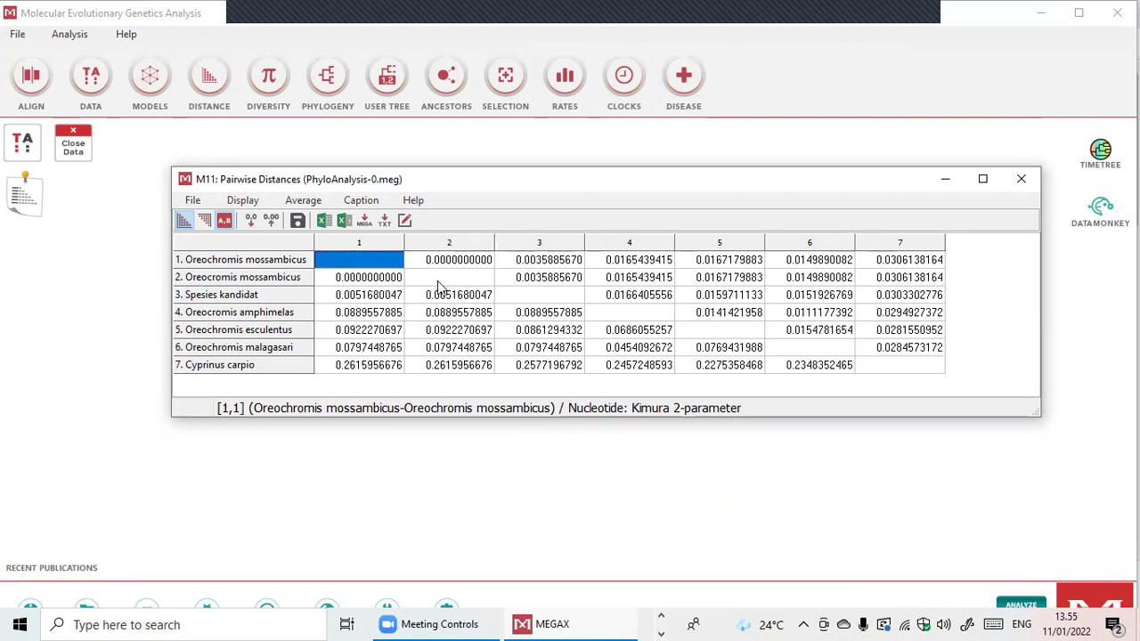
# Export only the distances to an Excel workbook as a lower-left matrix with 10 decimal places
pyautogui.click(326, 222)
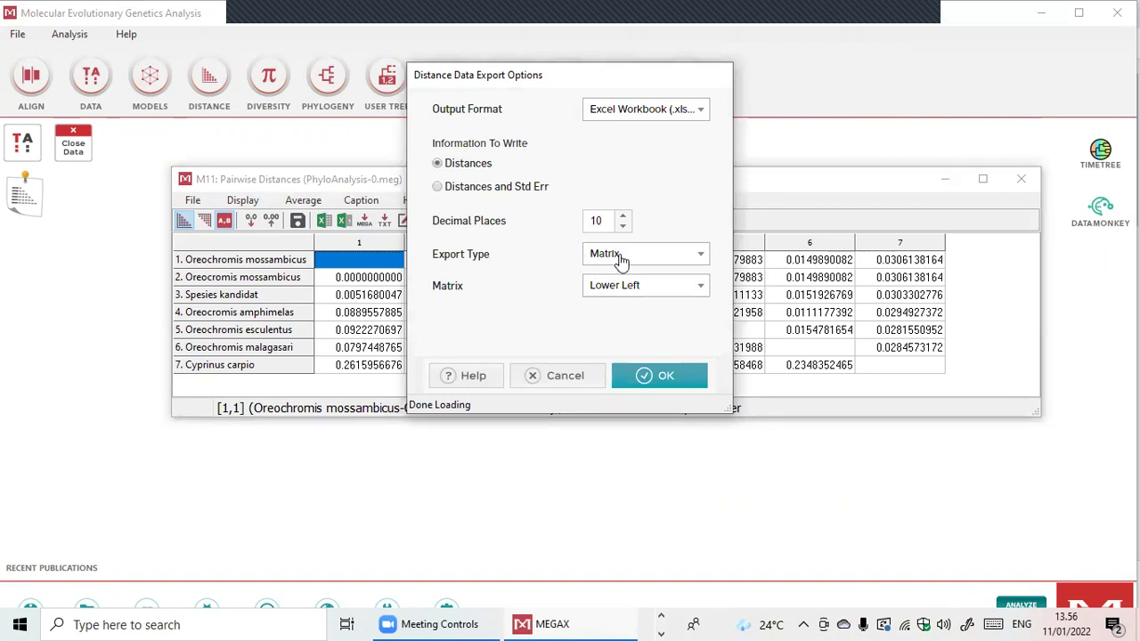
pyautogui.click(676, 385)
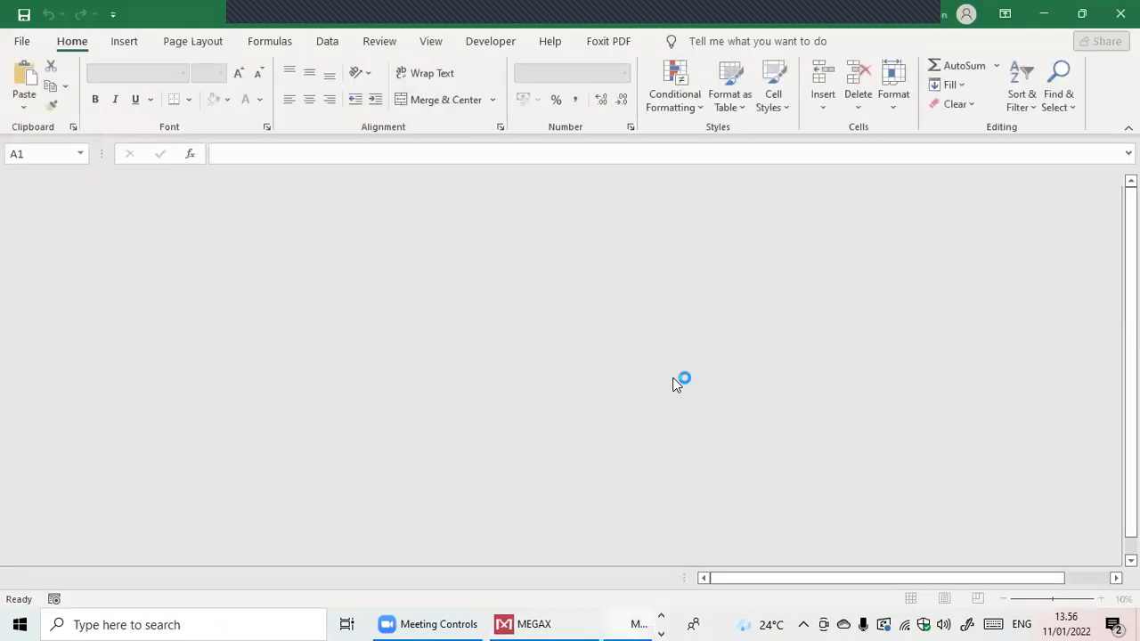
pyautogui.scroll(-3, 589, 350)
pyautogui.scroll(3, 589, 350)
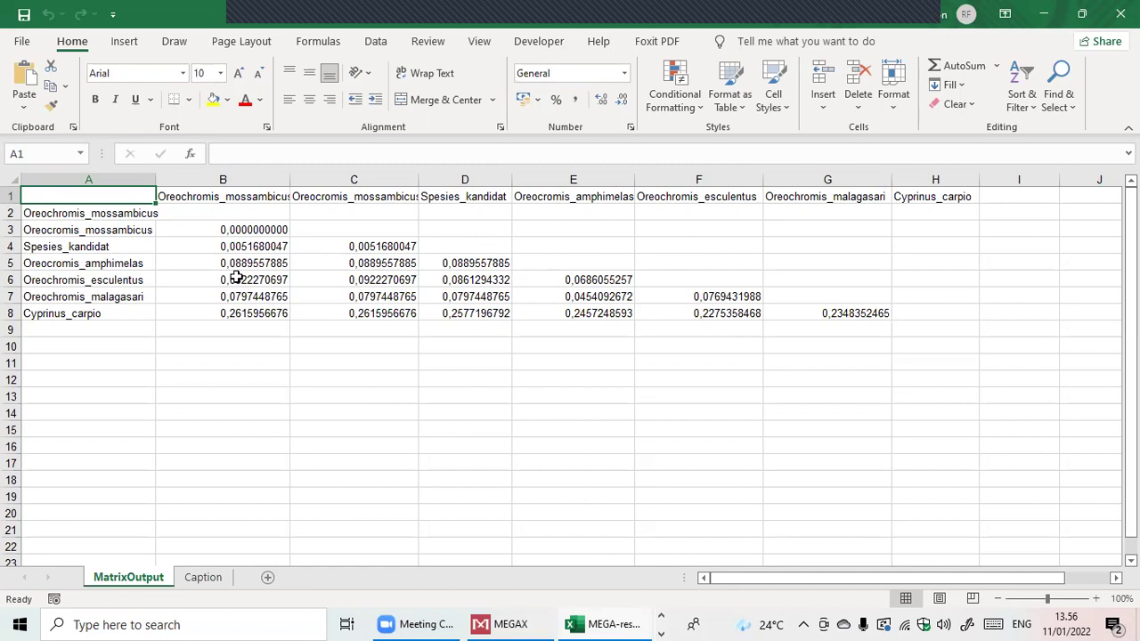
# Examine the species labels and their pairwise distances in the exported matrix sheet
pyautogui.click(119, 270)
pyautogui.click(114, 226)
pyautogui.click(131, 213)
pyautogui.click(130, 196)
pyautogui.click(138, 214)
pyautogui.click(223, 215)
pyautogui.click(224, 229)
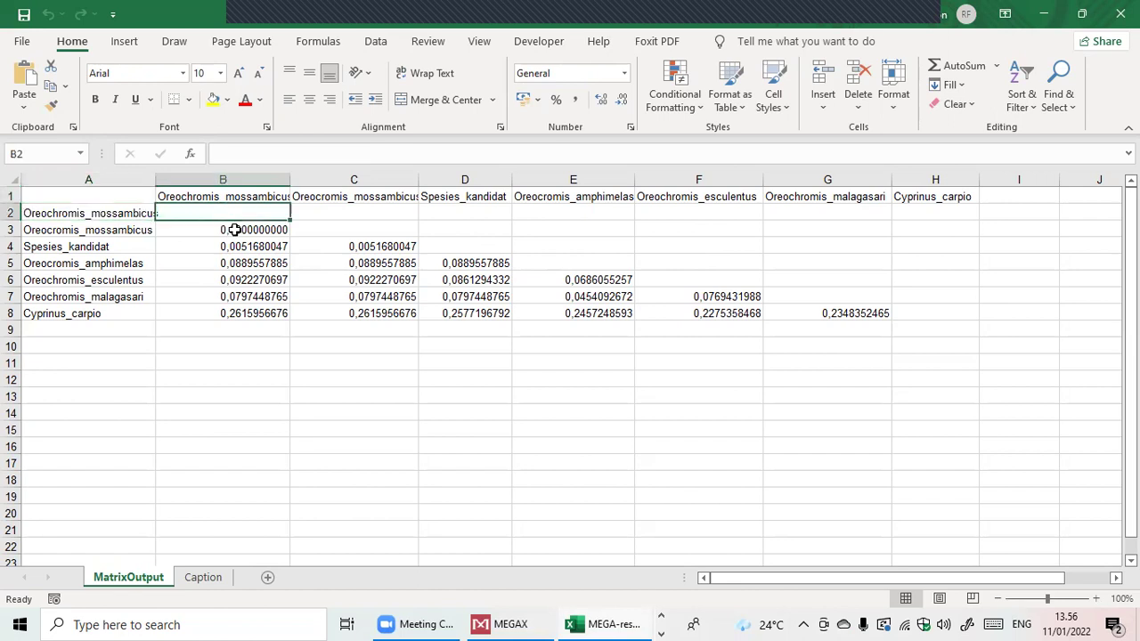
pyautogui.click(264, 275)
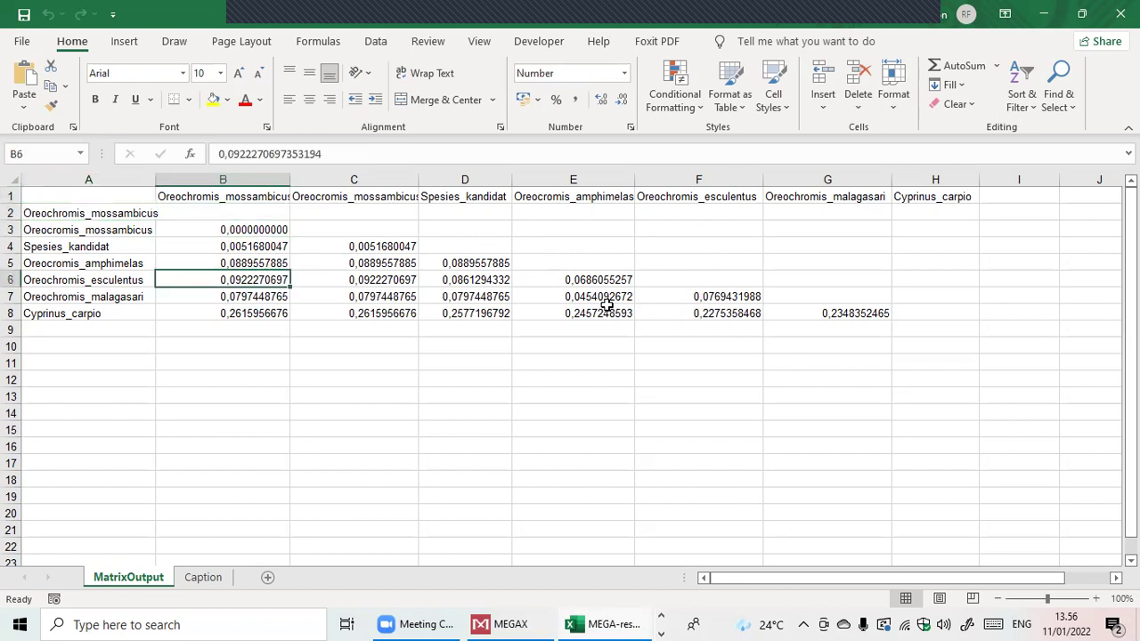
pyautogui.click(363, 356)
pyautogui.scroll(-1, 352, 356)
pyautogui.scroll(1, 341, 356)
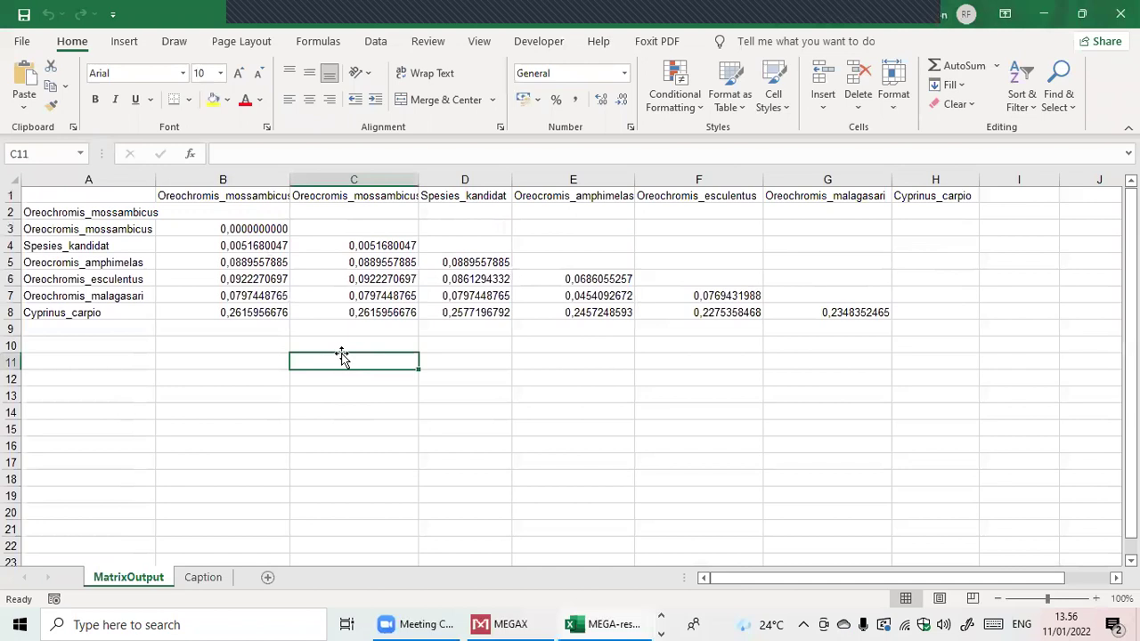
# Inspect the matrix distances between the two mossambicus sequences, Spesies_kandidat and Oreocromis_amphimelas
pyautogui.click(446, 345)
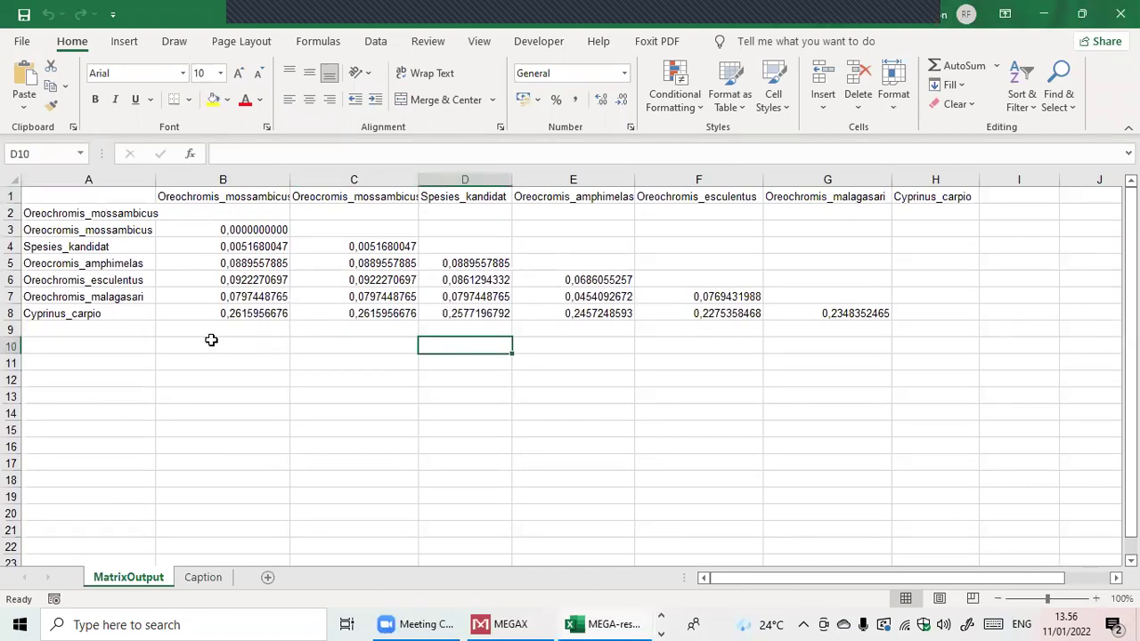
pyautogui.click(126, 212)
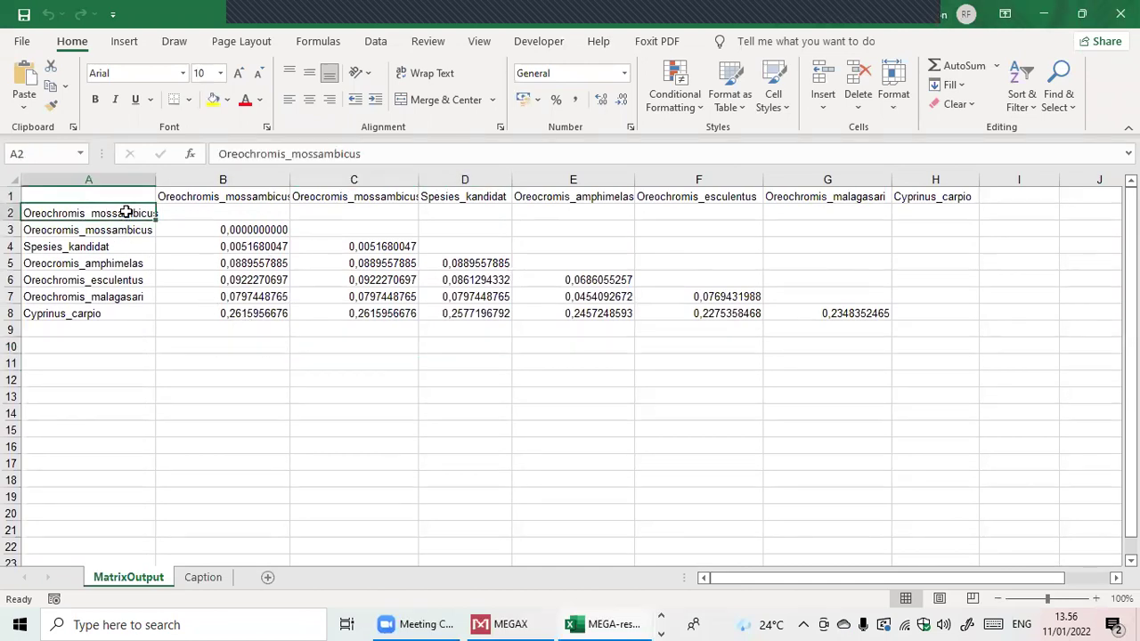
pyautogui.click(242, 229)
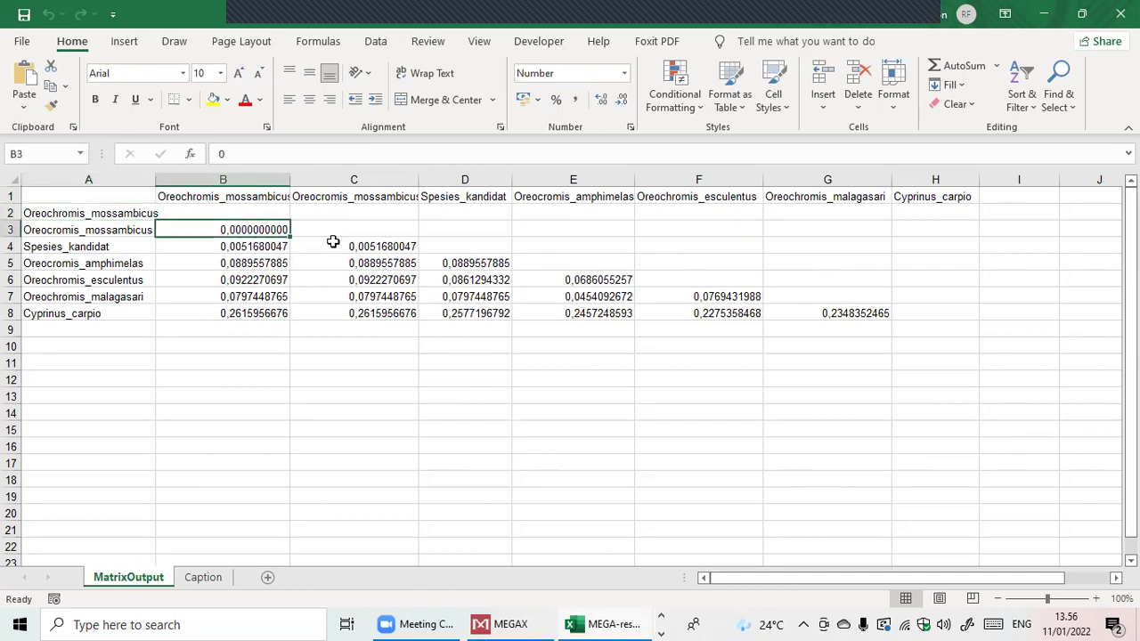
pyautogui.click(113, 242)
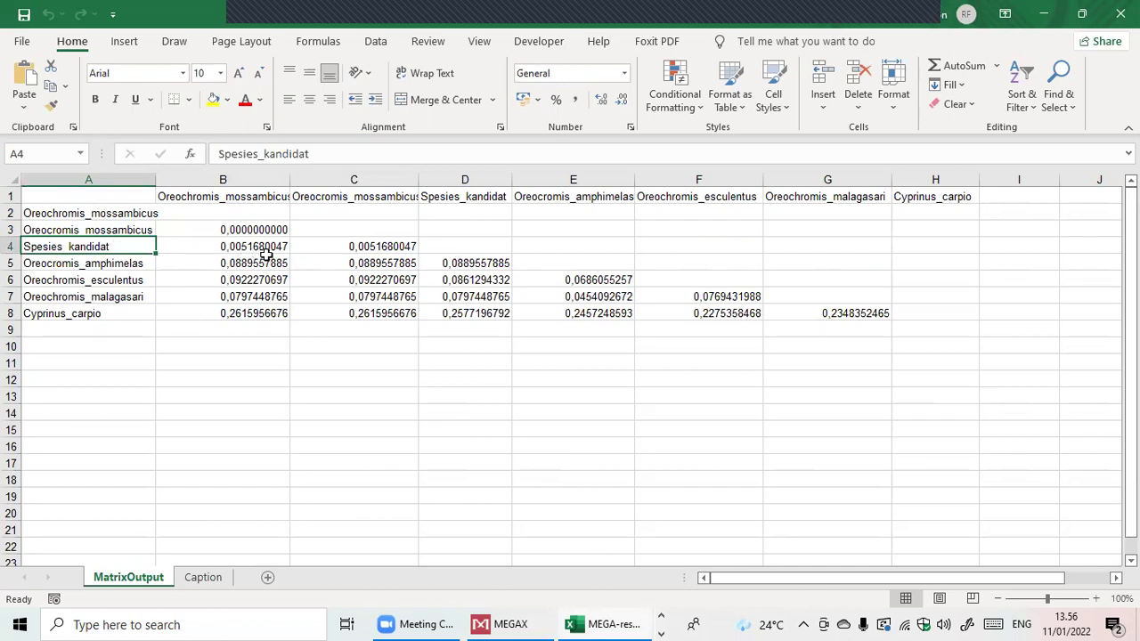
pyautogui.click(473, 269)
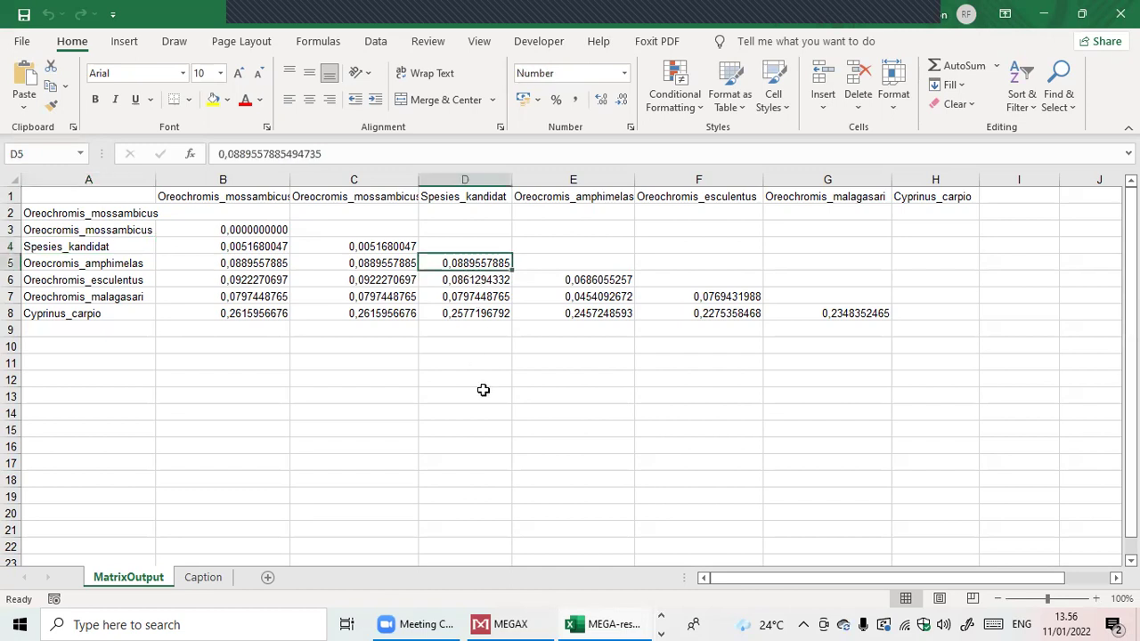
pyautogui.scroll(-4, 484, 389)
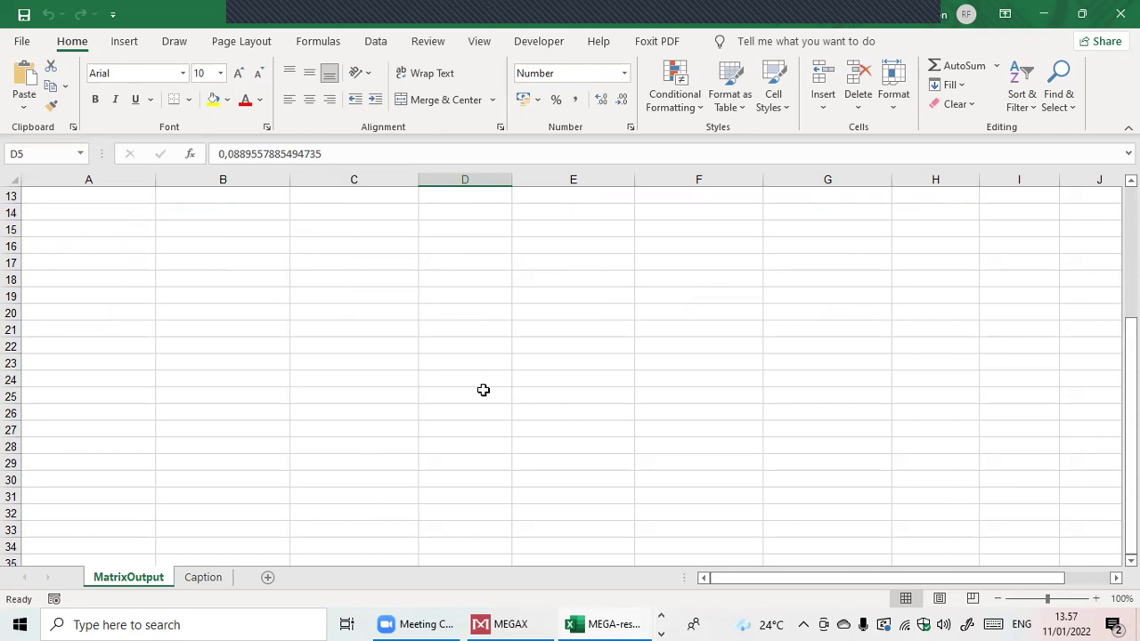
pyautogui.scroll(4, 483, 390)
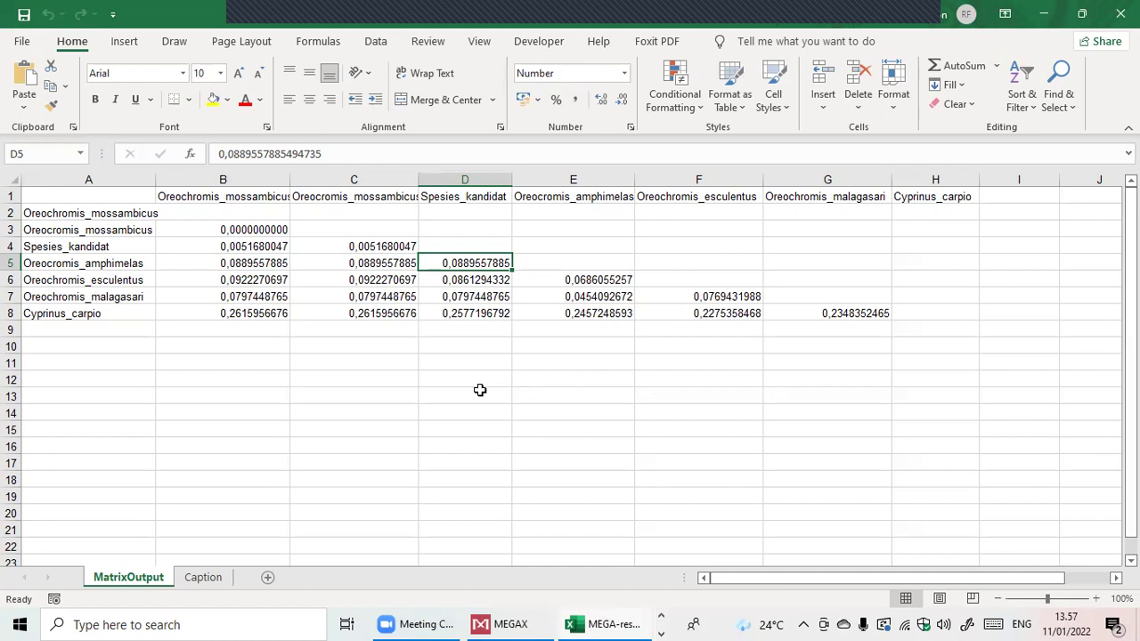
# Switch back to MEGA, export the distances as a lower-left CSV matrix, and close the resulting text without saving
pyautogui.click(504, 623)
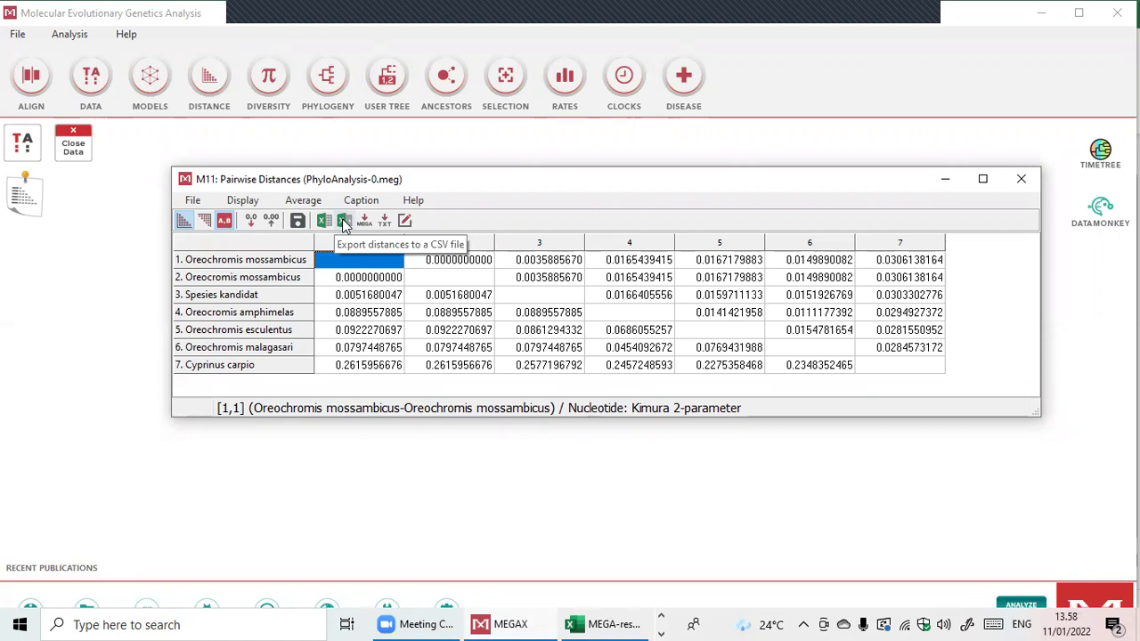
pyautogui.click(344, 222)
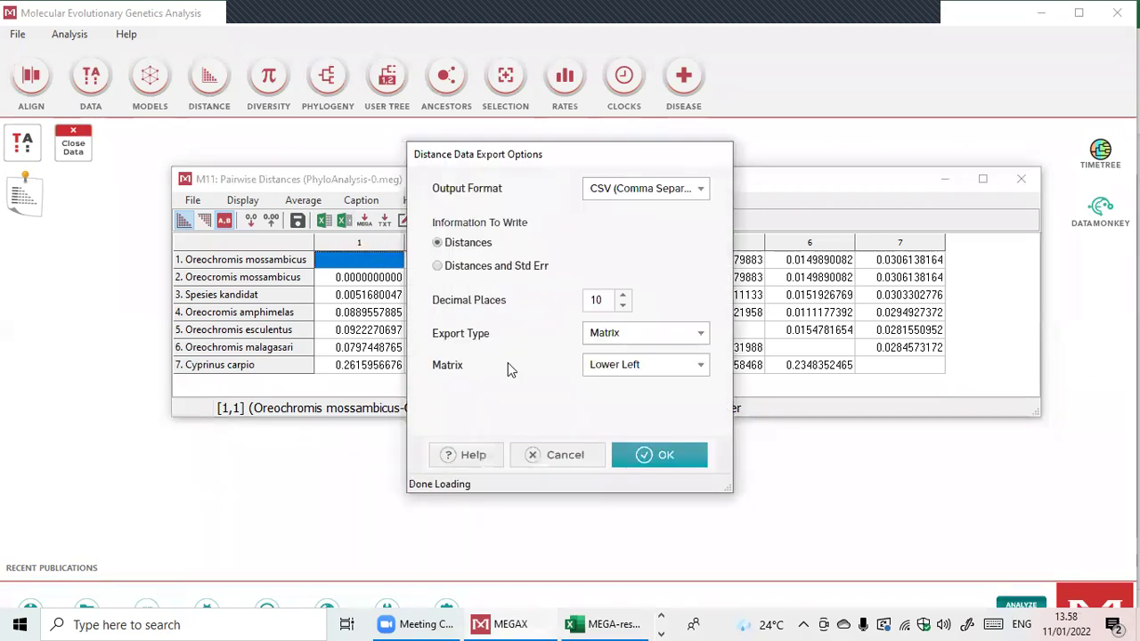
pyautogui.click(650, 462)
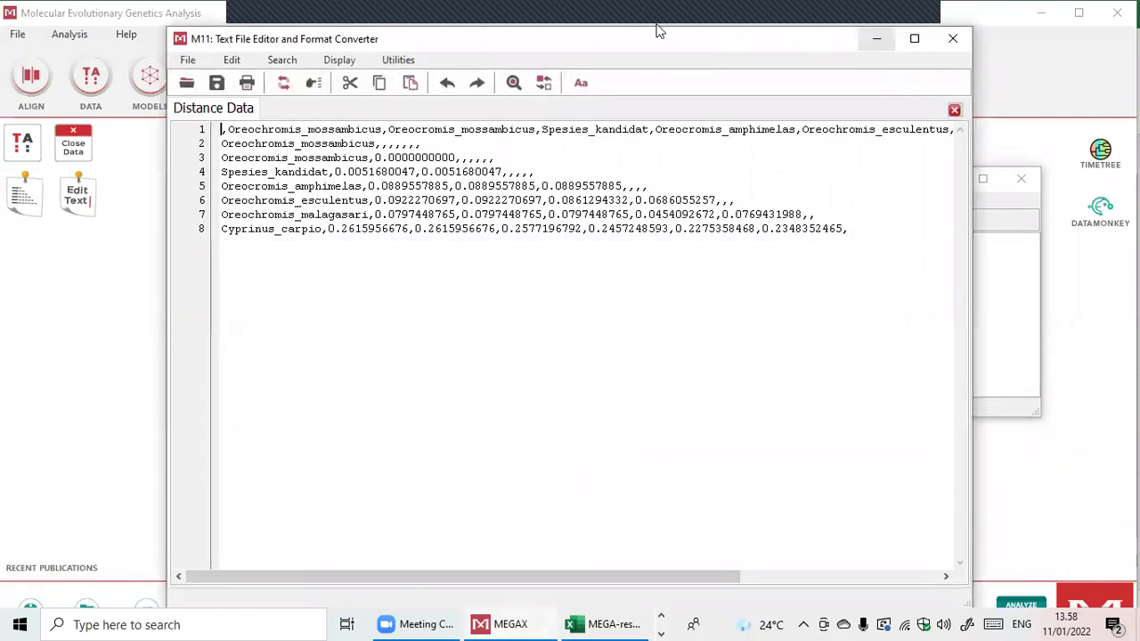
pyautogui.click(949, 41)
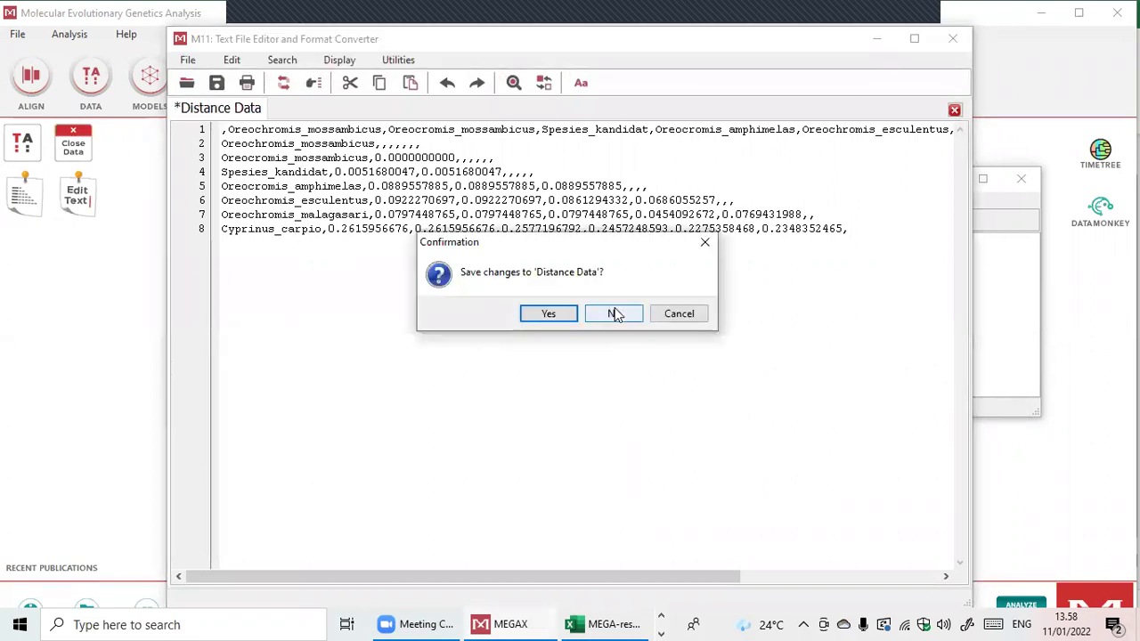
pyautogui.click(608, 317)
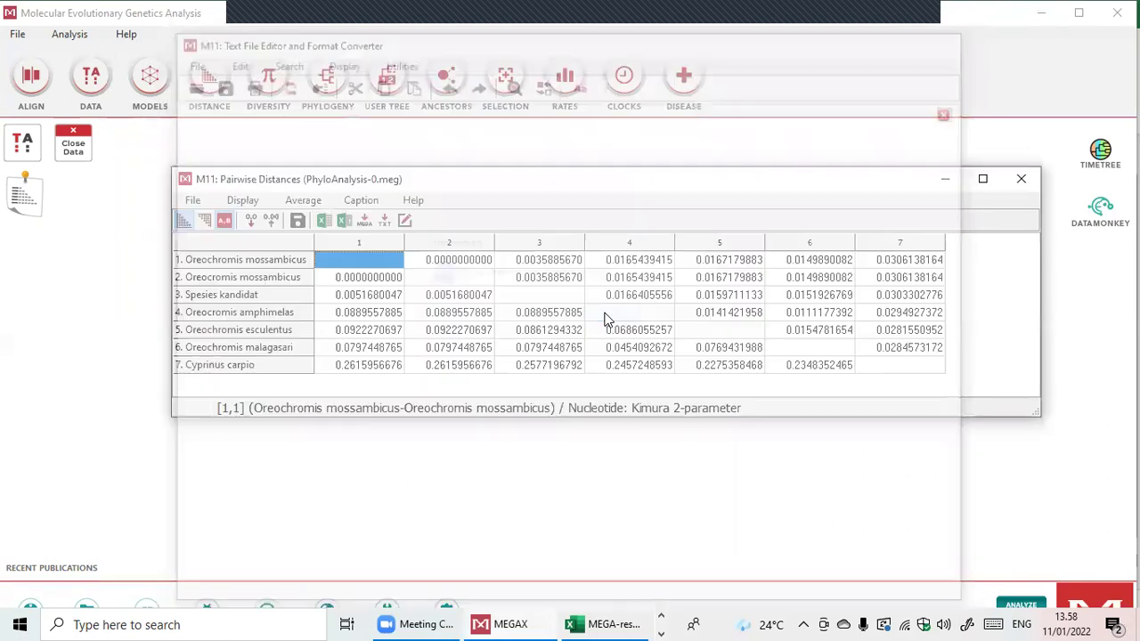
# Export distances and standard errors to an Excel workbook as a lower-left matrix in Opposite Sides format
pyautogui.click(357, 318)
pyautogui.press('Up')
pyautogui.press('Up')
pyautogui.press('Up')
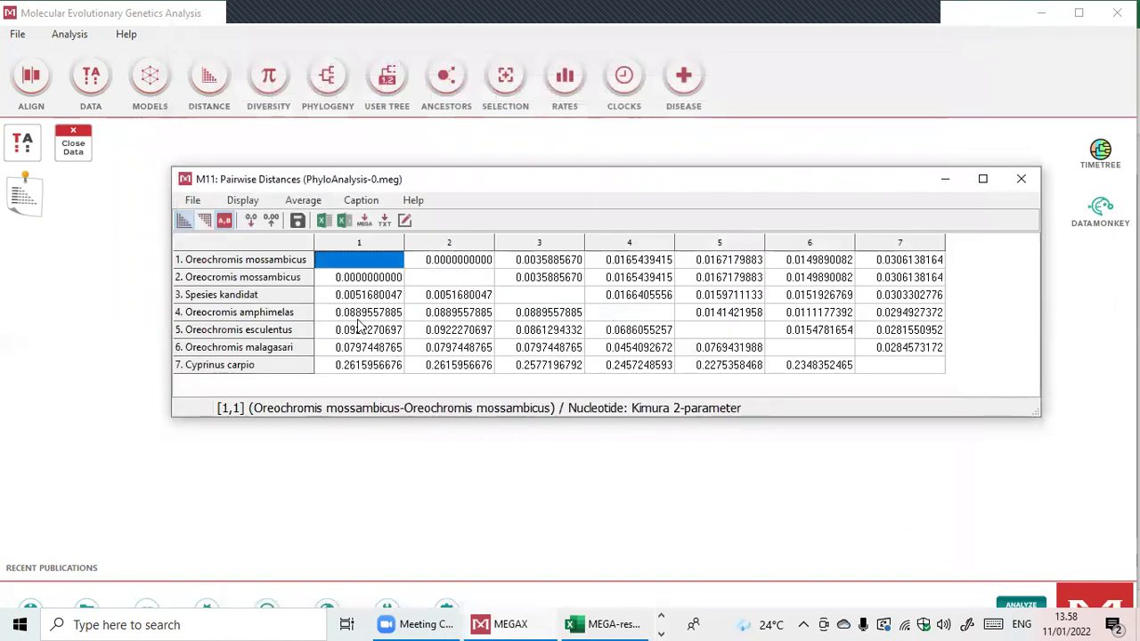
pyautogui.click(323, 220)
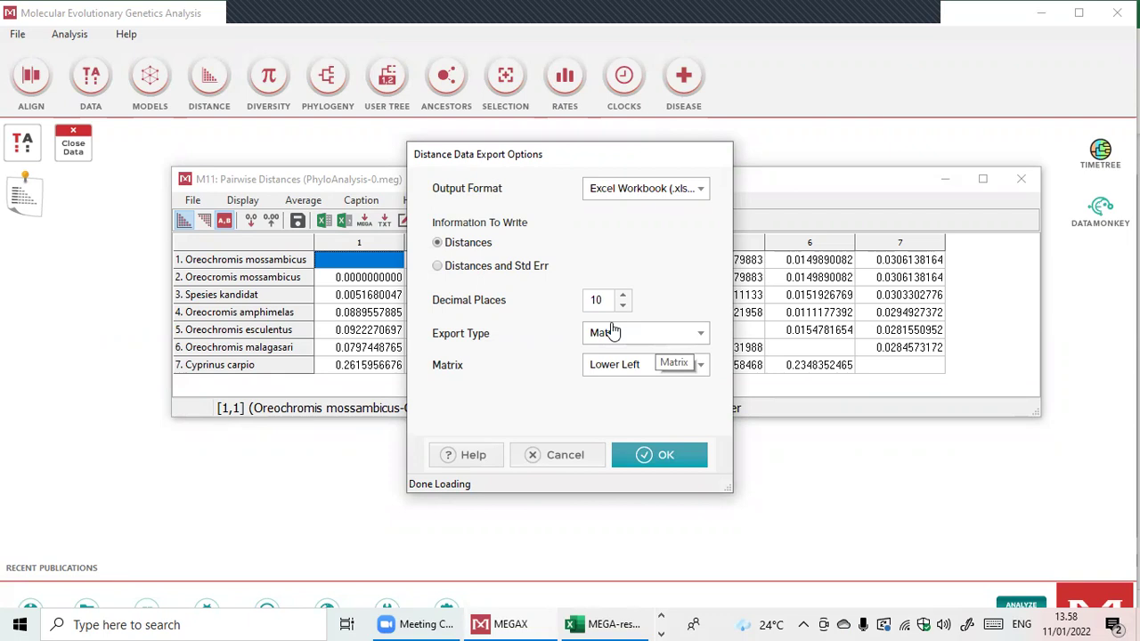
pyautogui.click(675, 372)
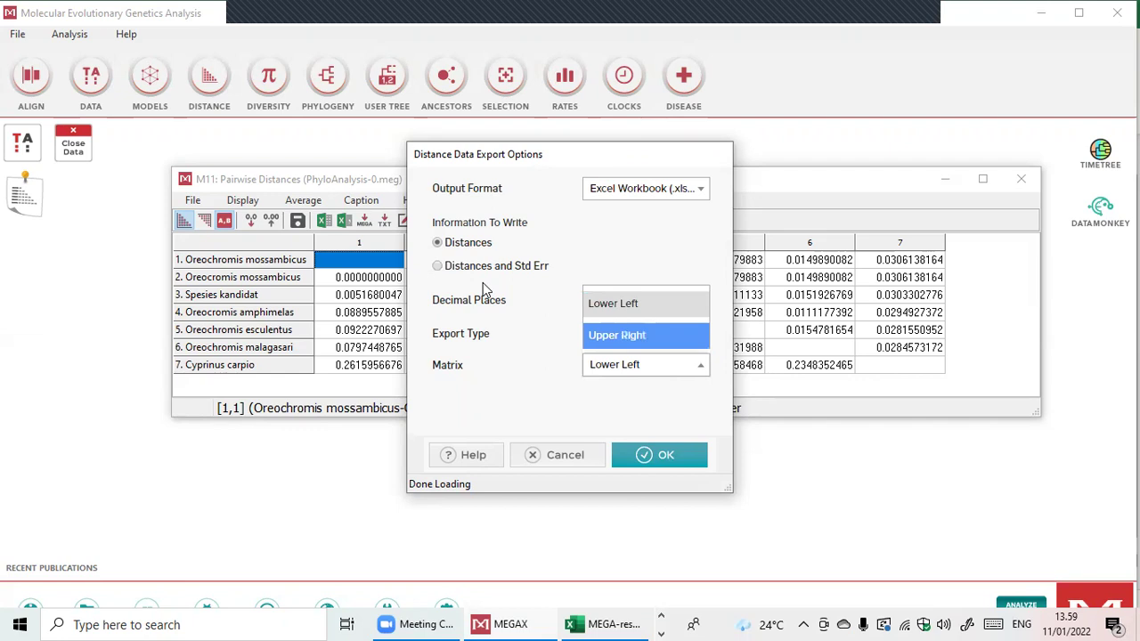
pyautogui.click(437, 265)
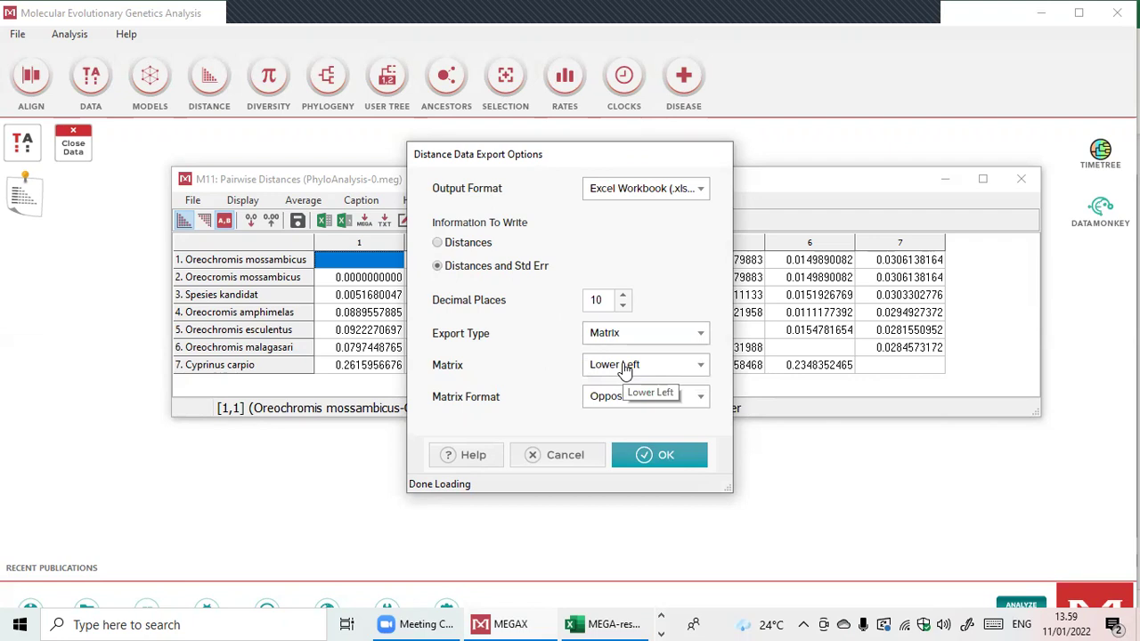
pyautogui.click(646, 455)
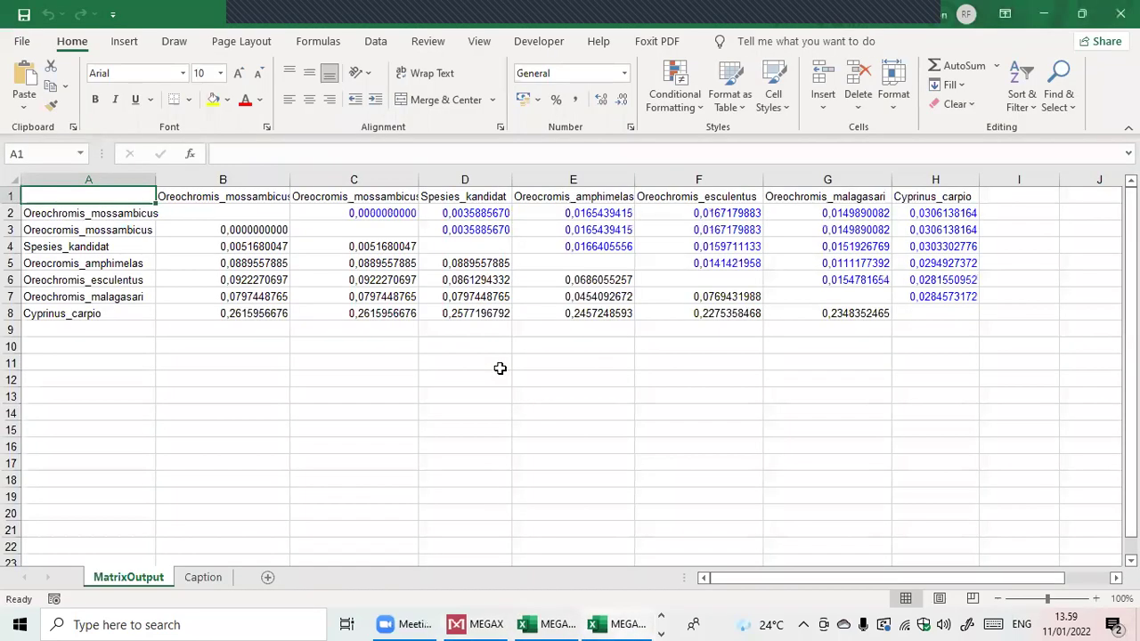
pyautogui.scroll(-3, 499, 368)
pyautogui.scroll(3, 499, 370)
# Return to MEGA and export distances and standard errors to Excel as an upper-right matrix in Distance [std error] format
pyautogui.click(485, 624)
pyautogui.click(324, 221)
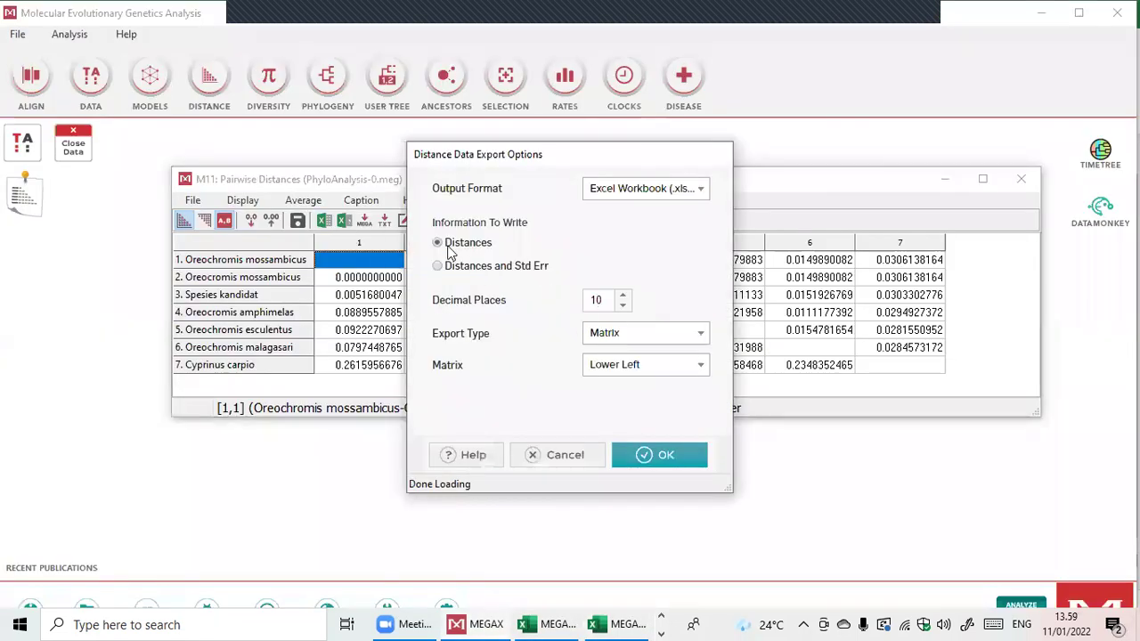
pyautogui.click(444, 265)
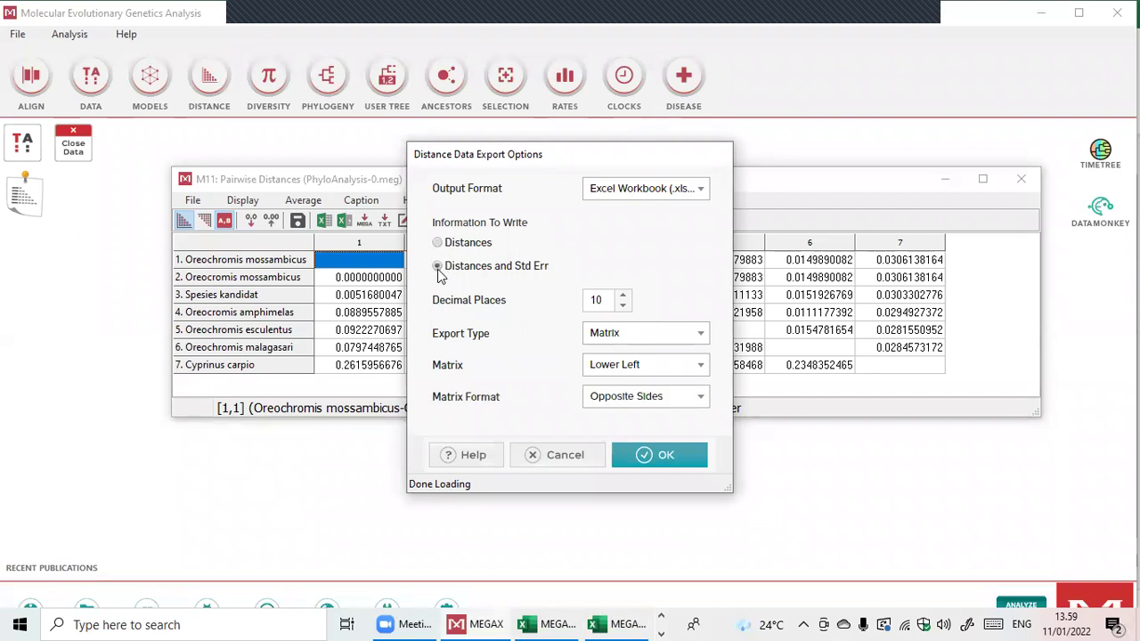
pyautogui.click(656, 397)
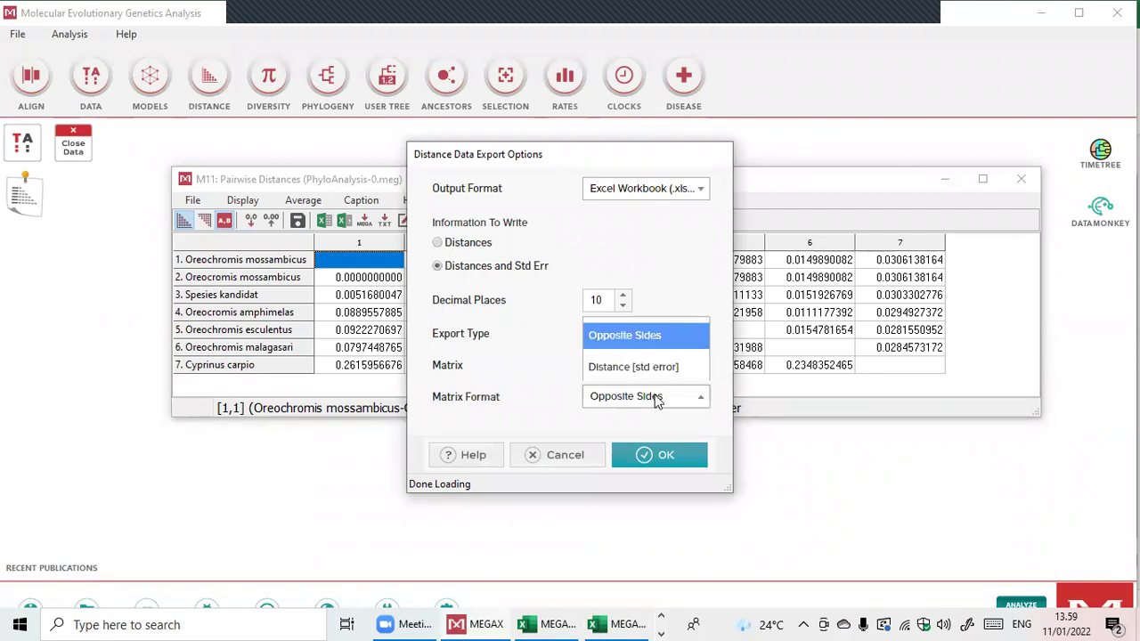
pyautogui.click(661, 366)
pyautogui.click(669, 371)
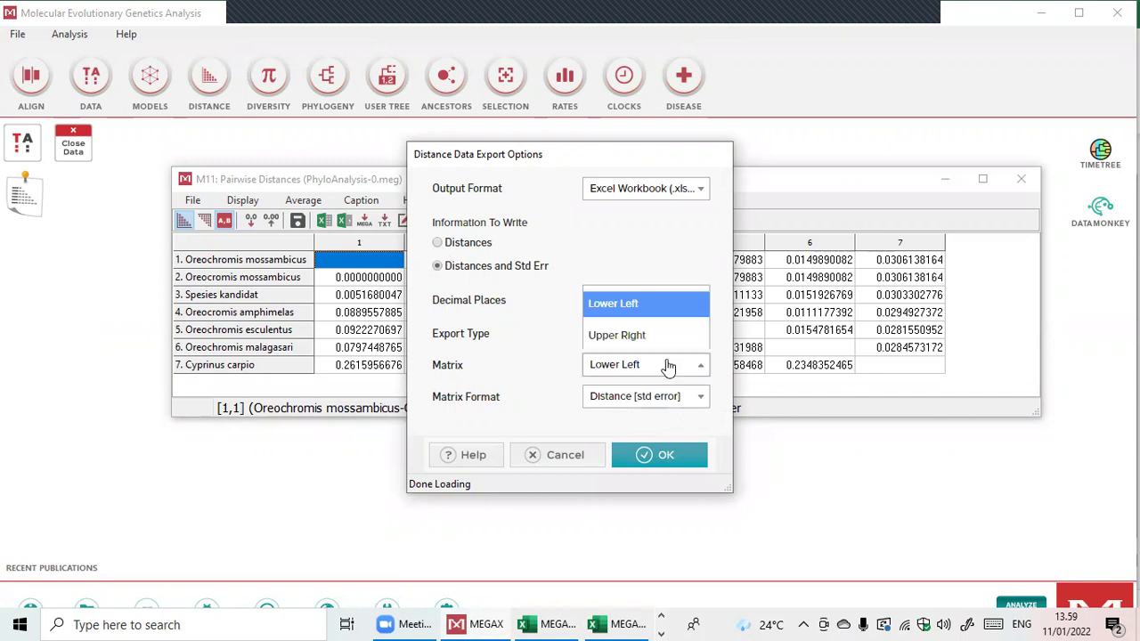
pyautogui.click(652, 337)
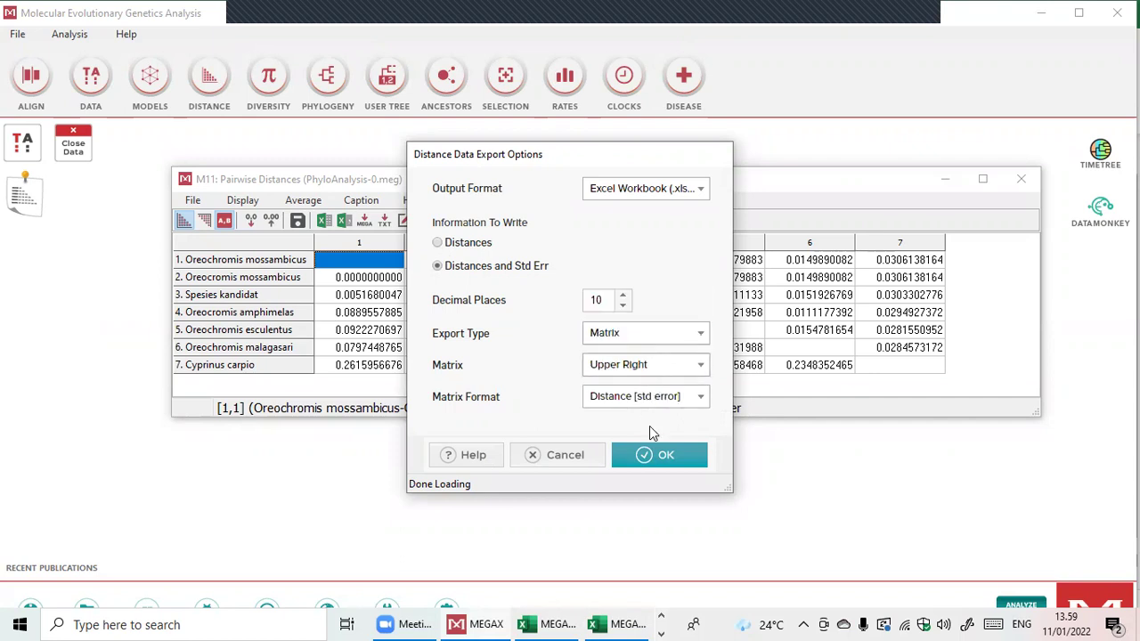
pyautogui.click(648, 457)
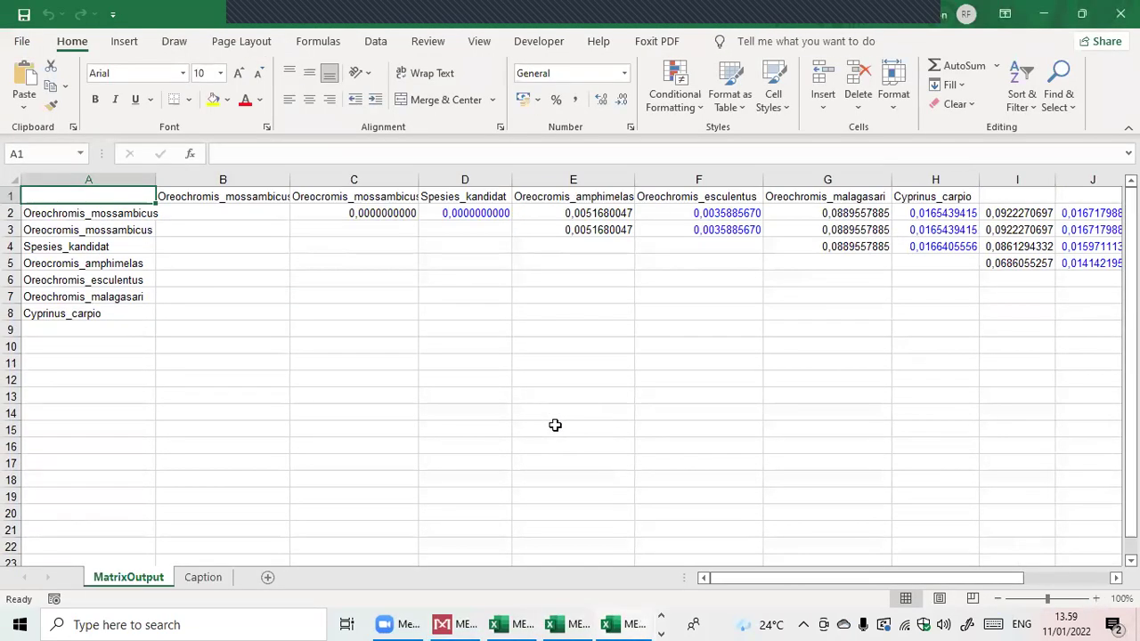
pyautogui.scroll(-1, 563, 394)
pyautogui.scroll(1, 560, 389)
# Compare the matrix layouts of the three exported Excel workbooks
pyautogui.click(561, 623)
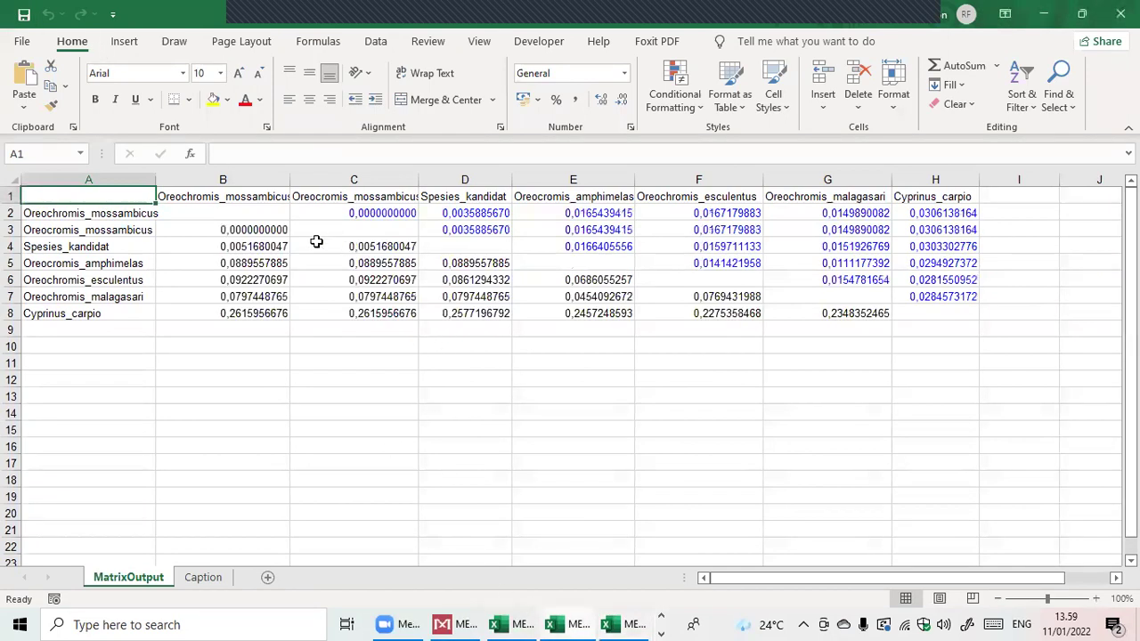
pyautogui.click(525, 623)
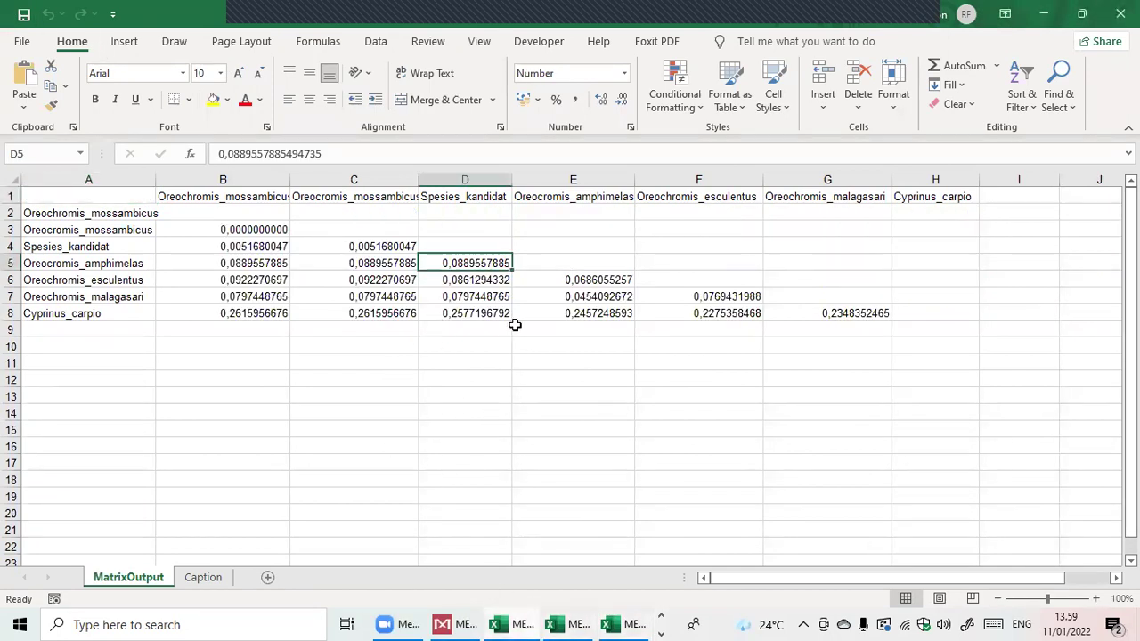
pyautogui.click(614, 623)
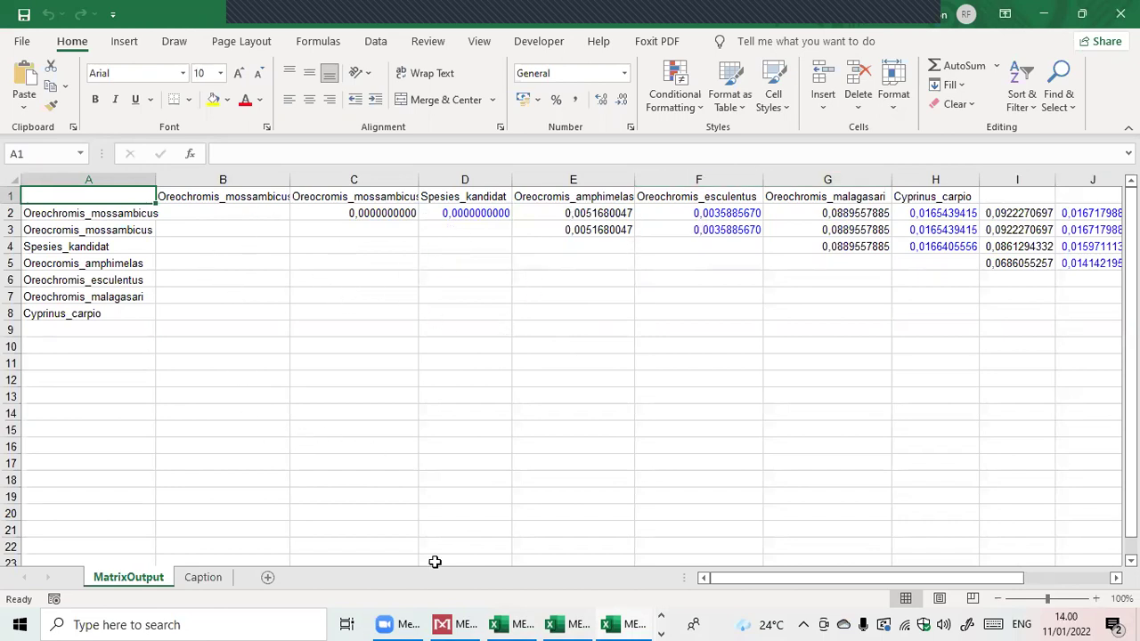
# Switch to MEGA and view the active PhyloAnalysis-0.meg alignment in the Sequence Data Explorer
pyautogui.click(462, 622)
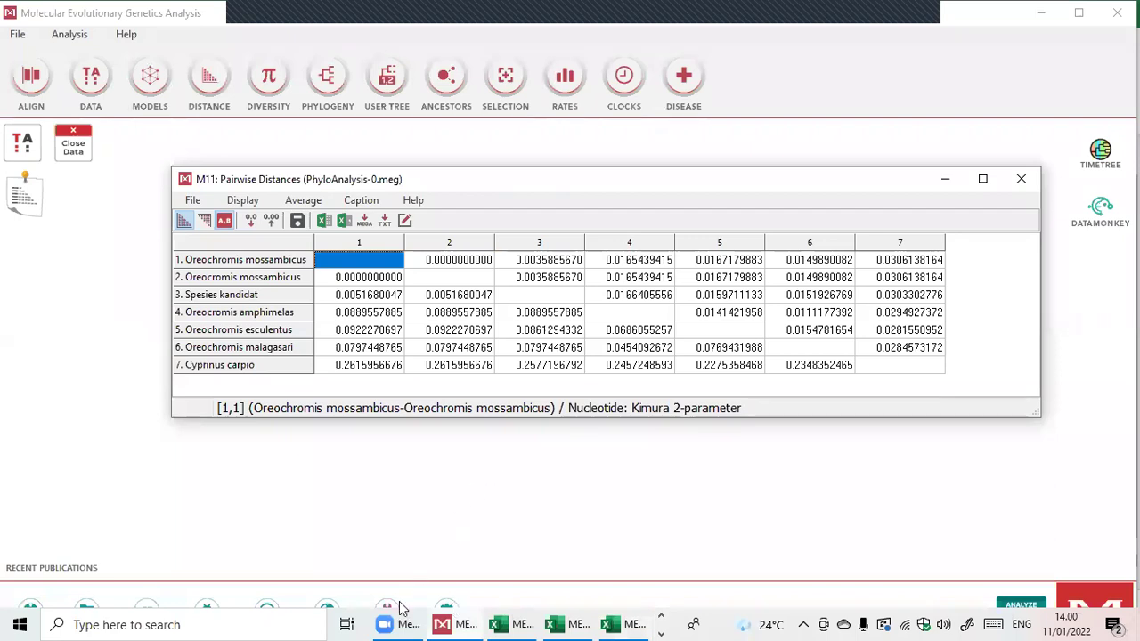
pyautogui.click(22, 146)
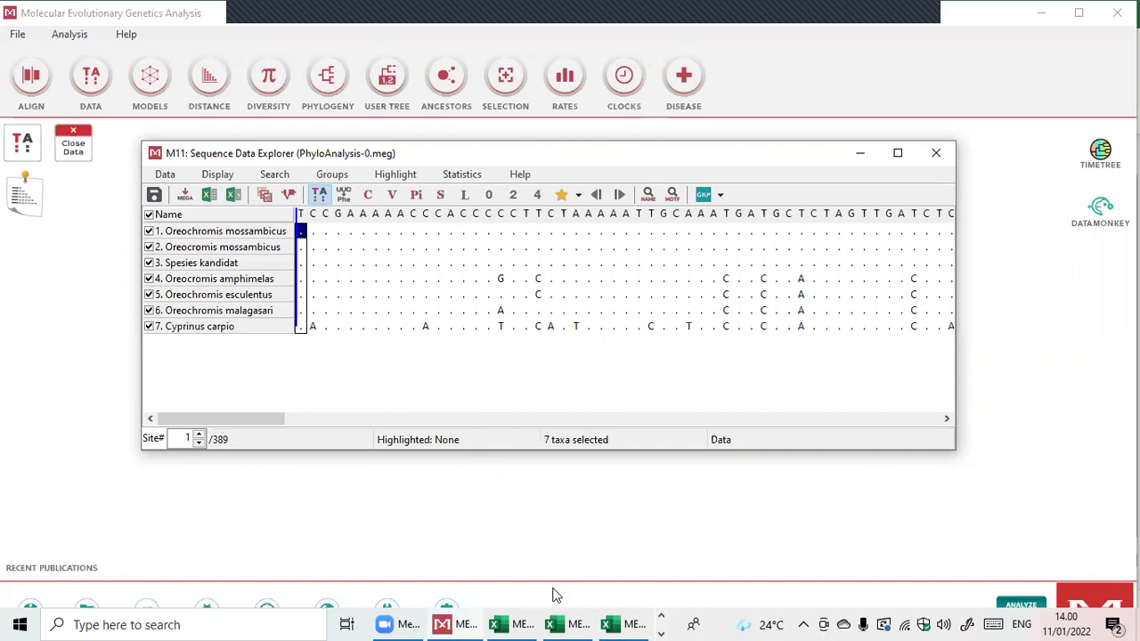
pyautogui.click(443, 623)
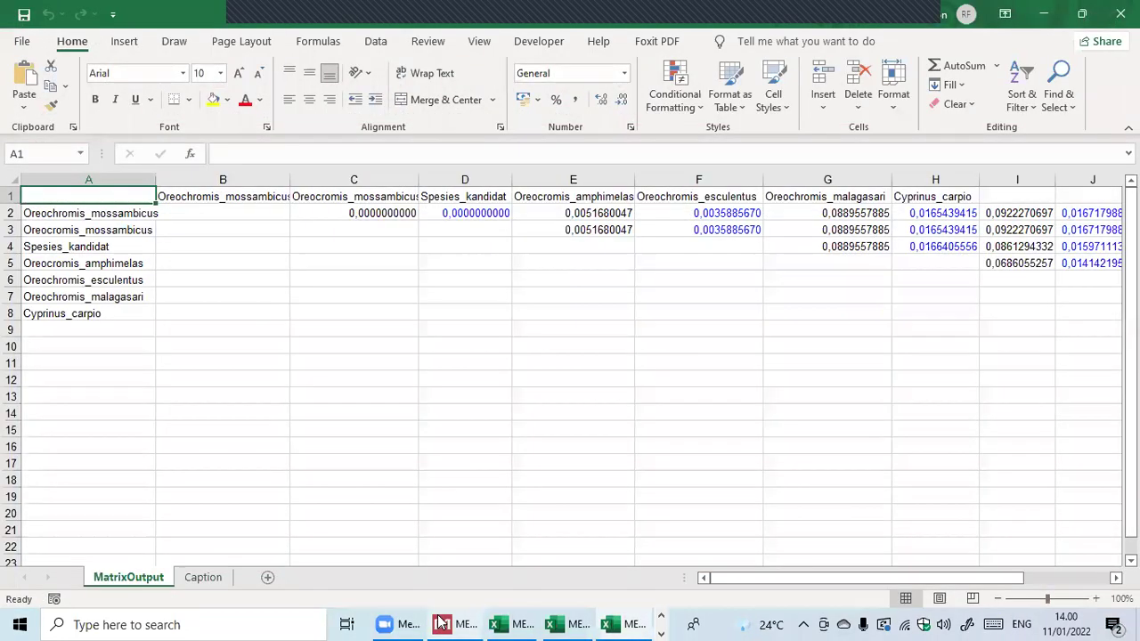
pyautogui.click(442, 623)
pyautogui.moveTo(392, 623)
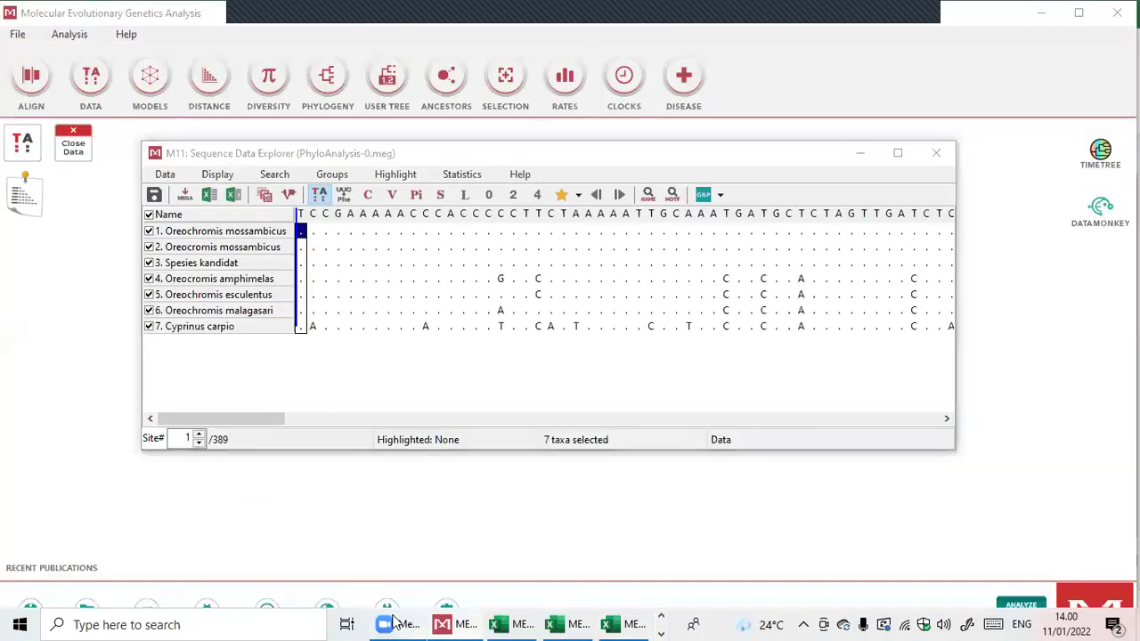
# Switch to the Word document and start a closing paragraph with "Hasilnya adalah diketahui bahwa spesies kandidat spesies"
pyautogui.click(661, 631)
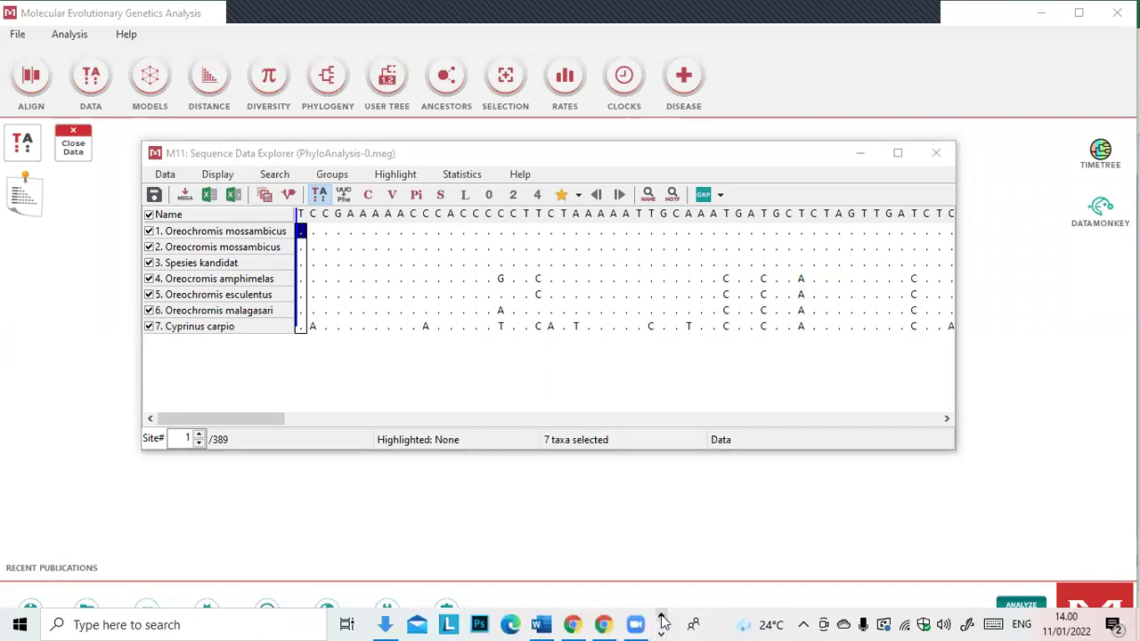
pyautogui.click(539, 624)
pyautogui.scroll(-1, 447, 378)
pyautogui.scroll(4, 446, 379)
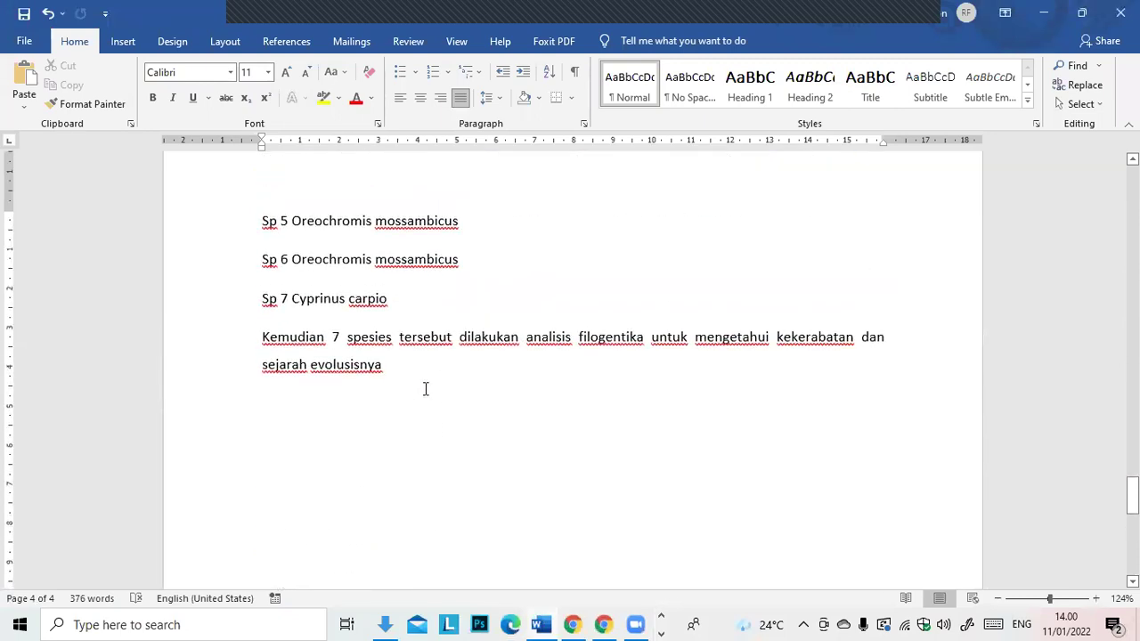
pyautogui.press('Return')
pyautogui.press('Return')
pyautogui.write('Hasilnya ')
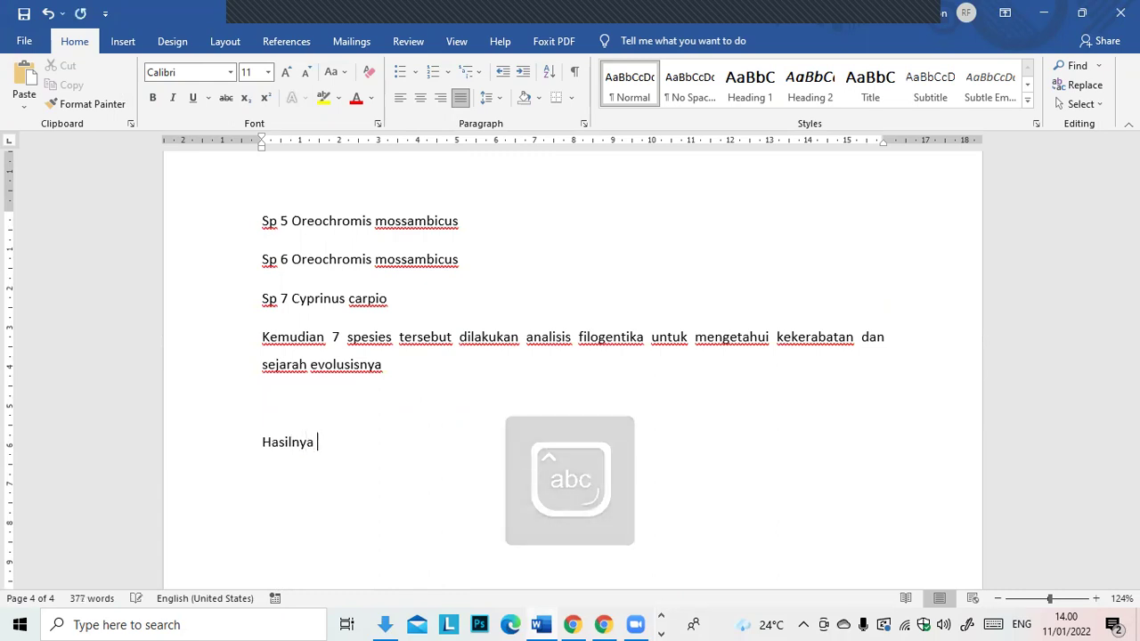
pyautogui.write('adalah di')
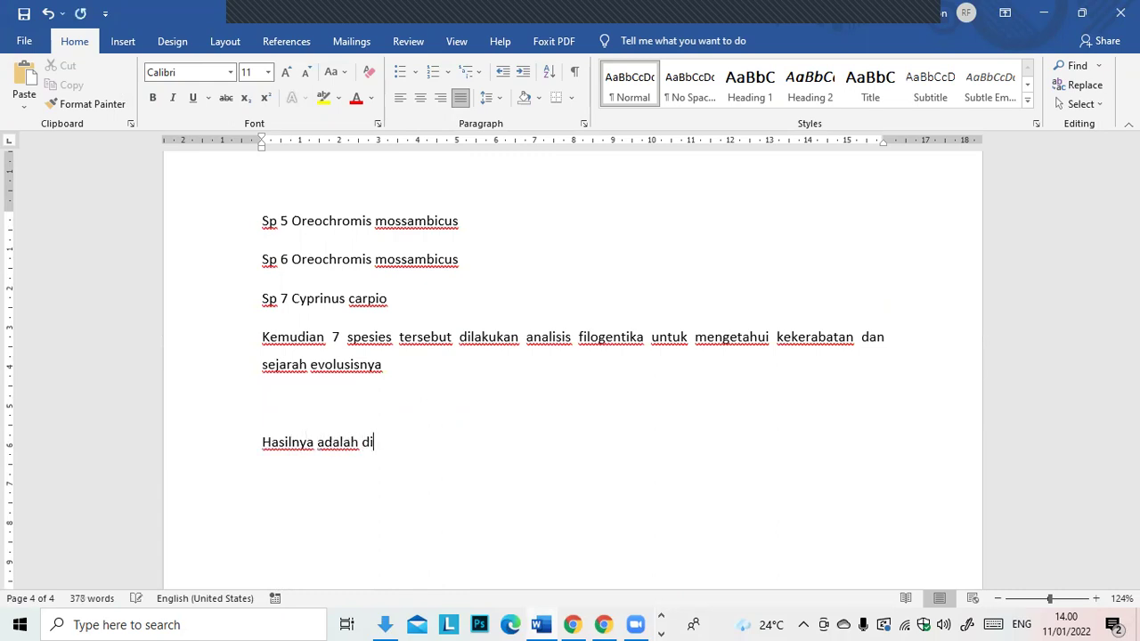
pyautogui.write('ketahui bahwa spesi')
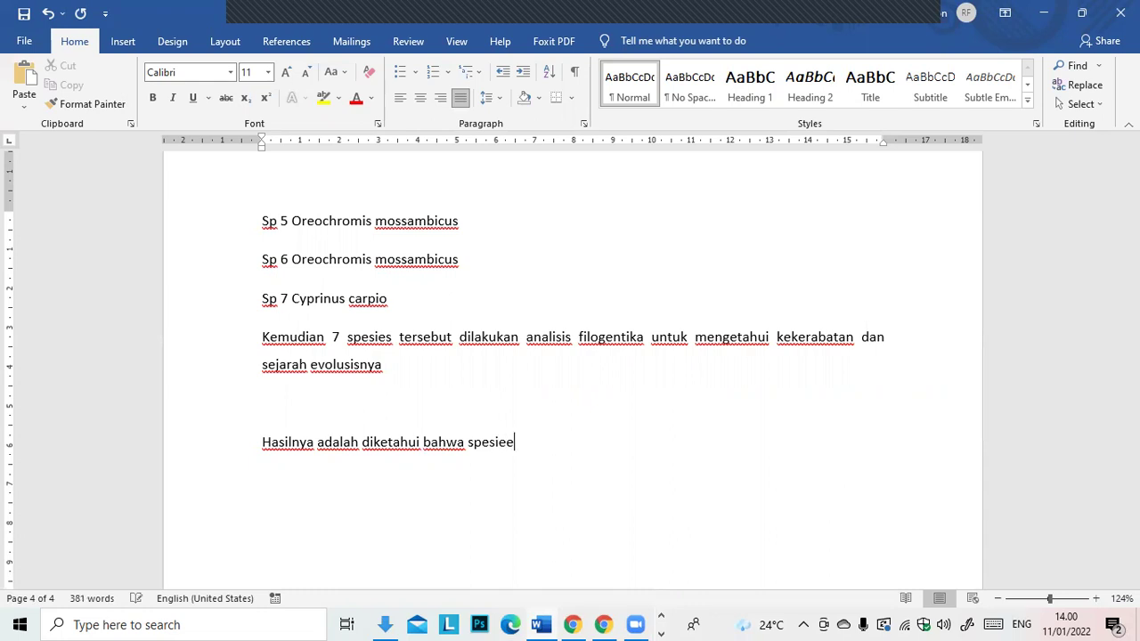
pyautogui.write('es kandidat spesies')
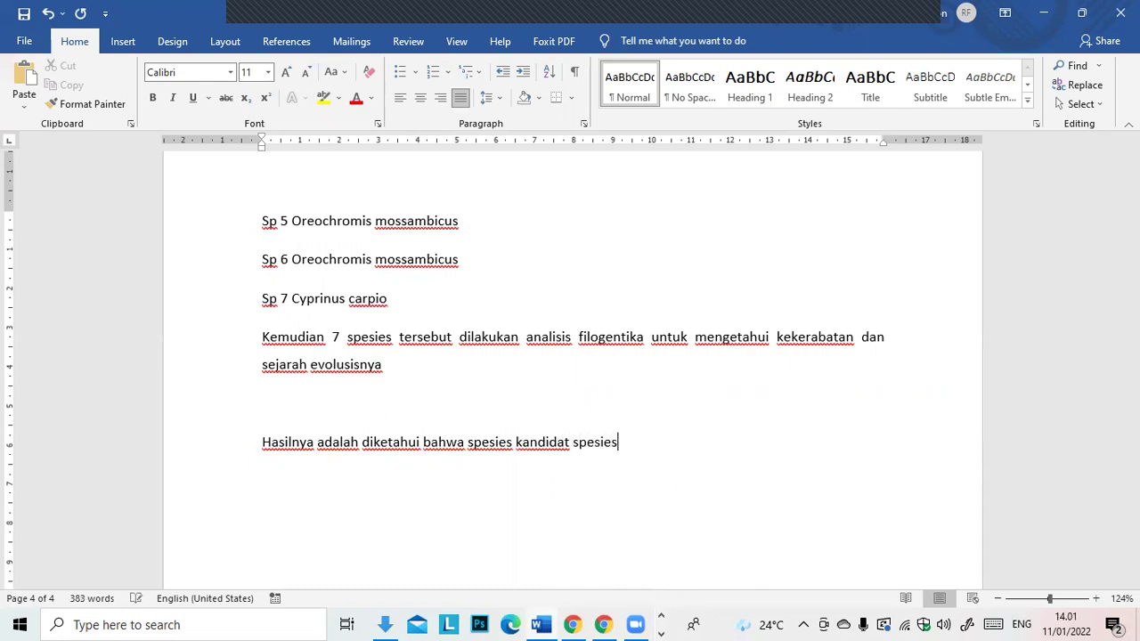
# Finish the closing sentence with "bara secara pohon filogenetik berkerabat dekat dengan Oreochromis mossambicus"
pyautogui.write(' bara sevcra')
pyautogui.press('BackSpace')
pyautogui.press('BackSpace')
pyautogui.write('ara ')
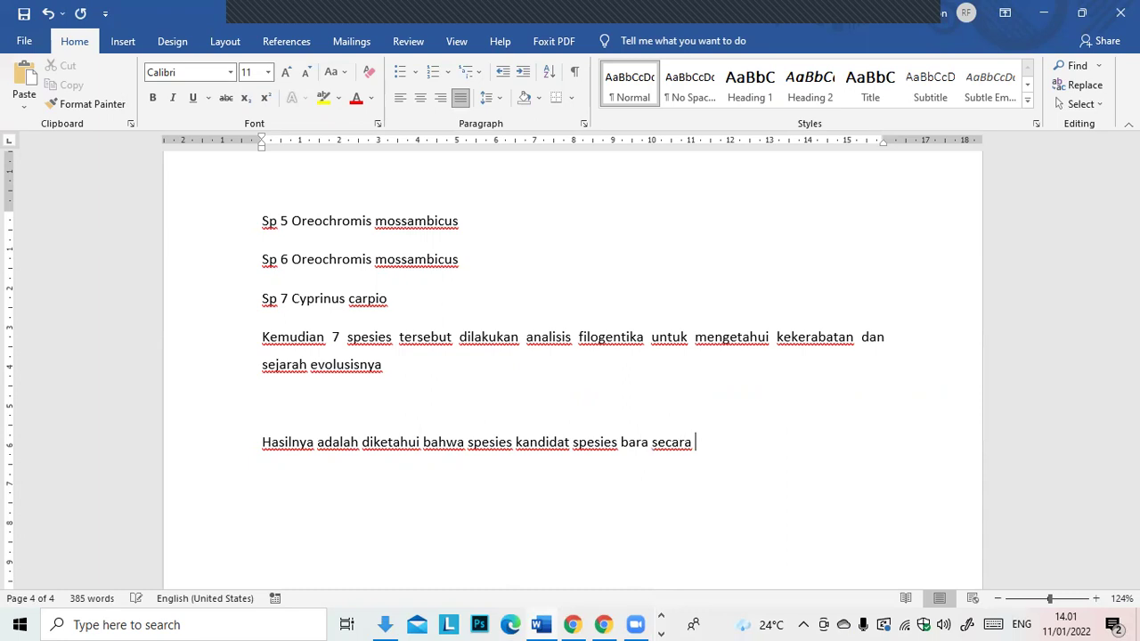
pyautogui.write('pohon filogenetik berkerabat dekat dengan oreoch')
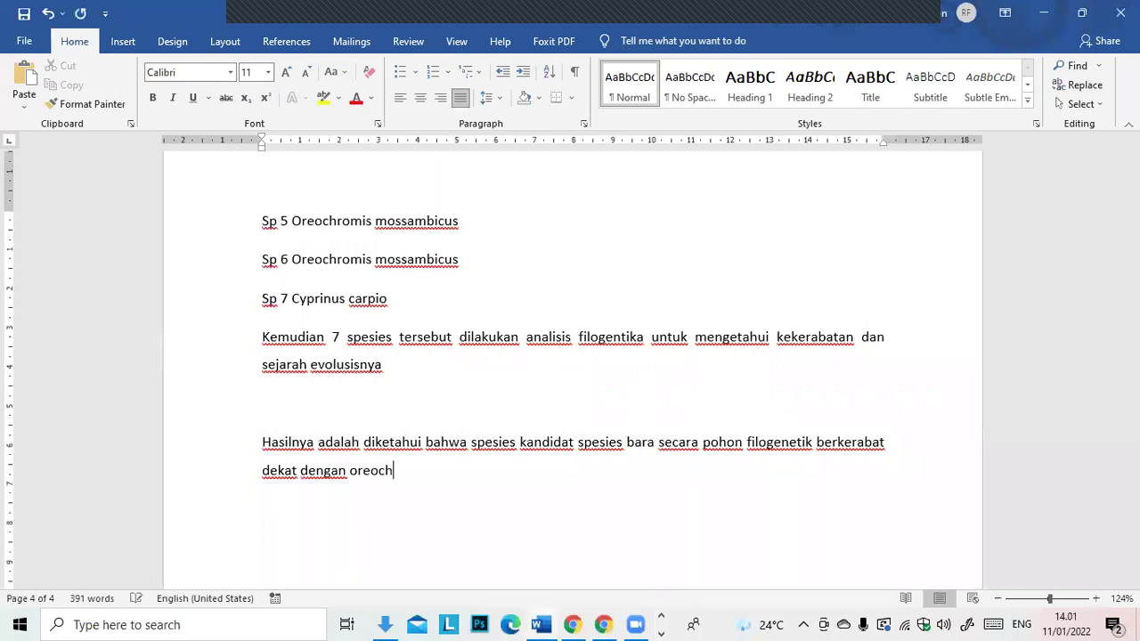
pyautogui.write('romis ')
pyautogui.write('mod')
pyautogui.write('ssambi')
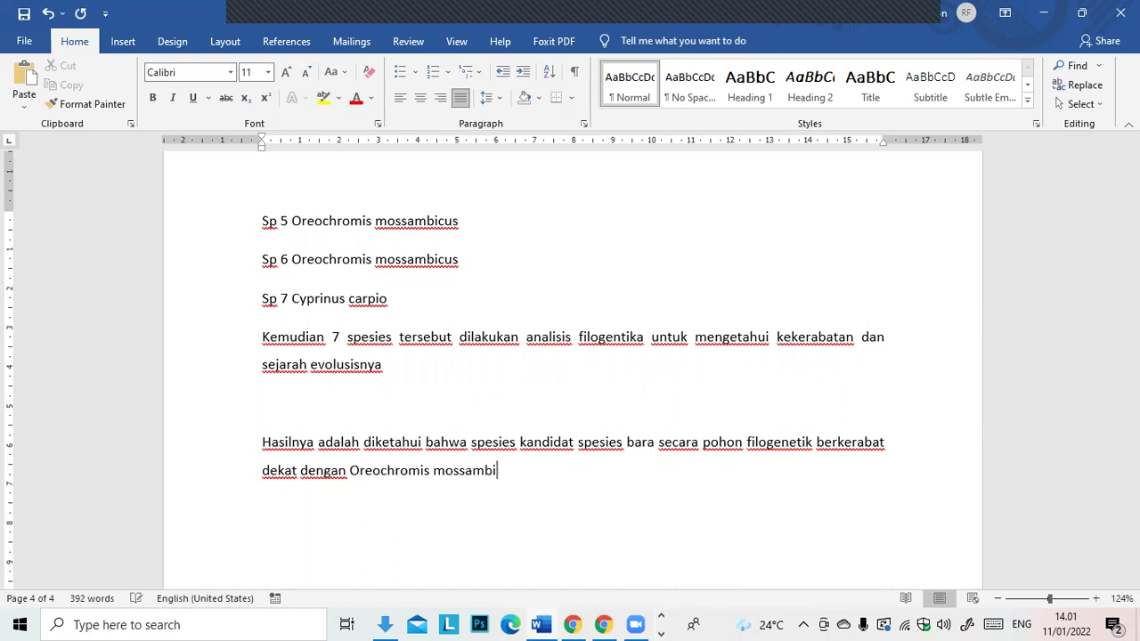
pyautogui.write('cus')
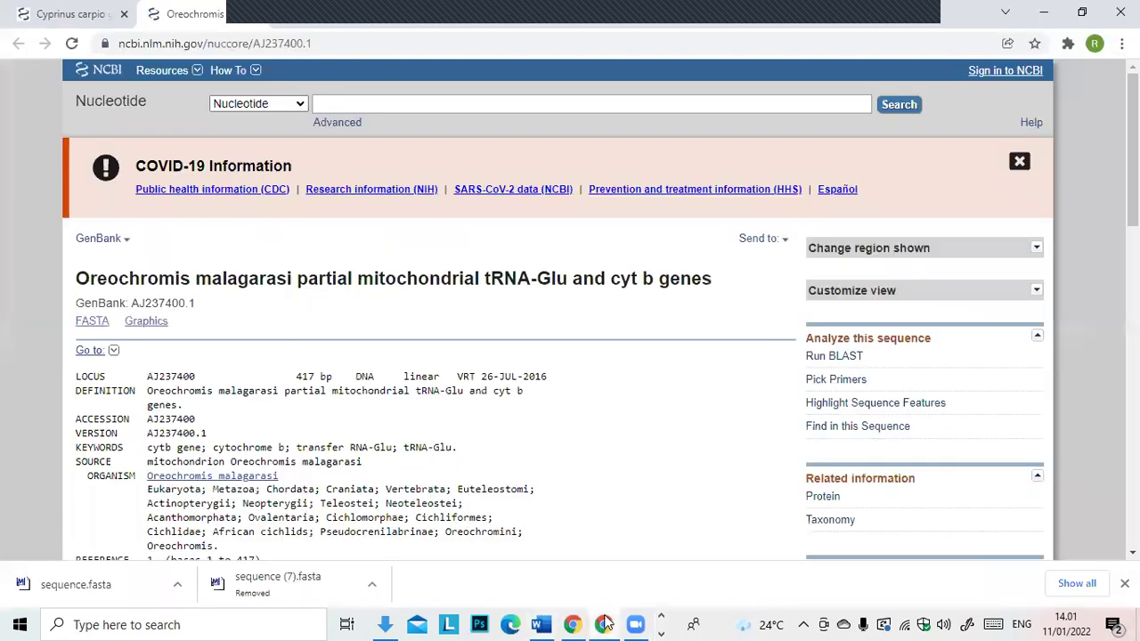
# Return to MEGA and build a neighbor-joining tree from the active data with 1000 bootstrap replications and the Kimura 2-parameter model
pyautogui.click(604, 622)
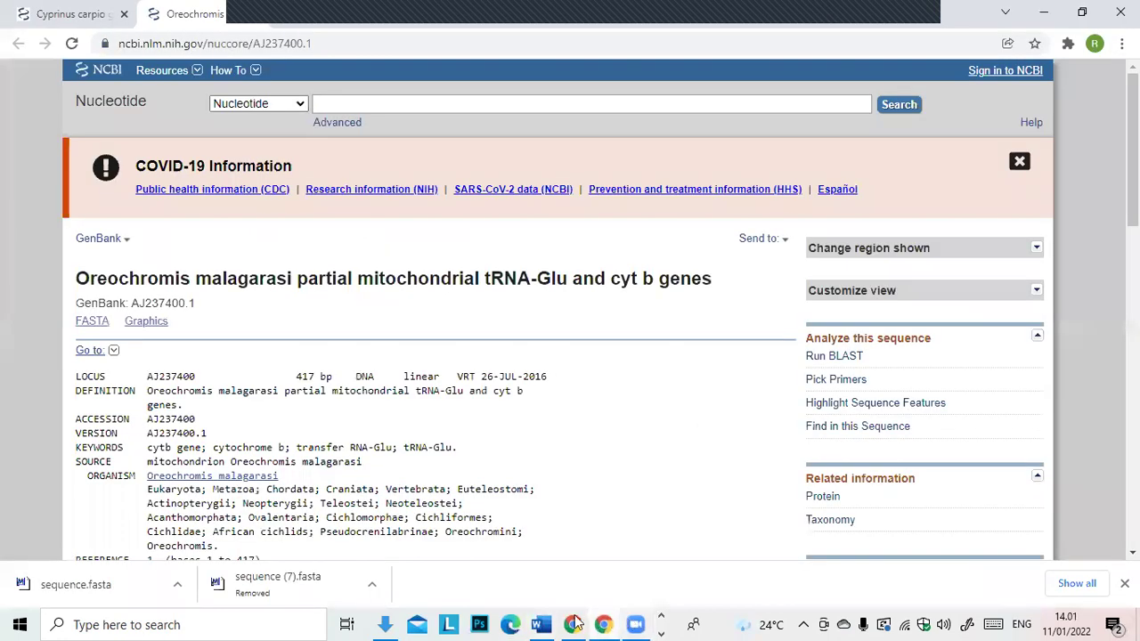
pyautogui.click(663, 621)
pyautogui.click(456, 624)
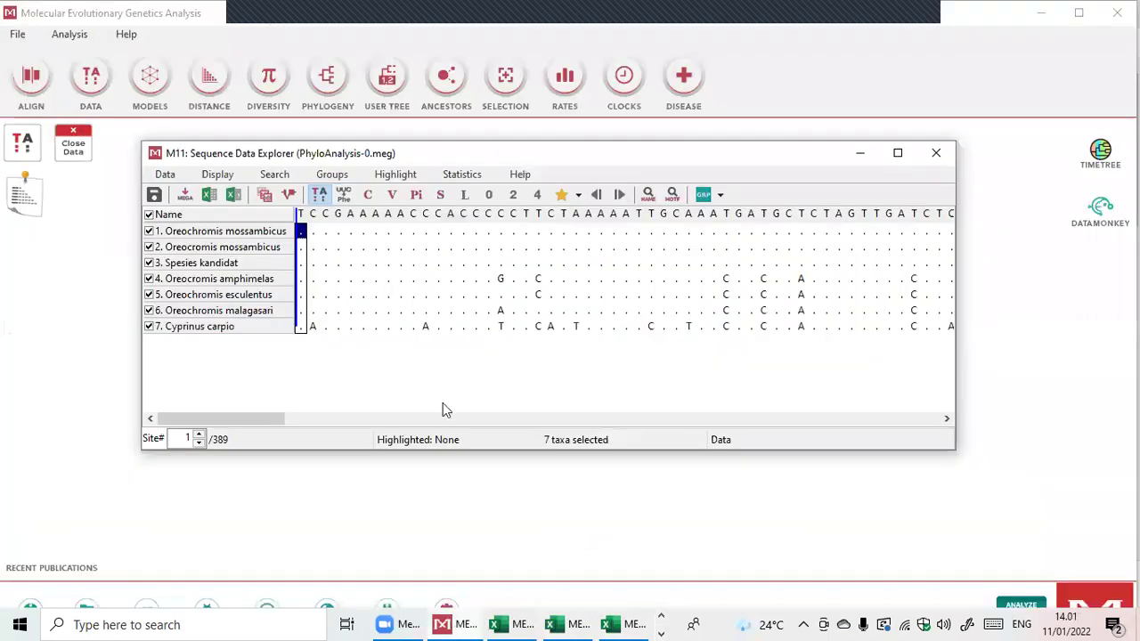
pyautogui.click(324, 85)
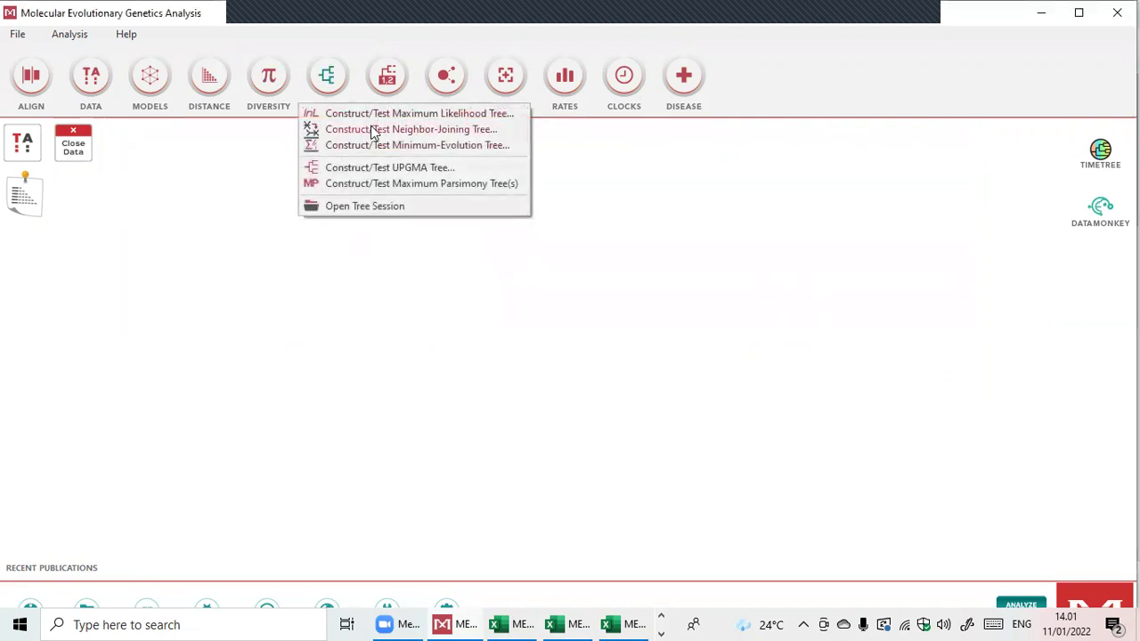
pyautogui.click(374, 131)
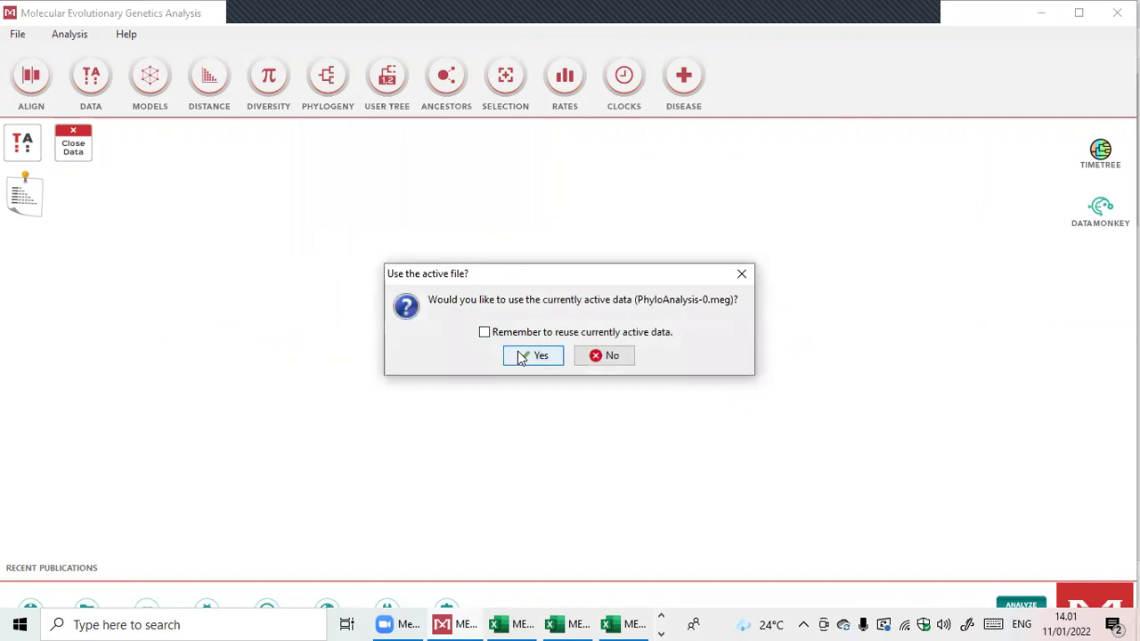
pyautogui.click(522, 357)
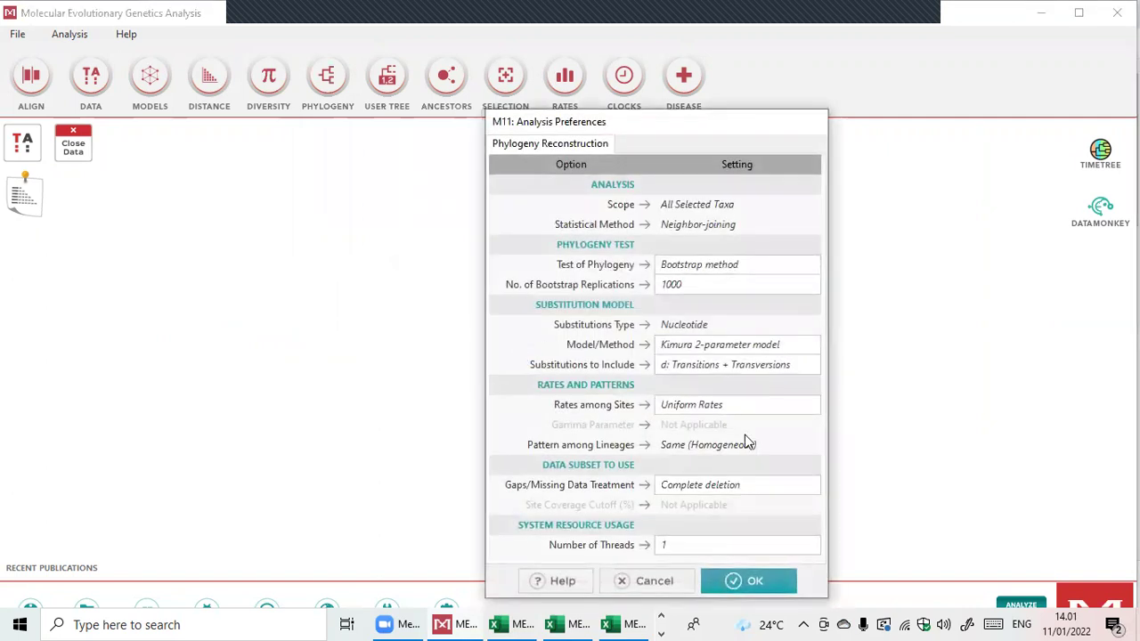
pyautogui.click(741, 579)
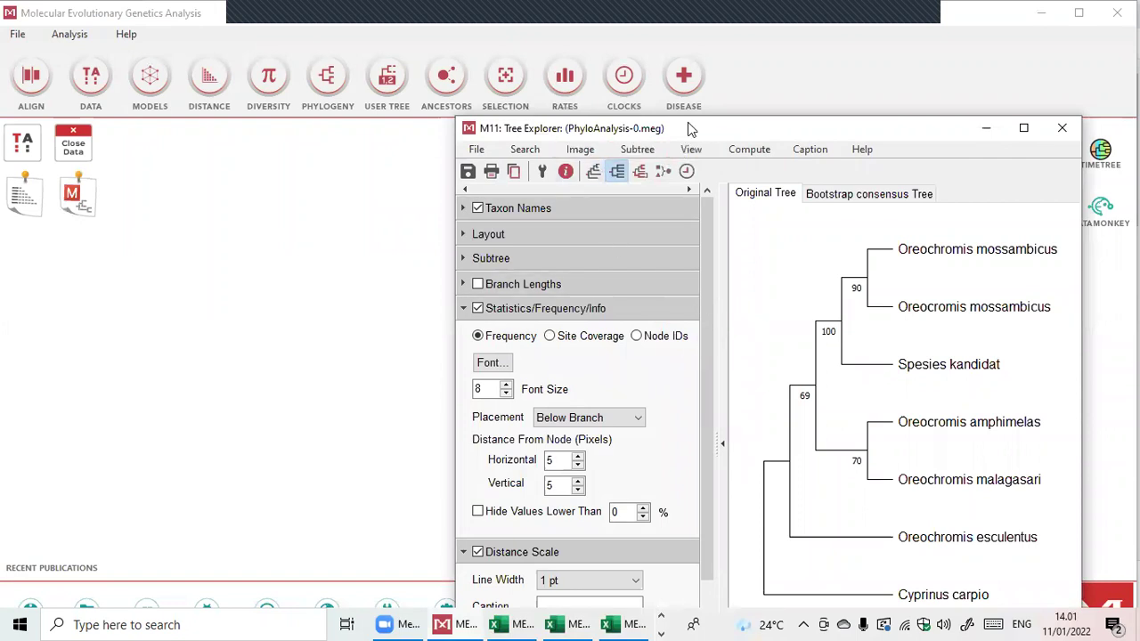
pyautogui.moveTo(689, 131); pyautogui.dragTo(416, 93)
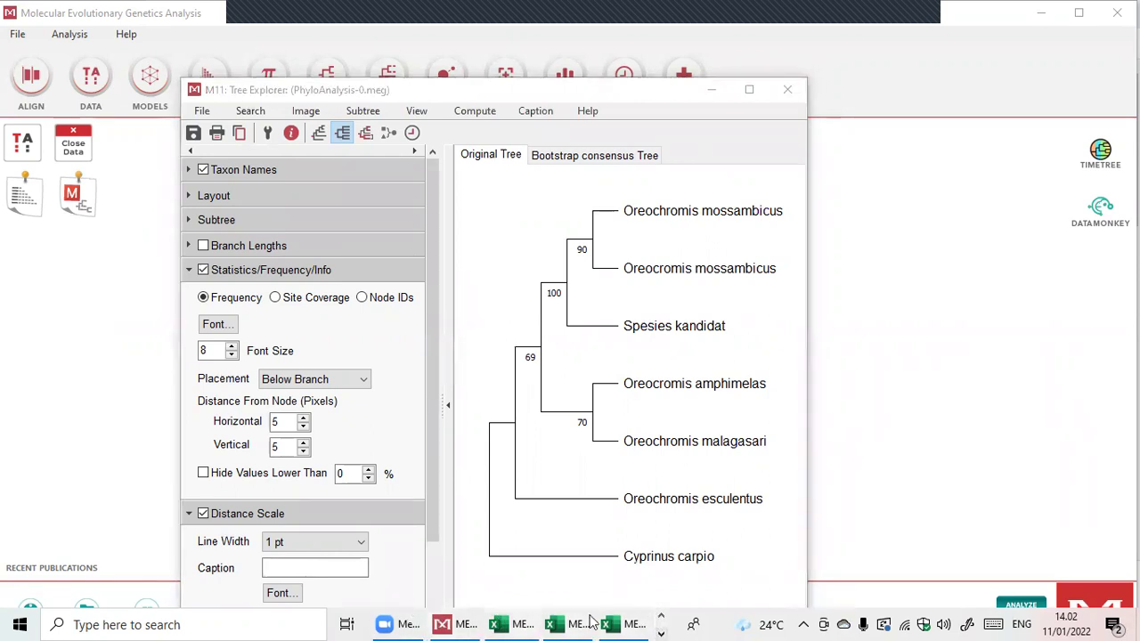
# Switch back to Word and review the case study 2 description, the species sequences, the BLAST results and the closing conclusion
pyautogui.click(660, 621)
pyautogui.click(540, 625)
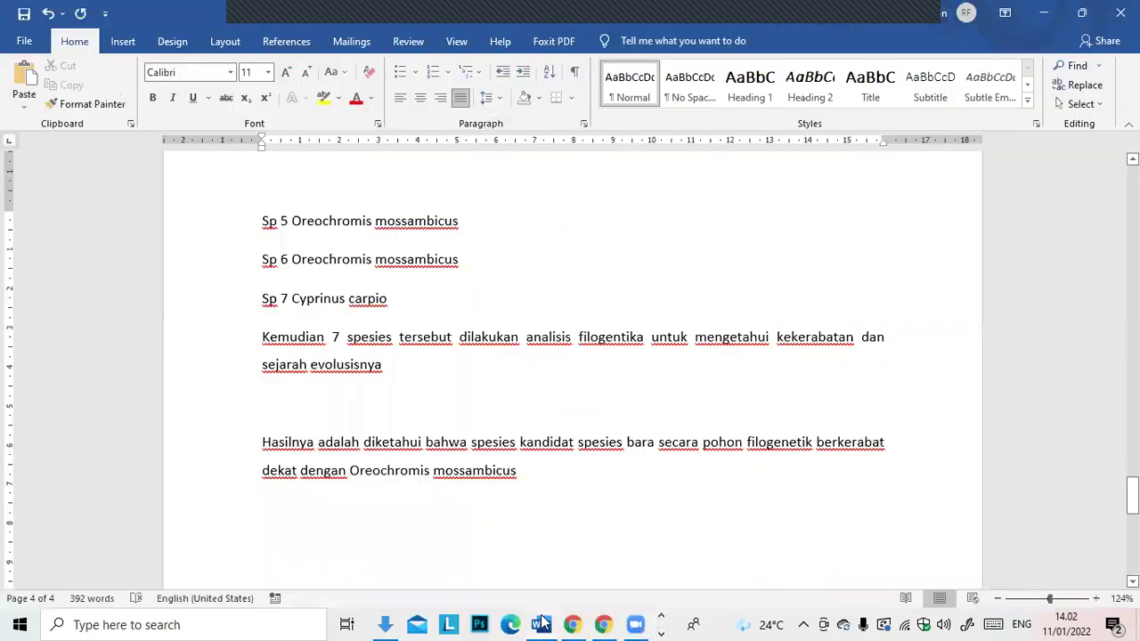
pyautogui.scroll(3, 503, 453)
pyautogui.scroll(8, 503, 452)
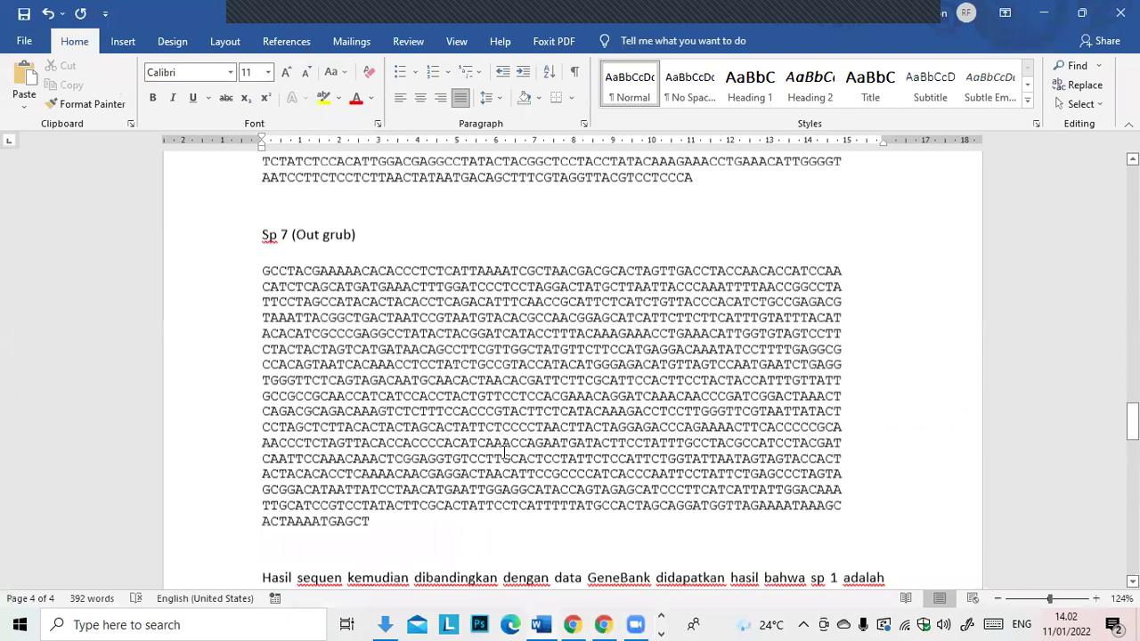
pyautogui.scroll(5, 503, 452)
pyautogui.scroll(-15, 503, 453)
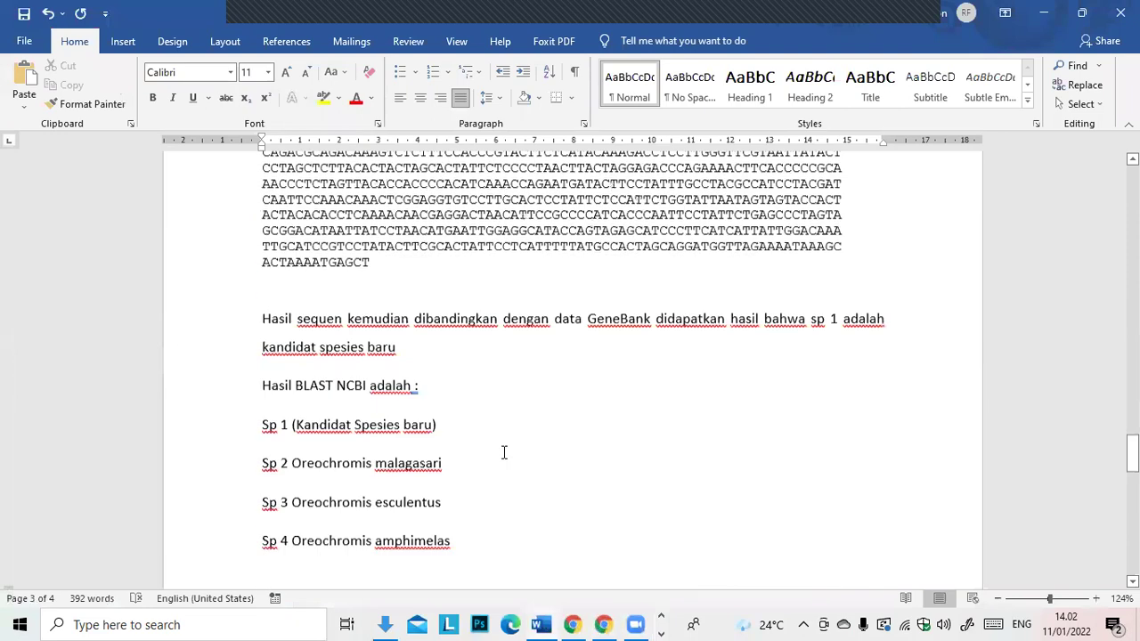
pyautogui.scroll(-7, 503, 452)
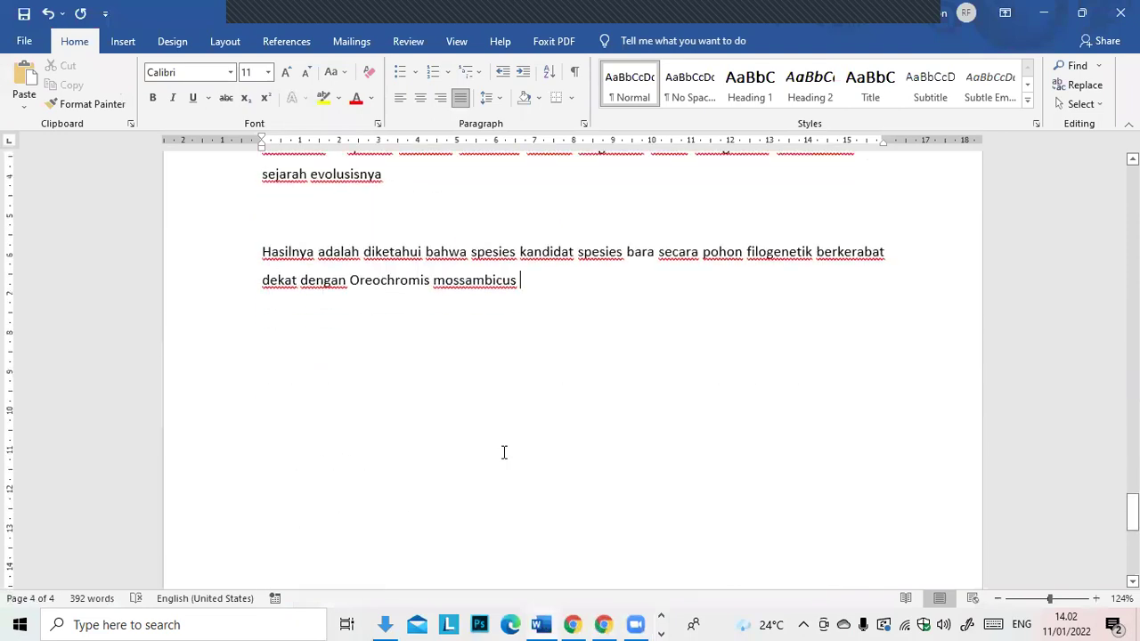
pyautogui.scroll(12, 503, 452)
pyautogui.scroll(15, 503, 452)
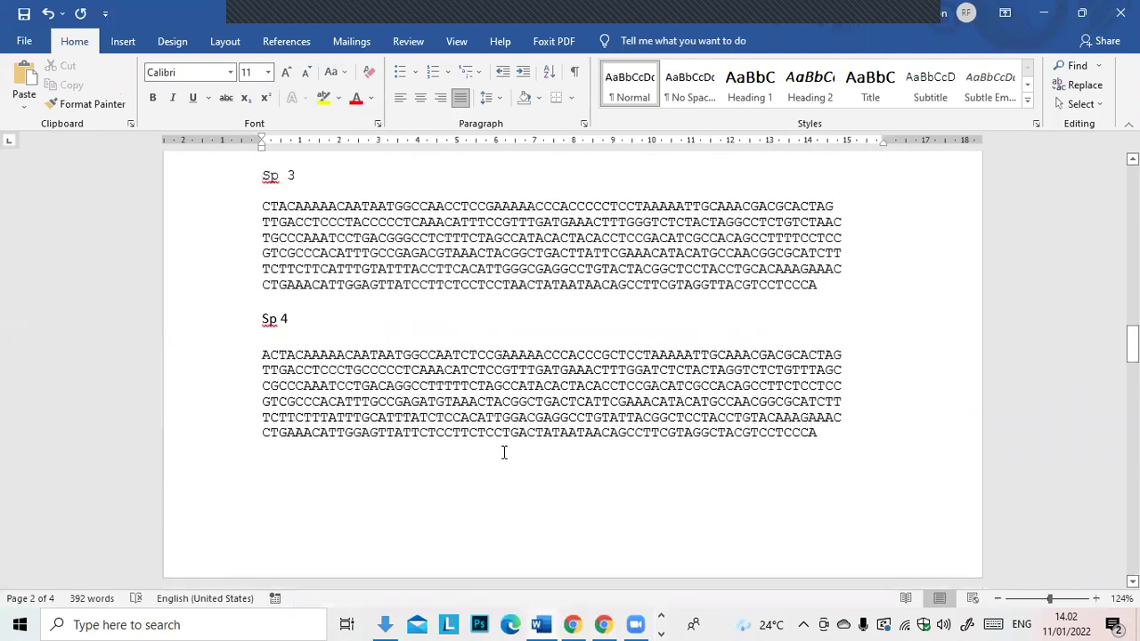
pyautogui.scroll(2, 503, 452)
pyautogui.scroll(3, 503, 453)
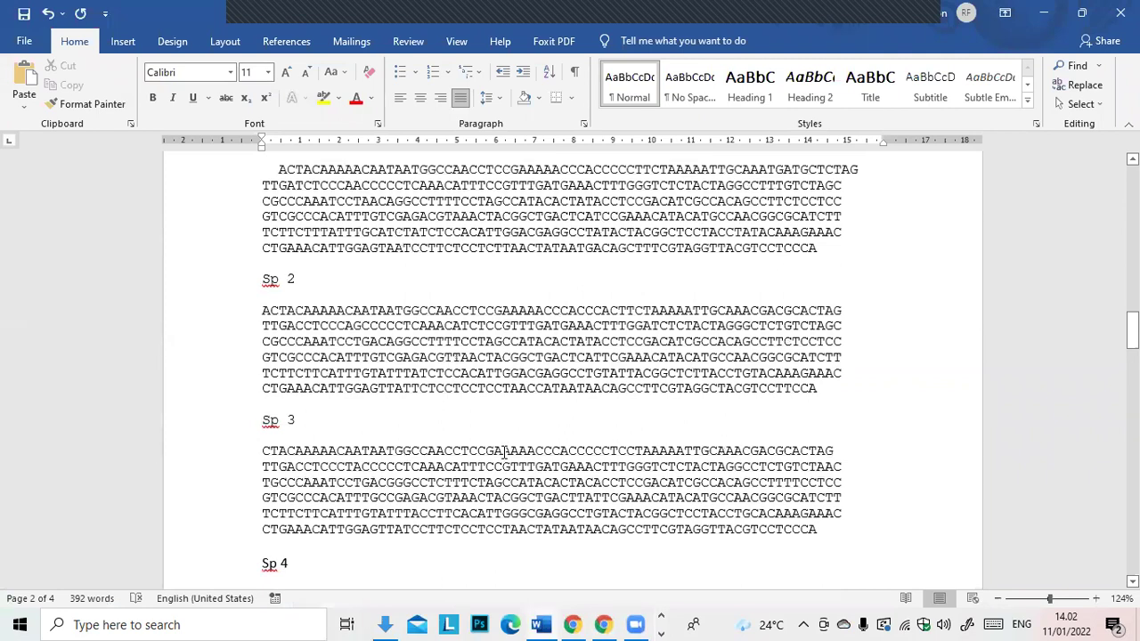
pyautogui.scroll(3, 503, 452)
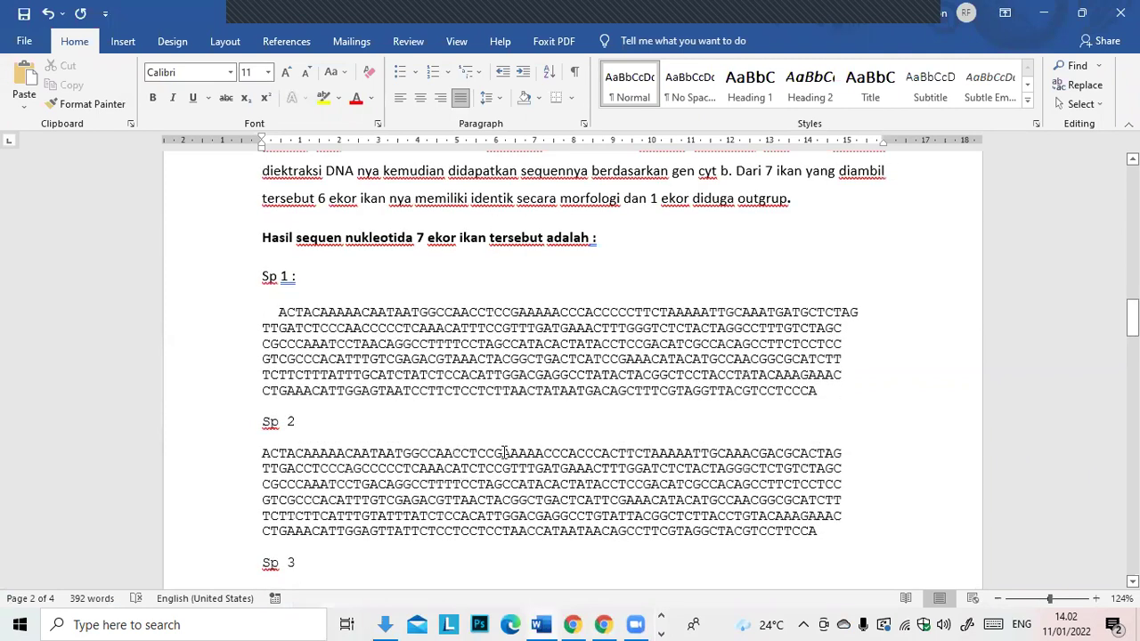
pyautogui.scroll(1, 503, 452)
pyautogui.scroll(-4, 503, 452)
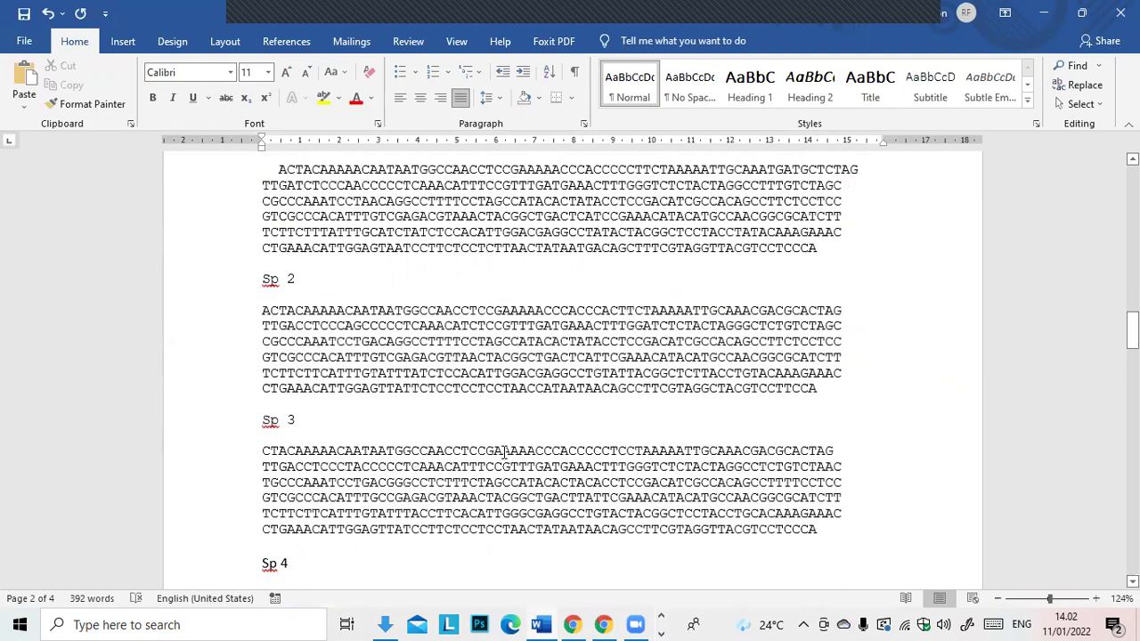
pyautogui.scroll(3, 503, 452)
pyautogui.scroll(-8, 503, 452)
pyautogui.scroll(15, 503, 452)
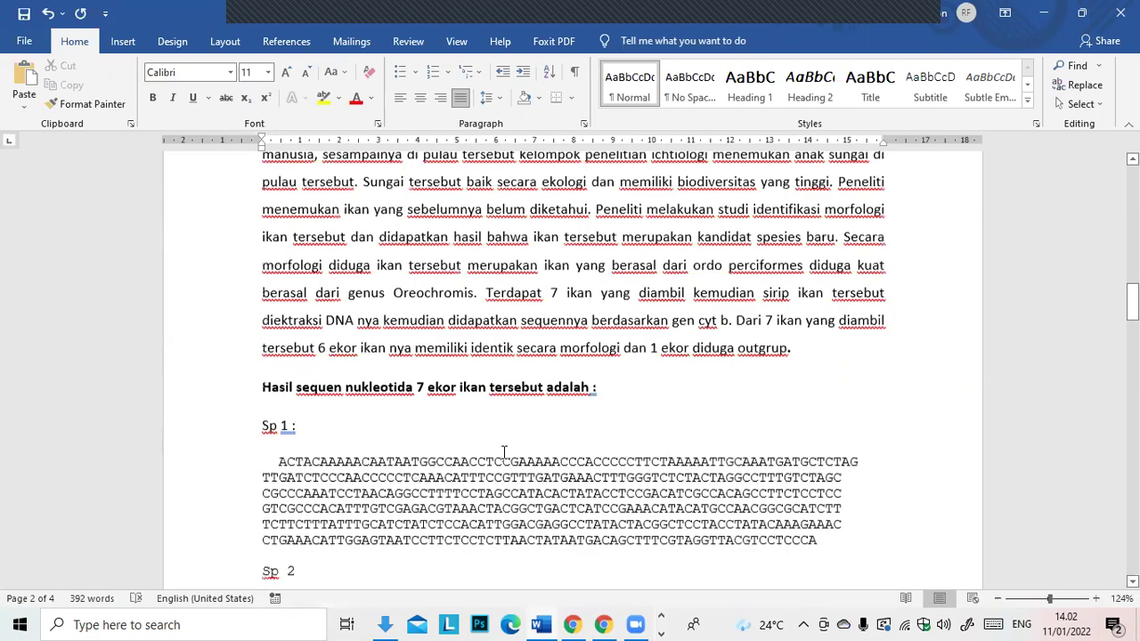
pyautogui.scroll(6, 501, 452)
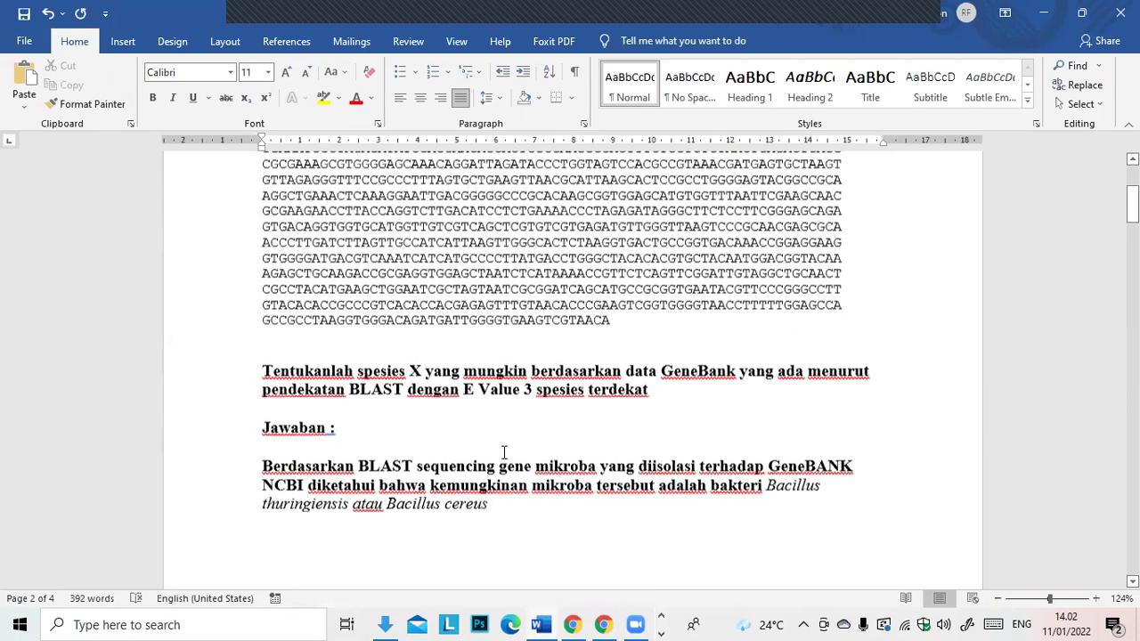
pyautogui.scroll(-15, 503, 452)
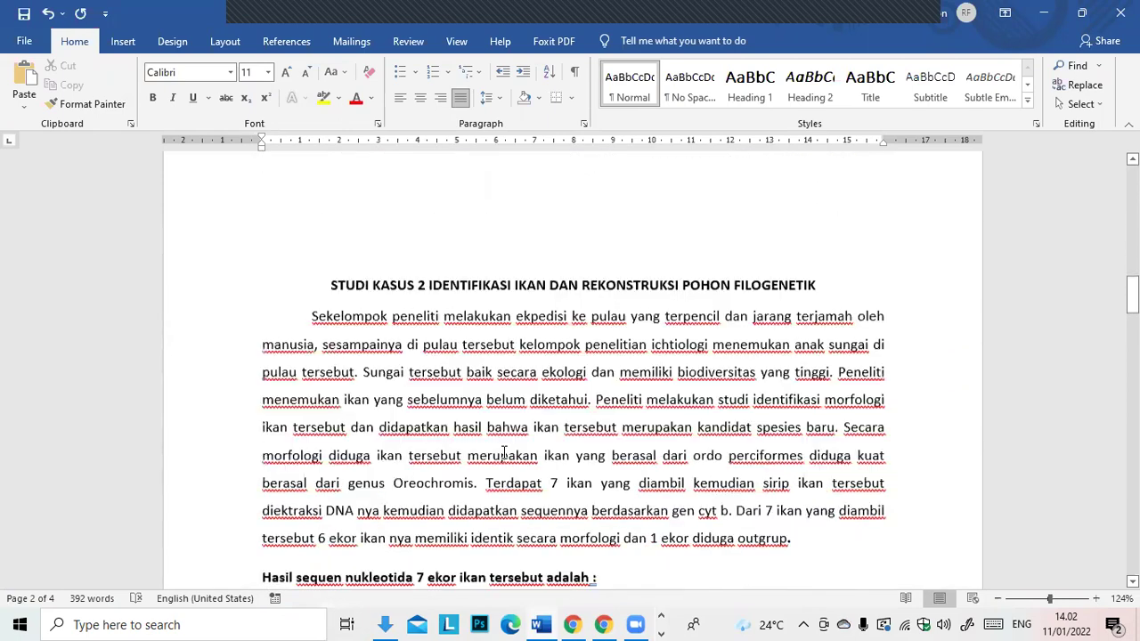
pyautogui.scroll(-7, 504, 454)
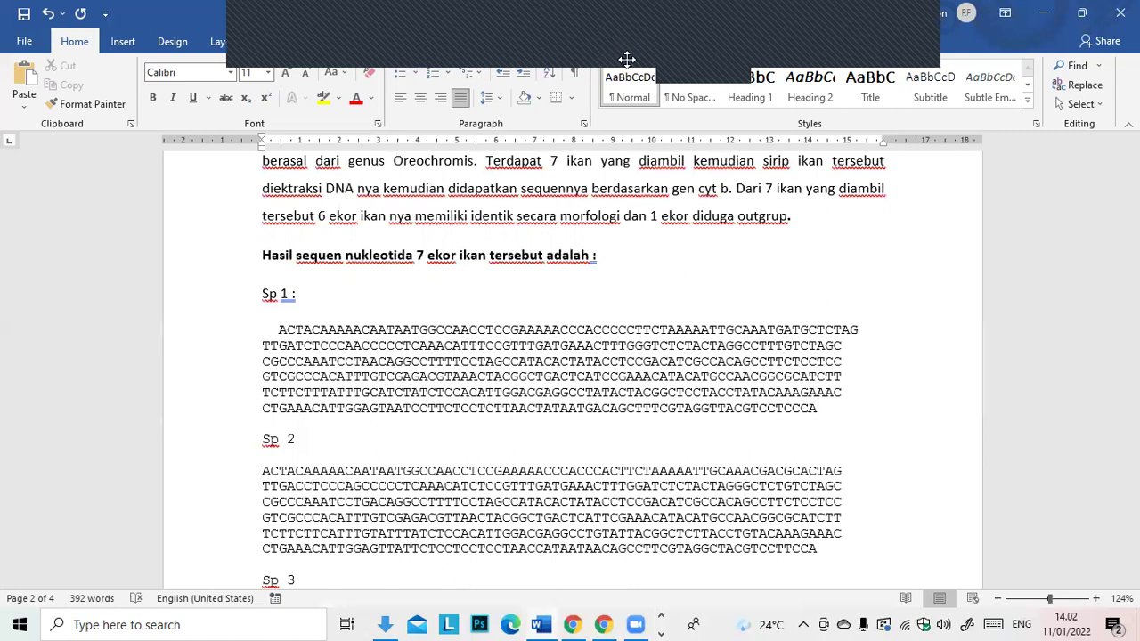
pyautogui.scroll(-1, 618, 157)
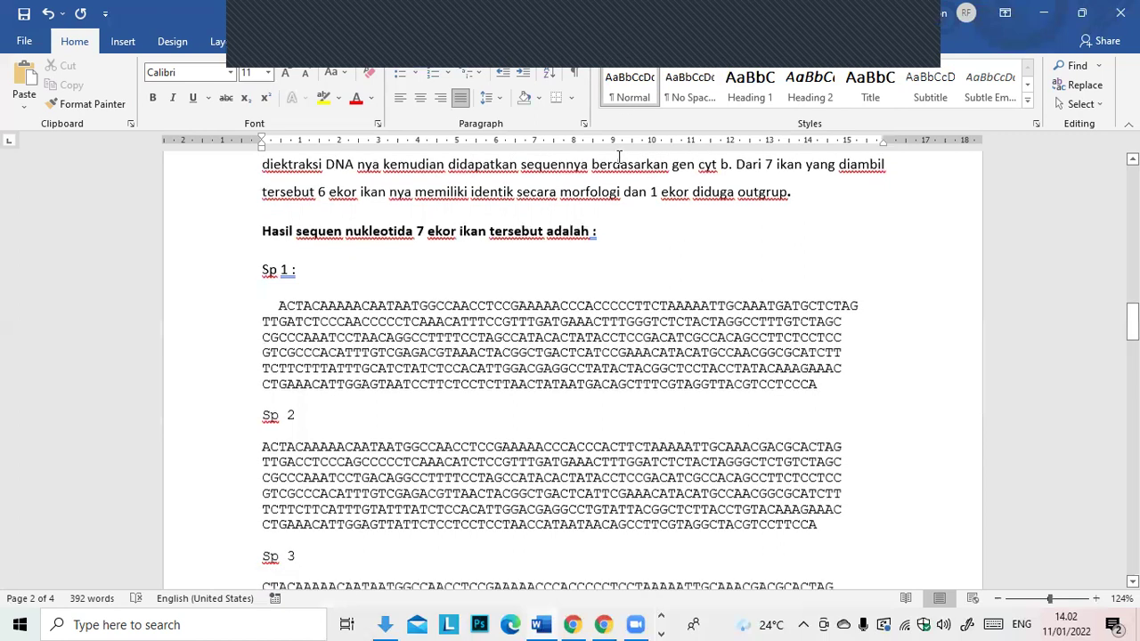